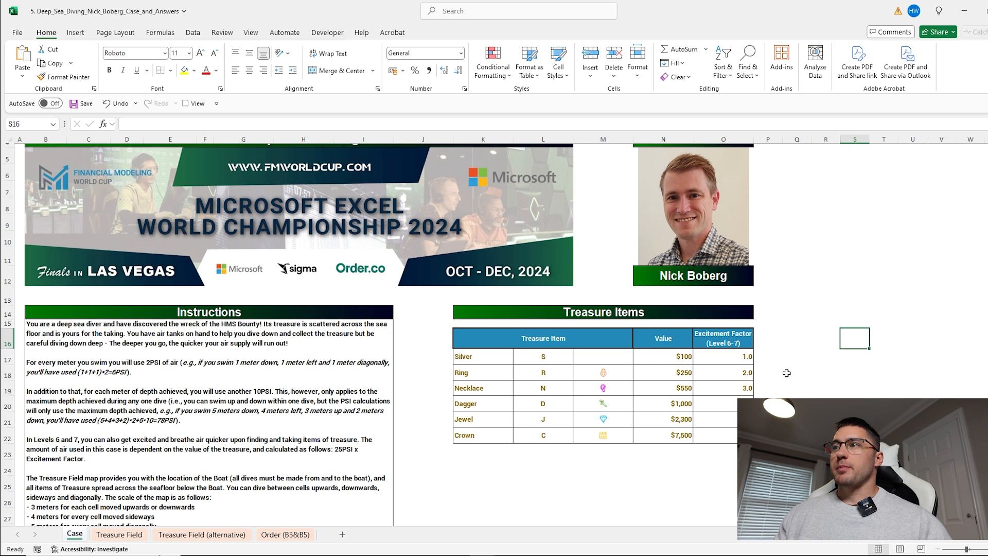
Examine the Treasure Field map, tracing routes from the boat in AI2 to treasures such as the jewel in O14
left_click(131, 535)
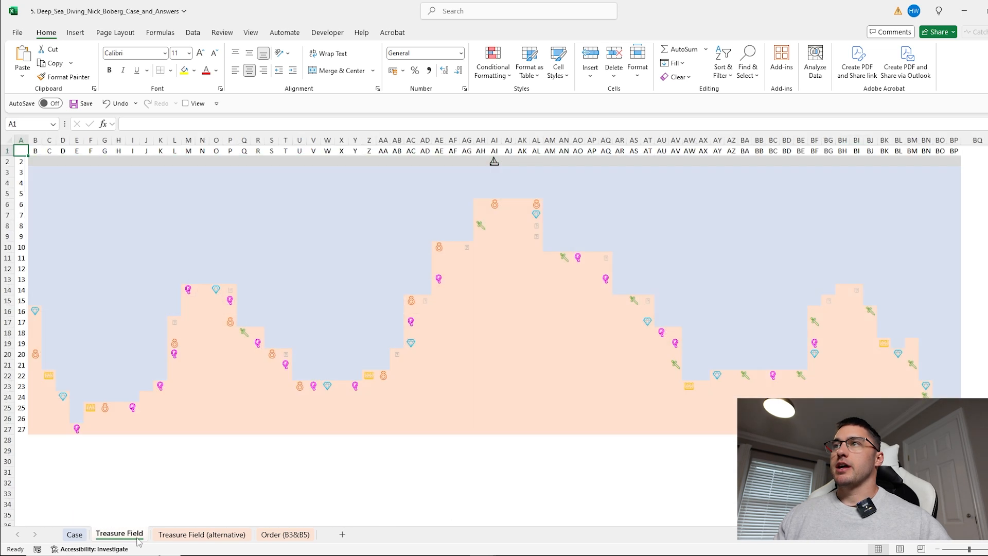
left_click_drag(35, 175, 954, 429)
left_click(940, 430)
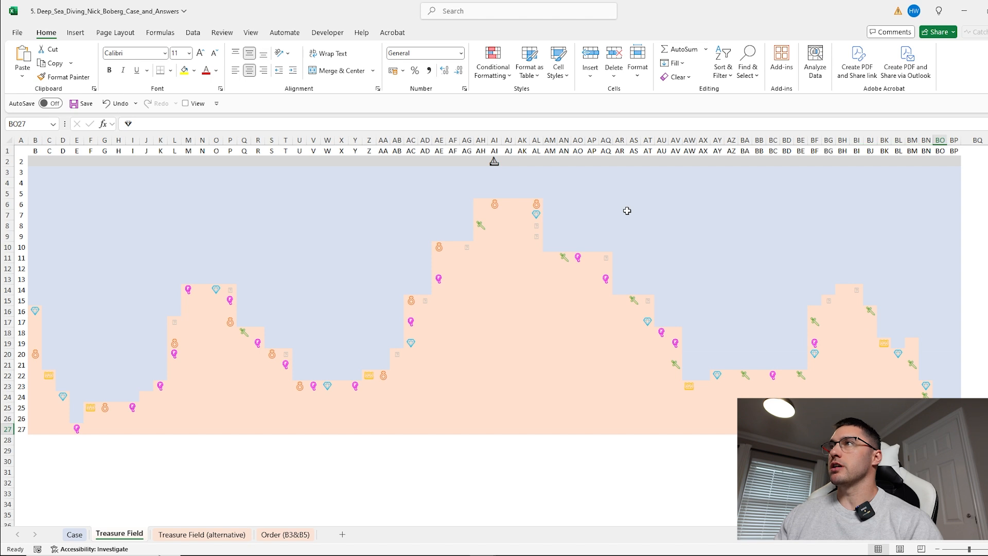
left_click(494, 161)
mouse_move(495, 161)
left_mouse_down()
mouse_move(216, 287)
mouse_move(494, 161)
left_mouse_up()
left_click(219, 289)
left_click(494, 161)
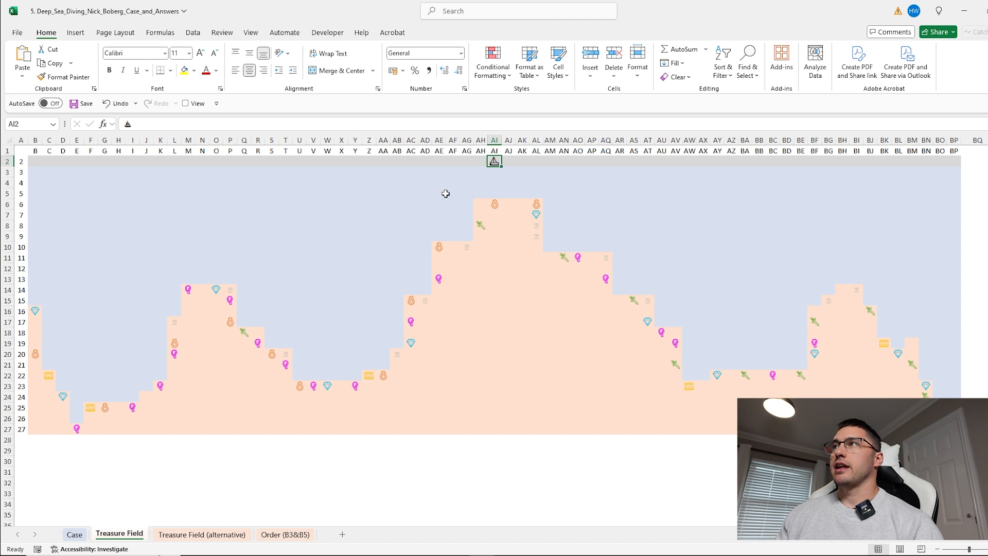
left_click(493, 168)
key("Left")
key("Left")
key("Down")
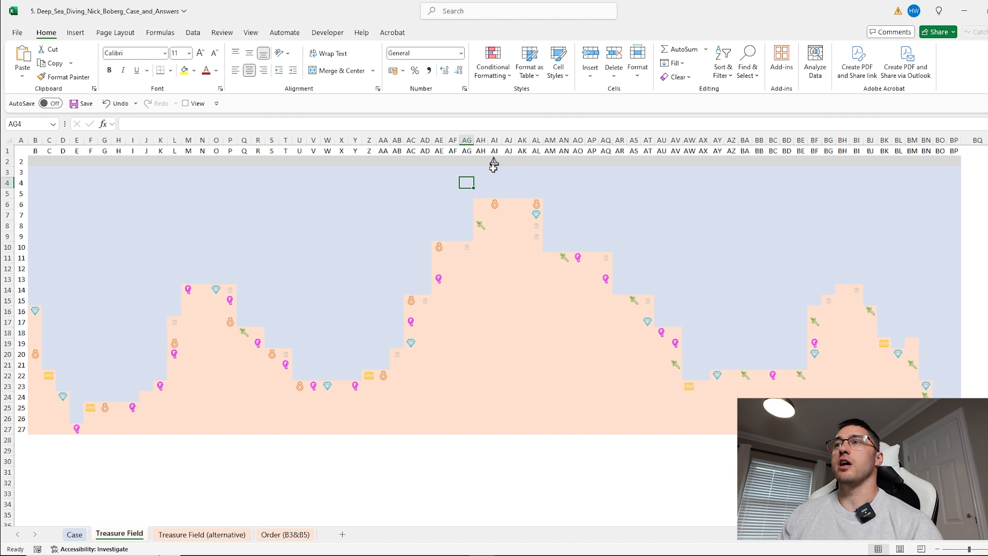
left_click(493, 163)
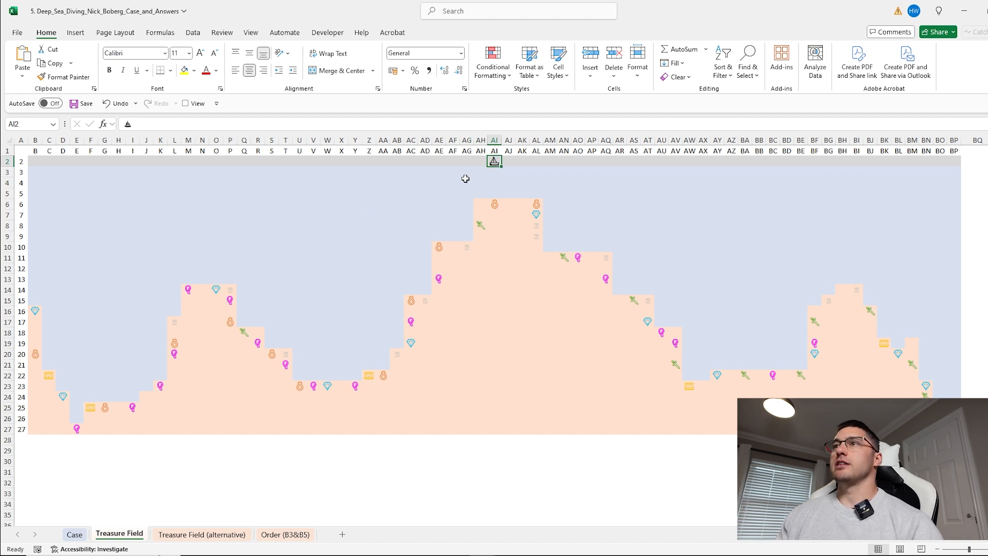
left_click(217, 286)
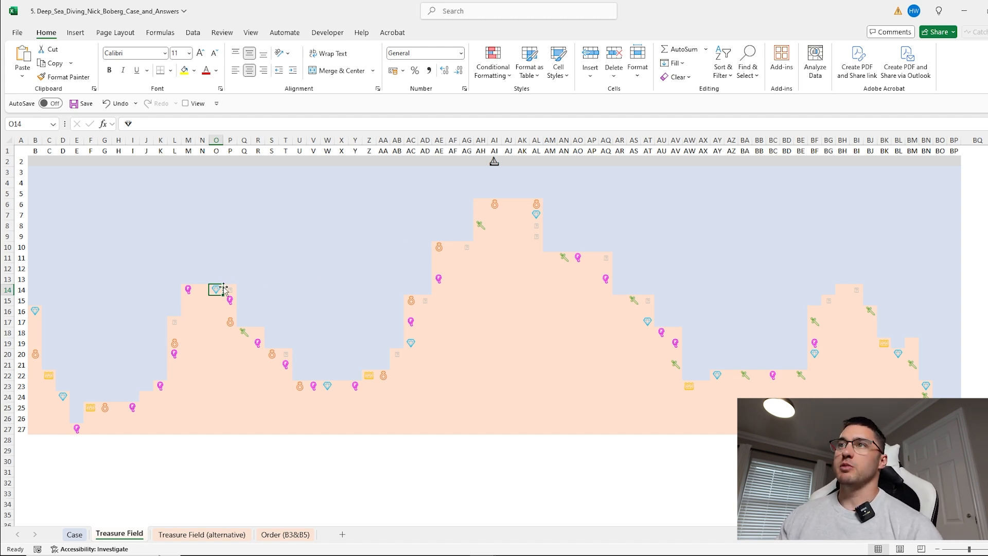
left_click_drag(468, 172, 465, 293)
left_click(426, 204)
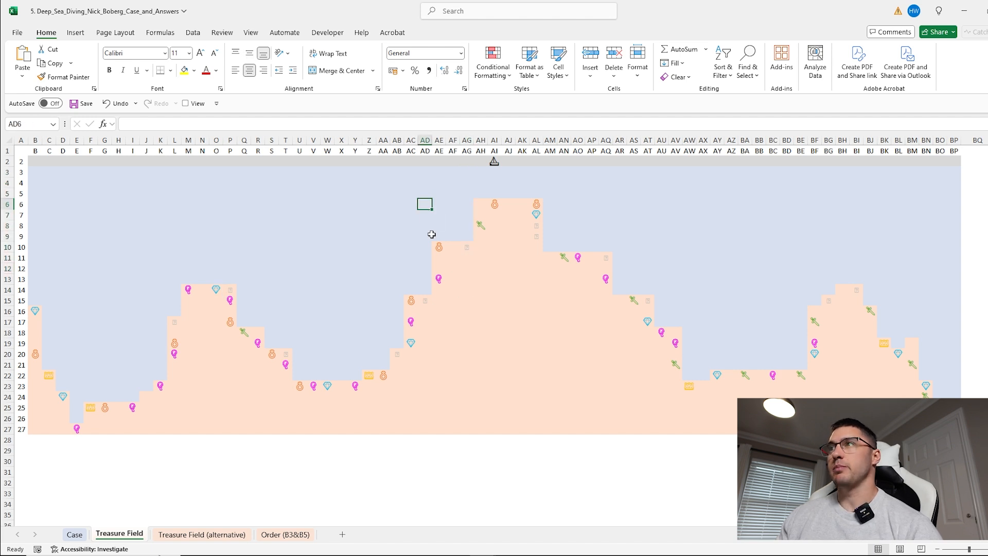
left_click(494, 168)
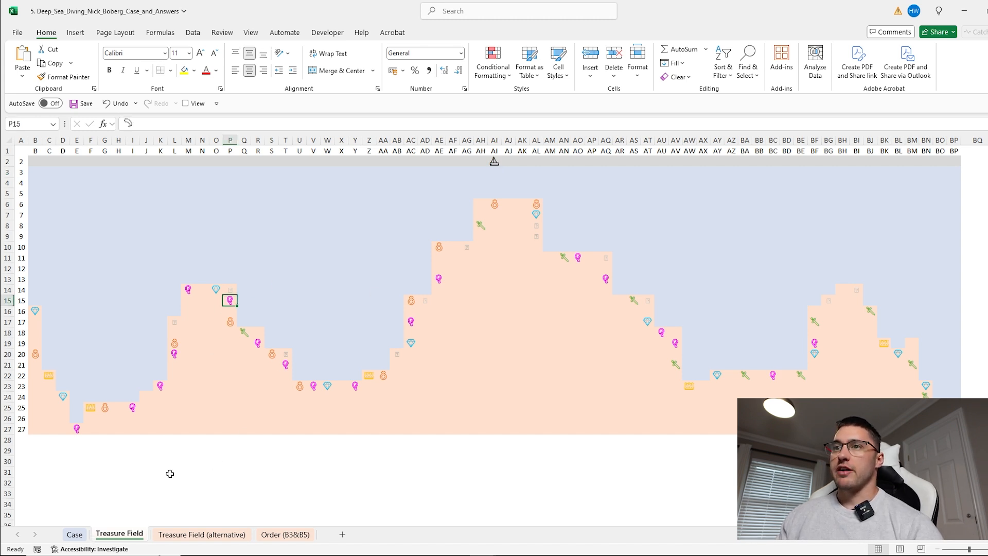
Name the treasure icon cells M17:M22 in the Case sheet's Treasure Items table "treasure"
left_click(75, 535)
scroll(740, 292, "down", 2)
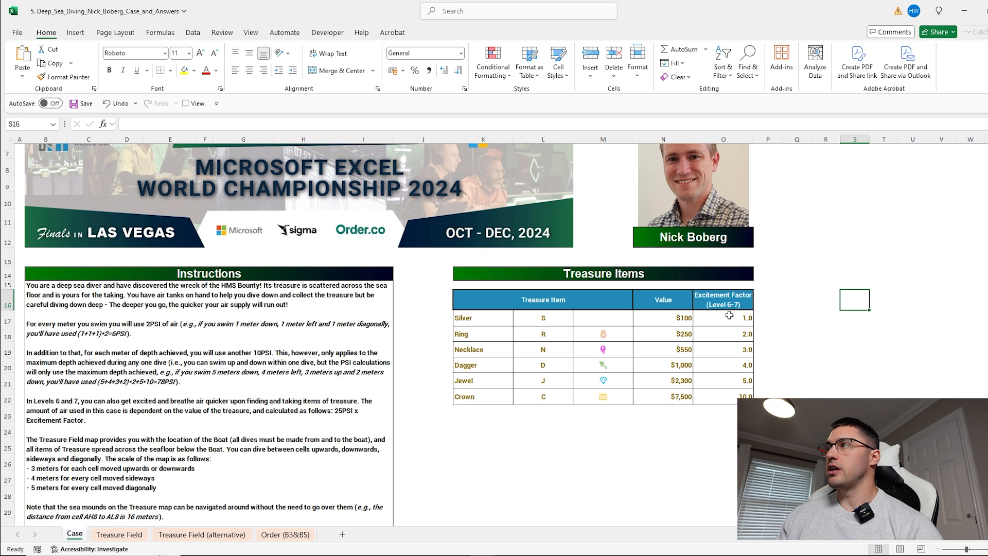
left_click_drag(729, 315, 731, 397)
left_click_drag(732, 318, 730, 396)
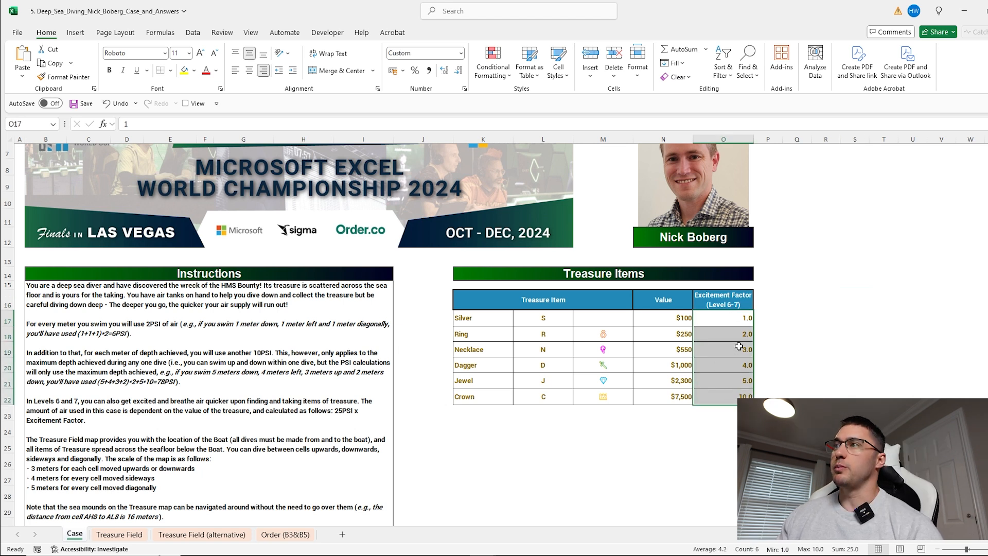
left_click(543, 445)
left_click_drag(593, 319, 603, 399)
left_click(31, 124)
type("treasure")
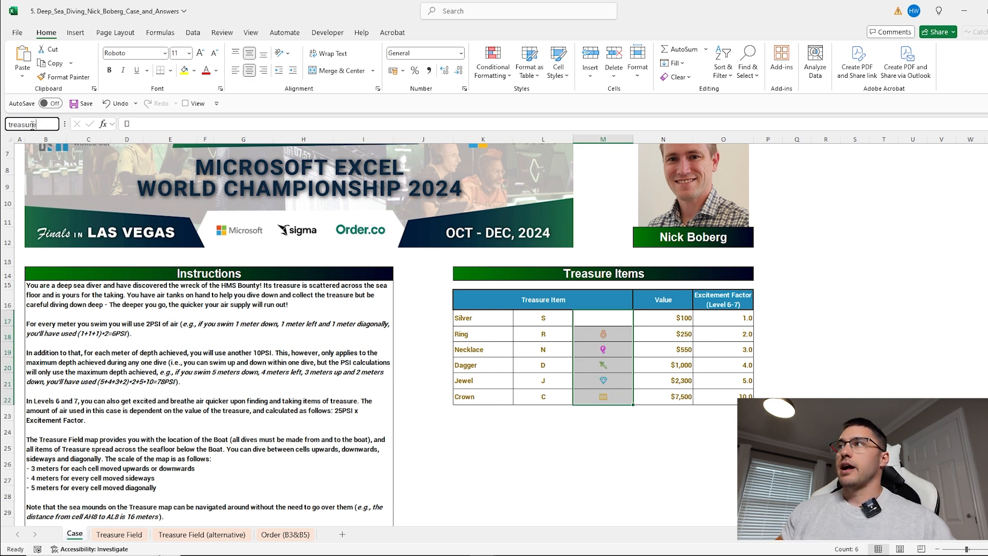
key("Return")
Name the Value cells N17:N22 of the Treasure Items table "value"
left_click_drag(647, 315, 664, 401)
left_click(41, 126)
type("value")
key("Return")
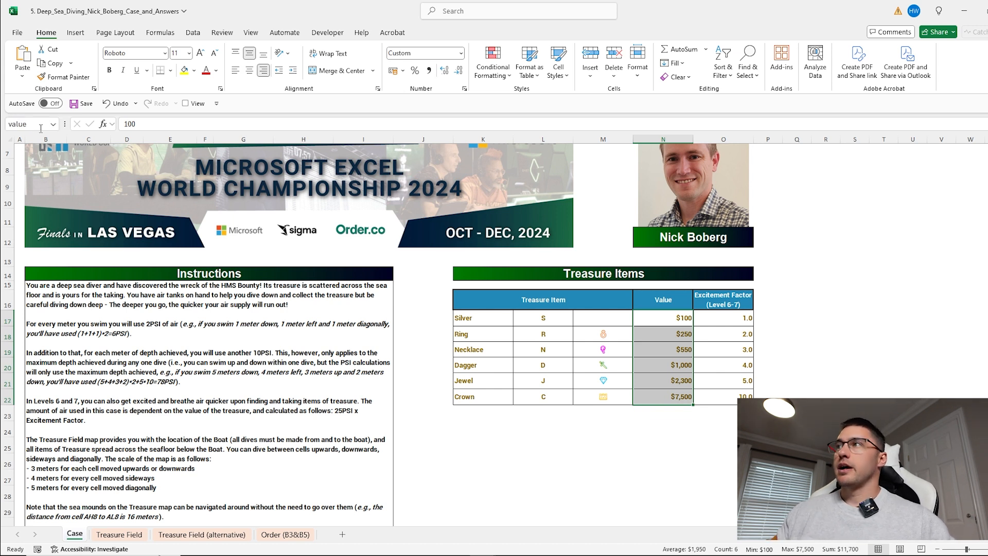
Name the Excitement Factor cells O17:O22 of the Treasure Items table "excite"
left_click_drag(725, 319, 723, 393)
left_click(26, 125)
type("ec")
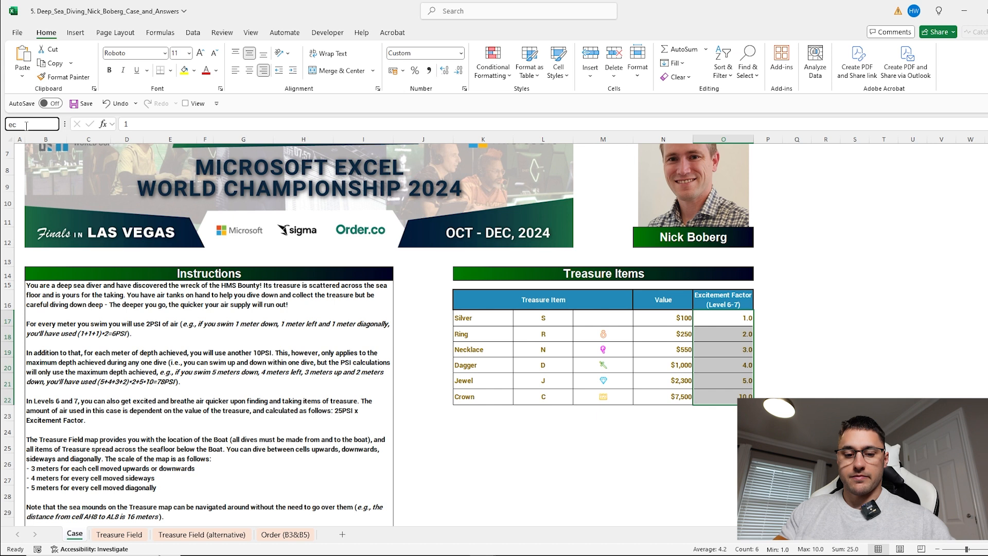
type("cite")
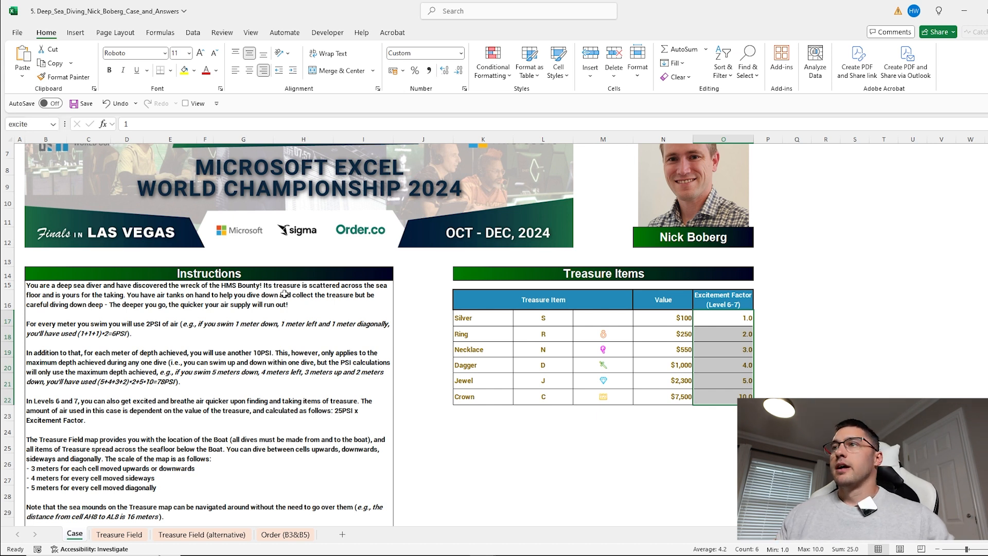
left_click(473, 445)
For Bonus 1, enter =XLOOKUP(B3:BP27,treasure,value,0) in cell B29 of the Treasure Field sheet
scroll(181, 296, "down", 7)
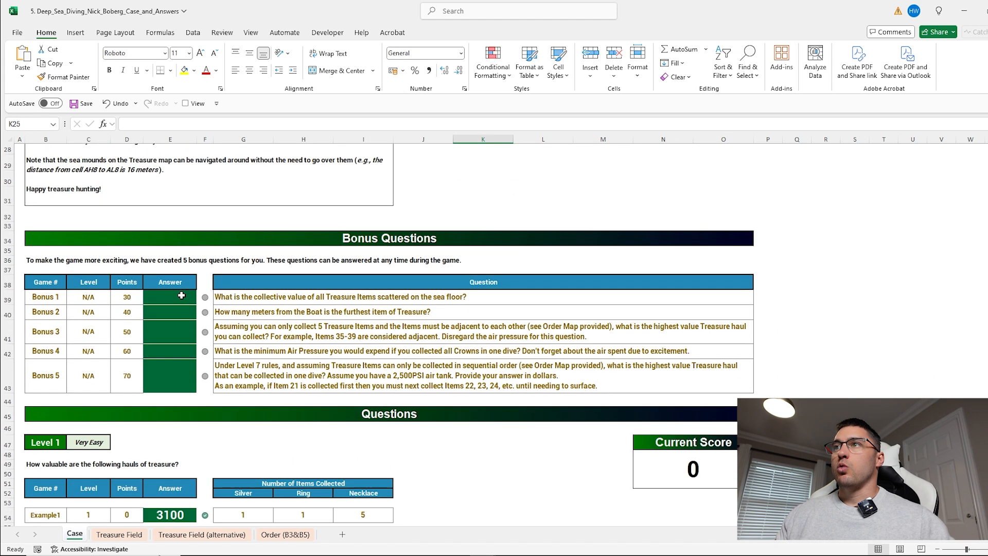
left_click(181, 295)
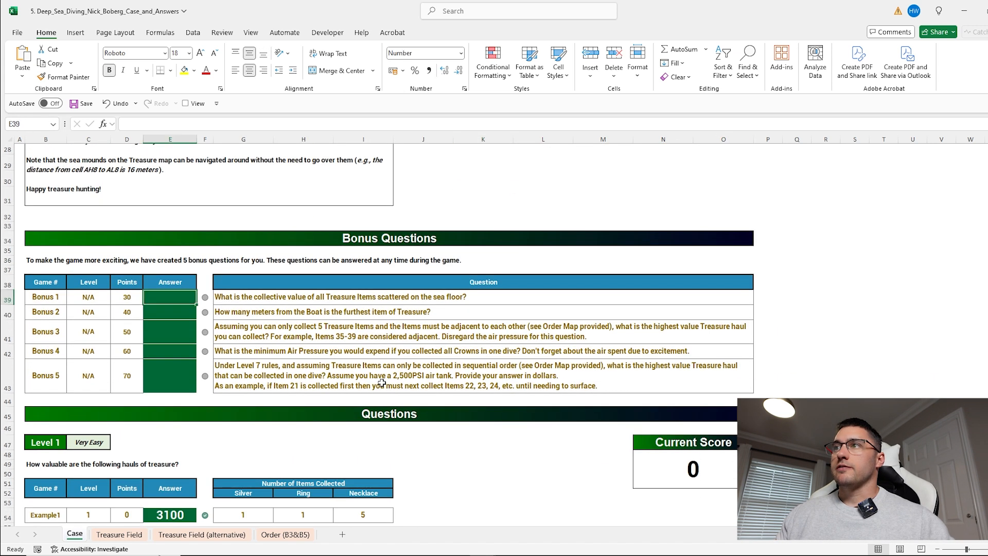
left_click(120, 534)
left_click(36, 450)
type("=xlookup")
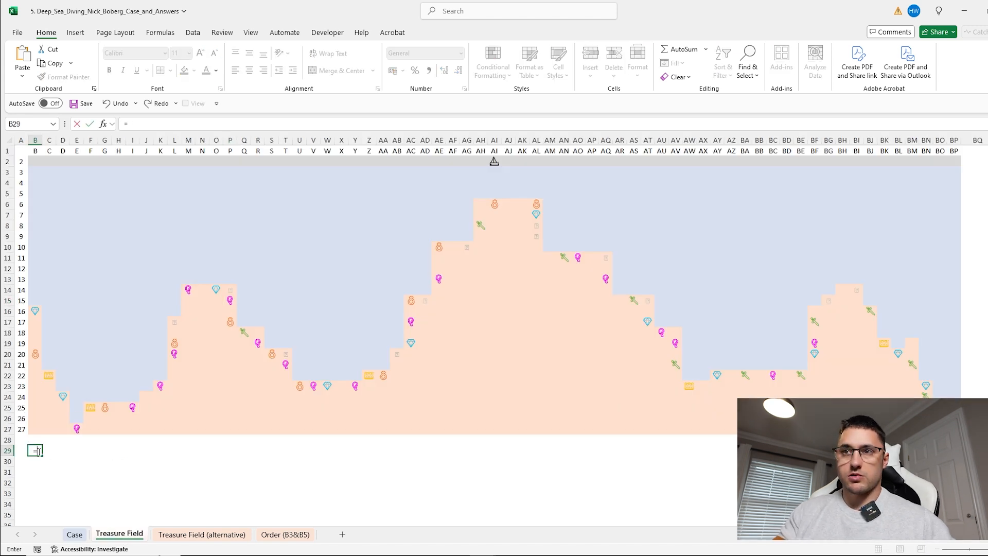
key("Tab")
left_click_drag(35, 174, 954, 430)
type(",treasure,v")
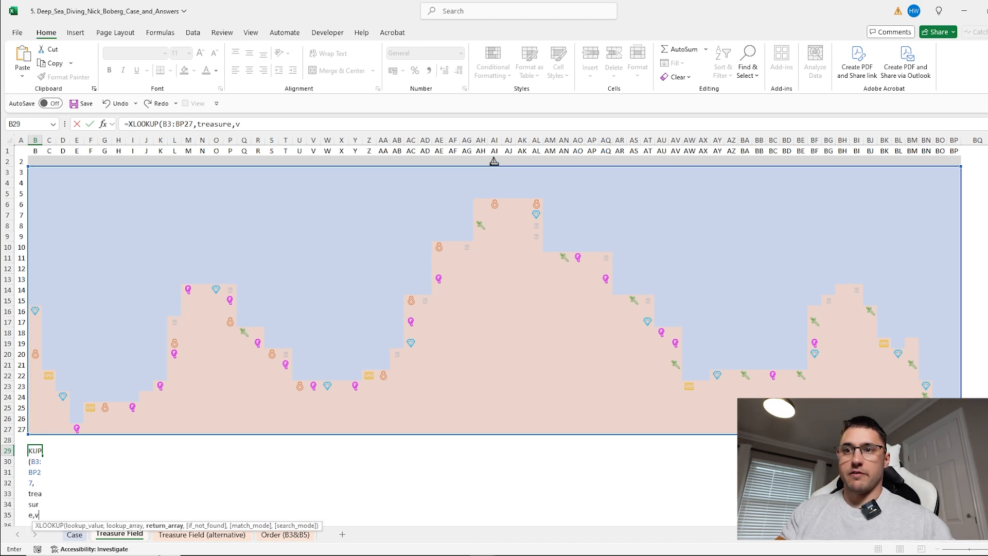
type("alue,0")
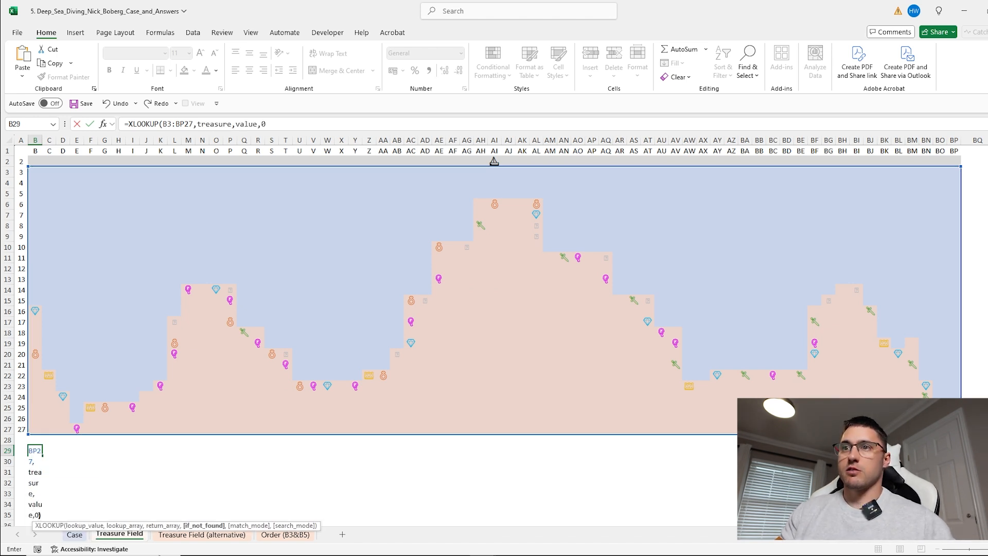
key("Return")
Wrap the XLOOKUP formula in B29 in SUM and widen column B to show the total
scroll(676, 397, "down", 7)
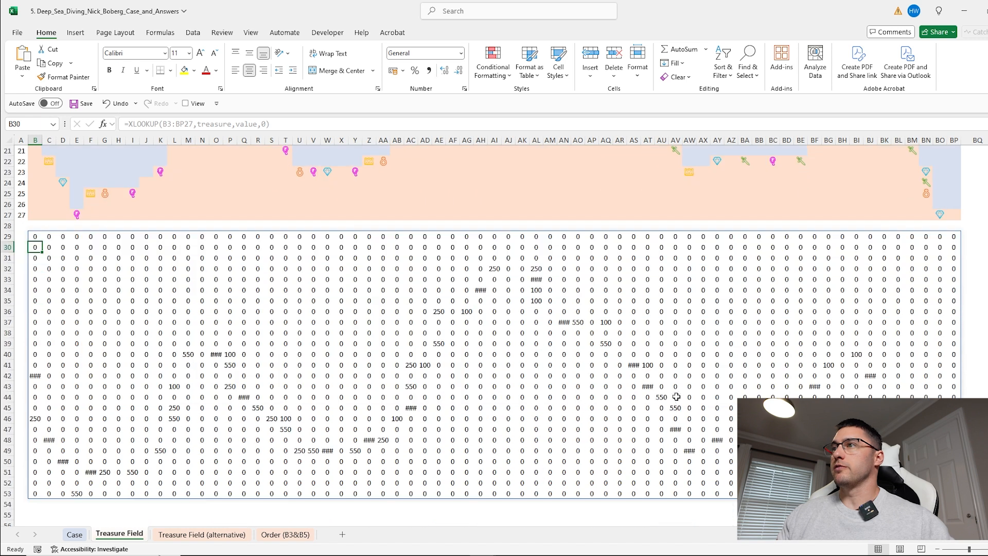
scroll(77, 354, "up", 3)
key("Up")
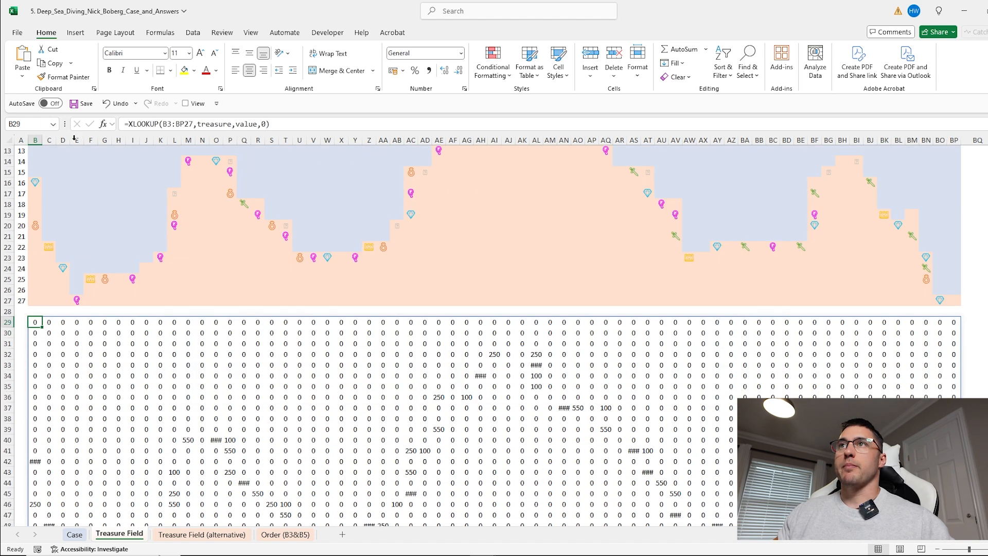
left_click(128, 125)
type("SUM(")
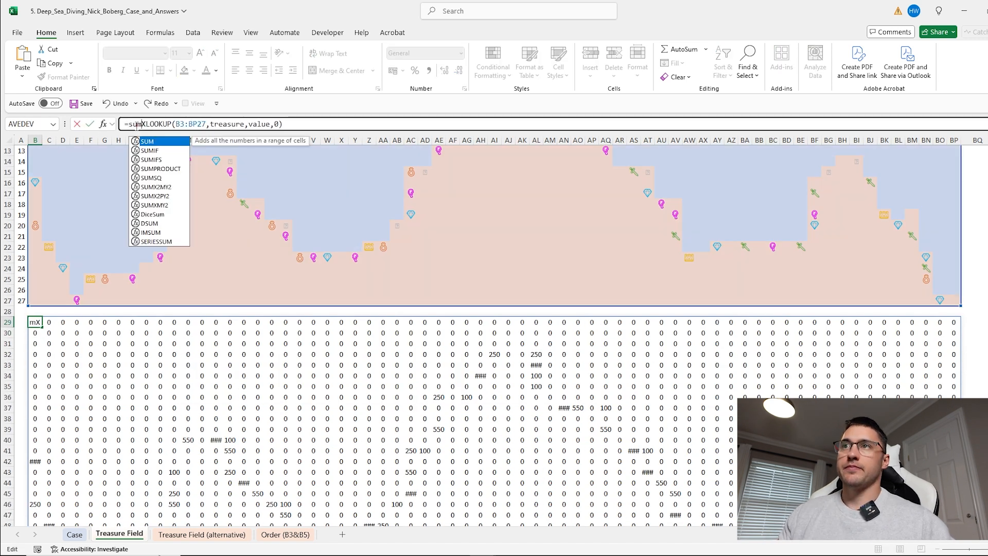
key("Return")
left_click_drag(42, 140, 63, 140)
key("Up")
Copy the total from B29 into the Bonus 1 answer cell E39 on the Case sheet as a value
key("ctrl+c")
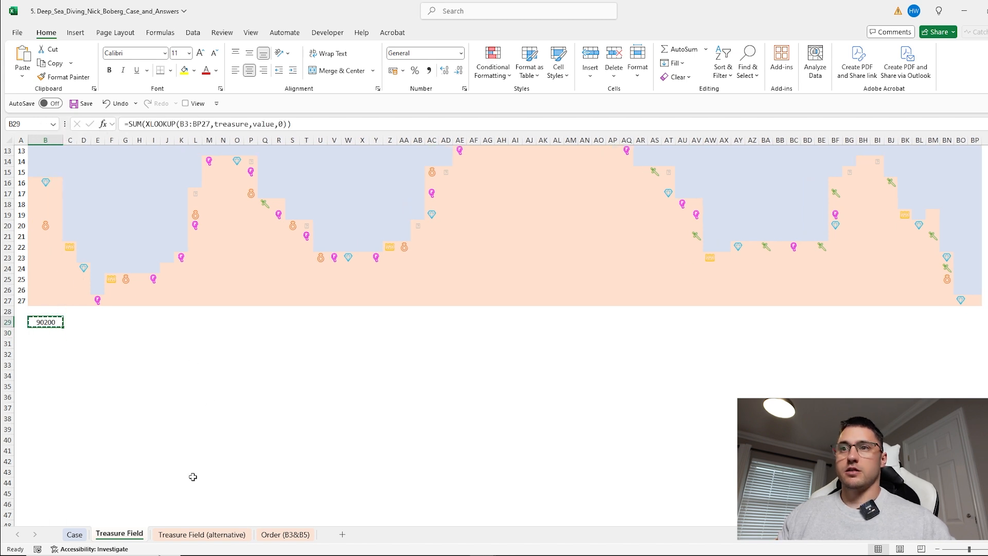
key("ctrl+Page_Up")
key("ctrl+v")
key("Down")
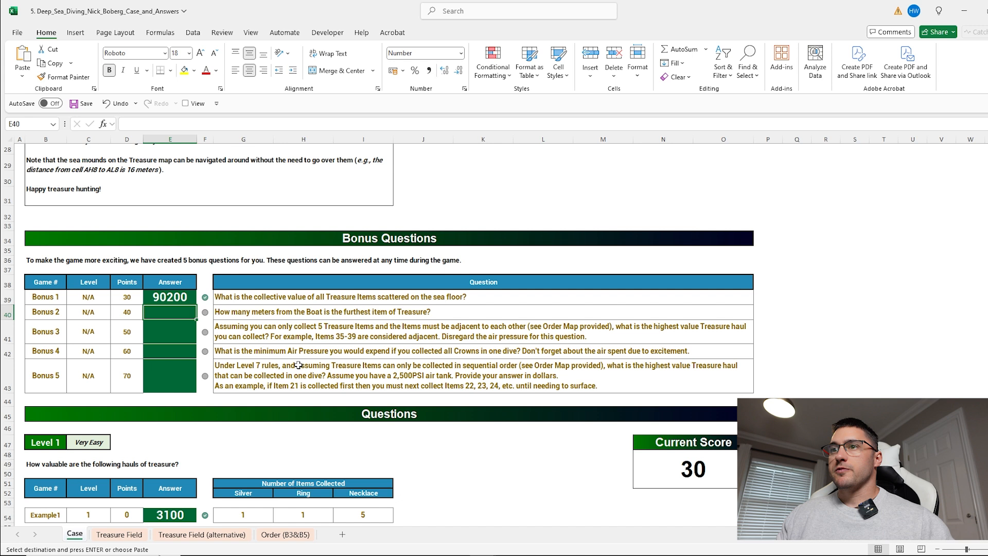
Review the treasure map for Bonus 2, then check the Silver, Ring and Necklace columns of Level 1 on the Case sheet
left_click(120, 534)
left_click_drag(516, 163, 110, 365)
scroll(230, 431, "down", 1)
left_click(55, 406)
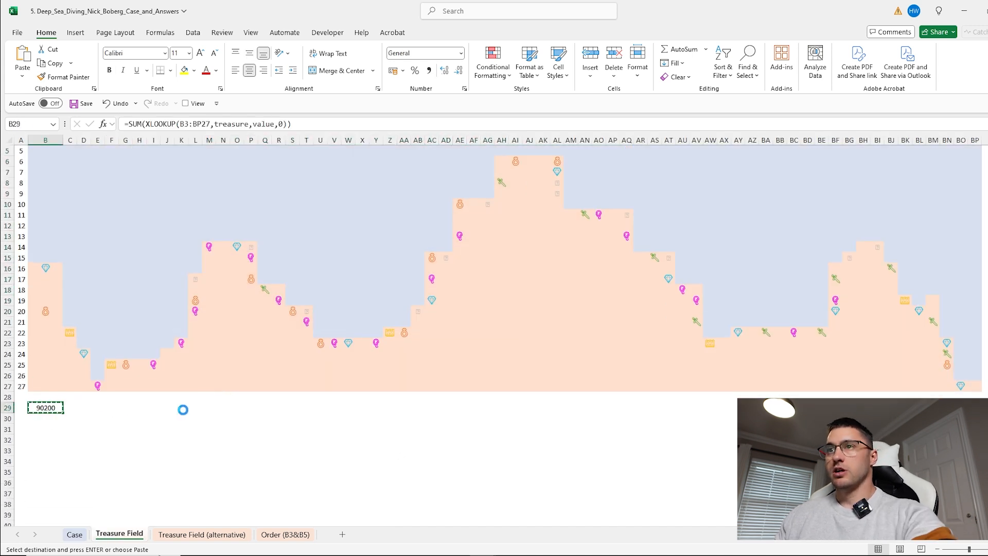
key("Escape")
scroll(183, 409, "up", 1)
left_click(72, 534)
scroll(180, 458, "down", 5)
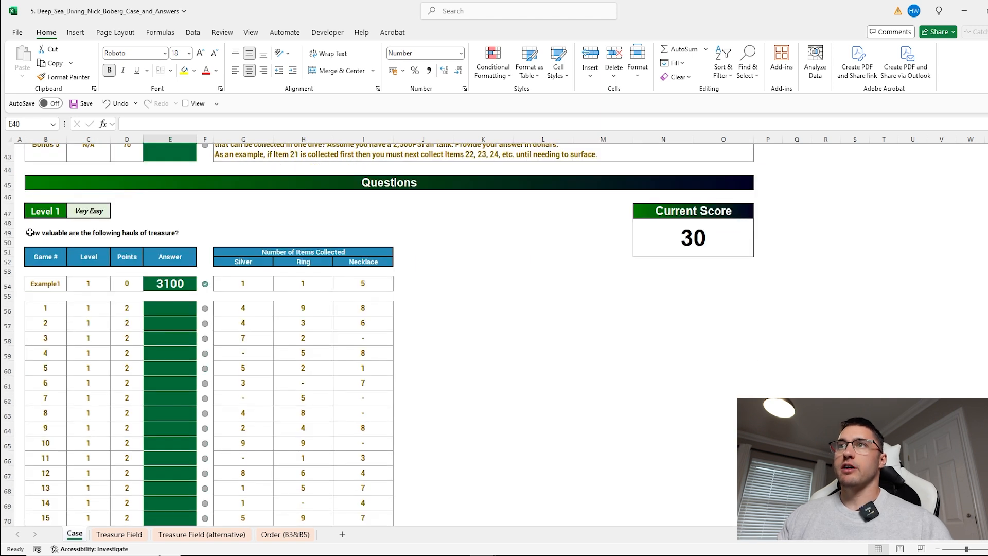
left_click_drag(243, 261, 365, 260)
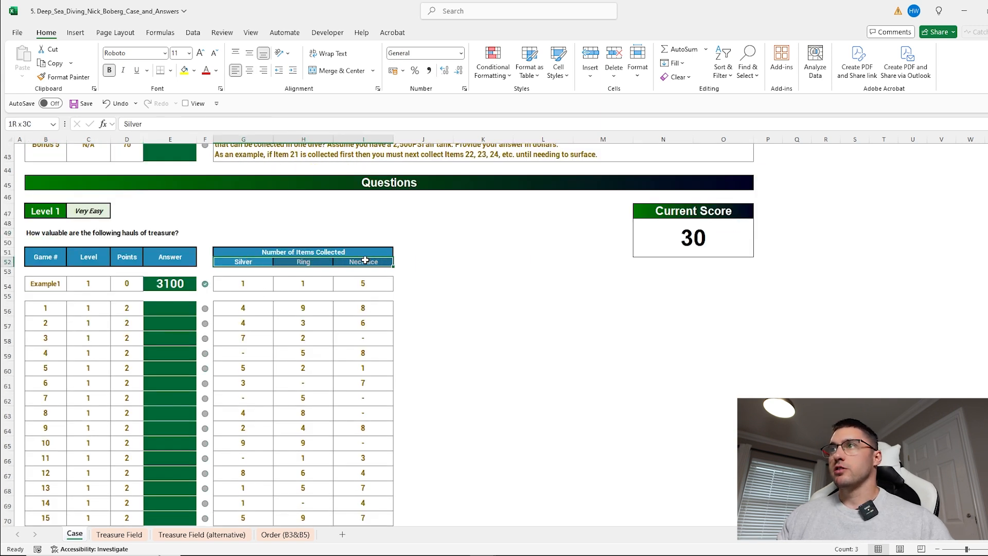
Copy the Silver, Ring and Necklace values N17:N19 and paste them transposed into G49:I49 above the Level 1 item columns
scroll(532, 311, "up", 10)
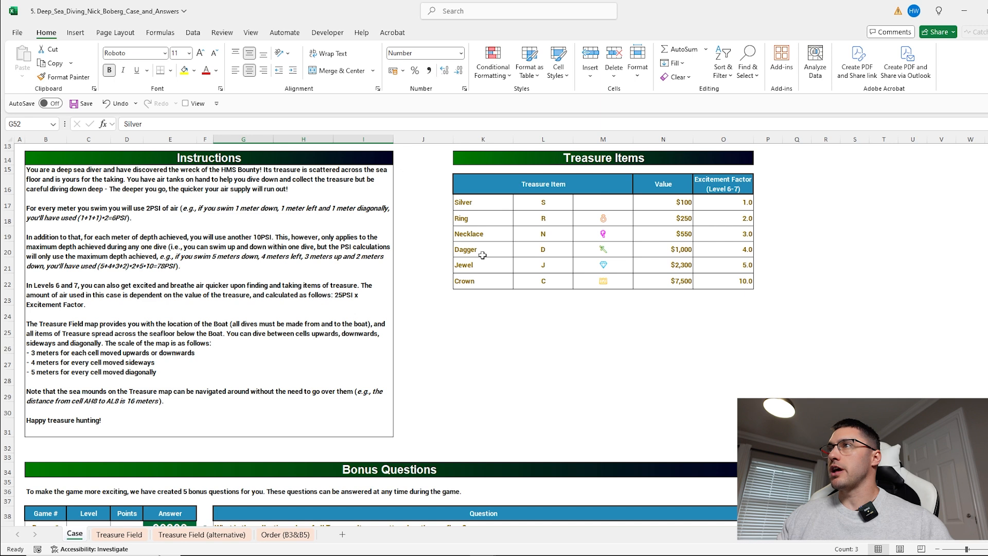
left_click_drag(482, 204, 480, 234)
left_click_drag(663, 203, 669, 234)
key("ctrl+c")
scroll(668, 234, "down", 8)
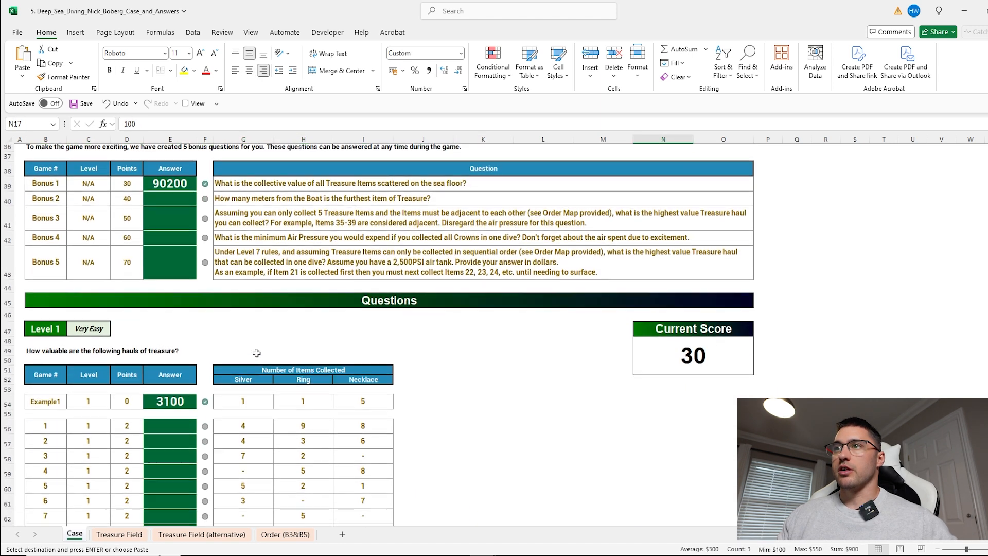
left_click(256, 352)
key("ctrl+alt+v")
left_click(364, 412)
left_click(400, 427)
scroll(362, 375, "down", 2)
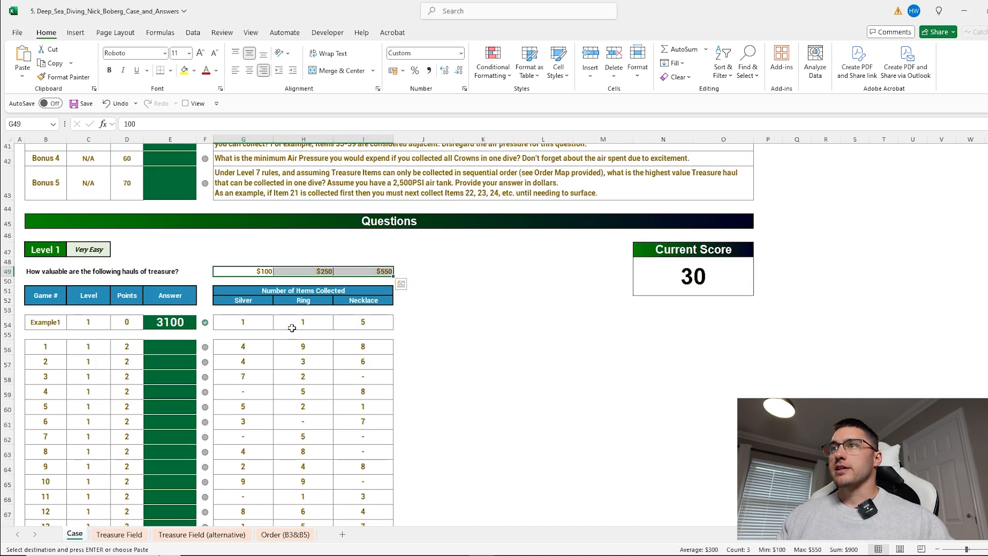
Calculate the haul value for game 1 in E56 with =SUMPRODUCT($G$49:$I$49,G56:I56)
left_click(258, 344)
left_click_drag(375, 344, 247, 344)
left_click_drag(261, 272, 385, 272)
left_click(181, 347)
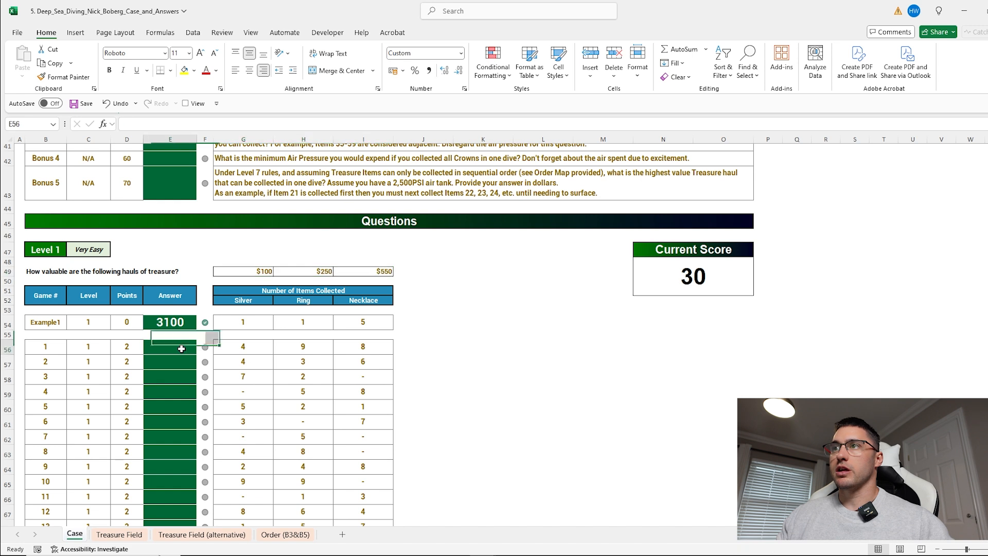
type("=sump")
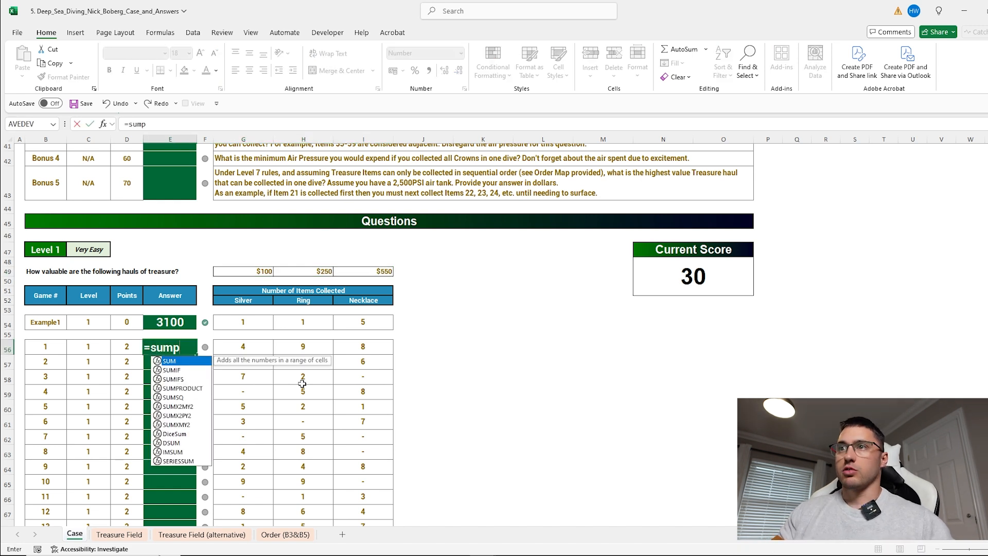
key("Tab")
left_click_drag(242, 271, 366, 273)
key("F4")
type(",")
left_click_drag(360, 346, 266, 348)
key("Return")
Fill the SUMPRODUCT formula down the Level 1 answers to game 20 in E75
key("Left")
key("ctrl+Down")
key("Right")
key("ctrl+shift+Up")
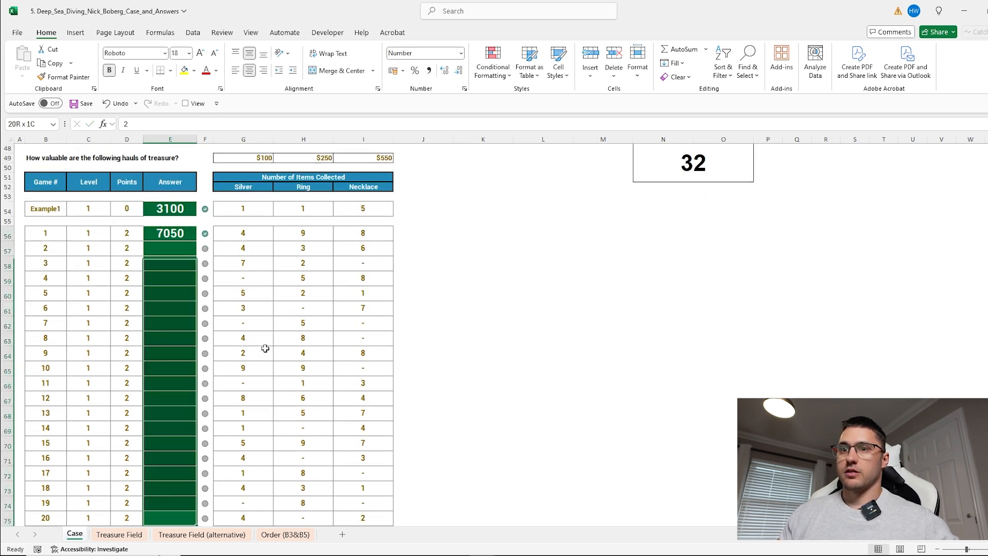
key("ctrl+d")
Test =SplitText(G86) in H86 on the first Level 2 treasure haul, and clear the test cell
scroll(231, 326, "down", 8)
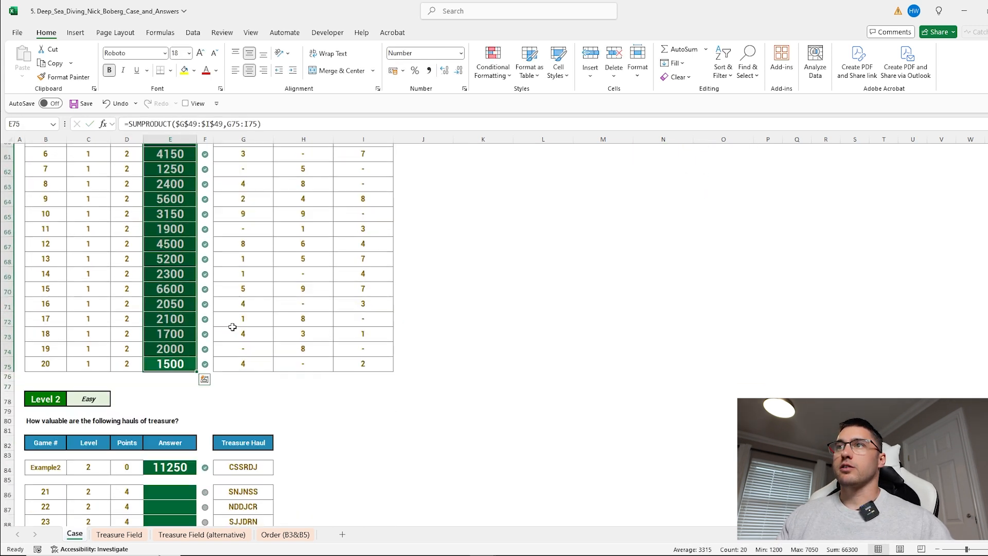
left_click(238, 337)
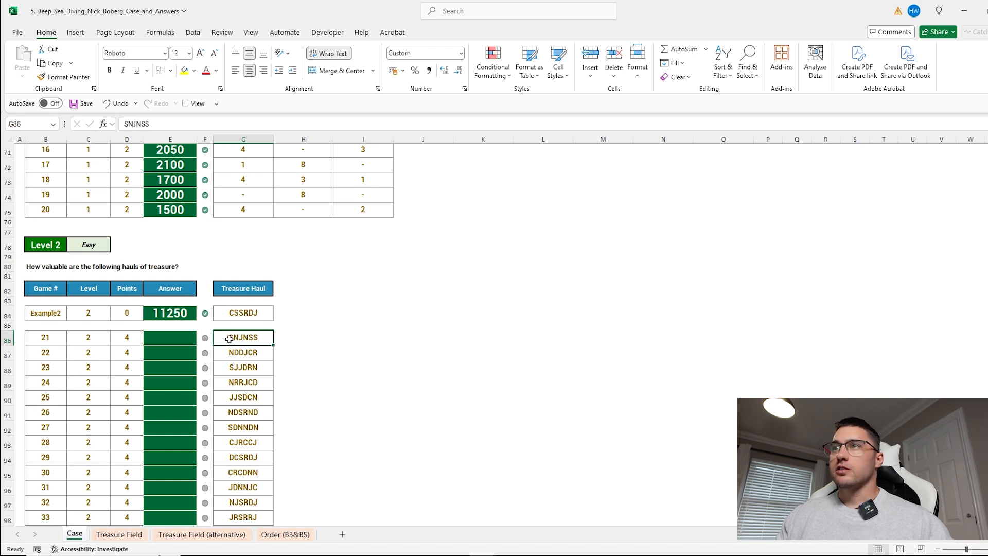
left_click(299, 336)
type("=spl")
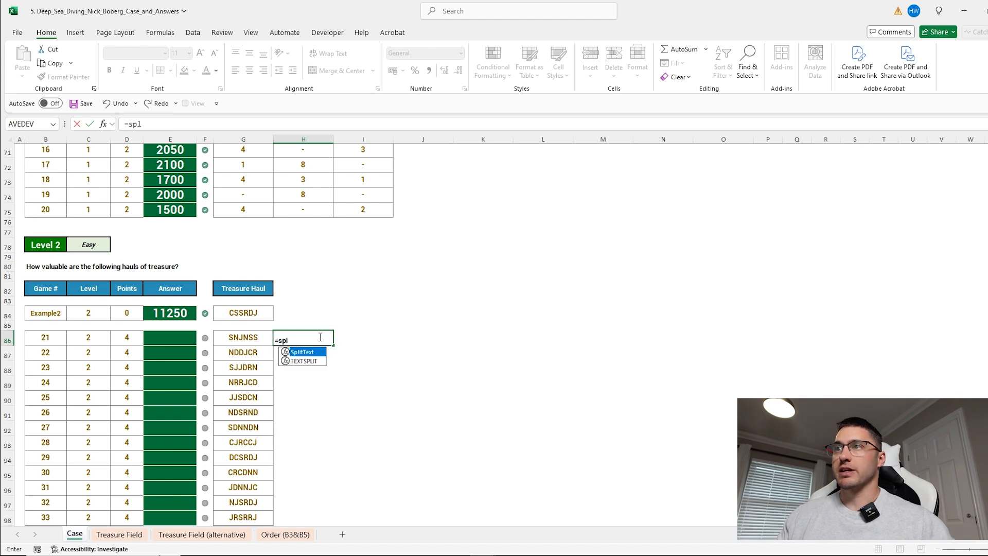
key("Tab")
left_click(250, 338)
key("Return")
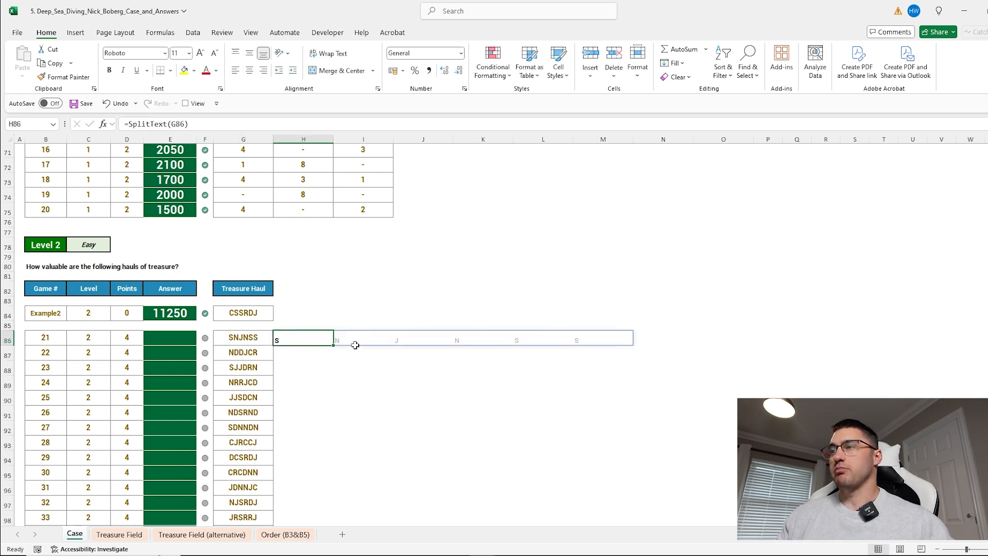
key("Delete")
Begin the game 21 answer in E86 as an XLOOKUP with SplitText(G86) as the lookup value
left_click(177, 339)
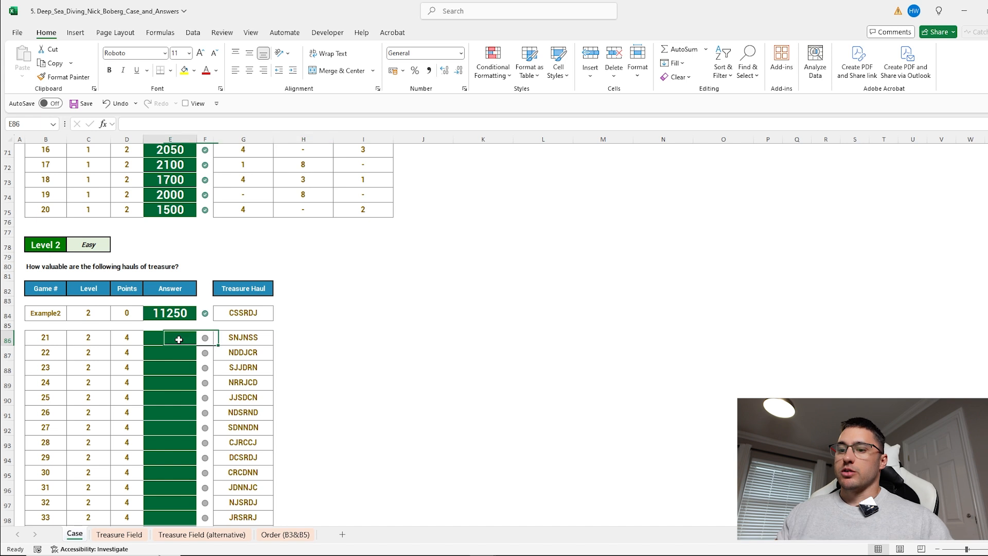
type("=xl")
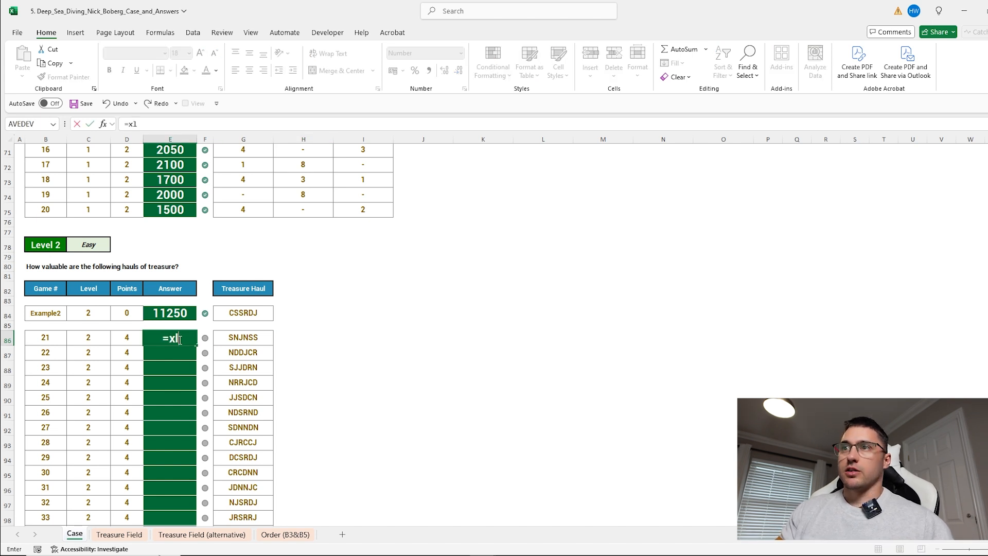
key("Tab")
type("spli")
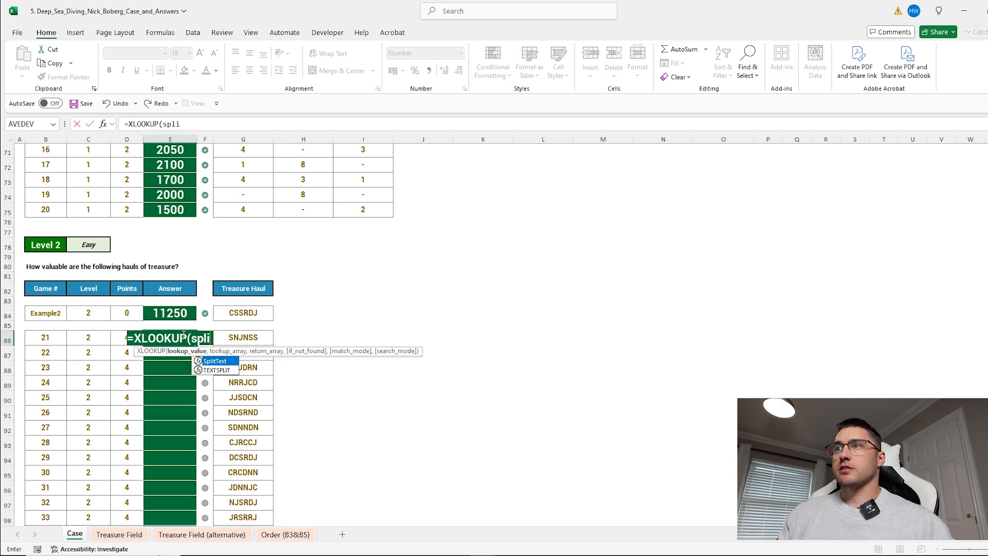
key("Tab")
left_click(269, 346)
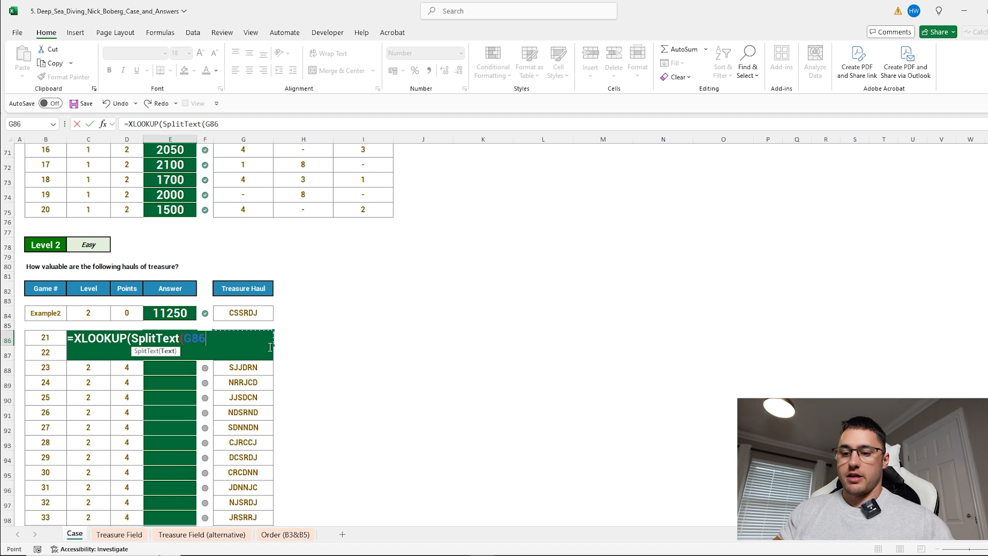
type("),tr")
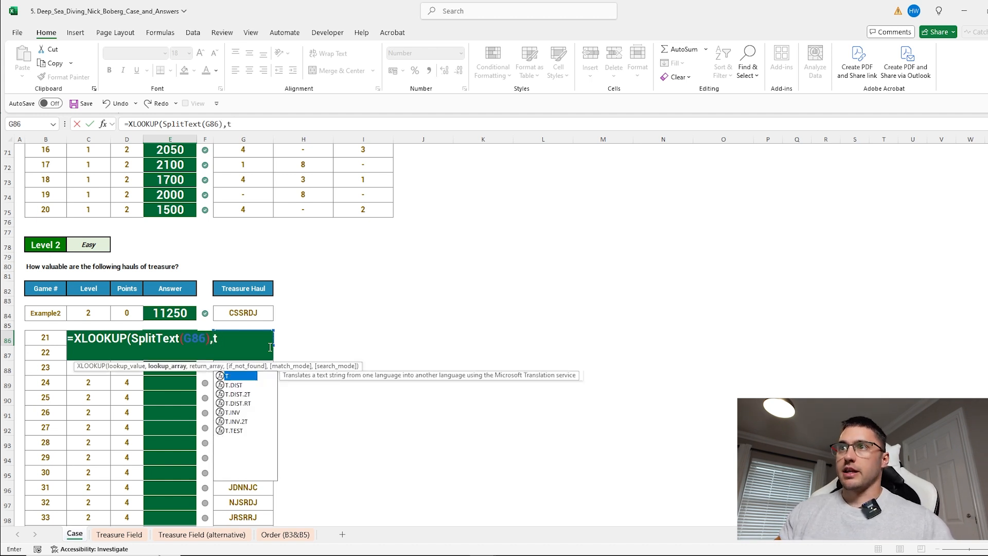
key("BackSpace")
key("BackSpace")
Give the XLOOKUP the treasure item letters $L$17:$L$22 as lookup array and the named range value as return array
scroll(705, 299, "up", 17)
scroll(674, 248, "up", 3)
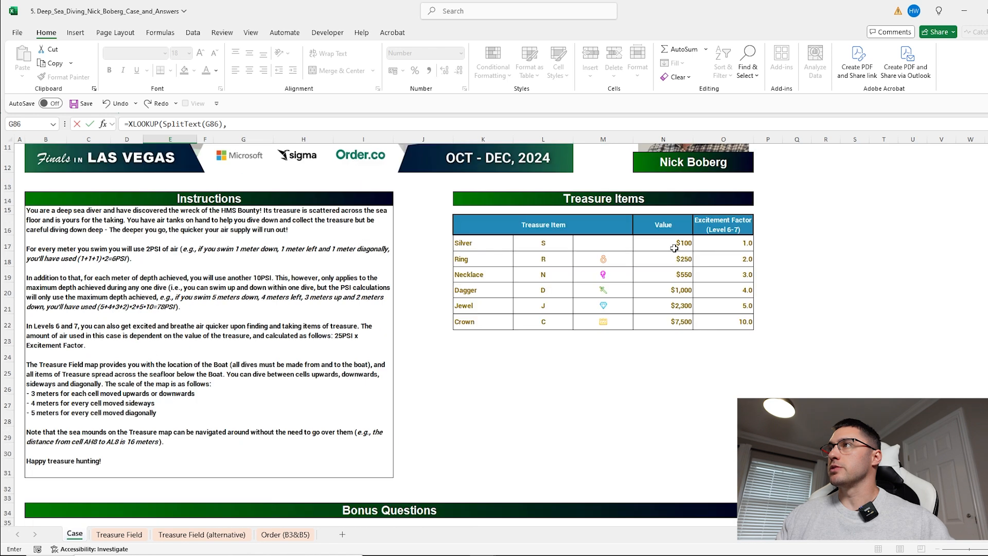
left_click_drag(554, 243, 548, 322)
key("F4")
type(",")
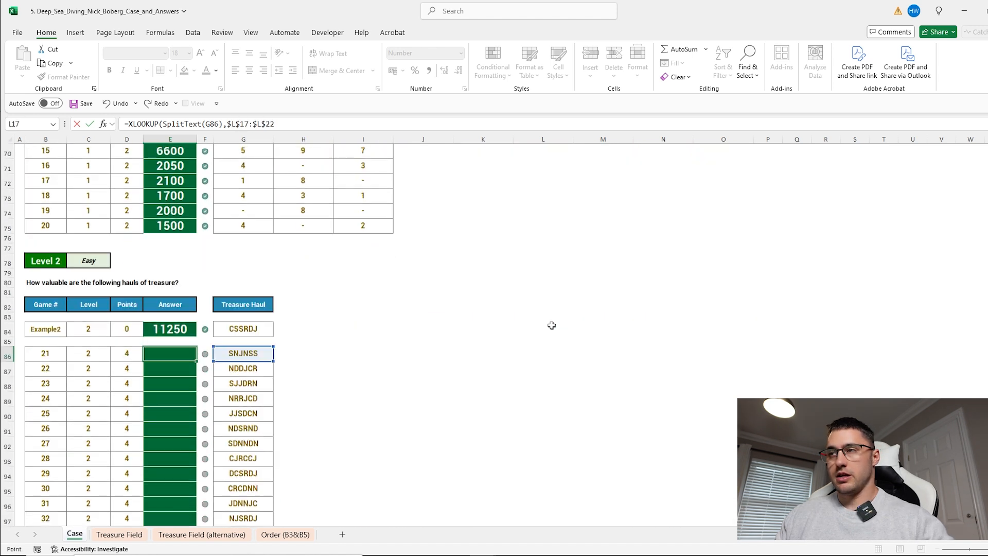
scroll(651, 305, "up", 15)
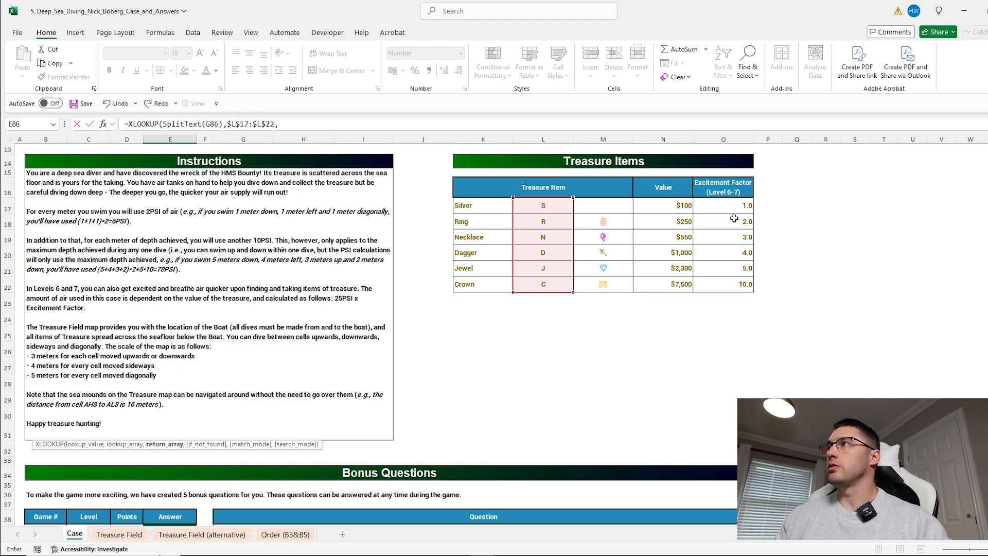
left_click_drag(676, 211, 674, 281)
type(")")
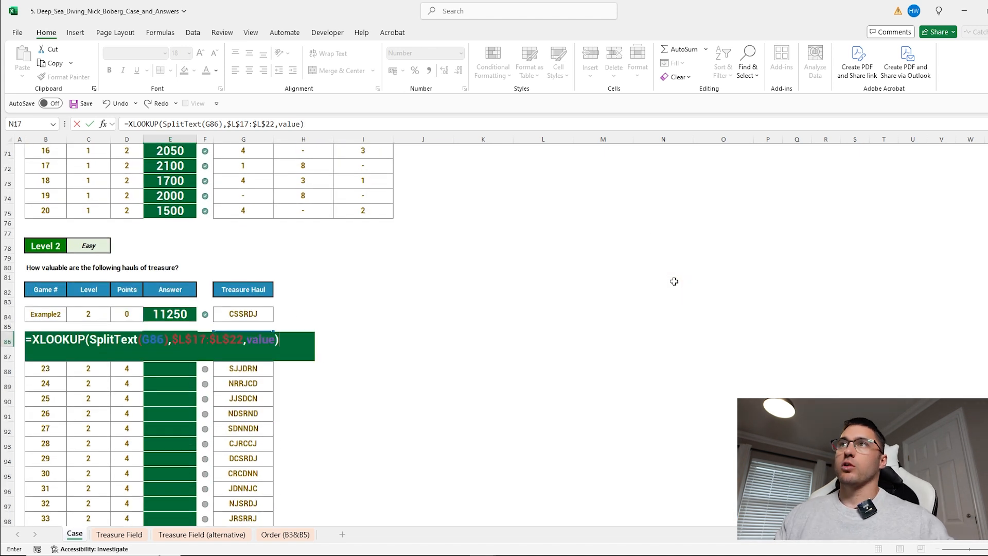
Wrap the XLOOKUP in SUM to get the total haul value for game 21
left_click(130, 124)
type("sum")
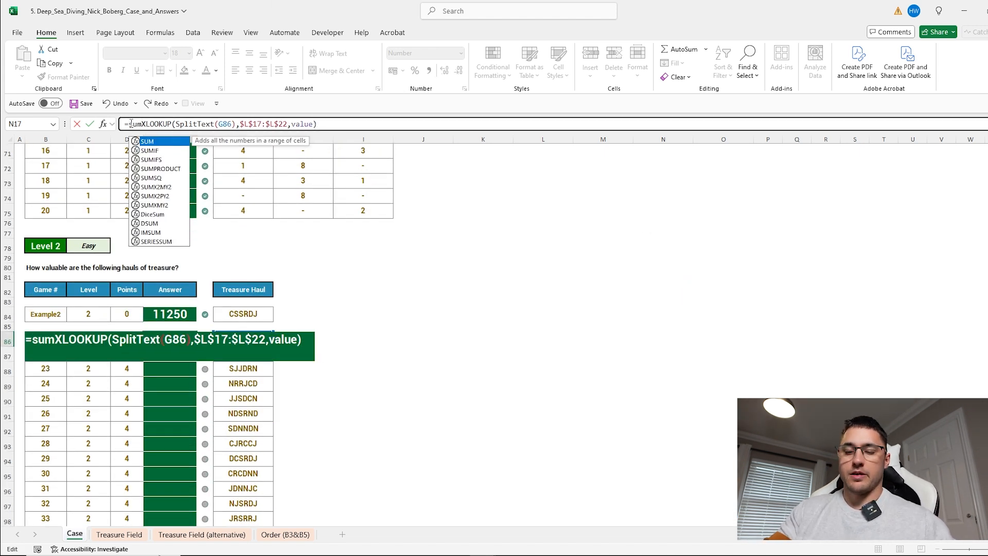
type("(")
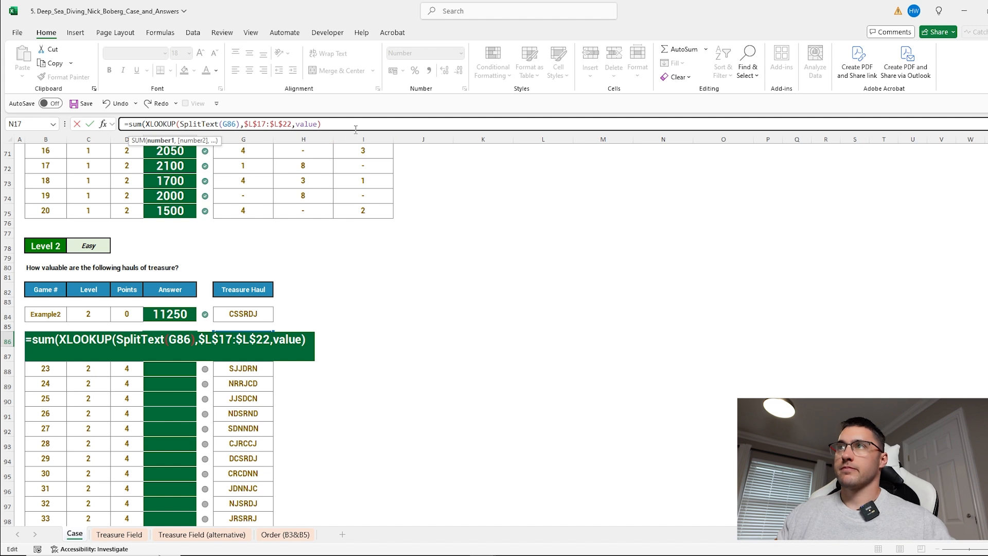
type(")")
key("Return")
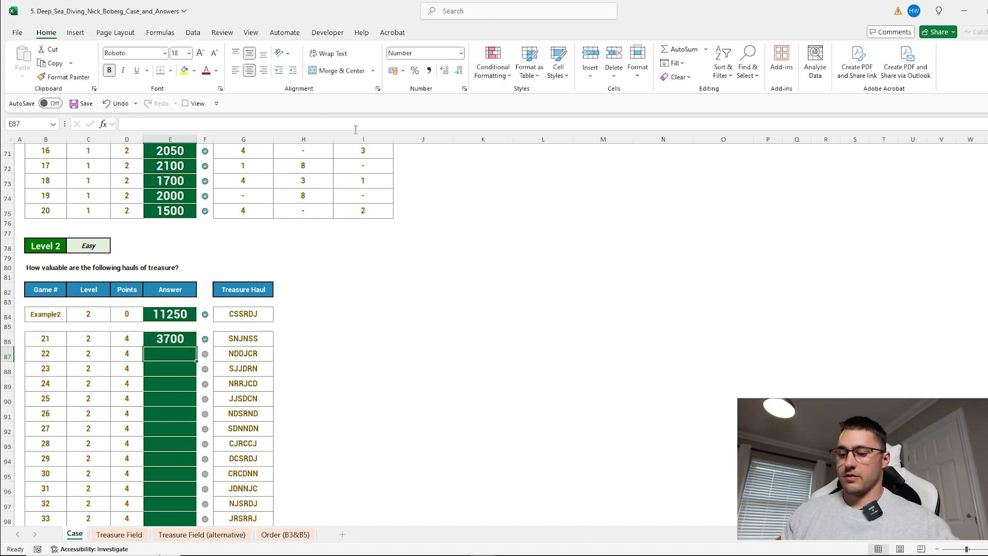
Fill the SUM formula down the Level 2 answers to game 40
key("Left")
key("ctrl+Down")
key("Right")
key("ctrl+shift+Up")
key("ctrl+d")
Check the Level 3 dive question and generate an arrow direction table with =Arrows() in L117
scroll(327, 295, "down", 3)
scroll(327, 299, "down", 7)
left_click(186, 285)
left_click_drag(54, 184, 56, 225)
left_click_drag(247, 284, 241, 420)
left_click(524, 266)
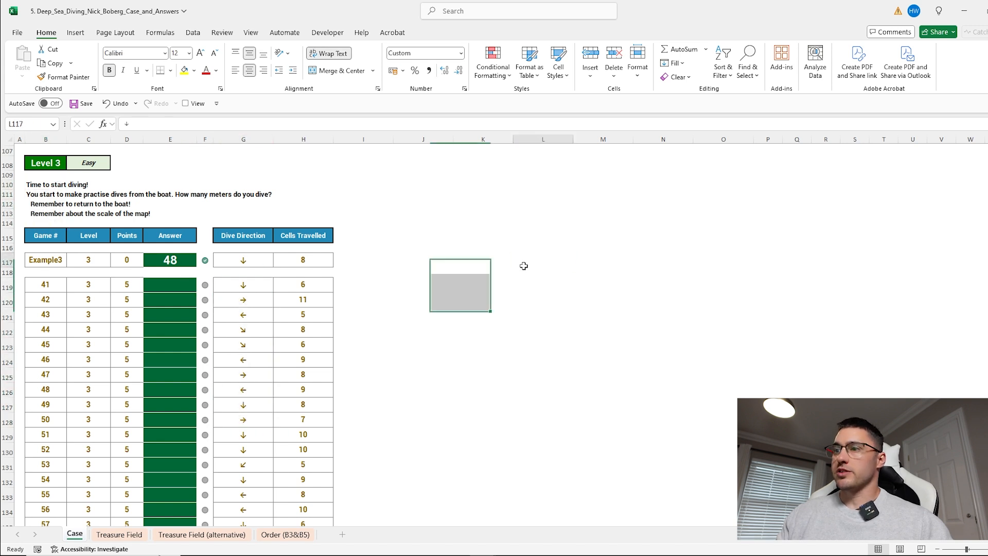
type("=ar")
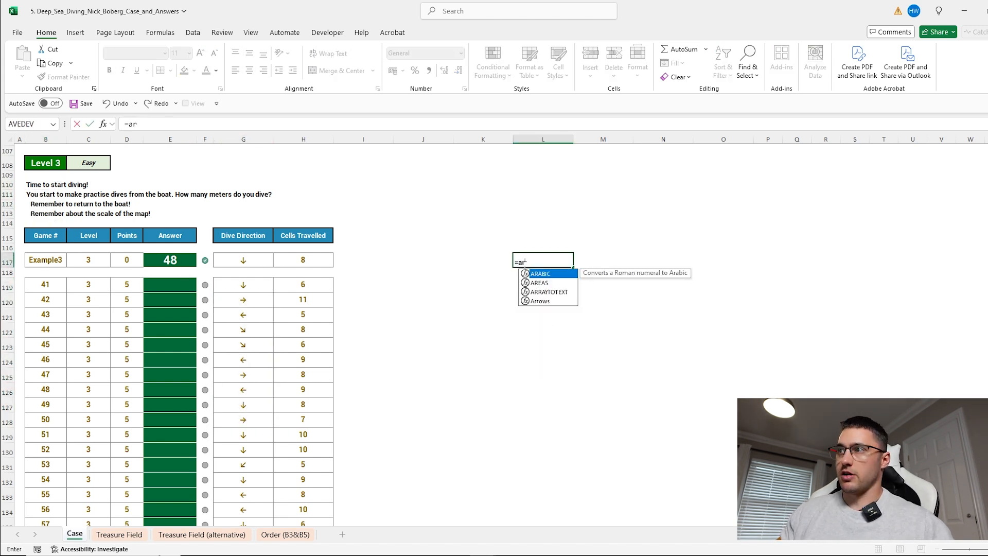
key("Down")
key("Down")
key("Down")
key("Tab")
key("Return")
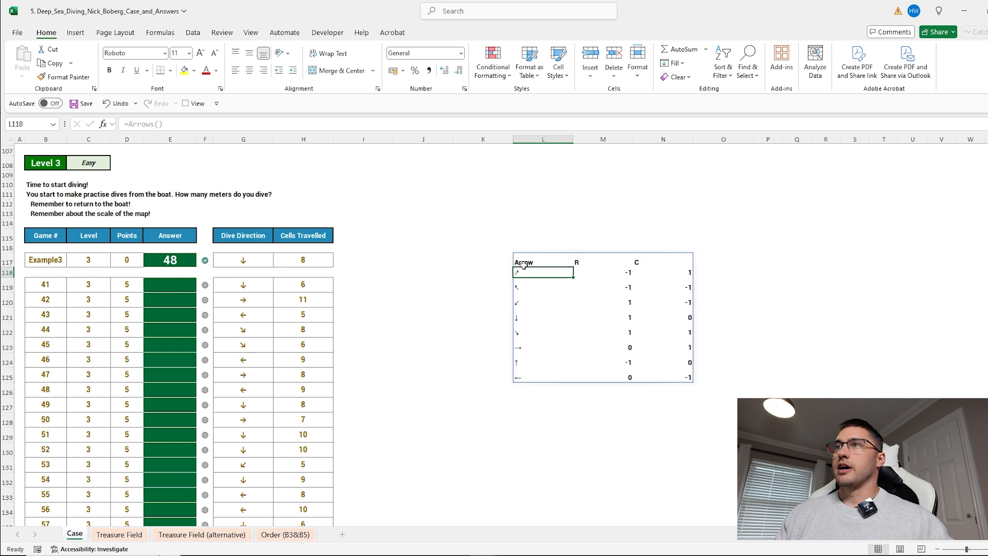
Enter the meters per cell for each arrow in O118:O125 as 5, 5, 5, 3, 5, 4, 3 and 4
left_click(268, 279)
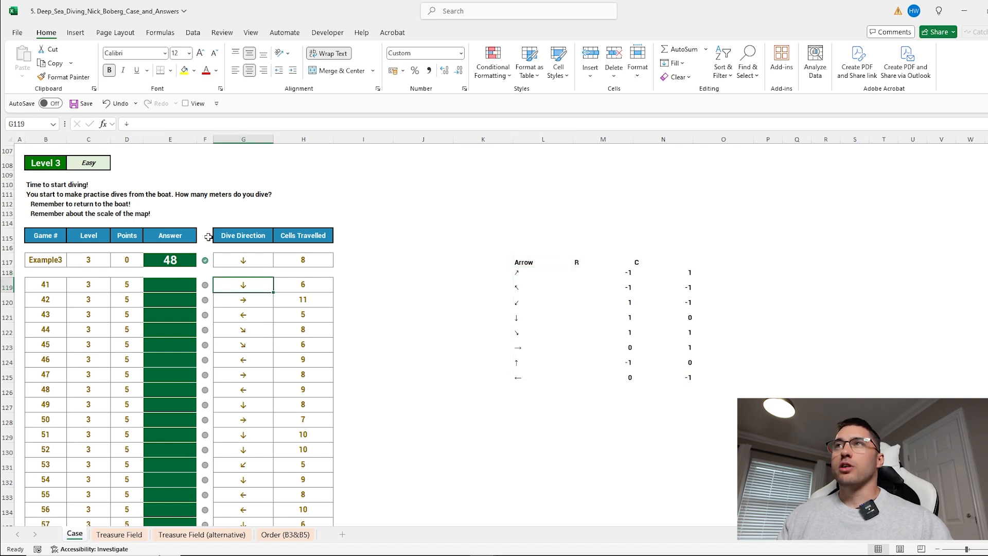
left_click_drag(65, 186, 59, 214)
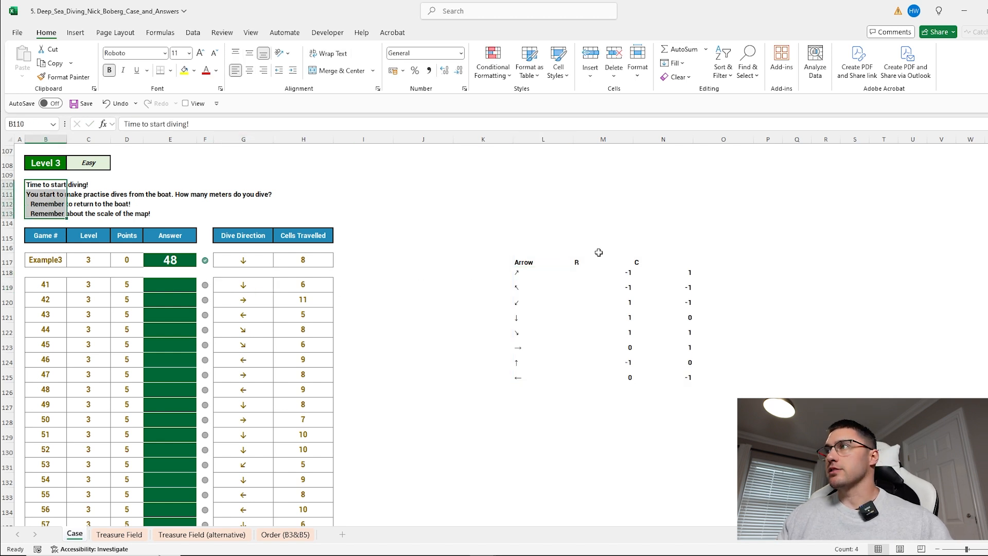
left_click(714, 273)
type("5")
key("Return")
type("5")
key("Return")
type("5")
key("Return")
type("3")
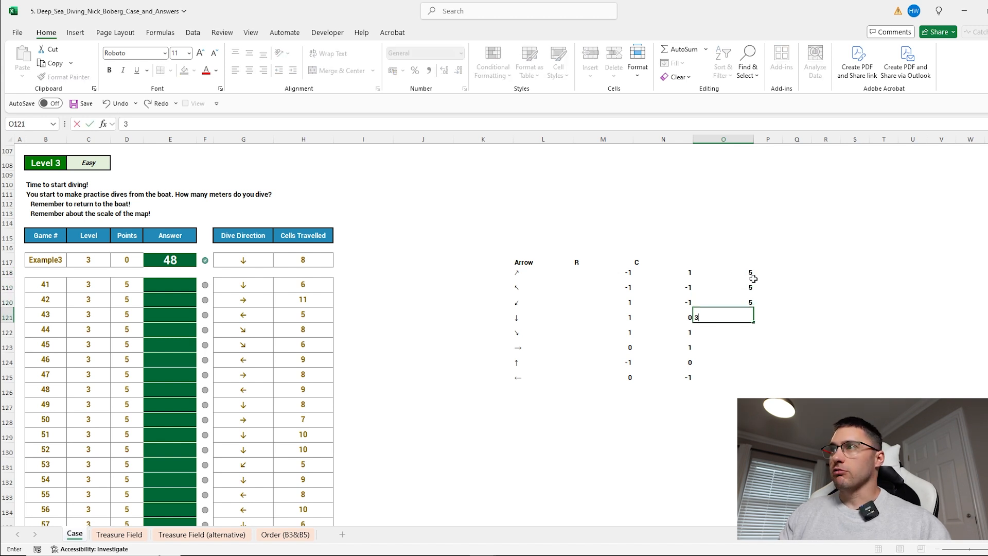
key("Return")
type("5")
key("Return")
key("Return")
type("3")
key("Return")
type("4")
key("Return")
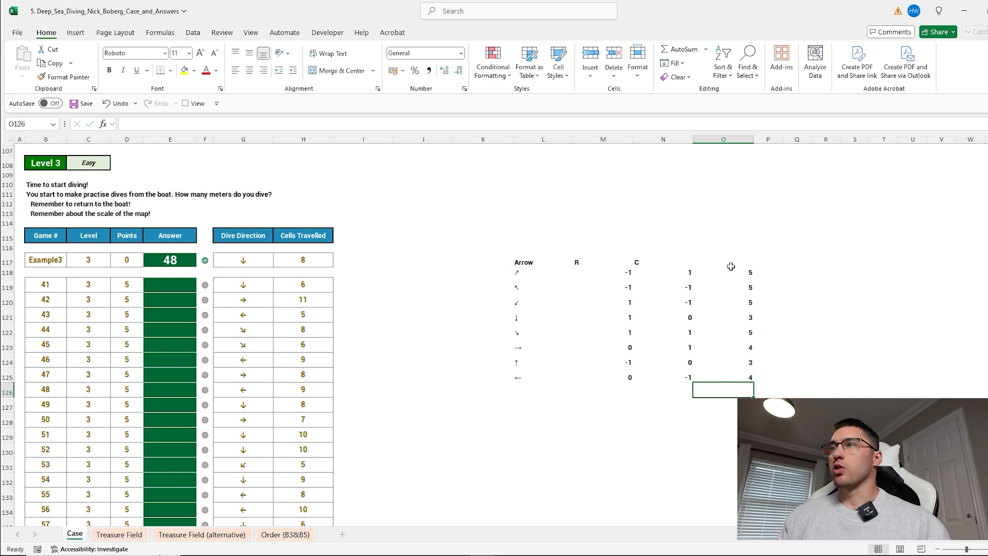
Calculate the game 41 dive distance in E119 with =XLOOKUP(G119,$L$118:$L$125,O118:O125)*H119
left_click(173, 285)
type("=XLOOKUP(")
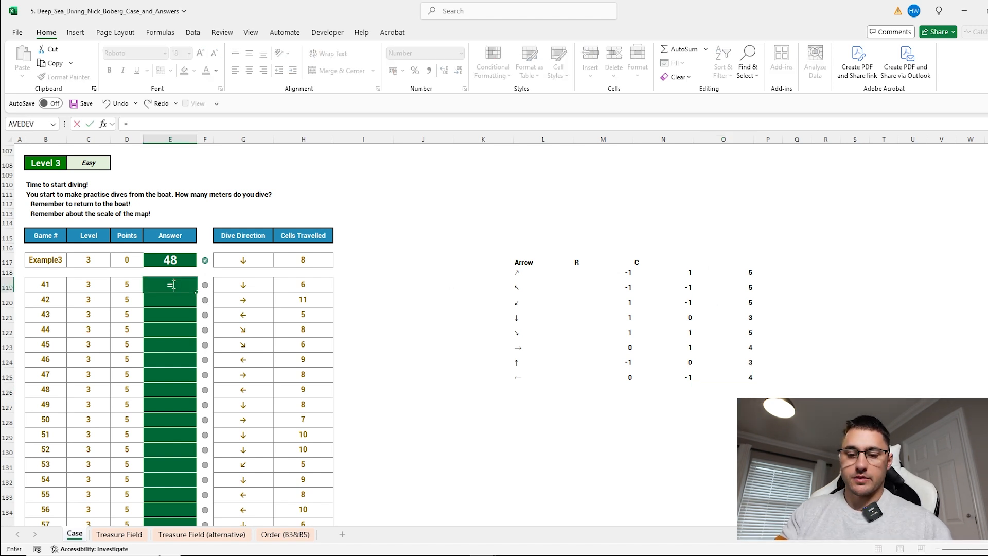
left_click(241, 282)
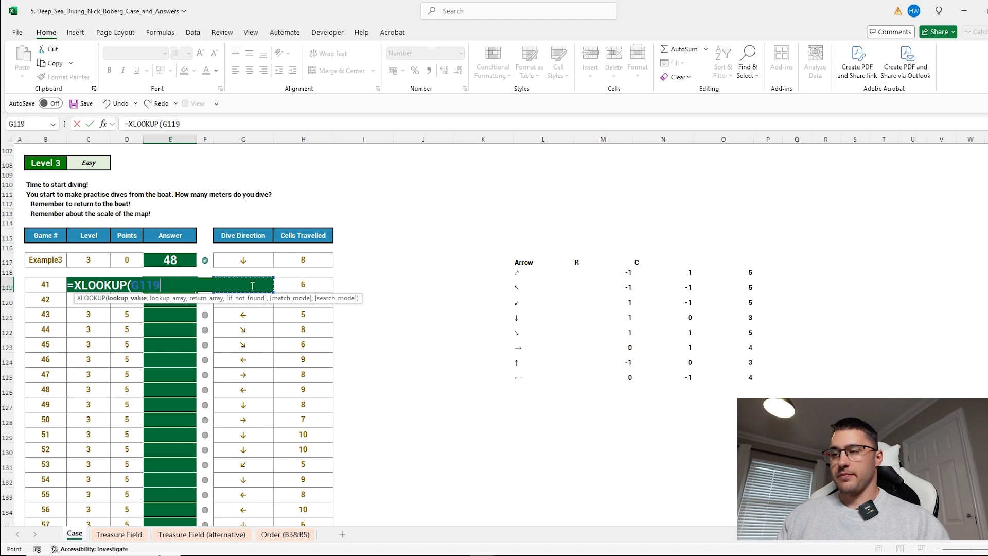
type(",")
left_click_drag(518, 272, 525, 376)
key("F4")
type(",")
left_click_drag(747, 273, 751, 376)
type(")*")
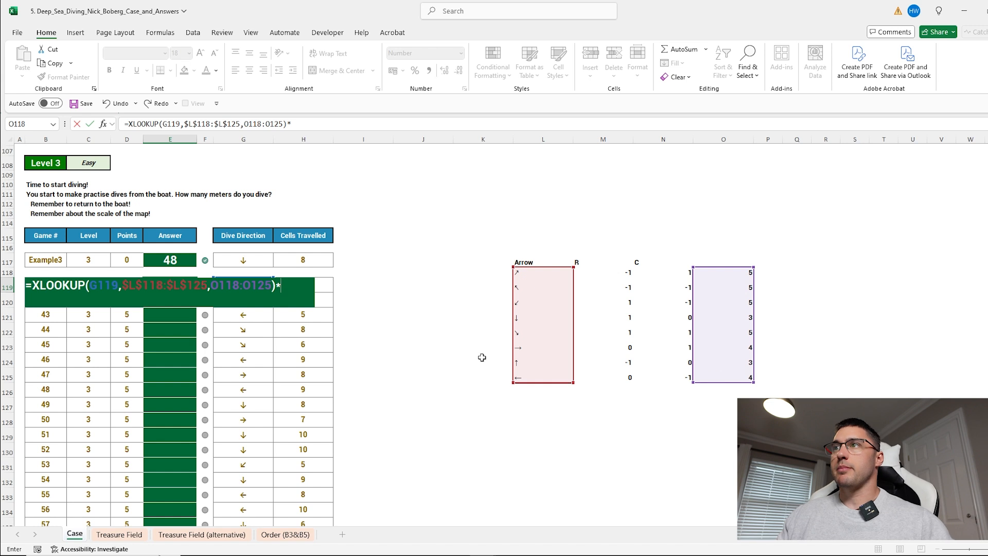
left_click(309, 285)
key("Return")
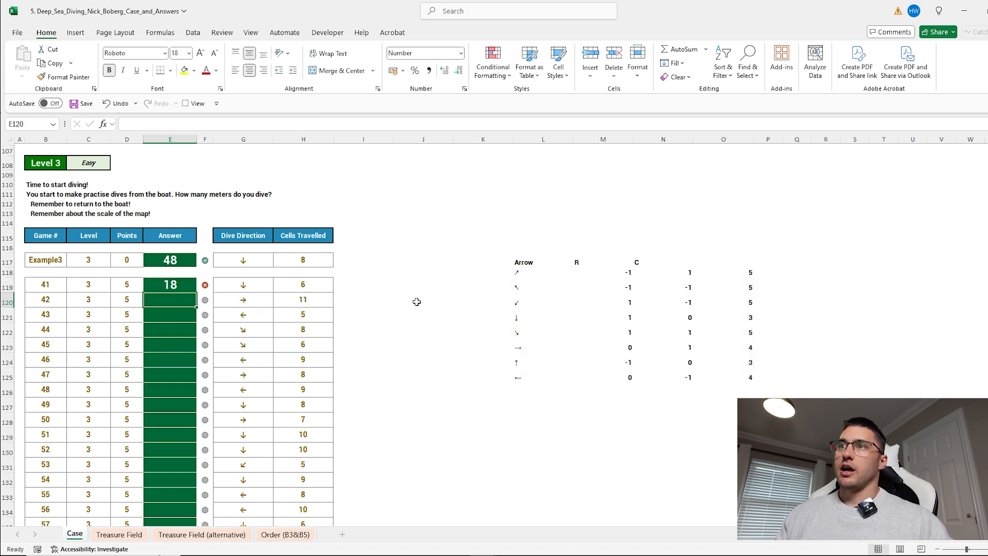
Multiply the E119 formula by 2 to include the return to the boat
key("Up")
left_click(51, 202)
left_click(180, 285)
left_click(331, 124)
type("*")
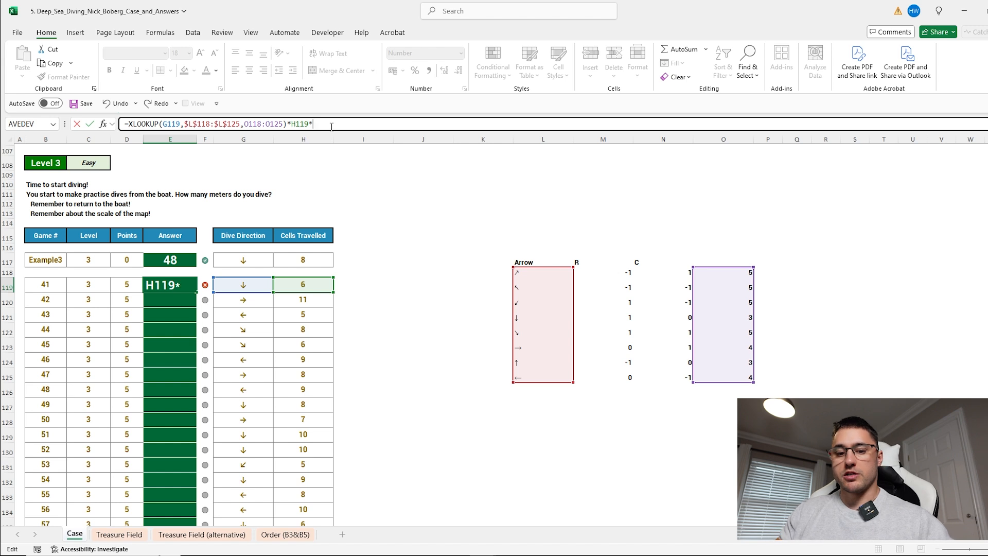
key("Return")
Fill the E119 formula down the Level 3 answers to game 60
key("ctrl+shift+Down")
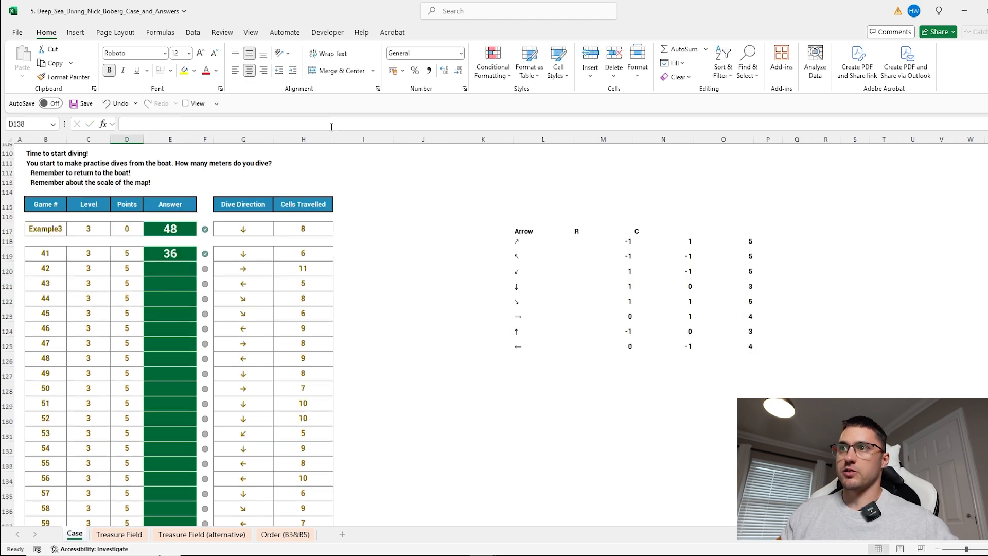
key("ctrl+d")
scroll(362, 286, "down", 1)
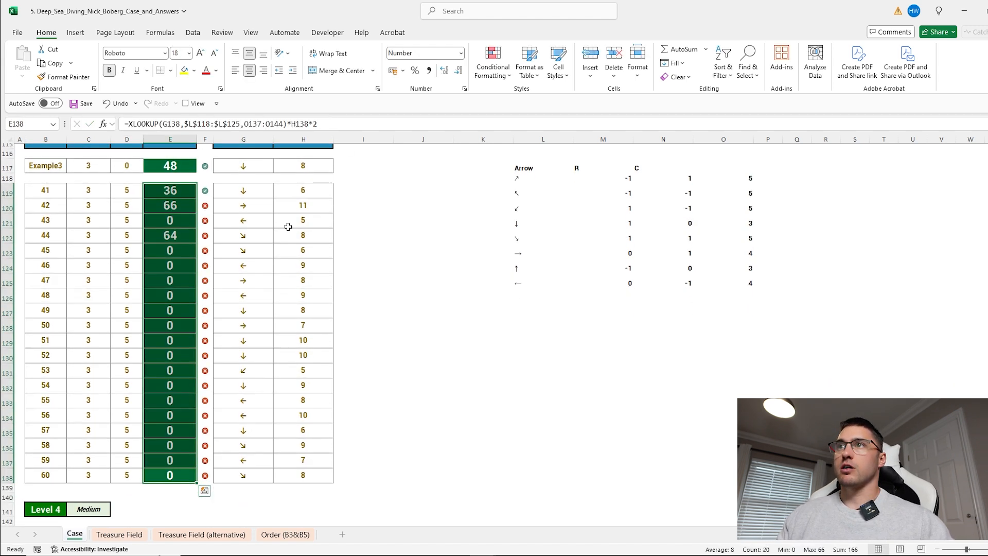
Make the return array absolute as $O$118:$O$125 in E119 and refill the Level 3 answers down to game 60
left_click(179, 189)
left_click(260, 122)
key("F4")
left_click(284, 122)
key("F4")
key("Return")
left_click(188, 190)
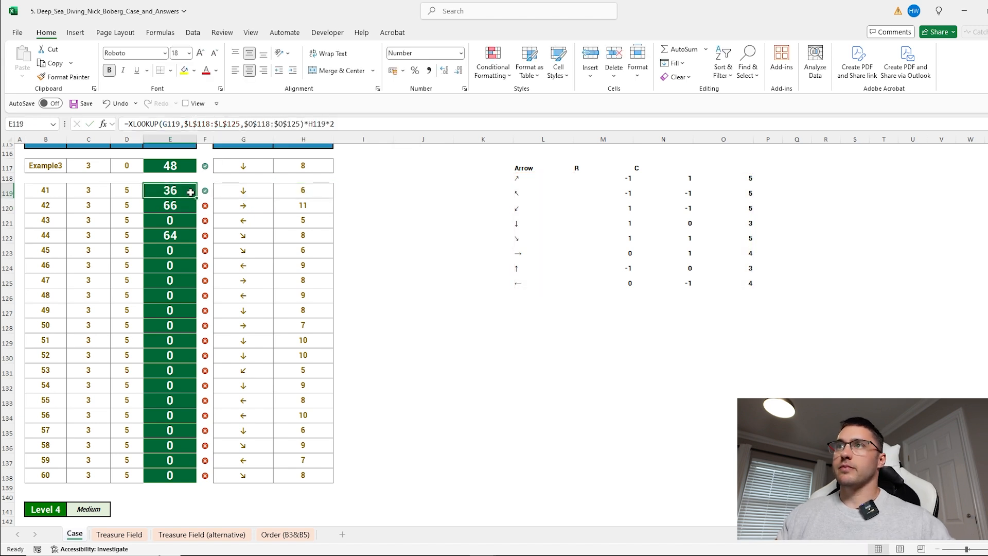
double_click(197, 197)
Go to the Level 4 questions and select H149 beside game 61's treasure location
scroll(196, 303, "down", 7)
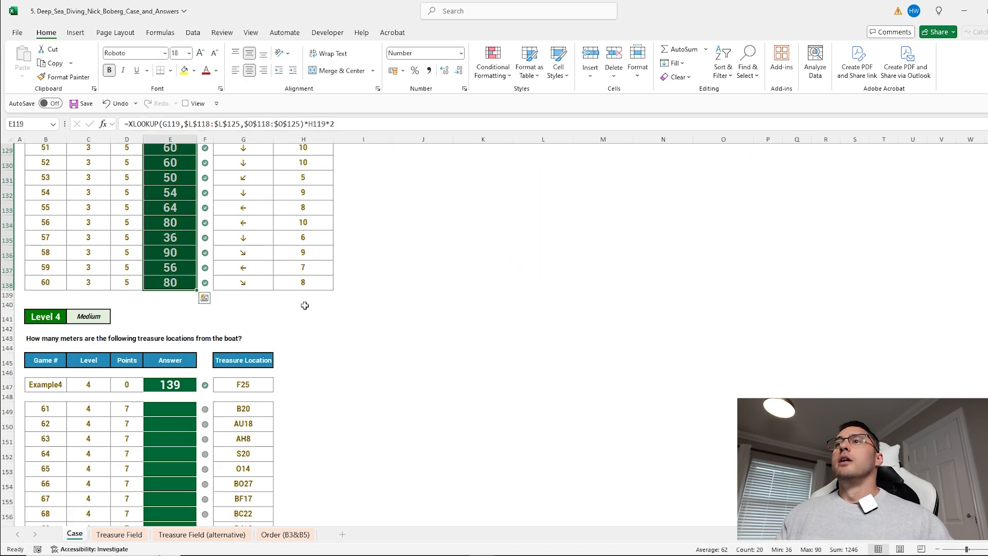
left_click(195, 297)
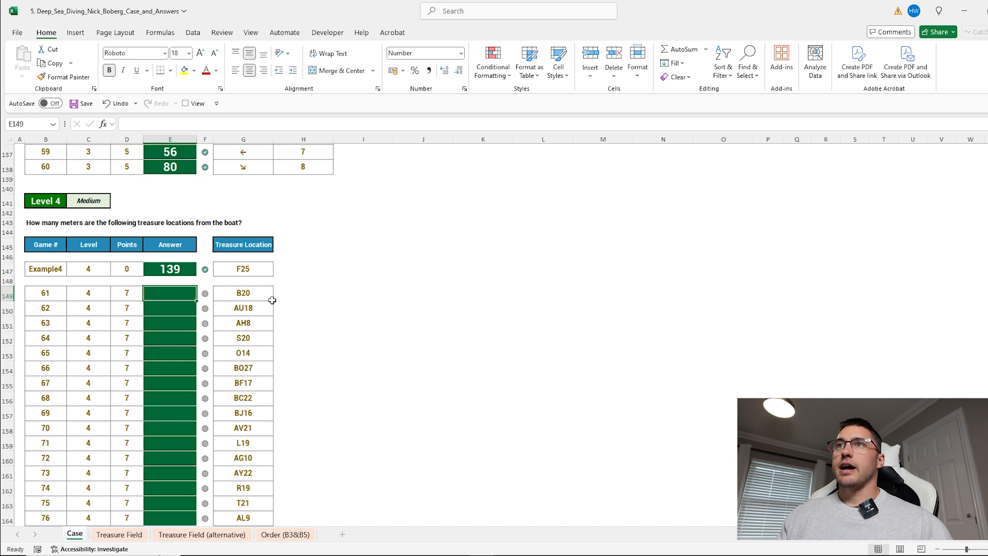
left_click(244, 297)
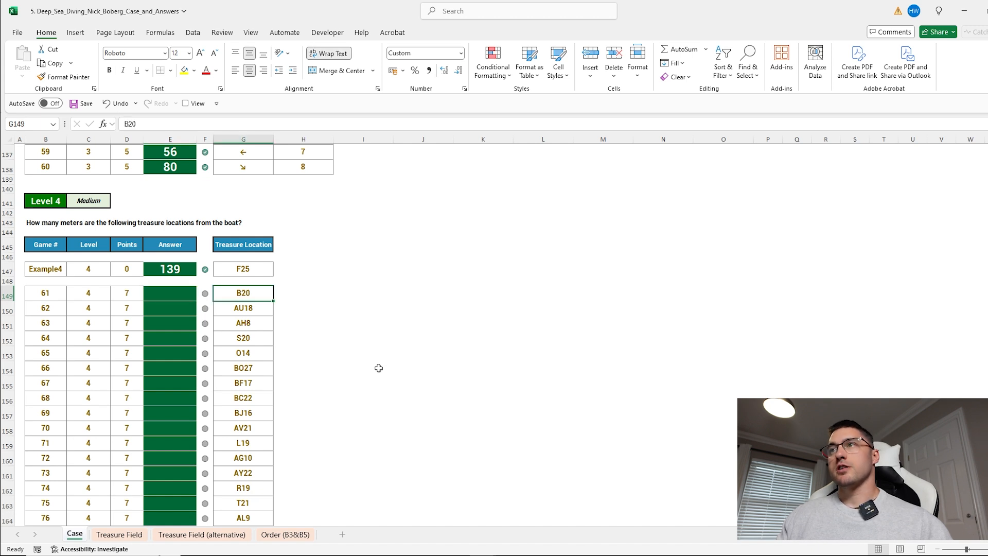
left_click(308, 294)
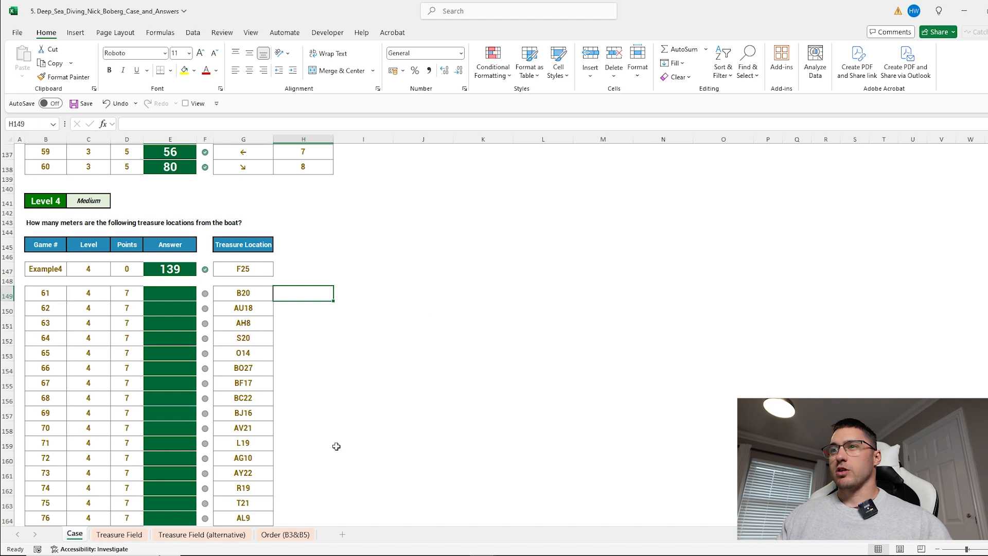
Add a blank worksheet and narrow columns A to AN into a small-cell grid
left_click(343, 535)
left_click_drag(44, 140, 508, 140)
left_click_drag(260, 140, 985, 140)
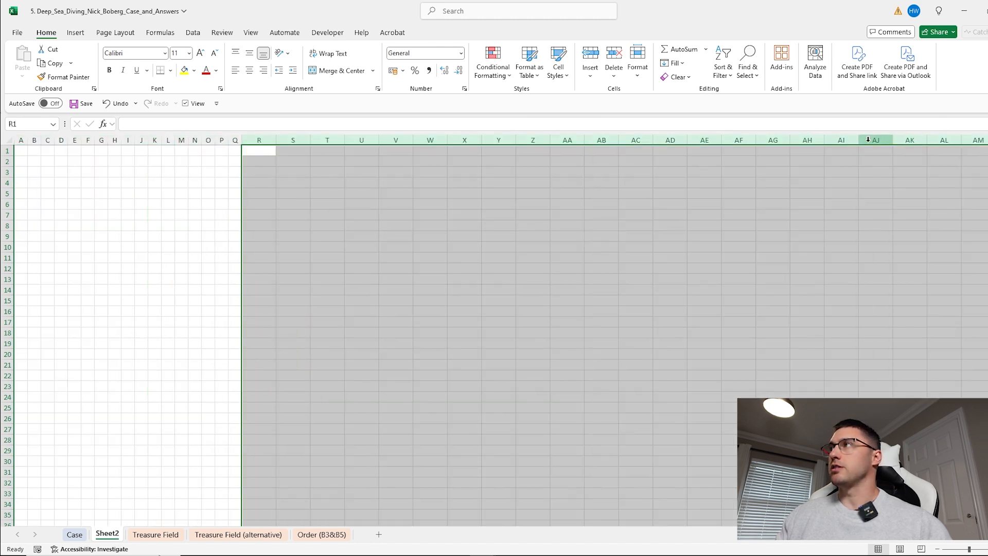
left_click_drag(824, 140, 803, 138)
Fill B3:AB13 yellow and mark its corner cell B3 in red
left_click_drag(34, 172, 376, 282)
left_click(190, 74)
key("shift+BackSpace")
left_click(195, 73)
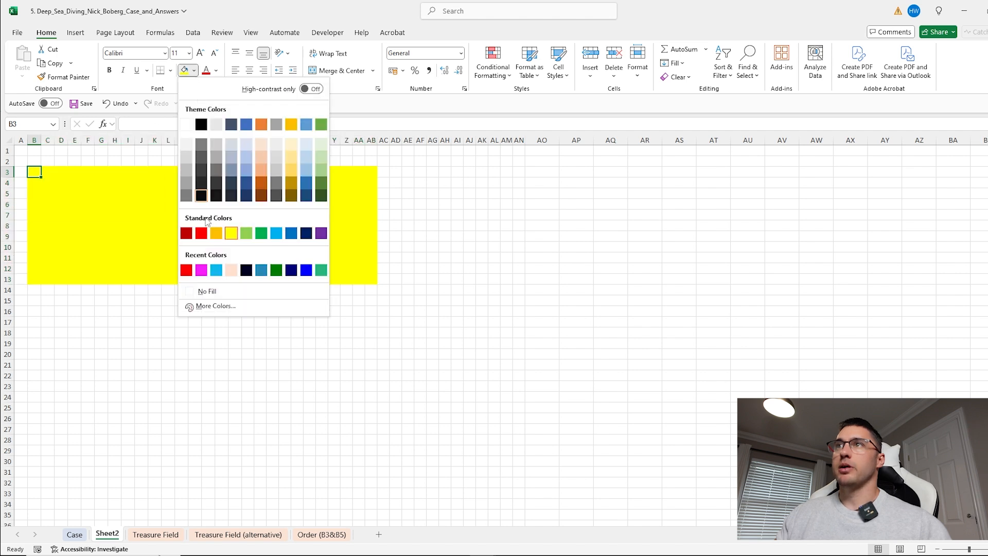
left_click(201, 229)
Mark the opposite corner cell AB13 with a green fill
left_click(367, 277)
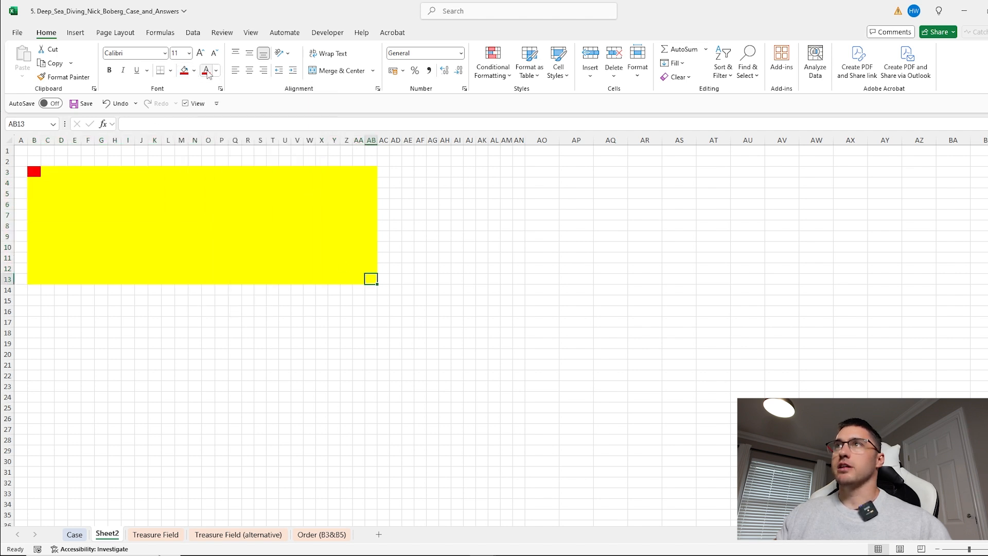
left_click(194, 70)
left_click(321, 270)
left_click(409, 375)
Trace the route from B3 to AB13, diagonally through B3:K13 and straight along L13:AB13
left_click(41, 172)
left_click_drag(43, 172, 370, 278)
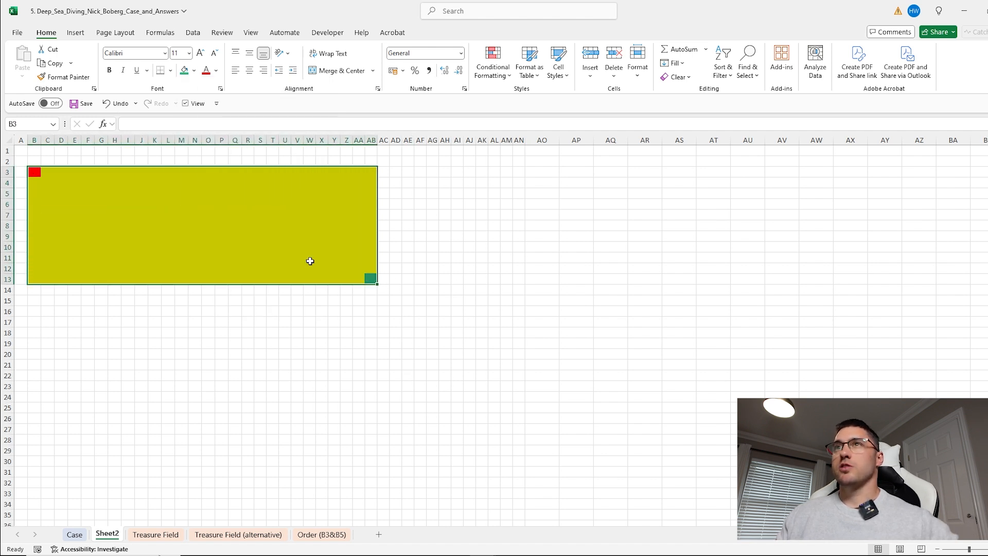
left_click(45, 173)
mouse_move(34, 172)
left_mouse_down()
mouse_move(185, 258)
mouse_move(169, 276)
mouse_move(370, 282)
left_mouse_up()
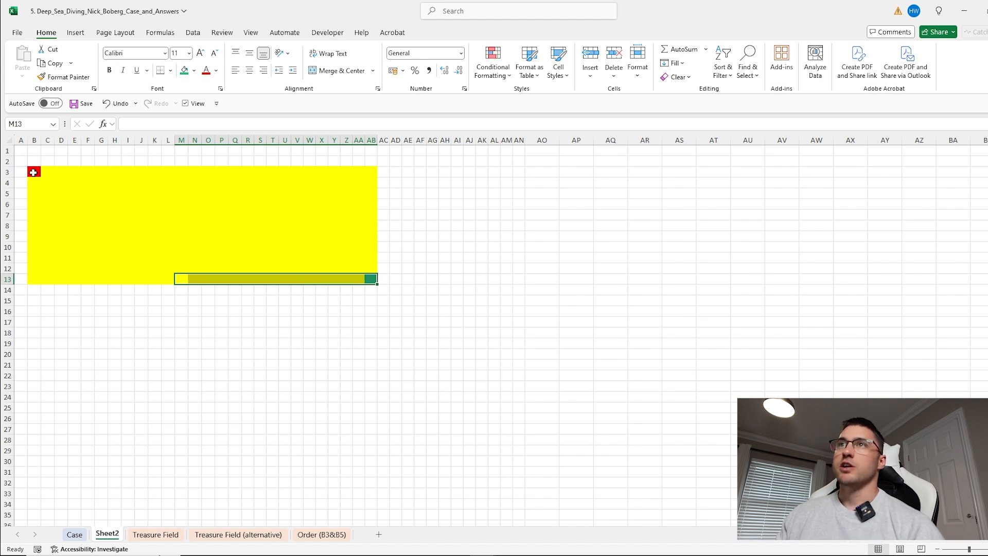
left_click(34, 172)
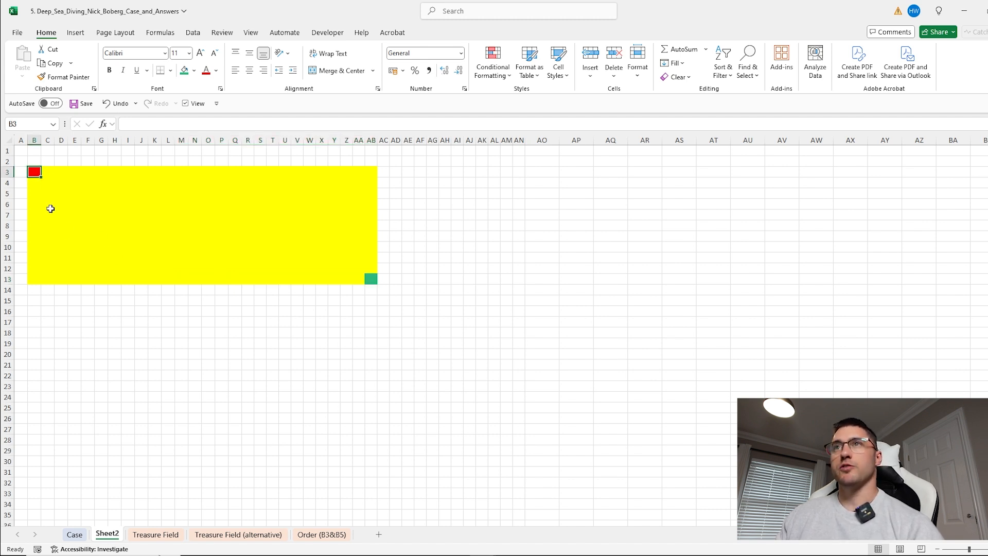
left_click(369, 278)
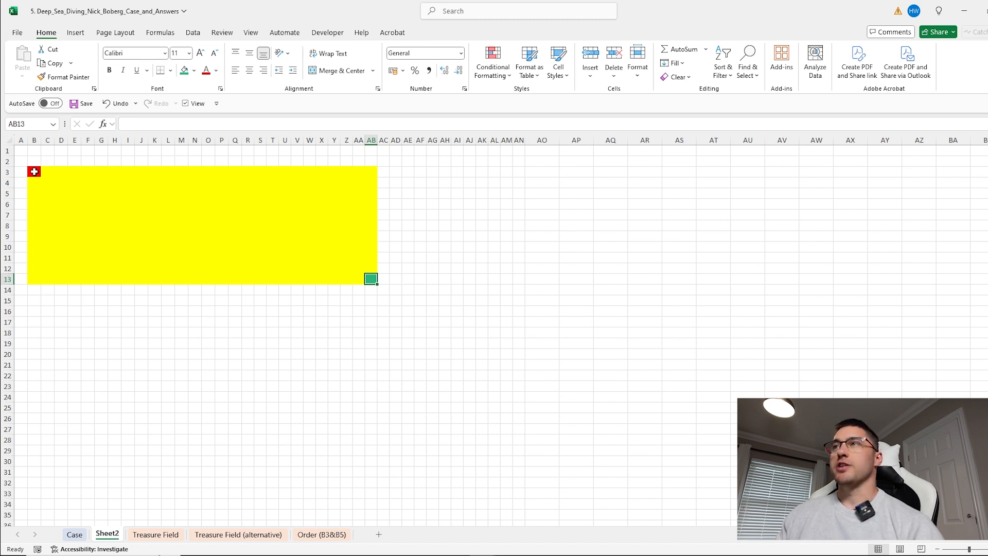
left_click(31, 171)
left_click_drag(32, 171, 153, 279)
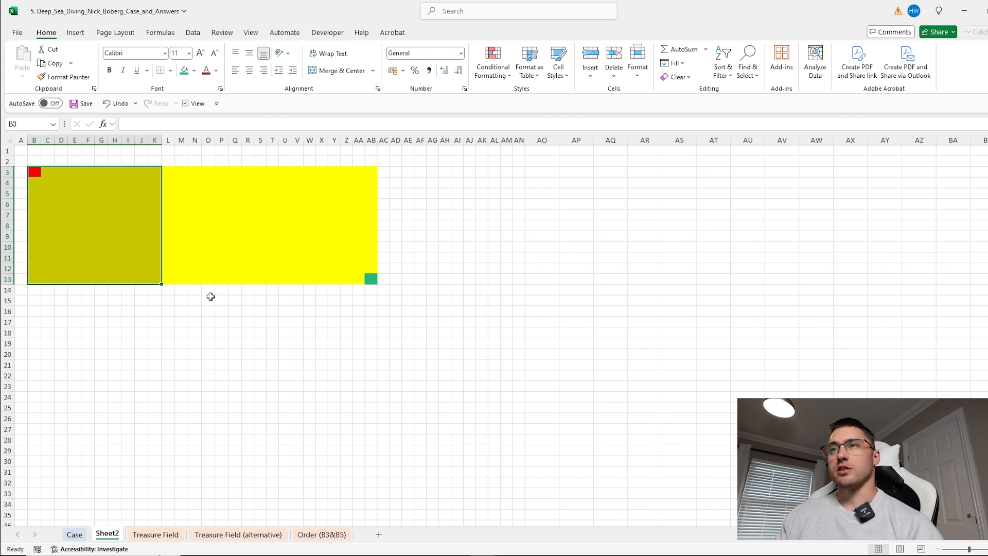
left_click_drag(168, 279, 369, 277)
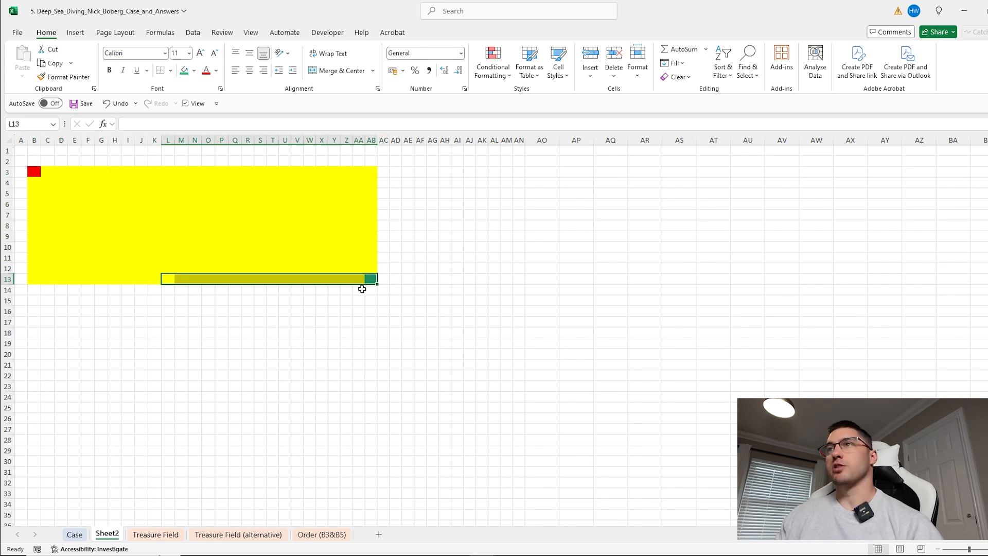
left_click_drag(169, 184, 172, 279)
left_click(370, 276)
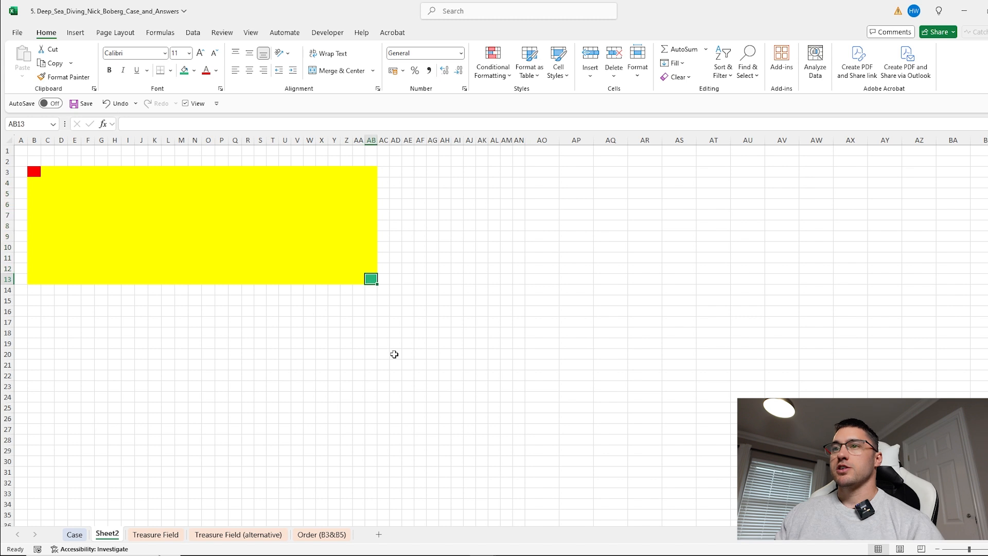
Delete the Sheet2 sketch worksheet and return to the Case sheet
right_click(110, 535)
left_click(140, 386)
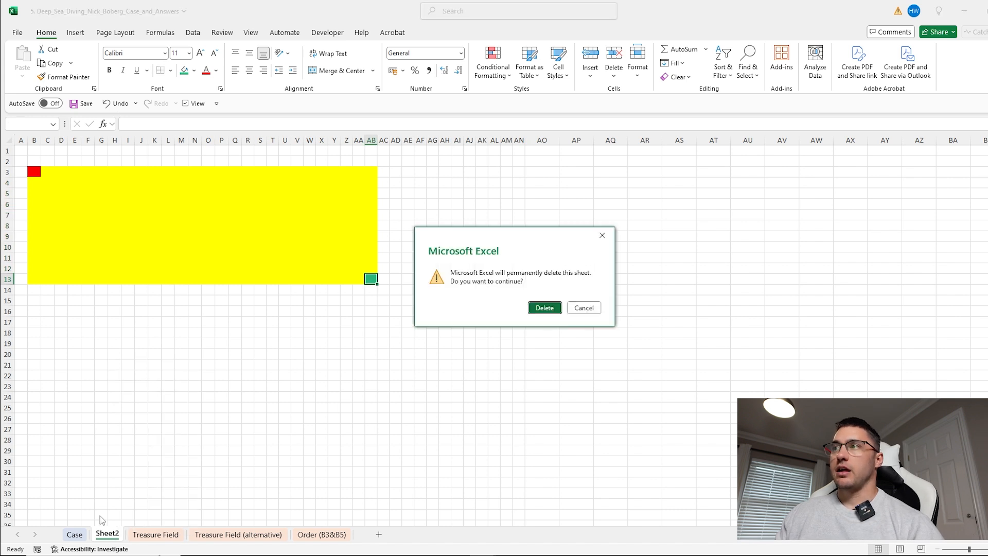
left_click(538, 308)
left_click(75, 535)
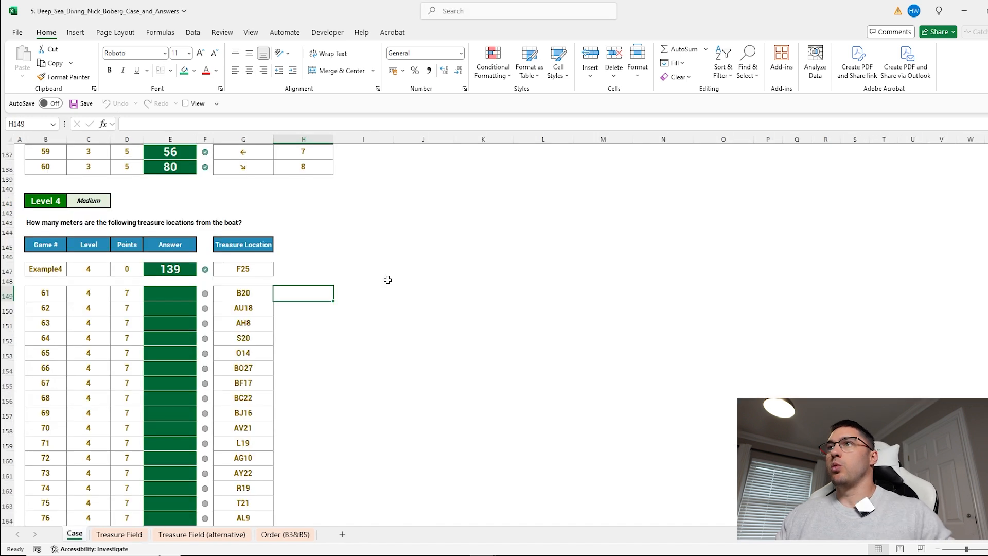
Check the boat's cell address on the Treasure Field sheet and return to the Case sheet
type("=LET(start")
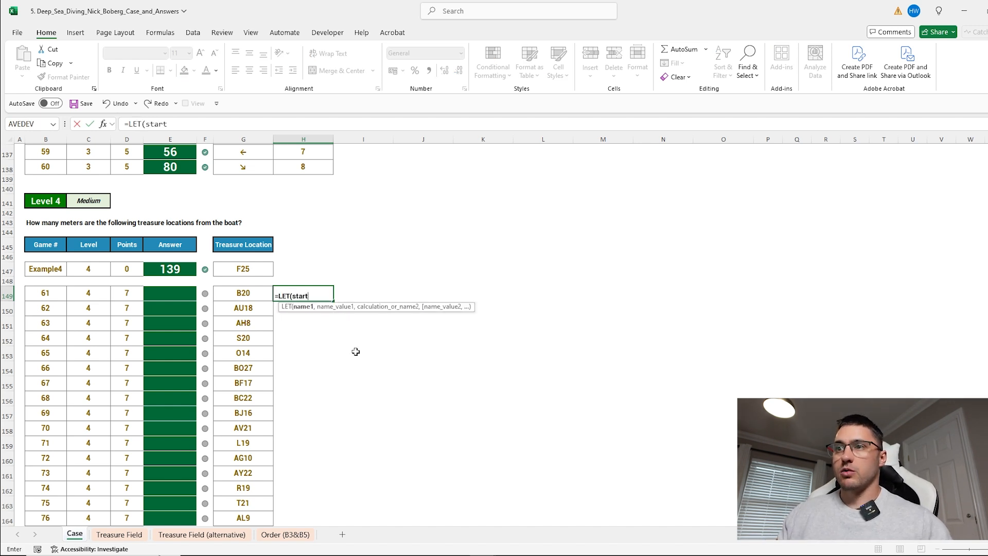
key("Escape")
key("ctrl+Page_Down")
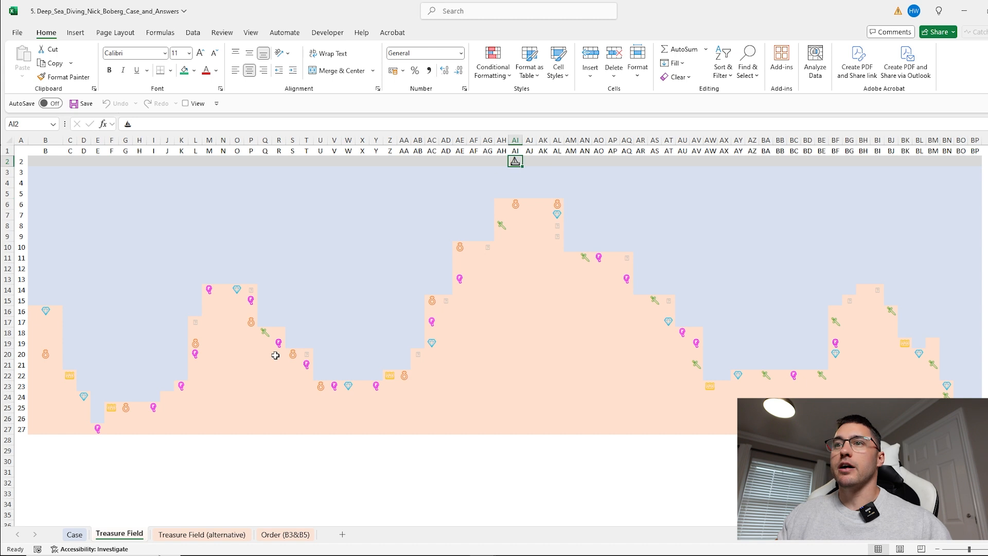
key("ctrl+Page_Up")
Begin a LET formula in H149 that defines start as "AI2" and end as G149
type("=let")
key("Tab")
type("start")
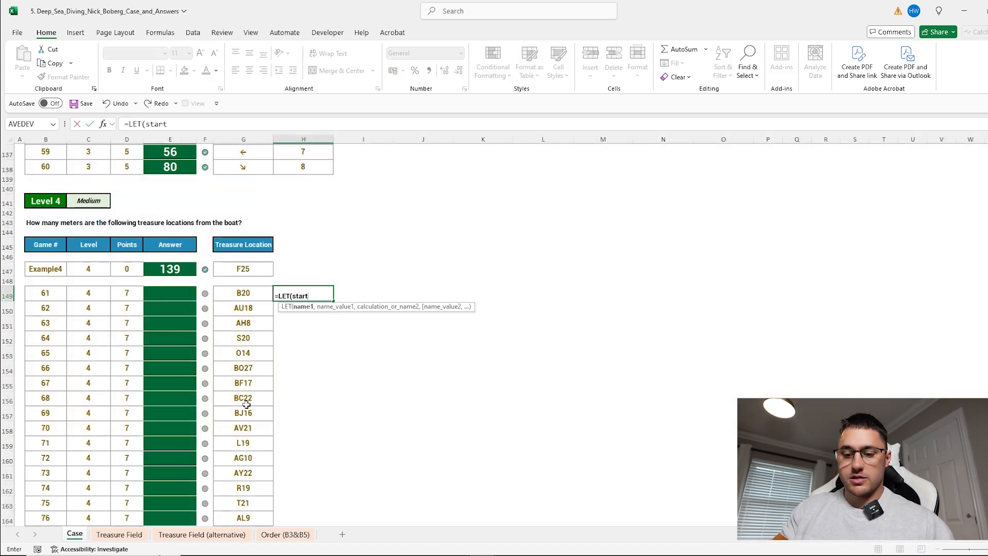
type(",\"AI2")
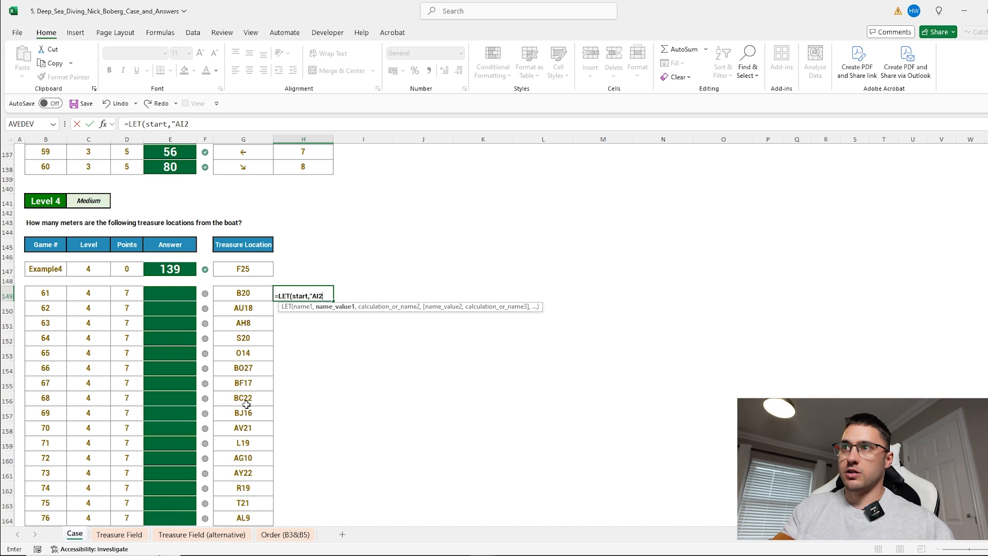
type("\",en")
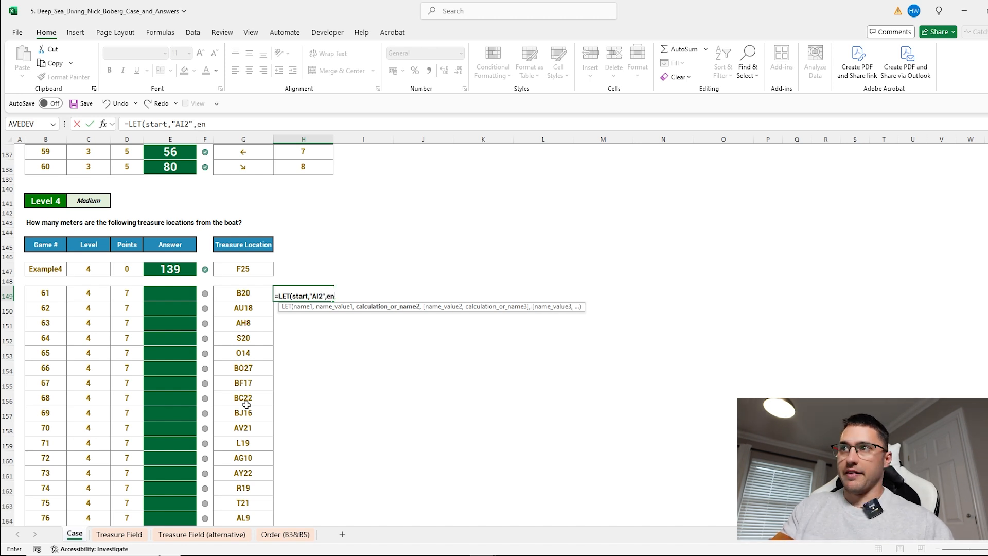
type("d,")
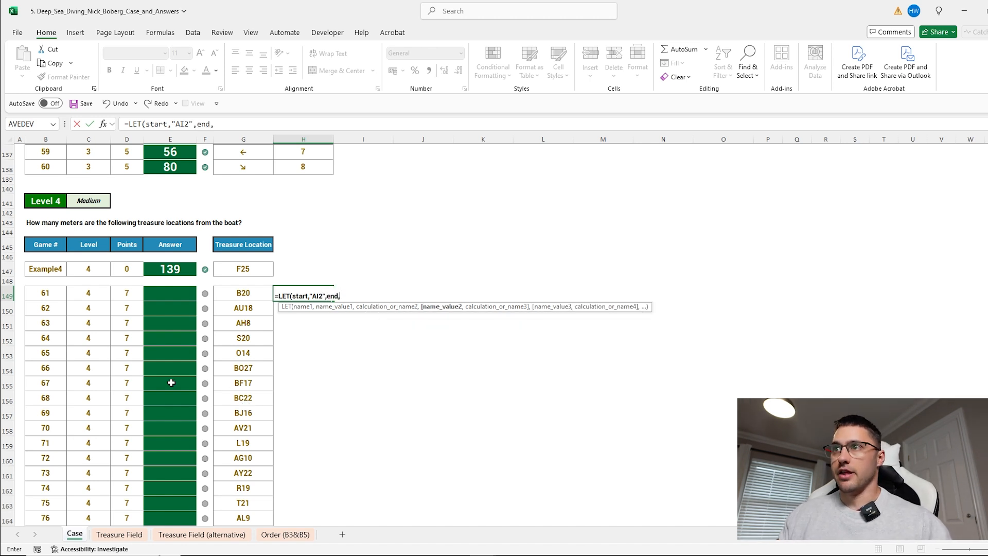
left_click(240, 292)
type(",")
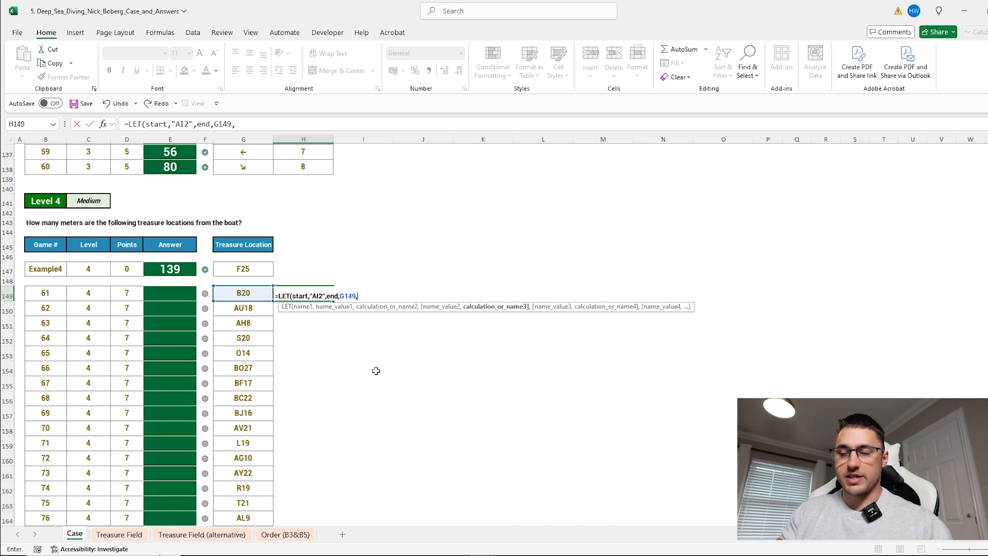
Define r in the H149 LET formula as ABS(ROW(INDIRECT(start))-ROW(INDIRECT(end)))
type("r")
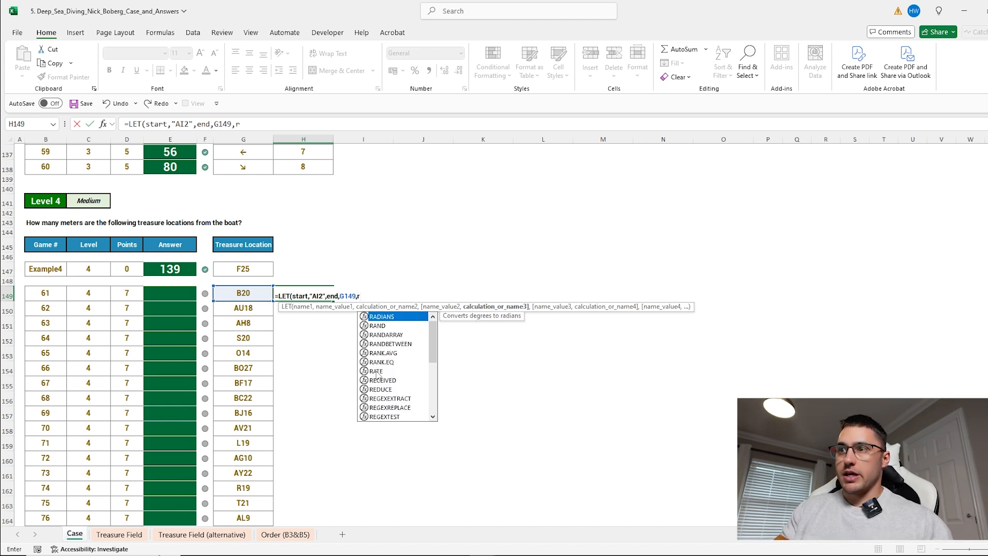
type(",ABS(")
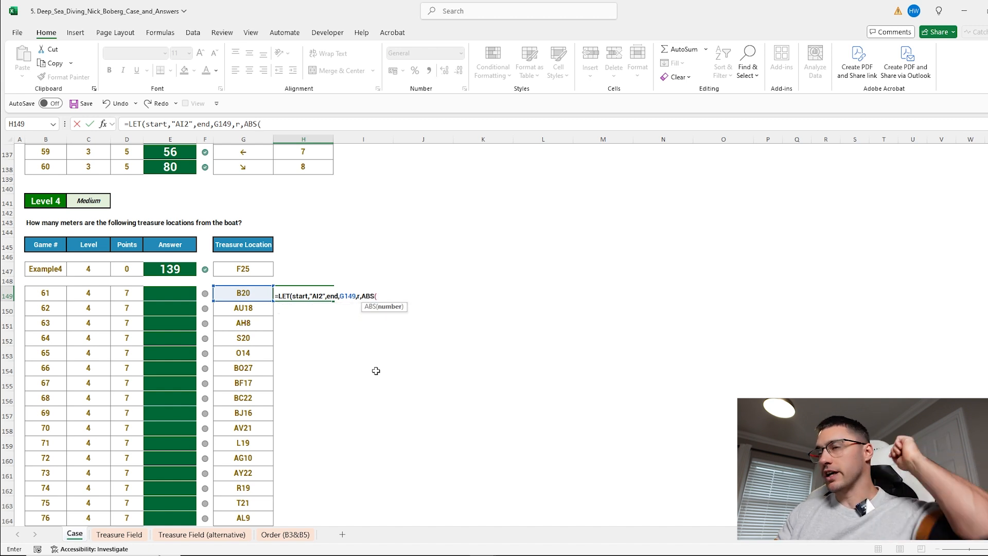
type("r")
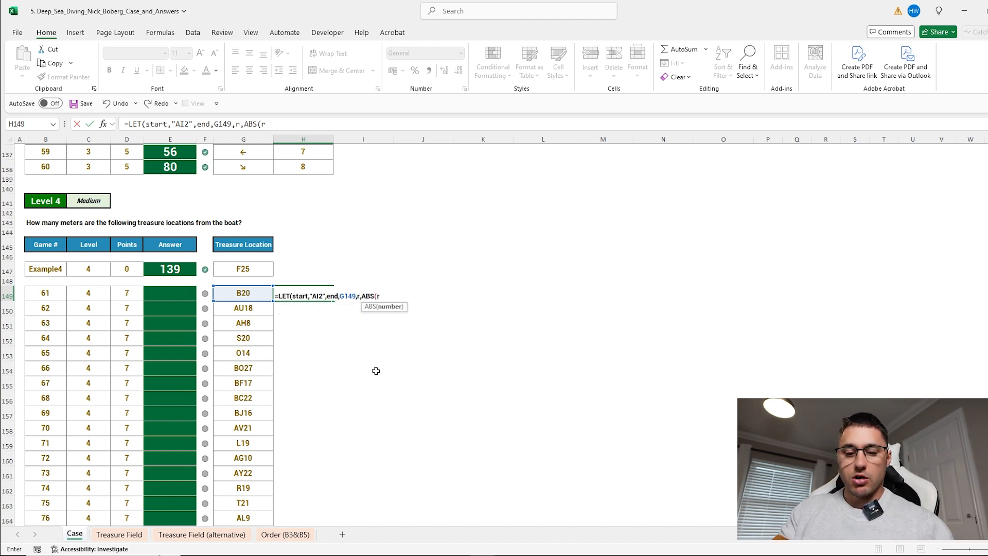
type("ow")
key("Tab")
type("indi")
key("Tab")
type("start")
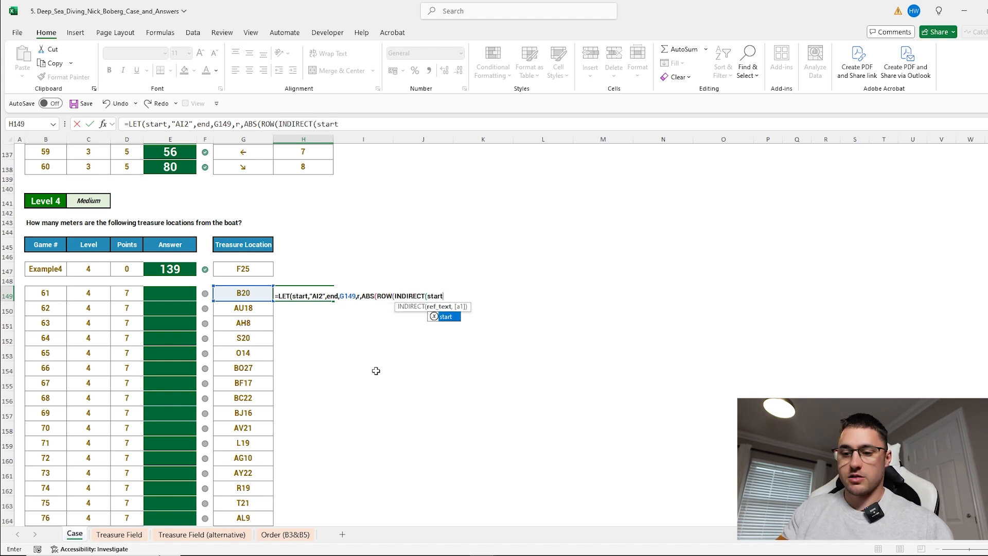
type("))-row")
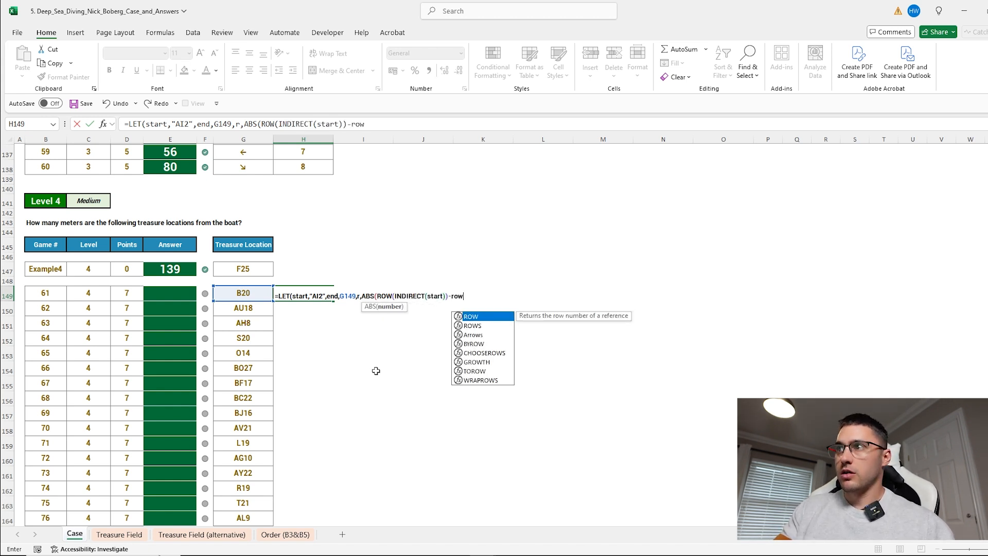
key("Tab")
type("indi")
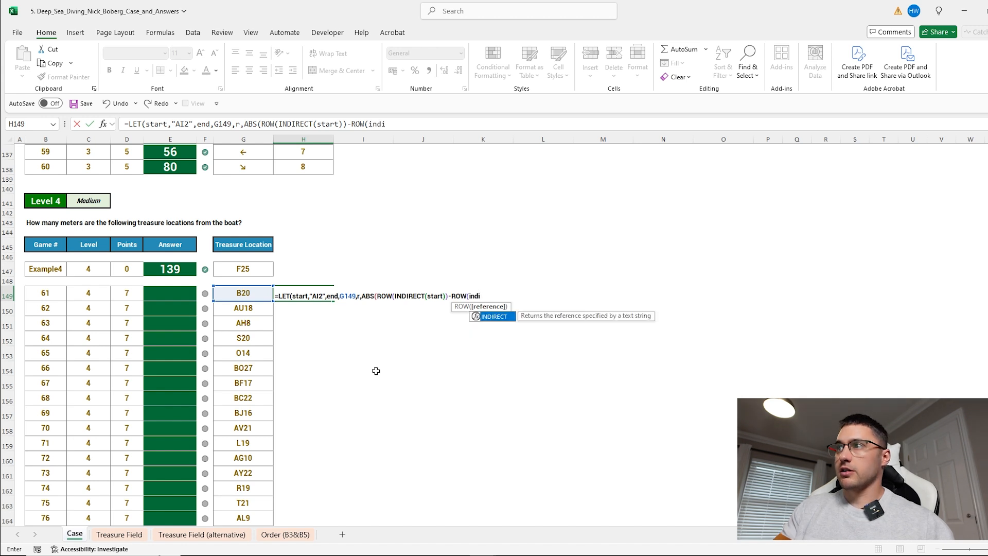
key("Tab")
type("end")
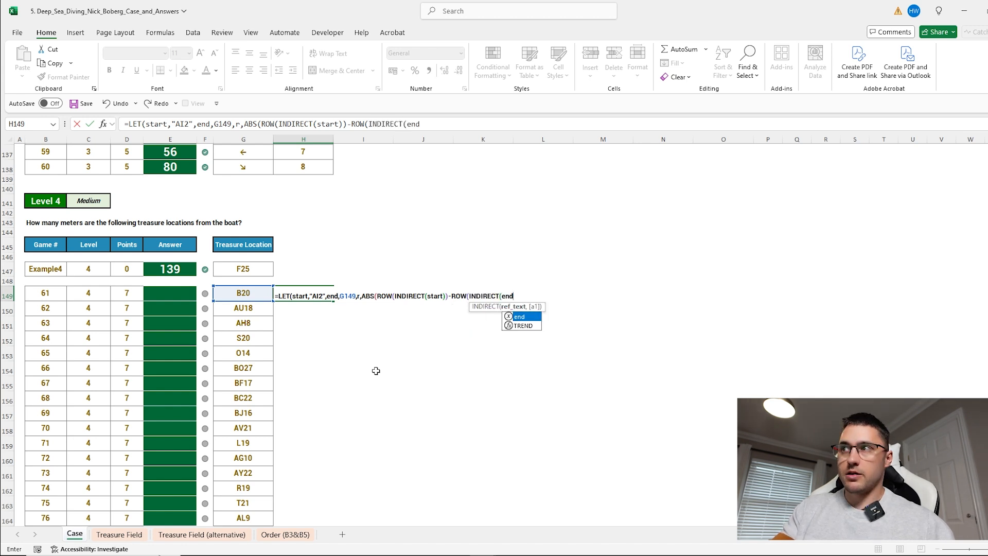
type("))),")
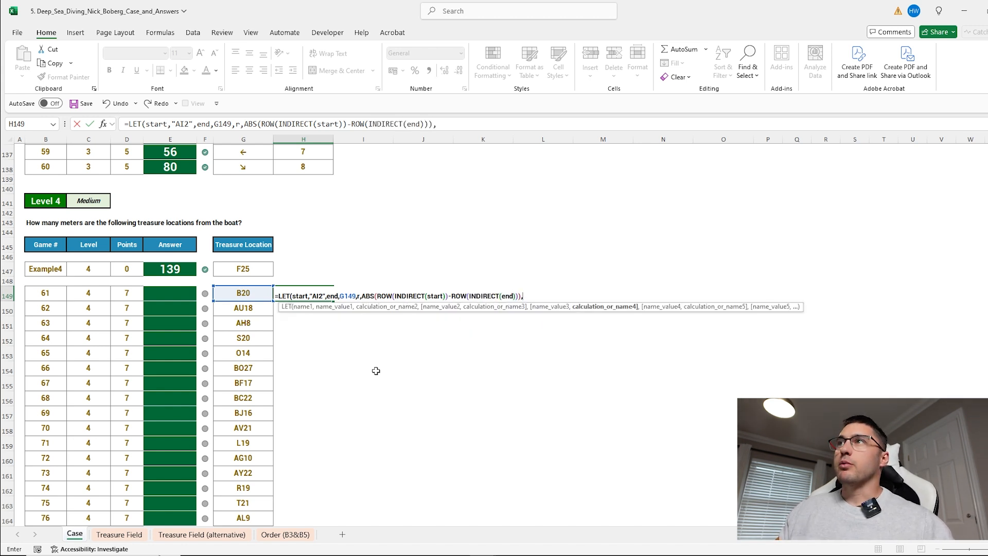
Define c in the H149 LET formula as ABS(COLUMN(INDIRECT(start))-COLUMN(INDIRECT(end))), reusing the copied r expression
left_click_drag(432, 124, 246, 123)
key("ctrl+c")
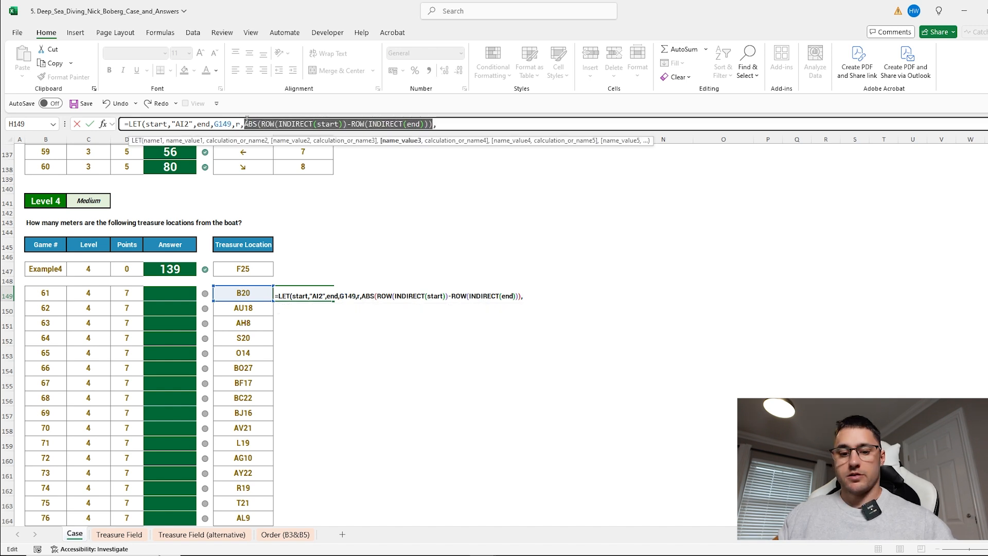
left_click(453, 125)
type("c")
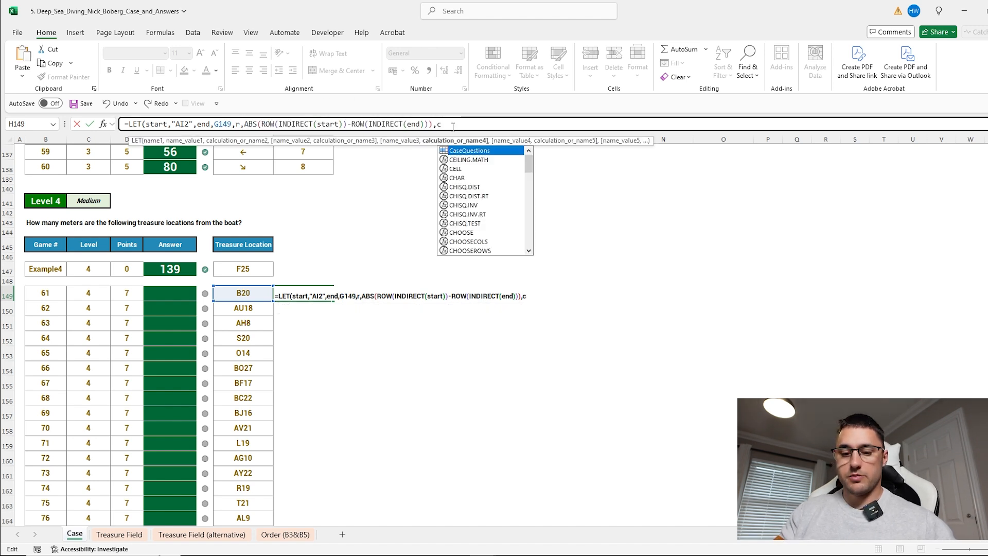
type(",")
key("ctrl+v")
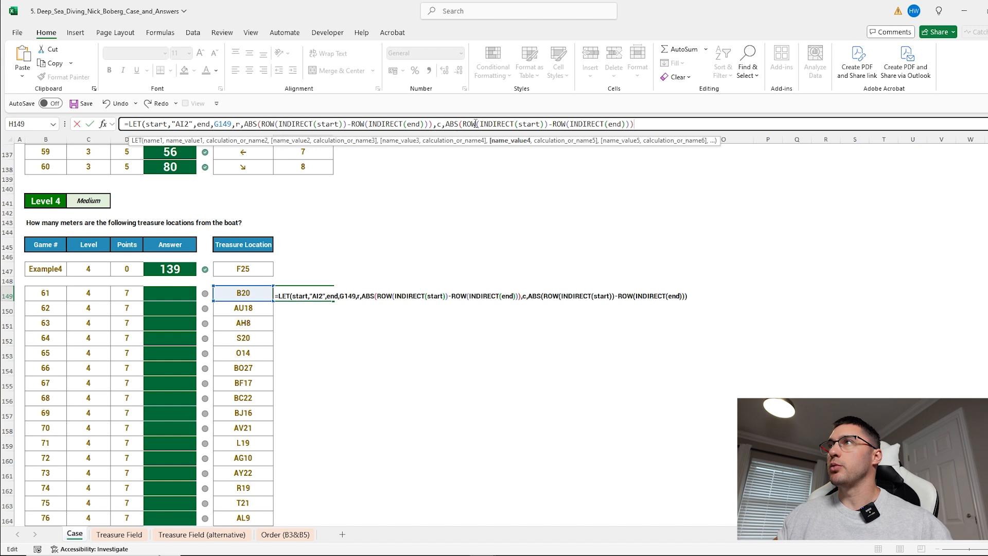
double_click(476, 124)
type("c")
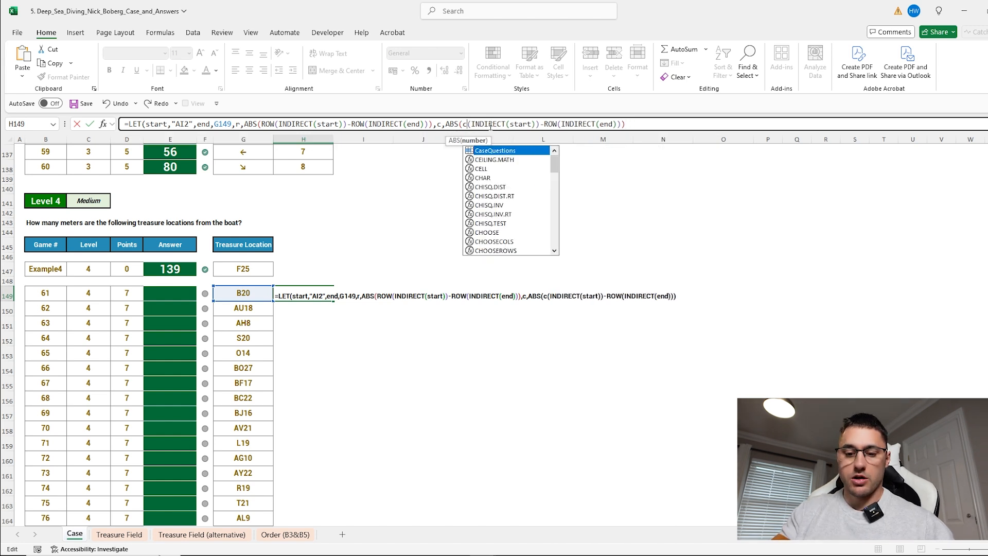
type("olumn")
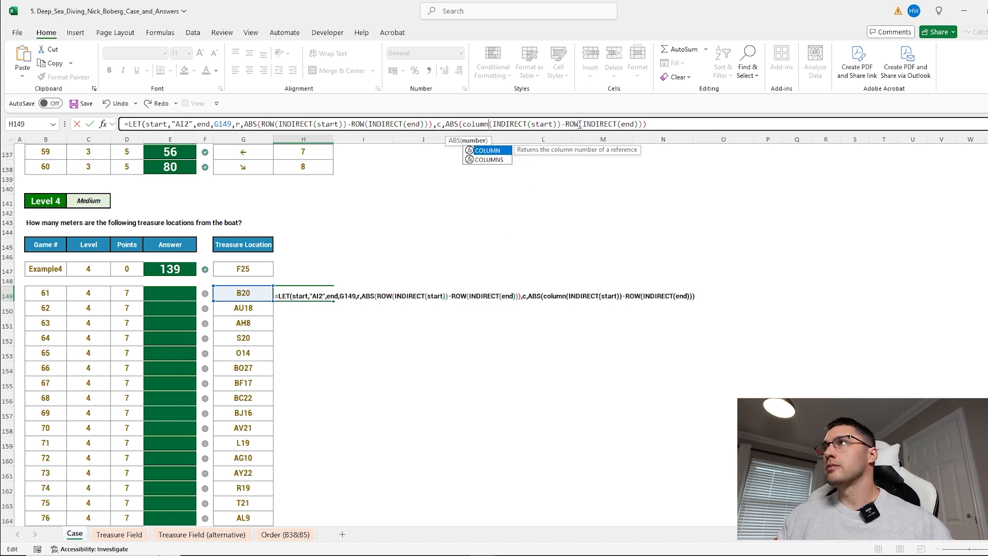
double_click(579, 124)
type("col")
key("Tab")
left_click(673, 123)
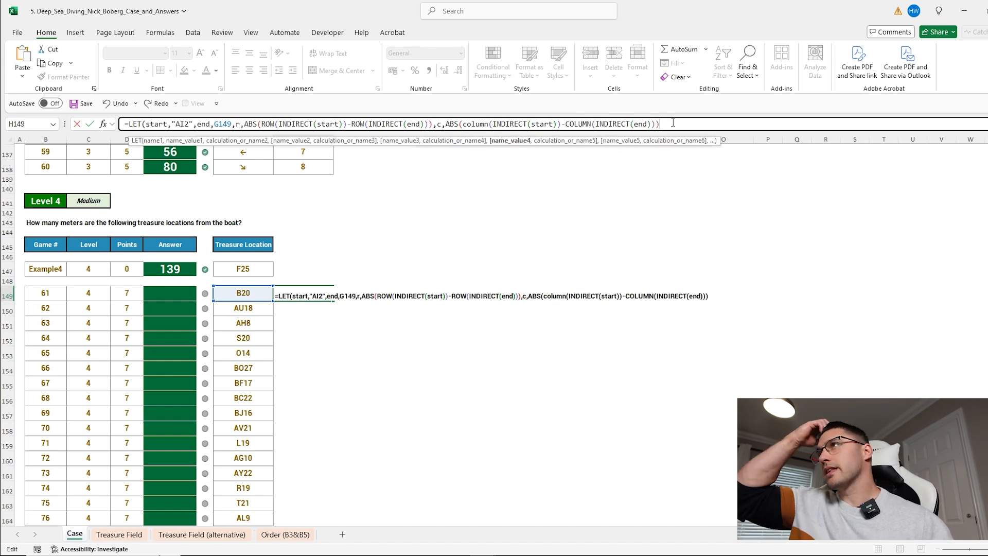
Define d in the H149 LET formula as MIN(r,c)
type(",")
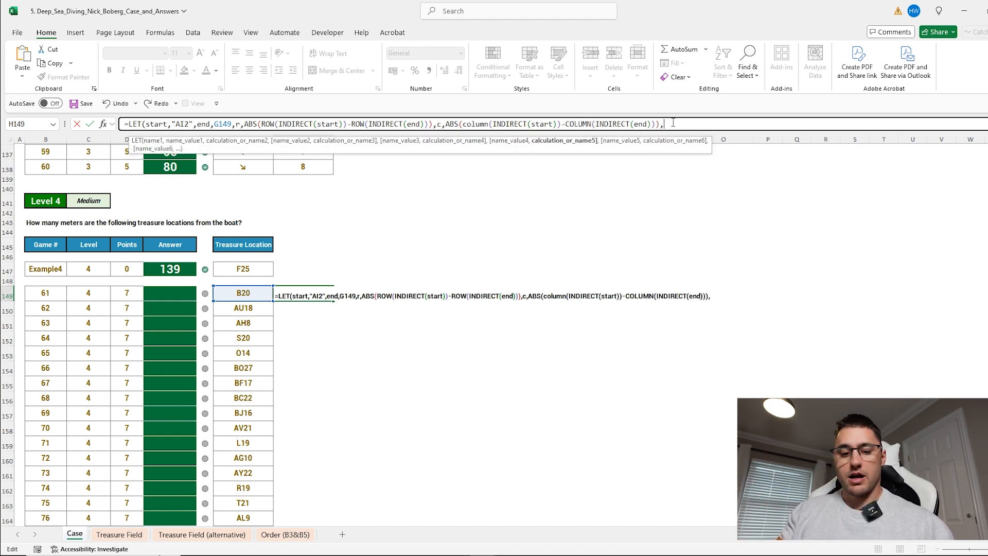
type("d")
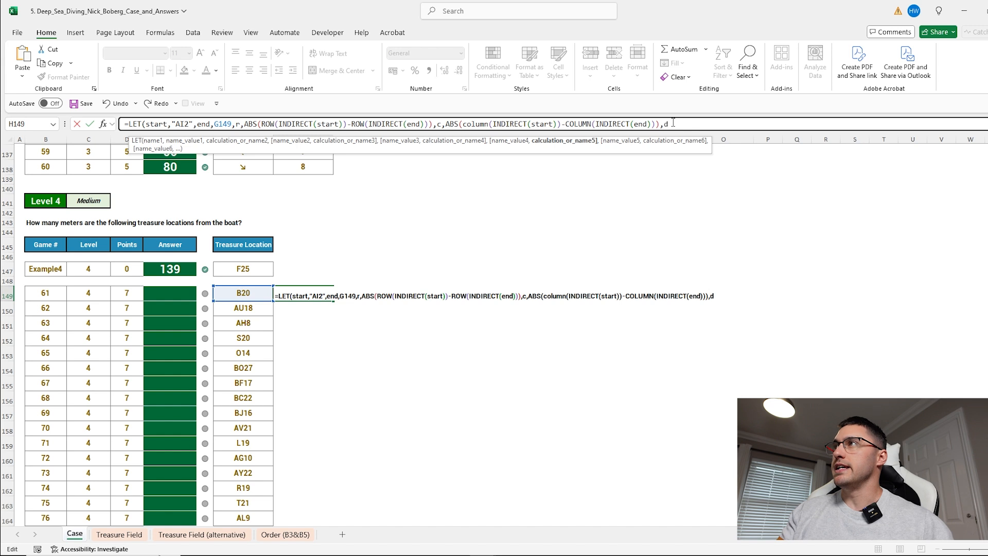
type(",min")
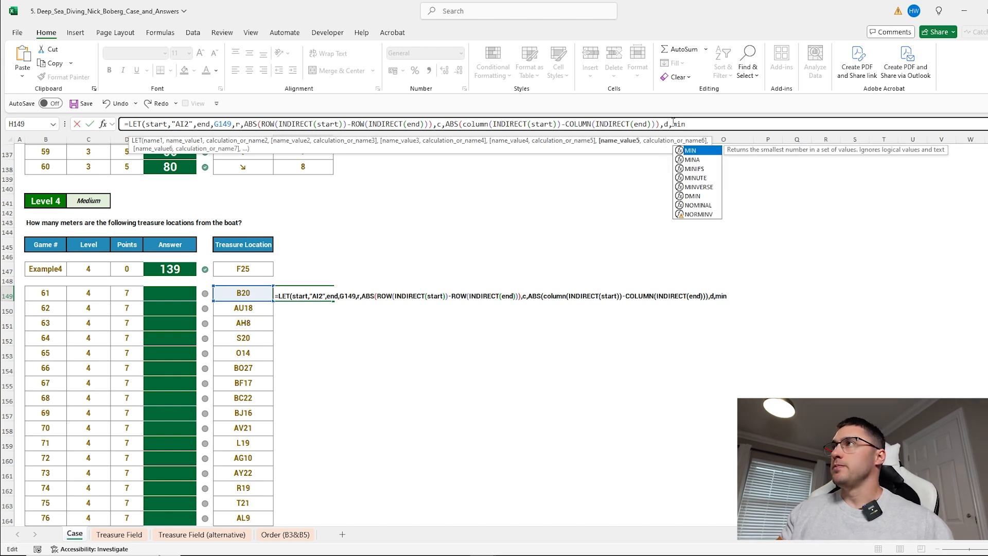
key("Tab")
type("r")
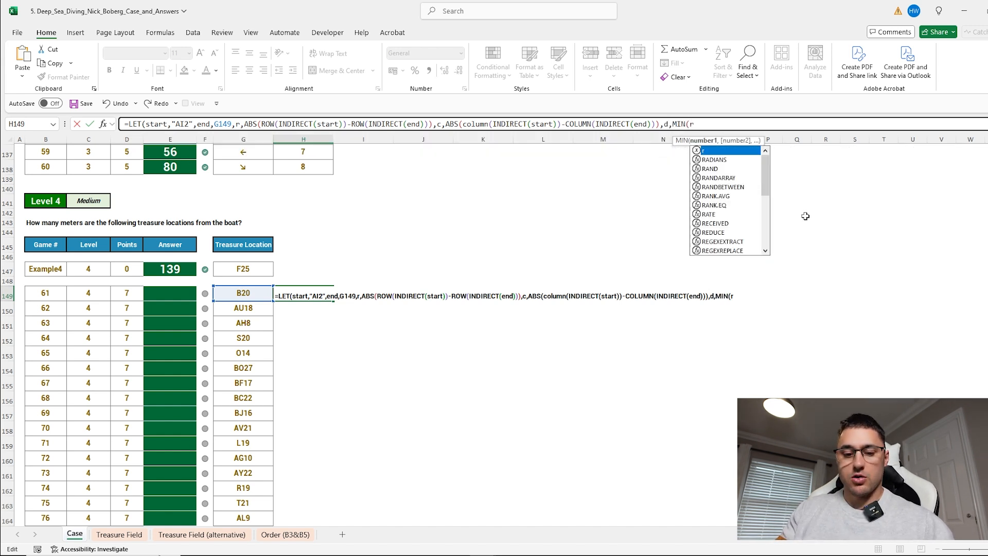
type(",c)")
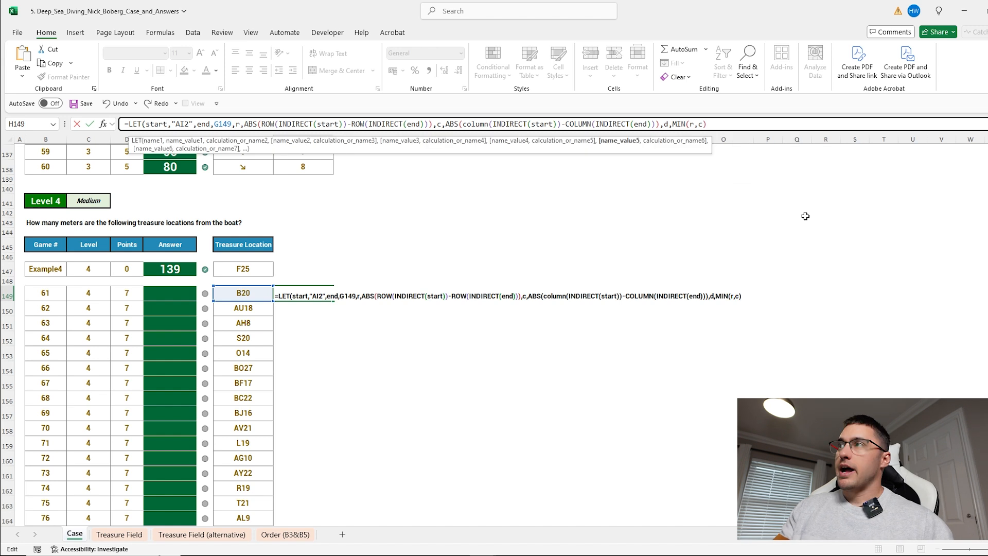
Define dist as d*5+(r-d)*3+(c-d)*4, return dist, and enter the completed LET formula in H149
type(",dist")
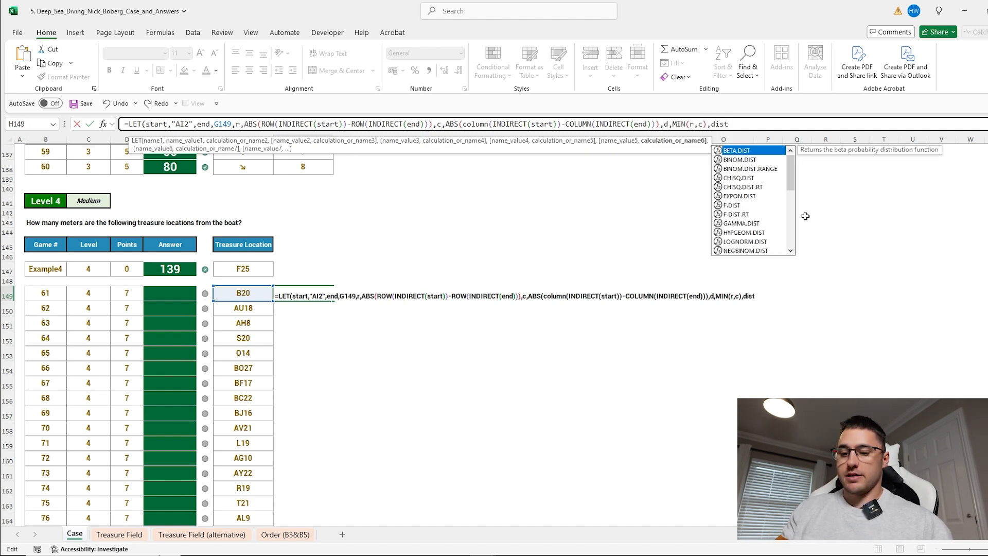
type(",")
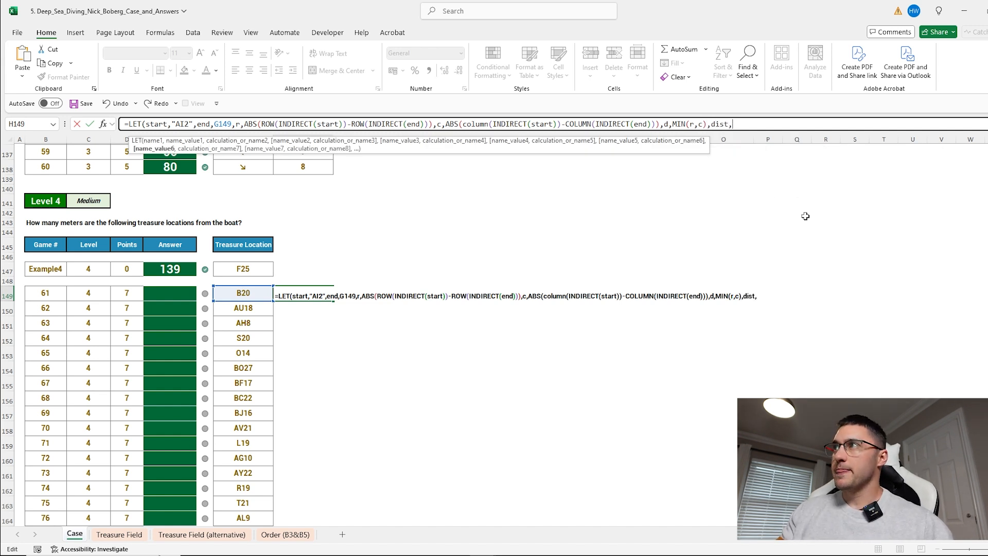
type("d*")
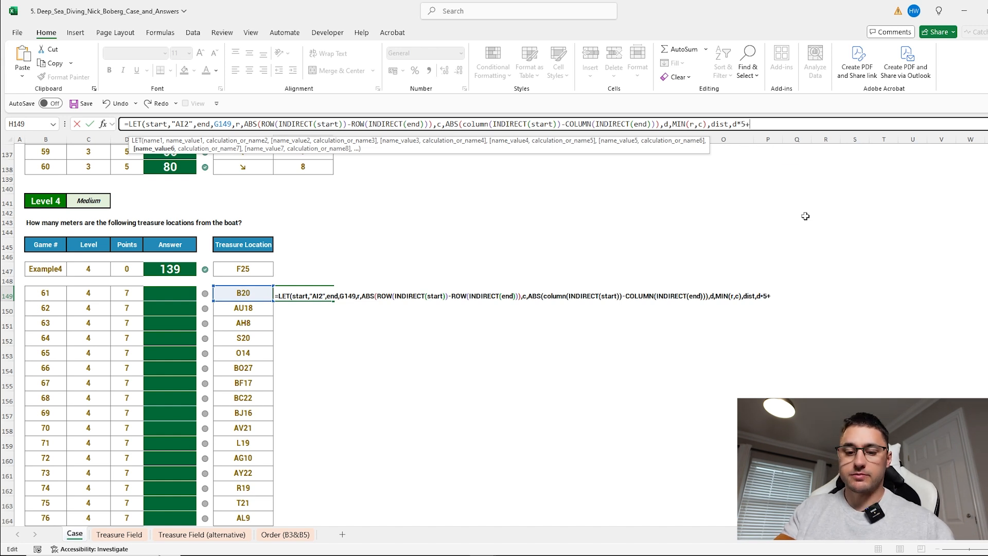
type("5+(r-d)*3")
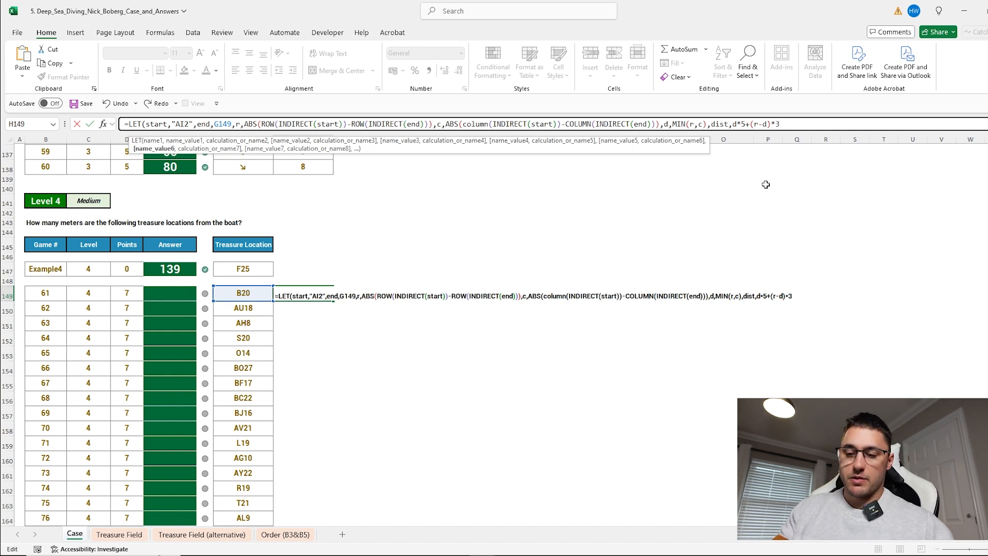
type("+(c")
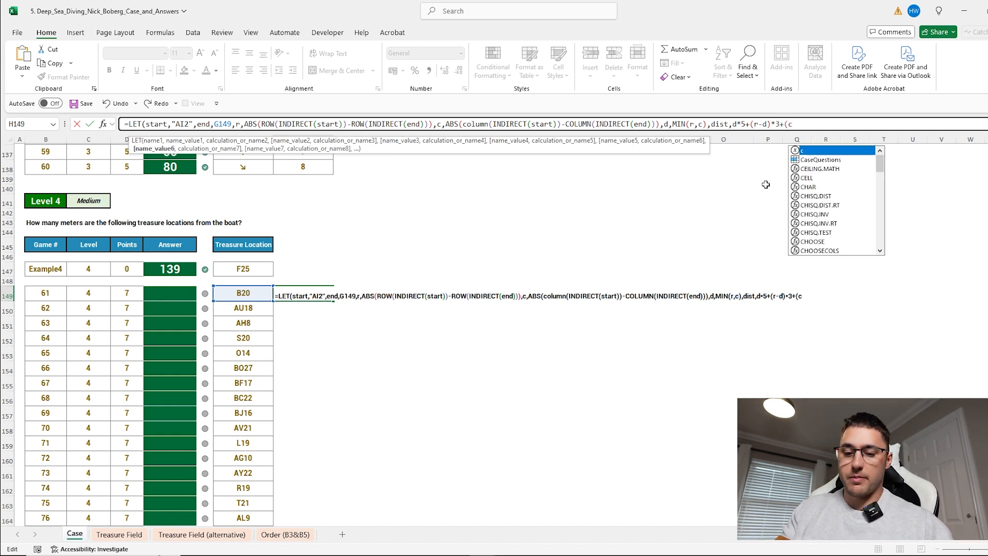
type("-d)*4")
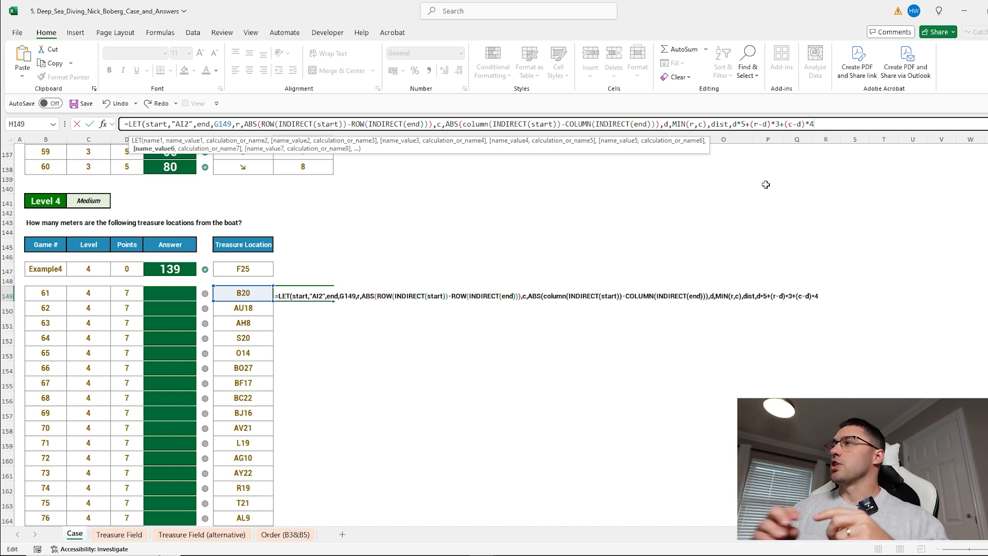
left_click_drag(781, 124, 751, 124)
left_click_drag(818, 124, 797, 124)
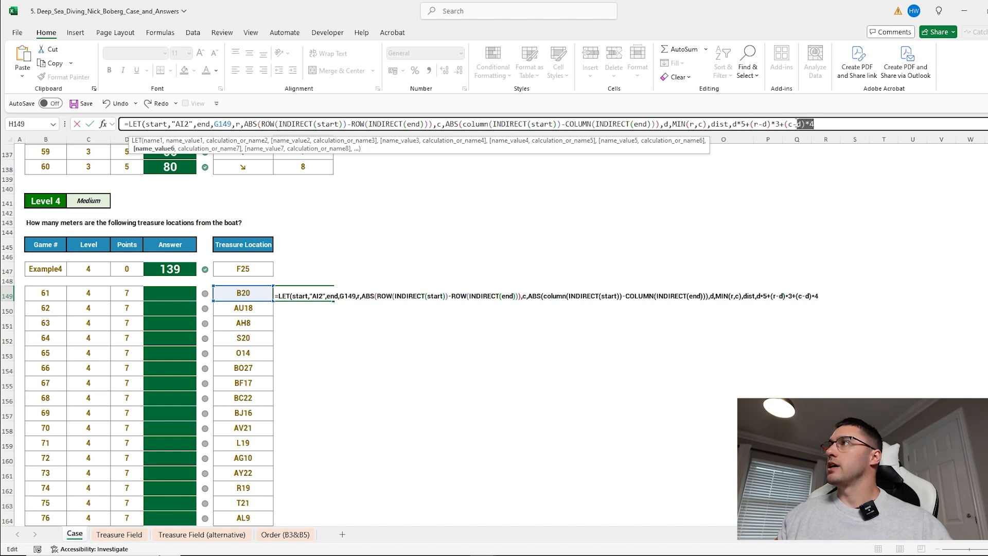
left_click(797, 124)
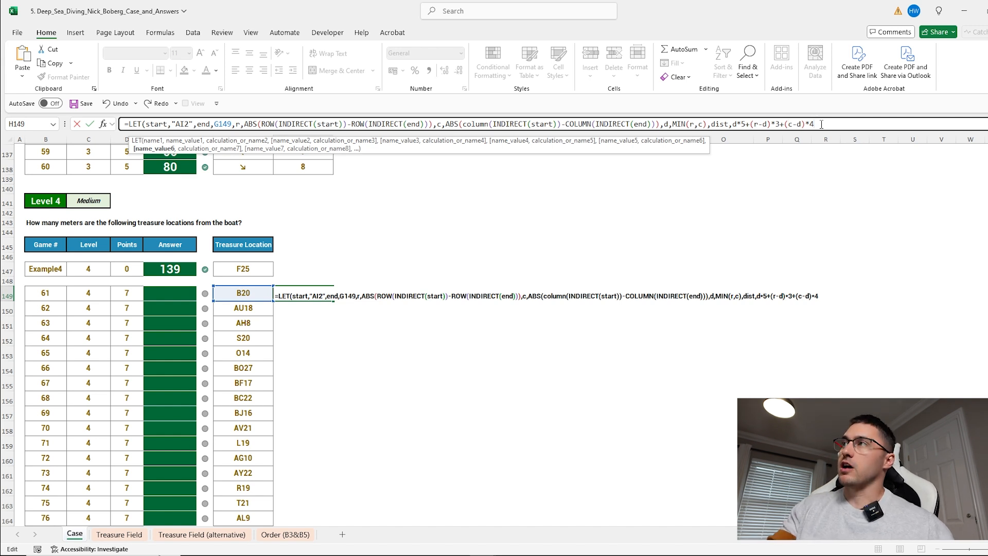
type(",dist")
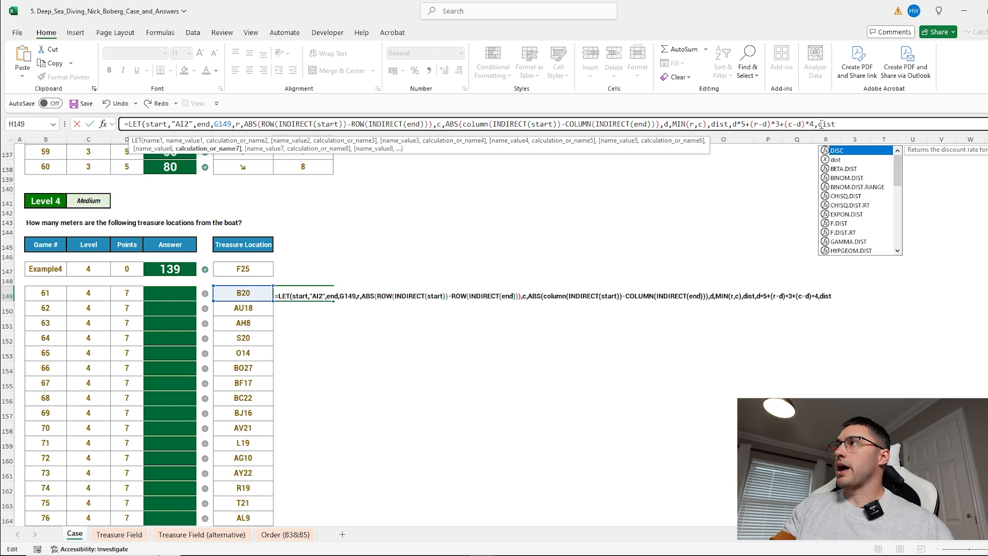
type(")")
key("Return")
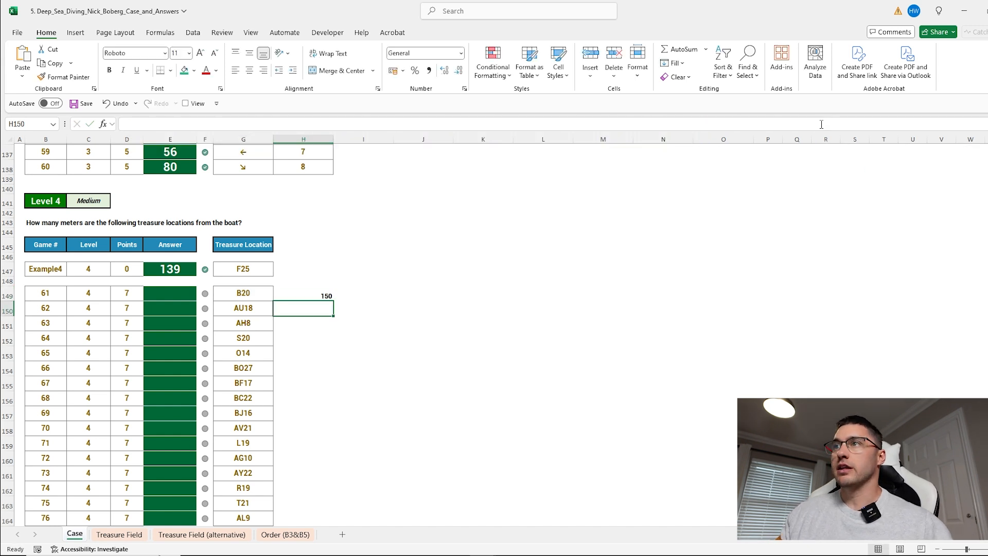
Copy the H149 distance formula to the example row in H147 and fill it down through H168
left_click(323, 297)
key("ctrl+c")
left_click(329, 270)
key("ctrl+v")
left_click(320, 295)
left_click_drag(333, 300, 313, 507)
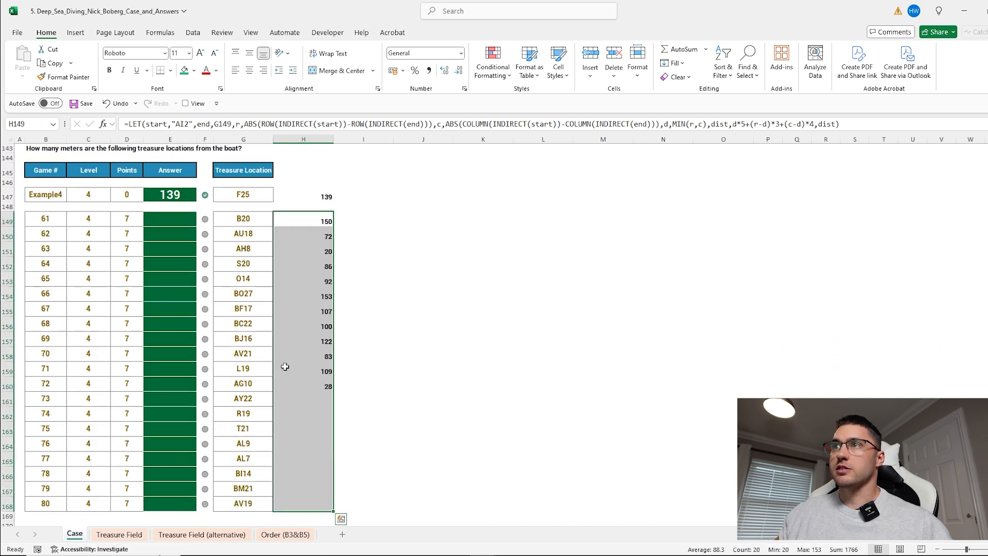
Paste the distances from H149:H168 as values into the Level 4 Answer cells starting at E149
key("ctrl+c")
left_click(165, 221)
key("ctrl+shift+v")
key("Escape")
Wrap the H149 formula in LAMBDA(start,end,...), remove the LET's own start and end definitions, and copy the full formula text
left_click(316, 223)
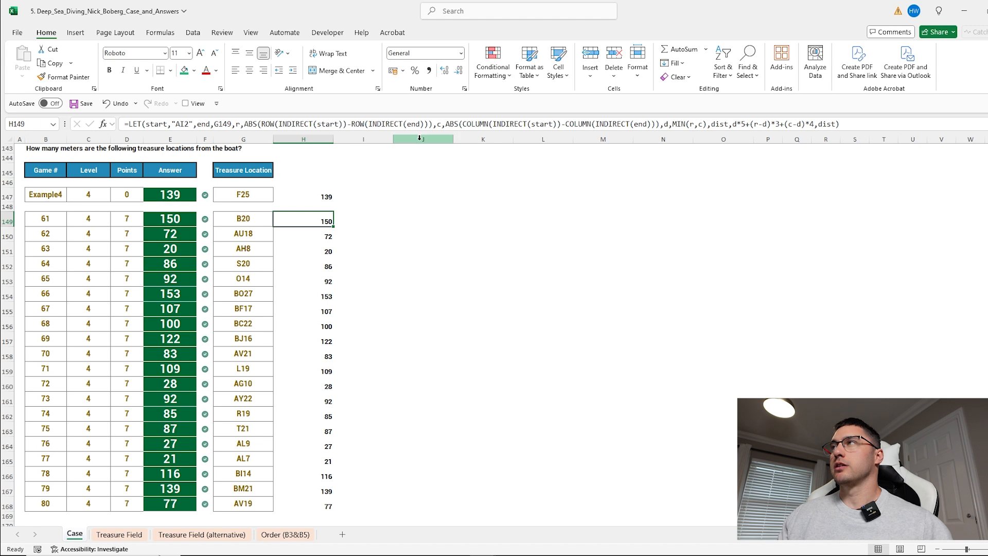
left_click(144, 124)
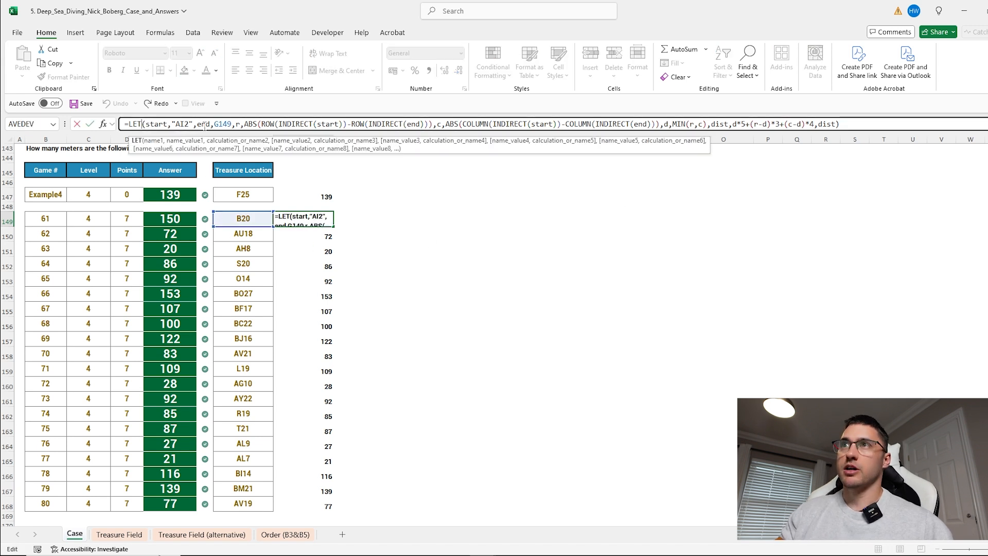
left_click(130, 124)
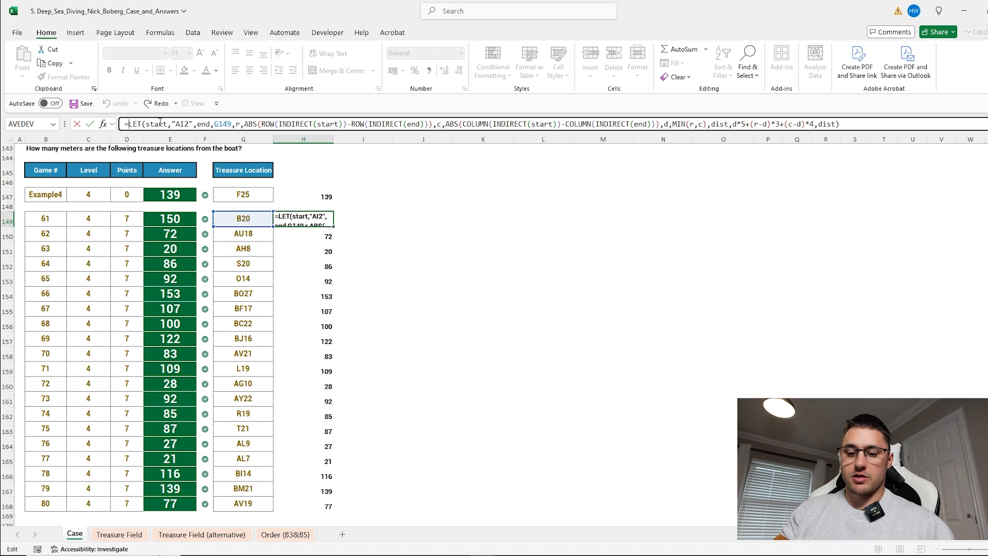
type("LAMBDA(start,end,")
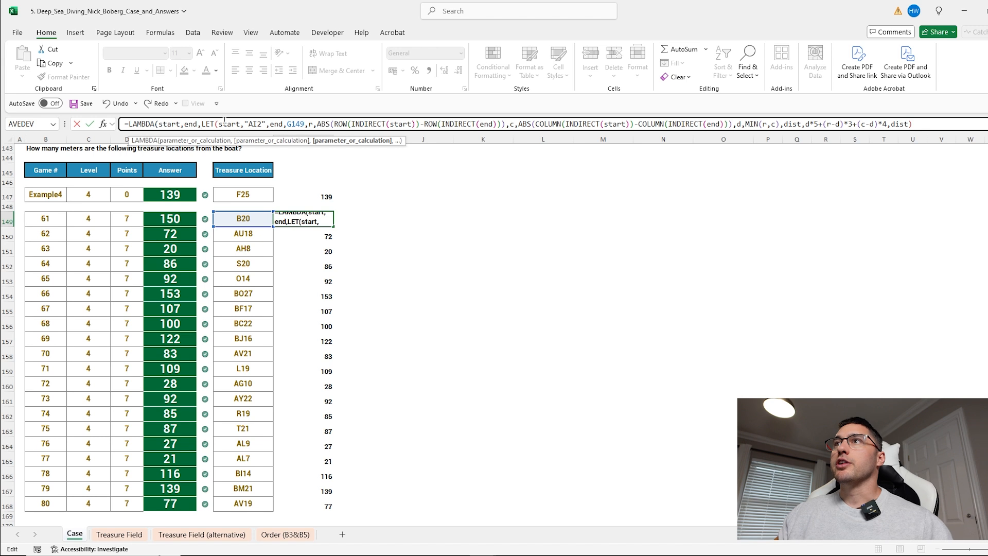
left_click_drag(220, 123, 309, 125)
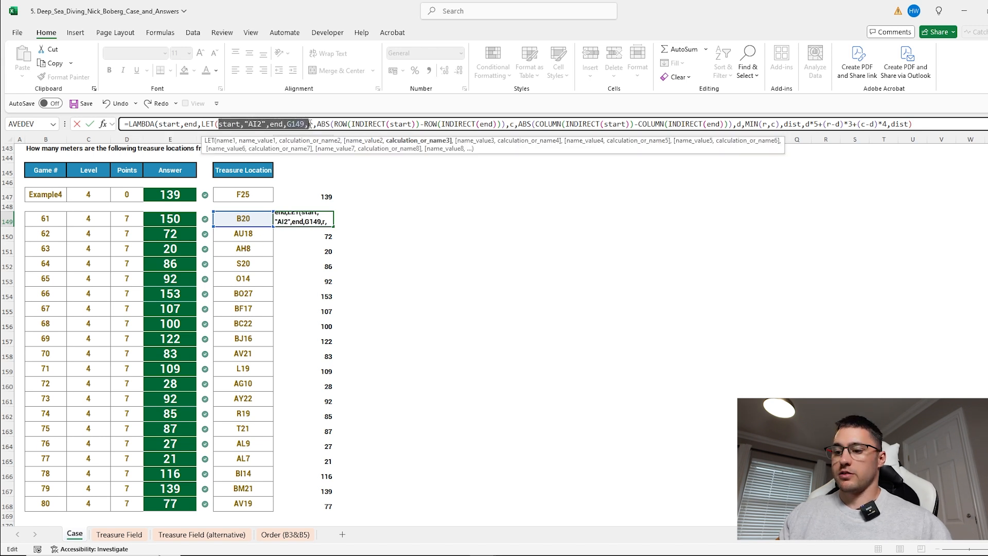
key("BackSpace")
left_click(825, 124)
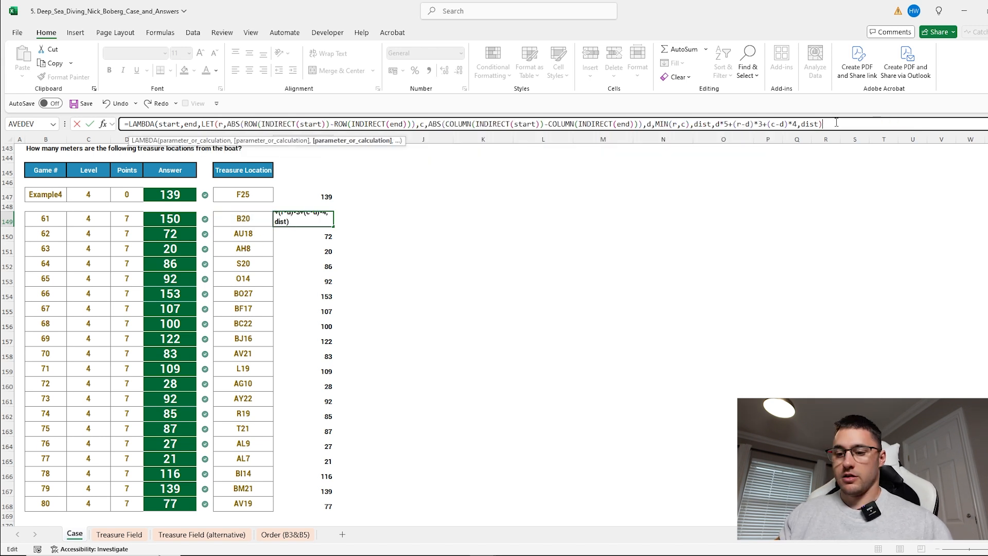
type(")")
left_click_drag(823, 124, 113, 127)
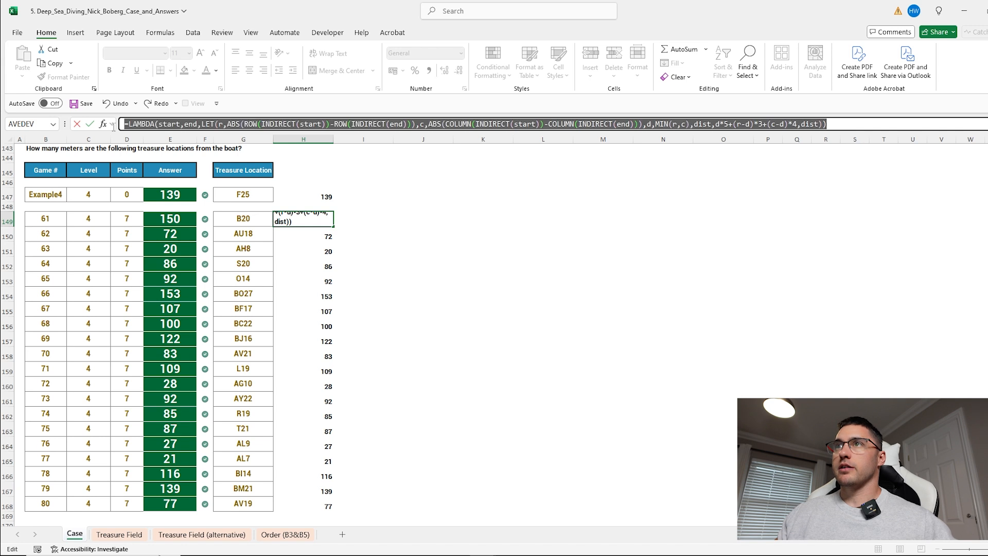
key("ctrl+c")
key("Return")
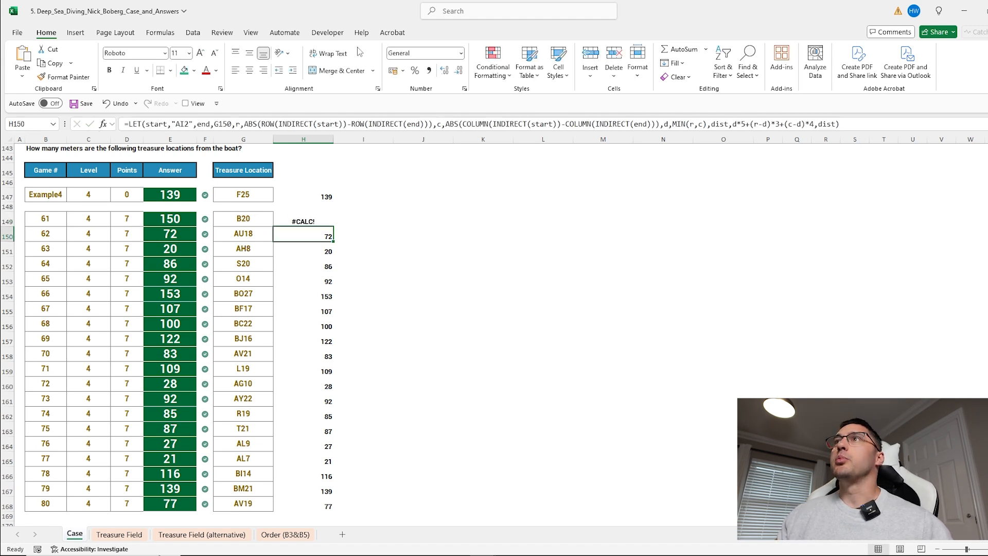
Create a workbook-scoped defined name distance that refers to the copied LAMBDA formula
left_click(160, 33)
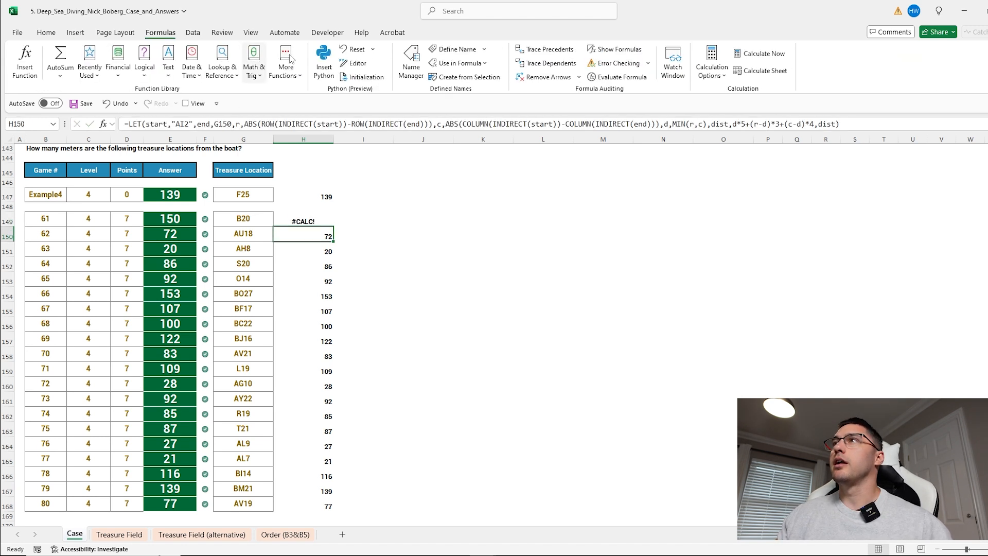
left_click(411, 62)
left_click(228, 245)
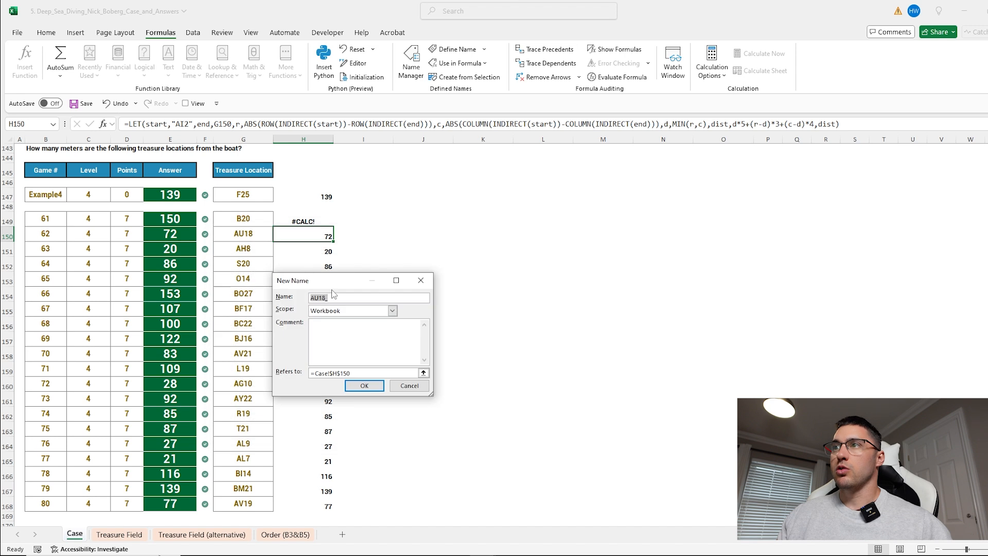
type("distance")
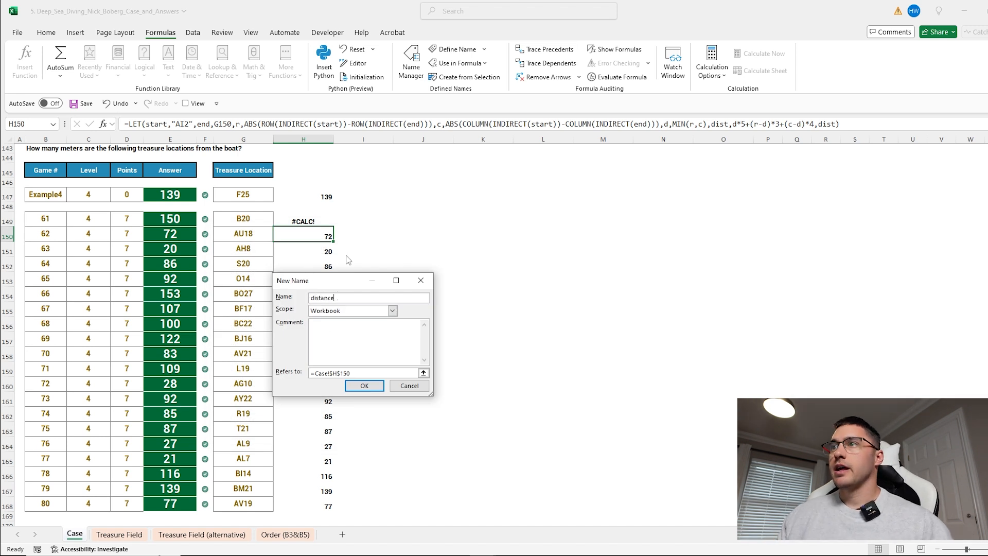
left_click(359, 374)
key("ctrl+a")
key("ctrl+v")
left_click(371, 385)
left_click(477, 439)
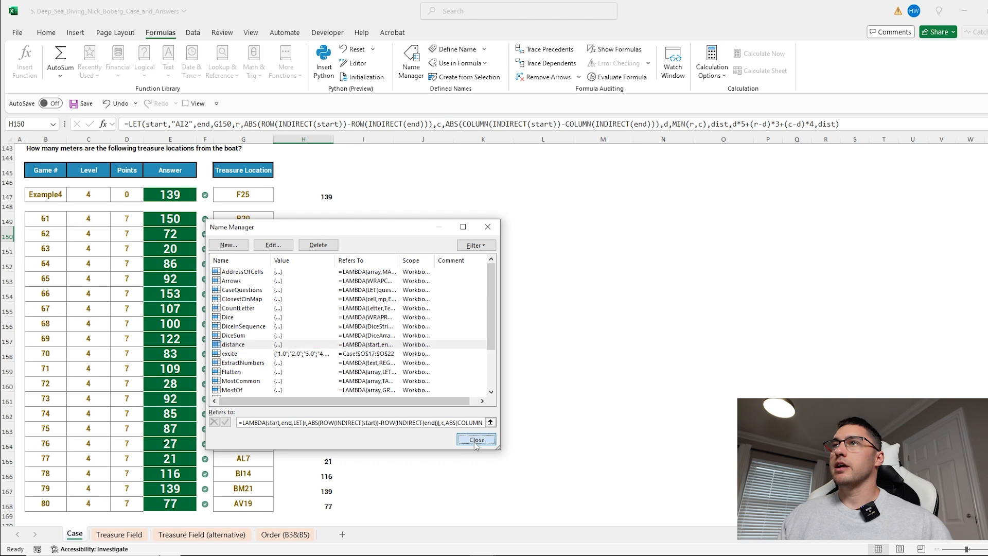
Test the distance function in I147 with "AI2" and the example location G147, and clear the test cell
left_click(376, 201)
type("=distance(\"")
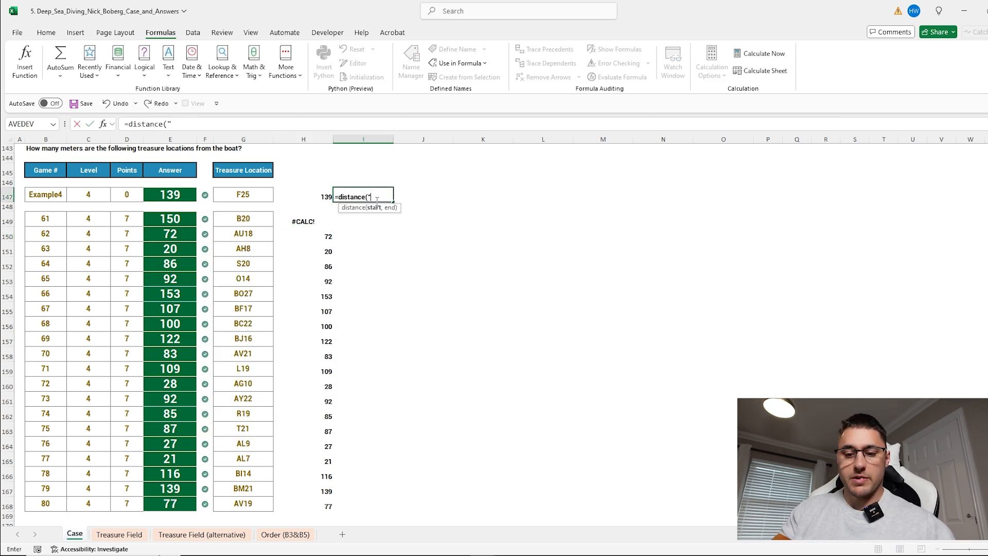
type("AI2\",")
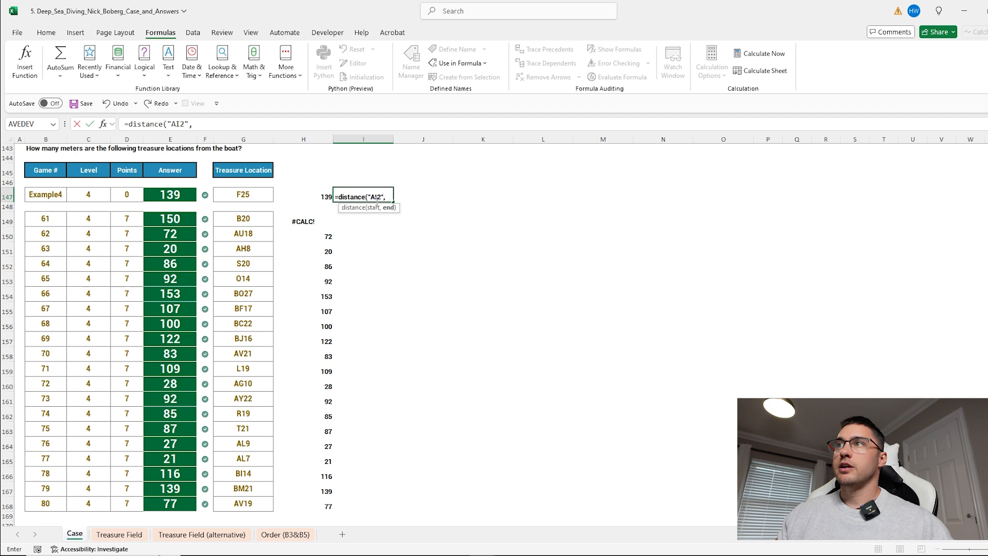
left_click(258, 191)
key("Return")
key("Delete")
left_click(425, 217)
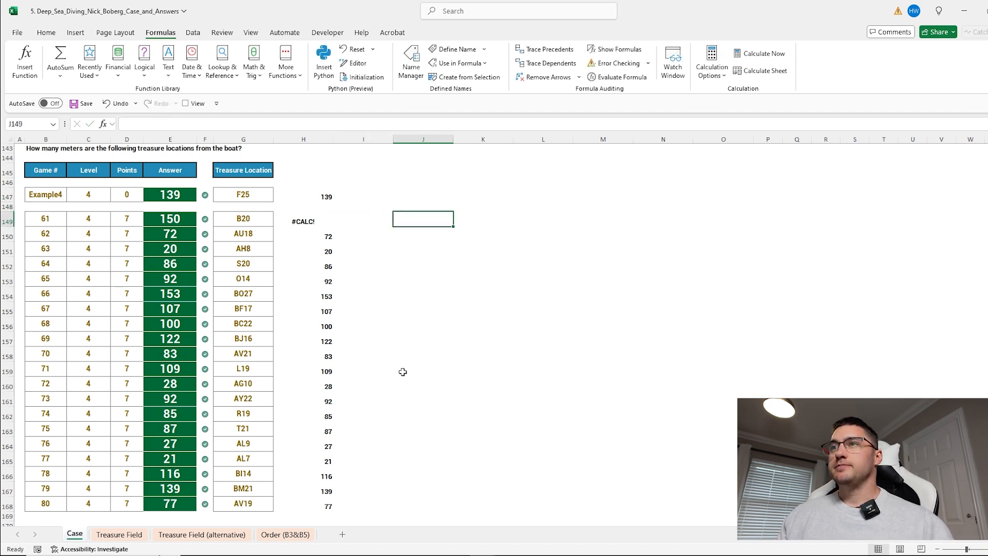
For Bonus 2, enter =Flatten(B3:BP27) in B30 of the Treasure Field sheet to list every treasure with its cell address
scroll(798, 236, "up", 20)
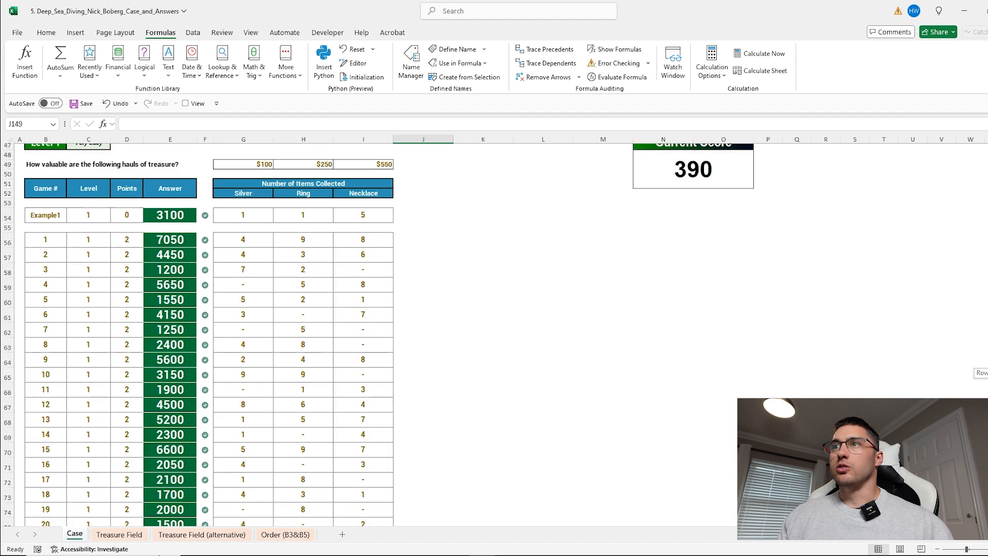
left_click(230, 278)
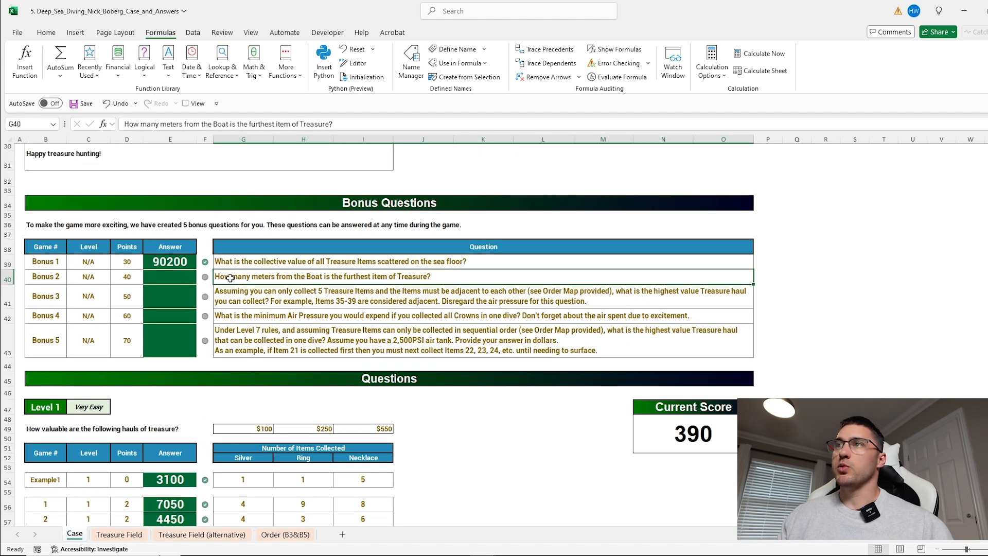
scroll(373, 376, "down", 1)
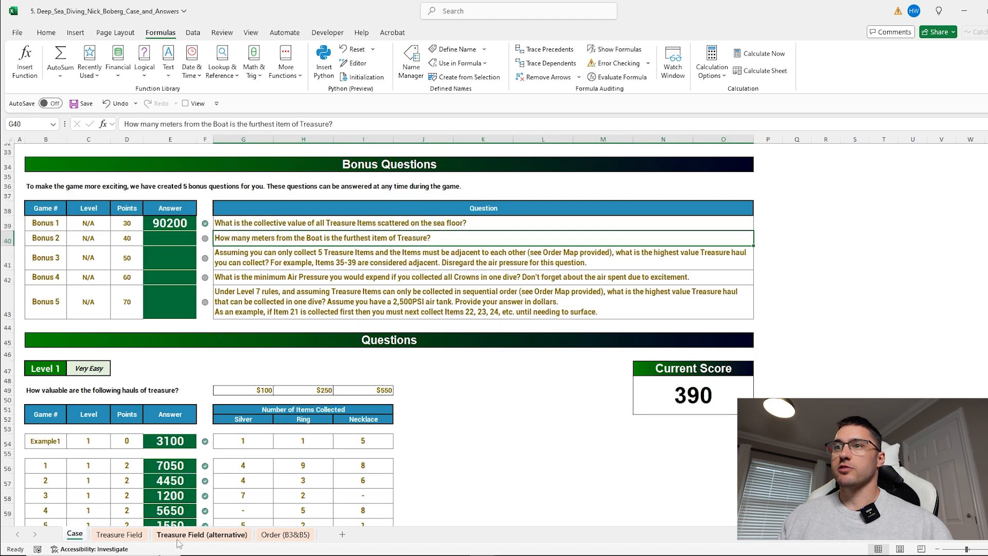
left_click(120, 534)
left_click(41, 459)
type("=flatt")
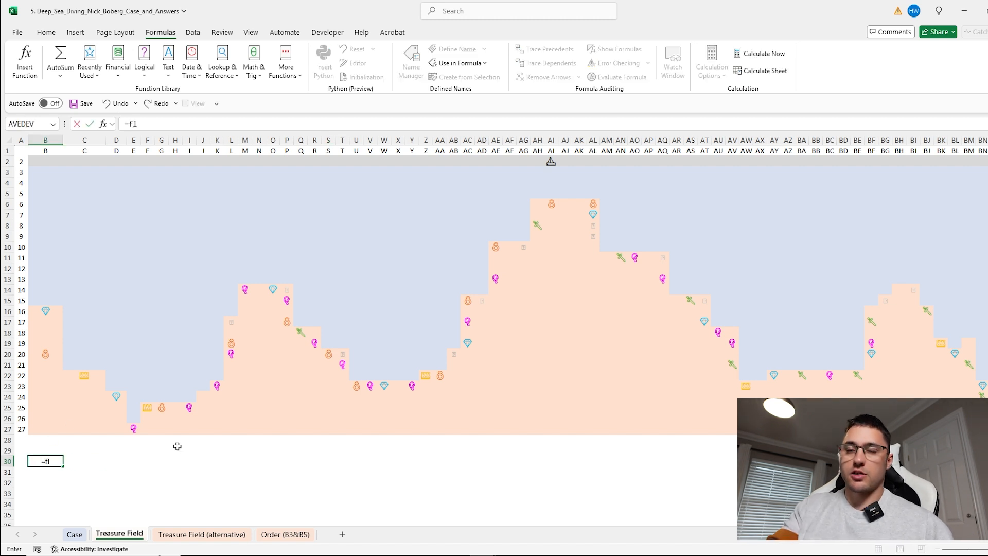
key("Tab")
left_click_drag(44, 429, 960, 172)
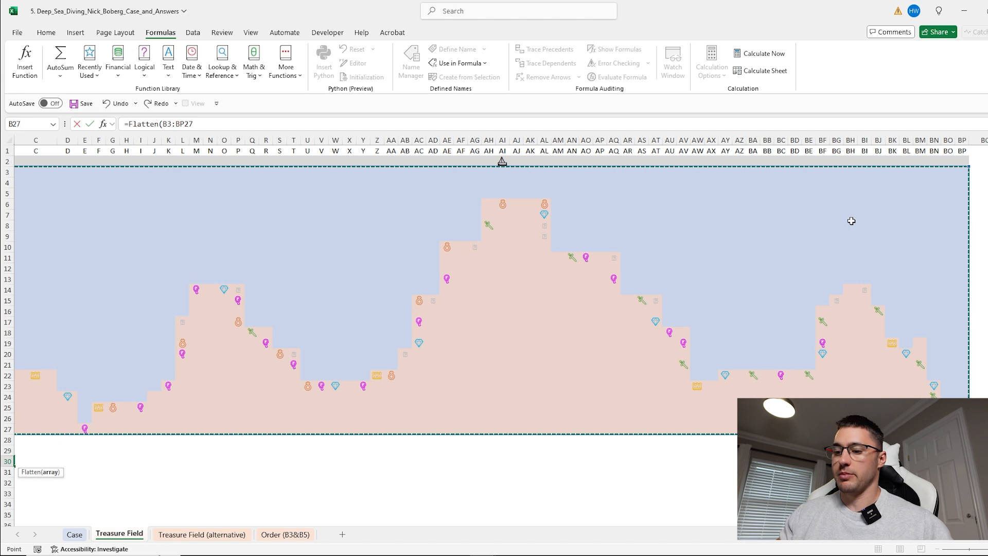
key("Return")
scroll(420, 345, "down", 3)
key("Up")
key("Right")
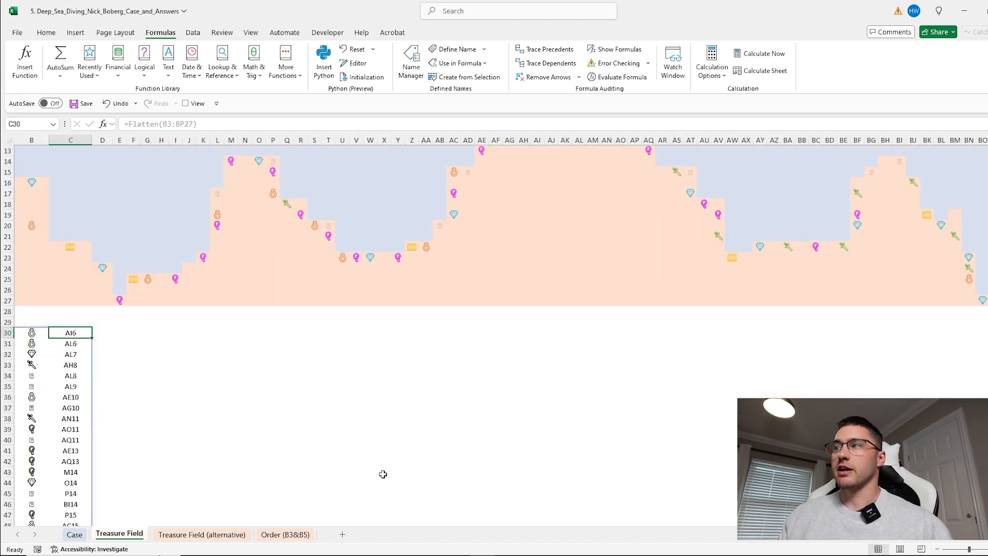
Enter =distance("AI2",C30) in D30 and fill it down the whole treasure list
scroll(501, 331, "left", 1)
left_click(121, 337)
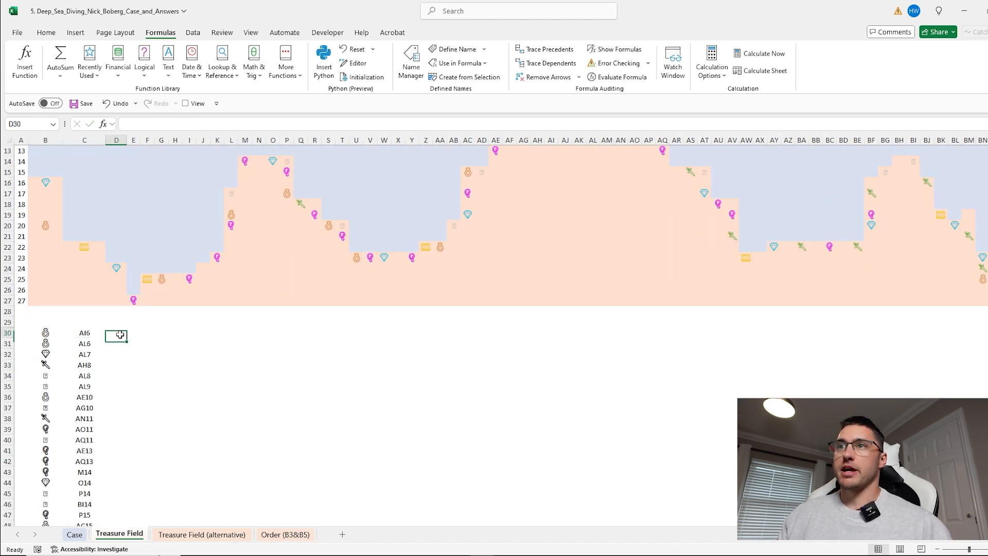
type("=distance(")
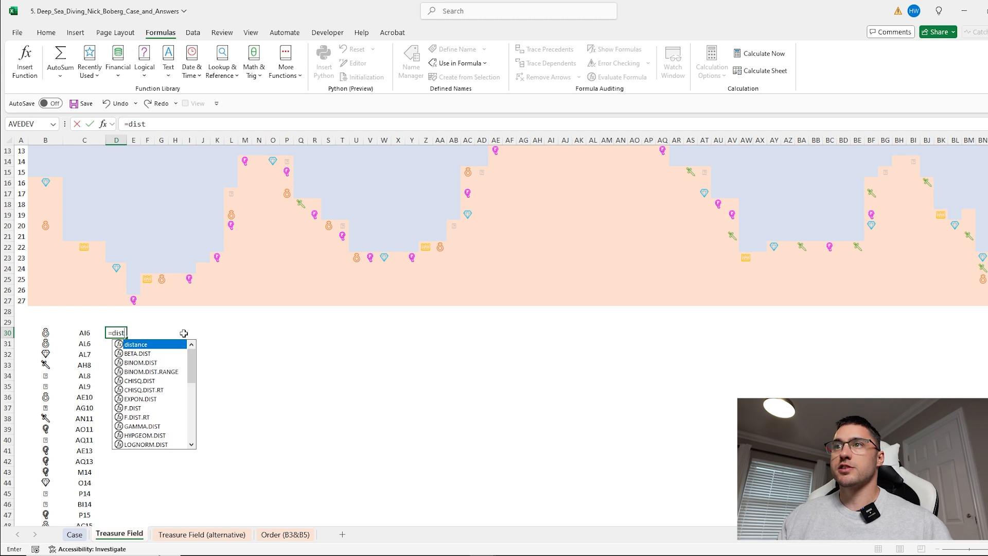
type("\"AI2\",")
left_click(83, 335)
key("Return")
left_click(121, 334)
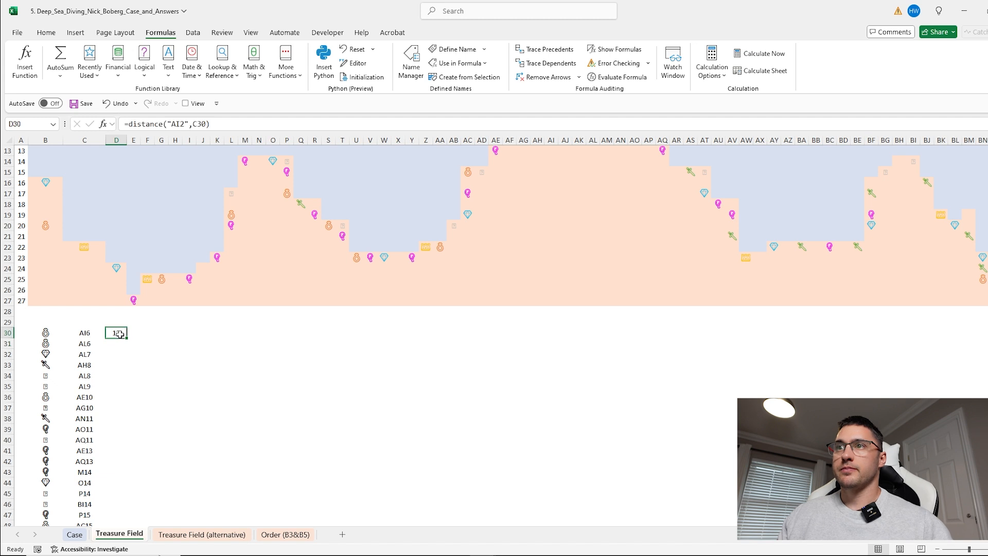
double_click(127, 338)
Use MAX in I30 to find the largest distance in column D of the treasure list
left_click(188, 332)
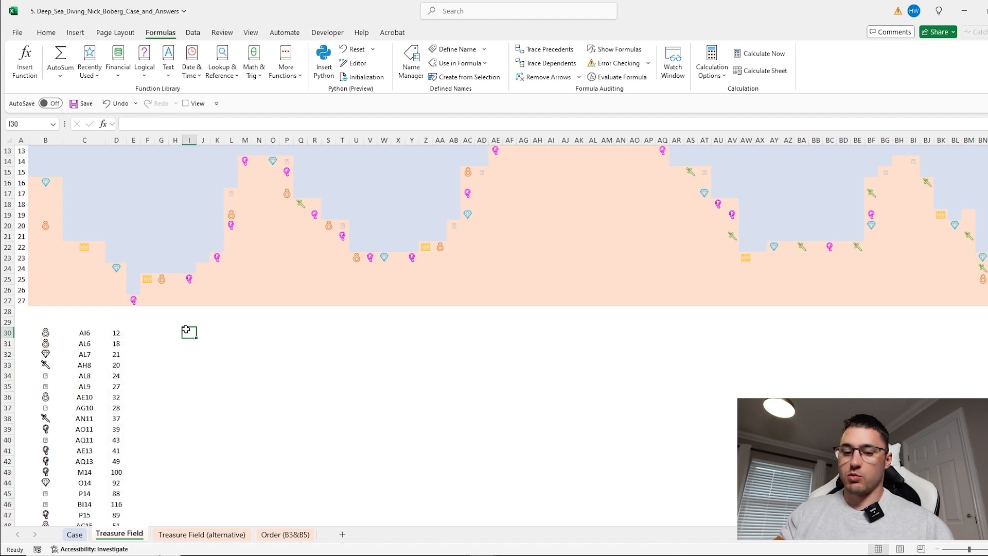
type("=max")
key("Tab")
left_click(114, 333)
key("ctrl+shift+Down")
key("Return")
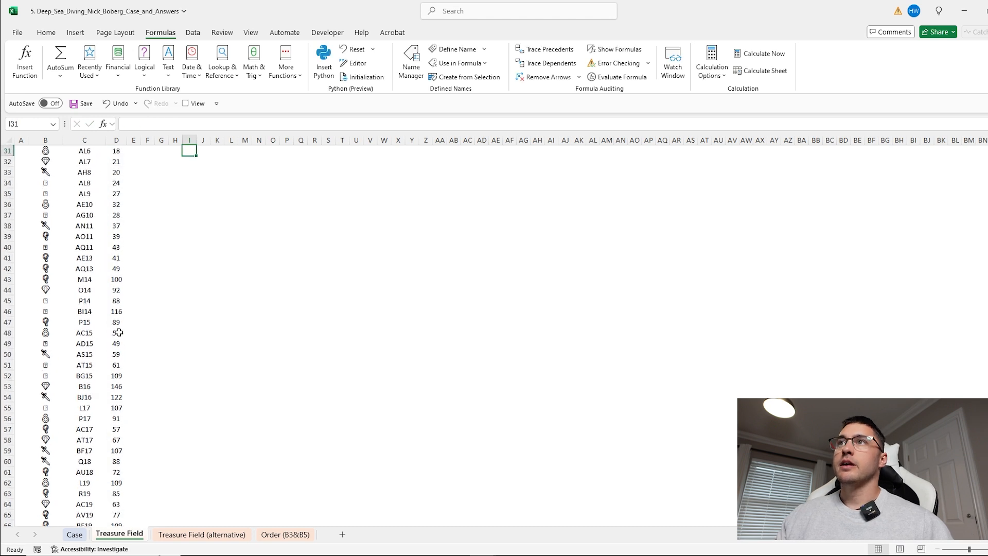
scroll(198, 233, "up", 3)
left_click(191, 225)
Enter 153 as the Bonus 2 answer in E40 of the Case sheet
left_click(75, 534)
left_click(174, 234)
type("153")
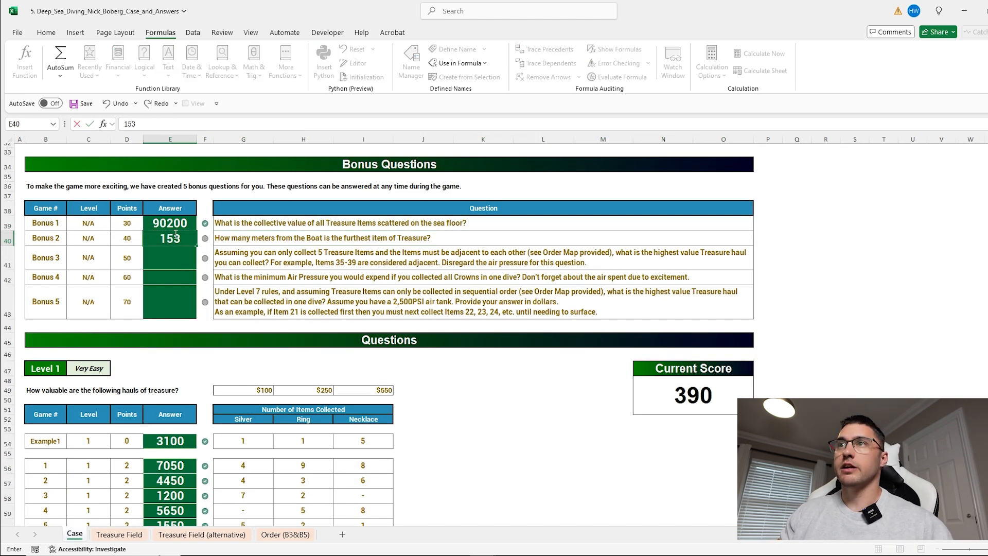
key("Return")
For Bonus 3, enter =Flatten('Order (B3&B5)'!B3:BP27) in E30 of Treasure Field to list each item's order number
left_click(235, 251)
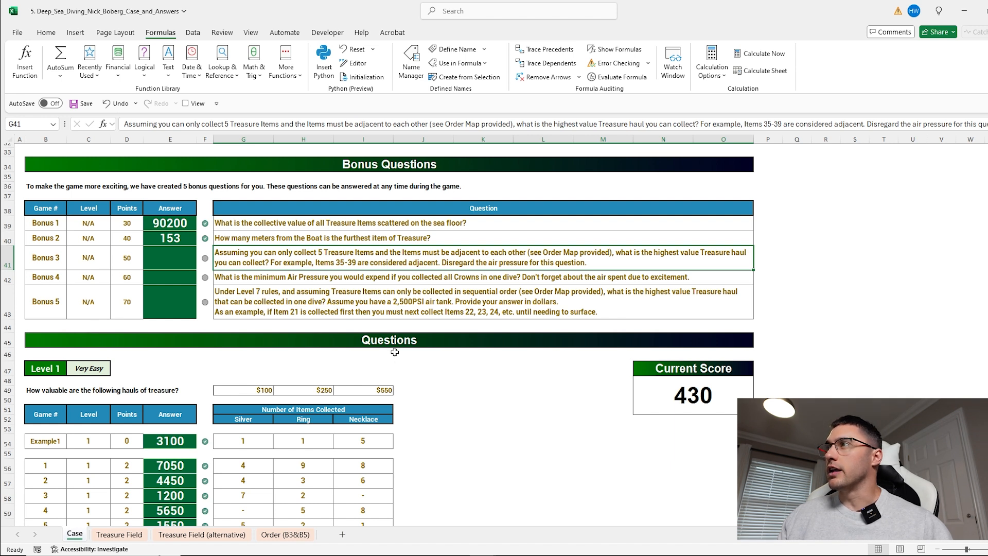
left_click(119, 534)
left_click(136, 226)
left_click(78, 226)
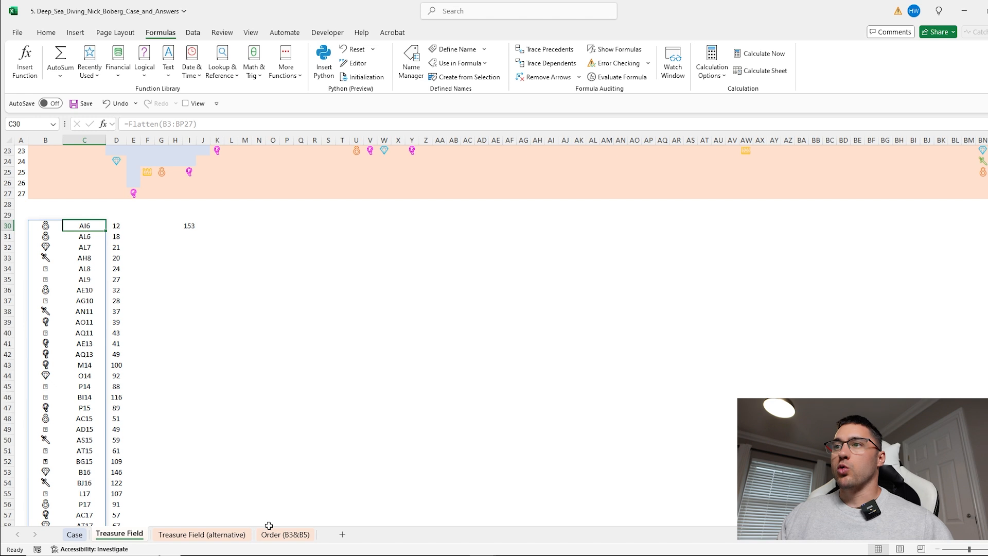
left_click(270, 531)
left_click(119, 534)
left_click(136, 227)
type("=Flatten(")
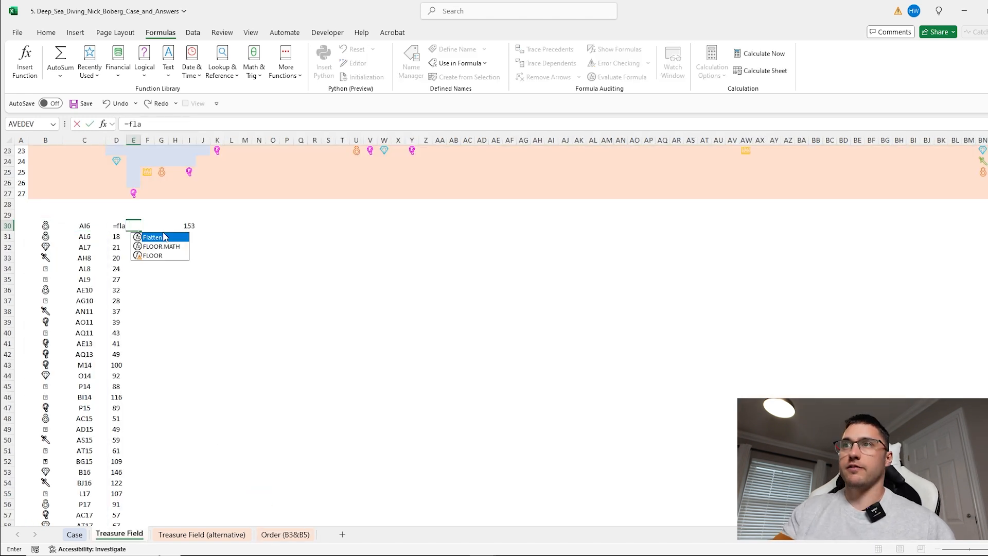
left_click(285, 535)
left_click_drag(35, 172, 946, 442)
key("shift+Up")
key("shift+Right")
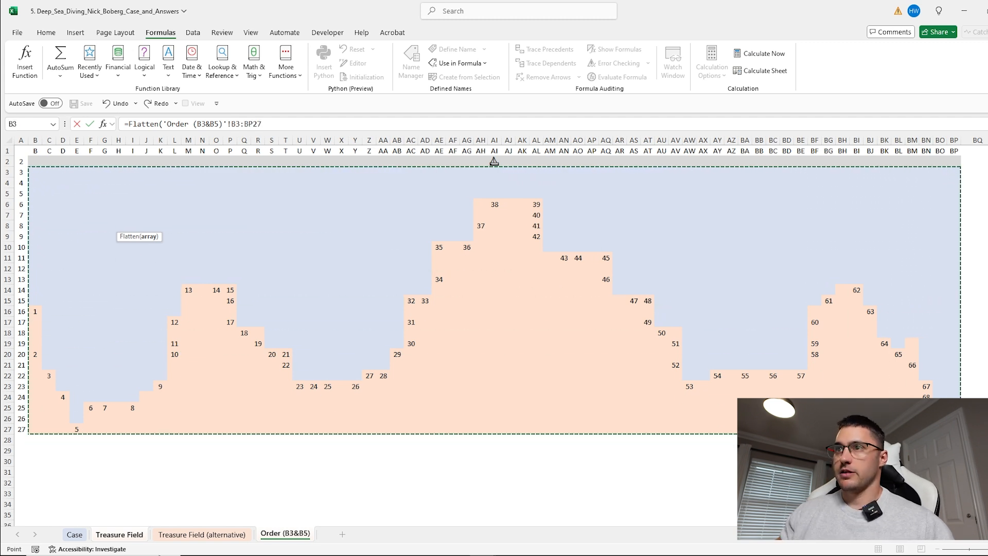
key("Return")
Clear the maximum-distance formula from I30 and check the order numbers against the treasure list
left_click(193, 225)
key("Delete")
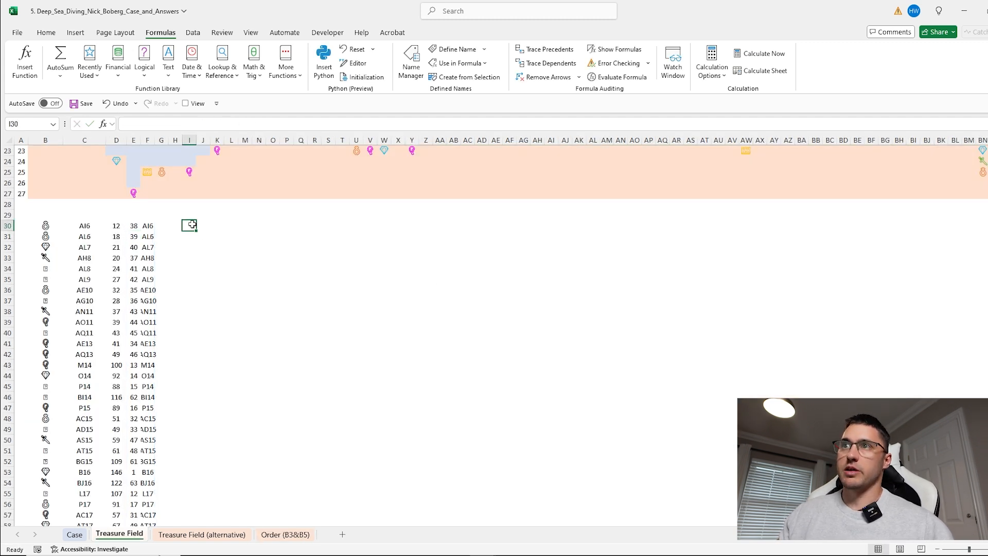
left_click_drag(136, 225, 135, 301)
left_click(51, 225)
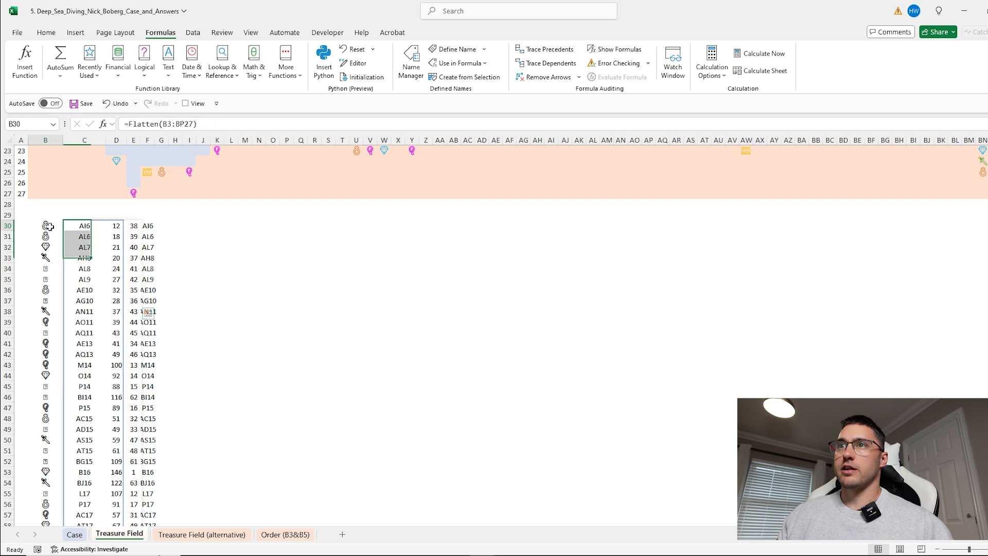
key("Right")
key("Right")
key("Right")
left_click(259, 234)
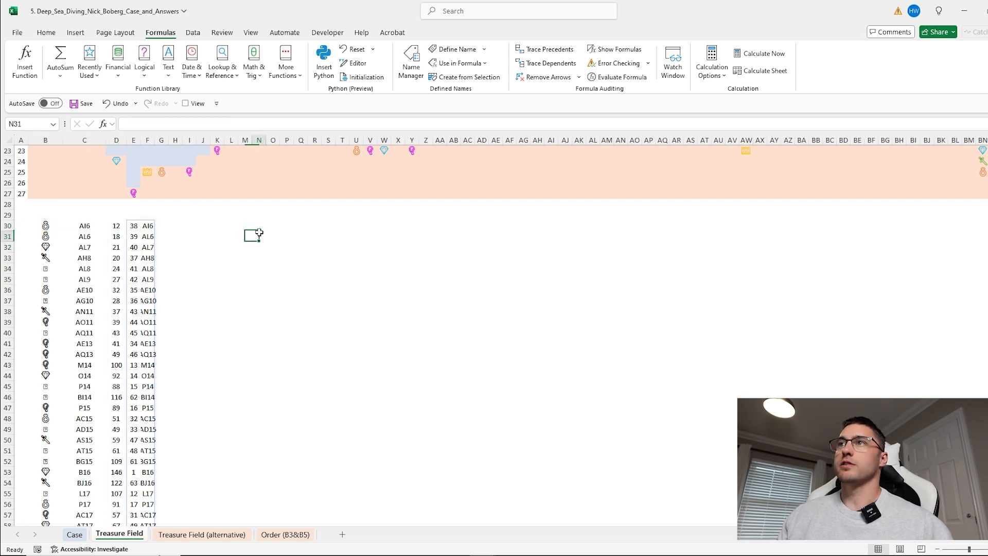
Enter =SORT(B30:E99,4) in N30 to arrange the treasure list by order number
left_click(258, 226)
type("=sort")
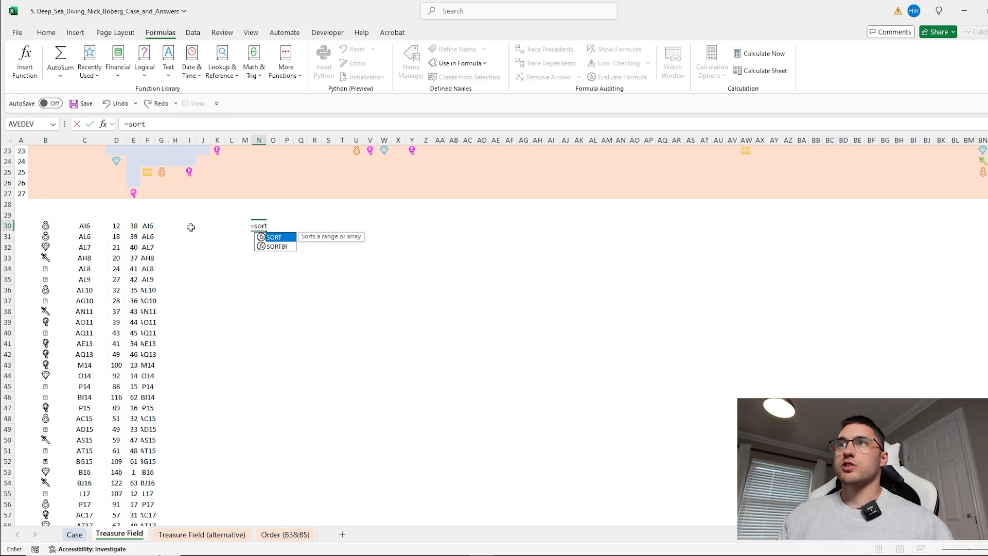
key("Tab")
left_click_drag(52, 225, 137, 242)
key("ctrl+shift+Down")
type(",4")
key("Return")
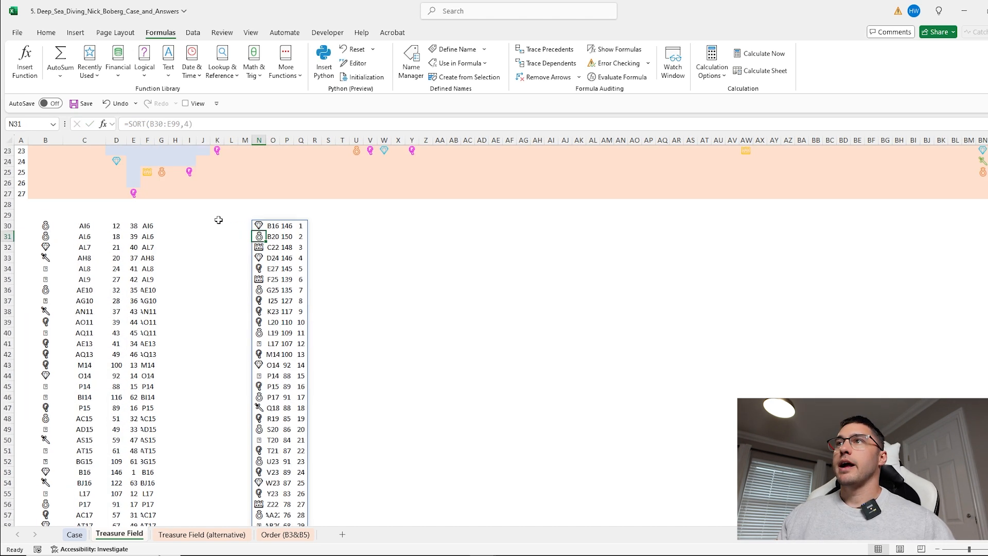
Enter =XLOOKUP(N30:N99,treasure,value) in R30 to return each sorted treasure's value, and widen column R
left_click_drag(299, 225, 316, 493)
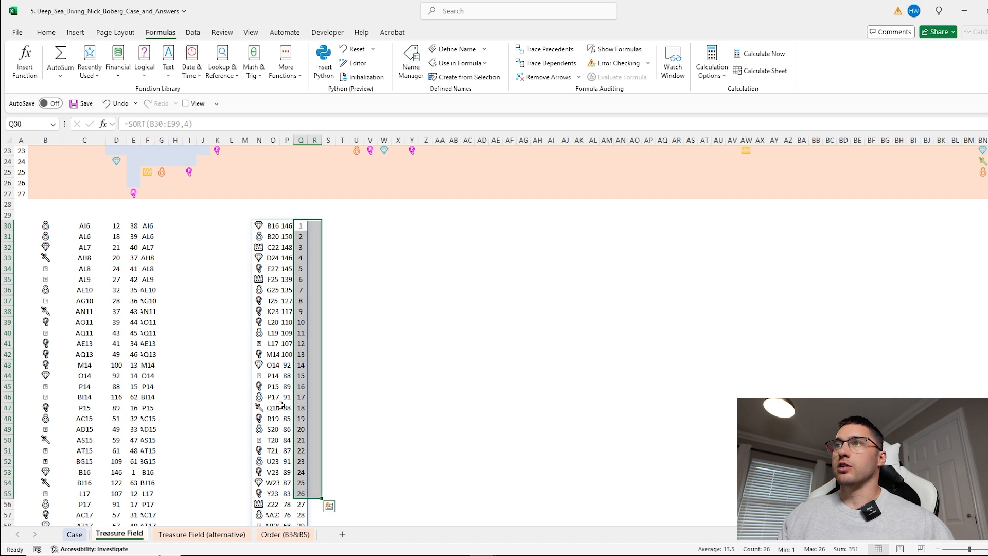
key("Right")
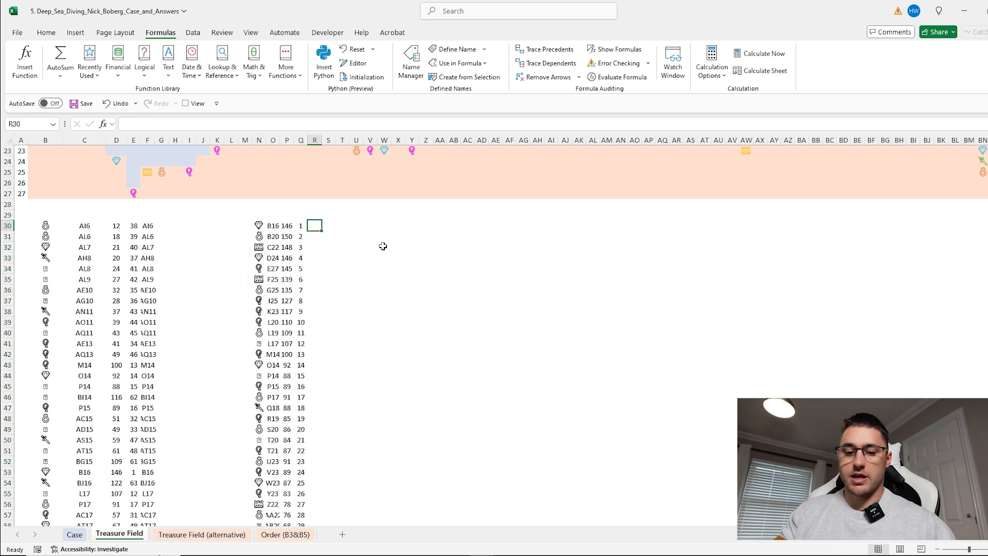
type("=xl")
key("Tab")
left_click(256, 224)
key("ctrl+shift+Down")
type(",trea")
key("Tab")
type(",val")
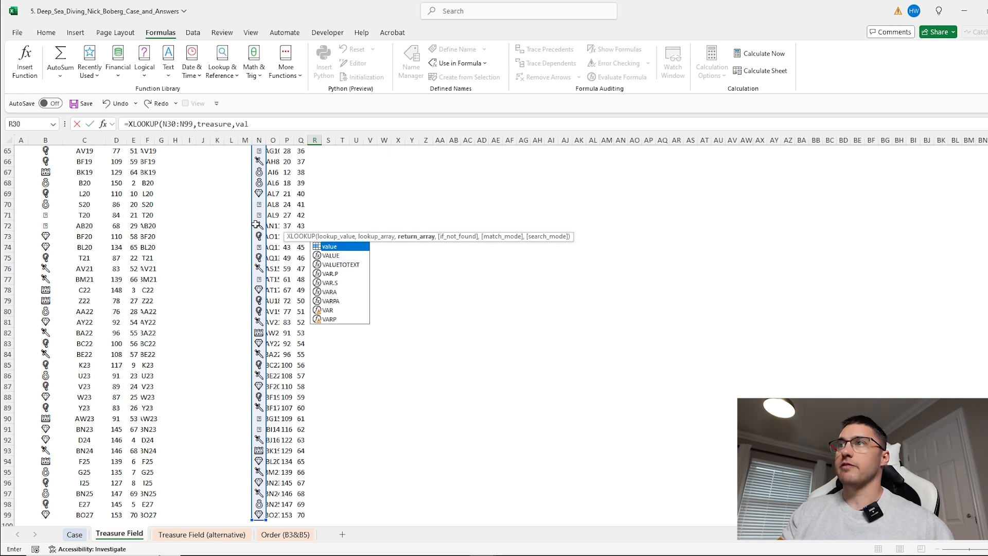
key("Tab")
key("Return")
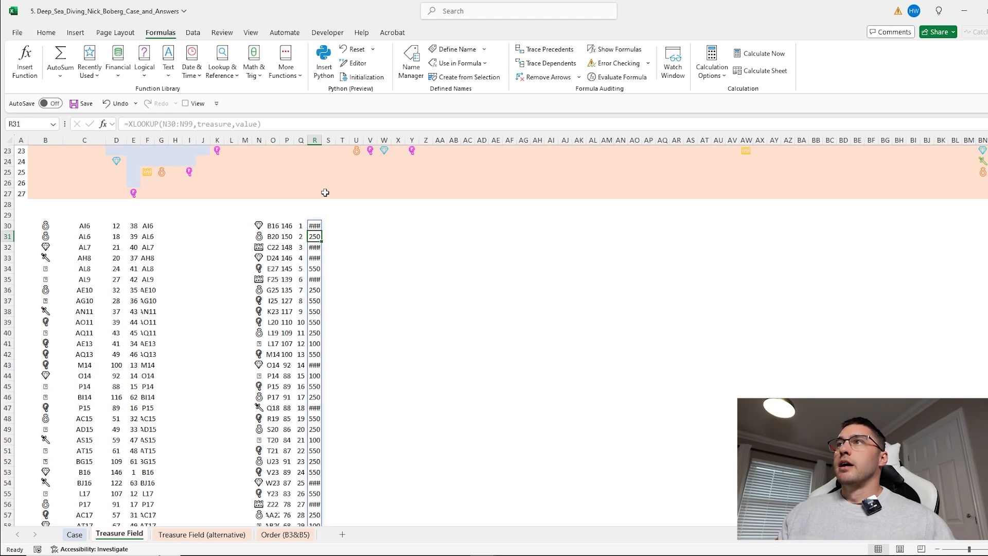
left_click_drag(324, 136, 336, 135)
Enter =SUM(R30:R34) in S30 to total five adjacent treasure values, and widen column S
left_click(356, 226)
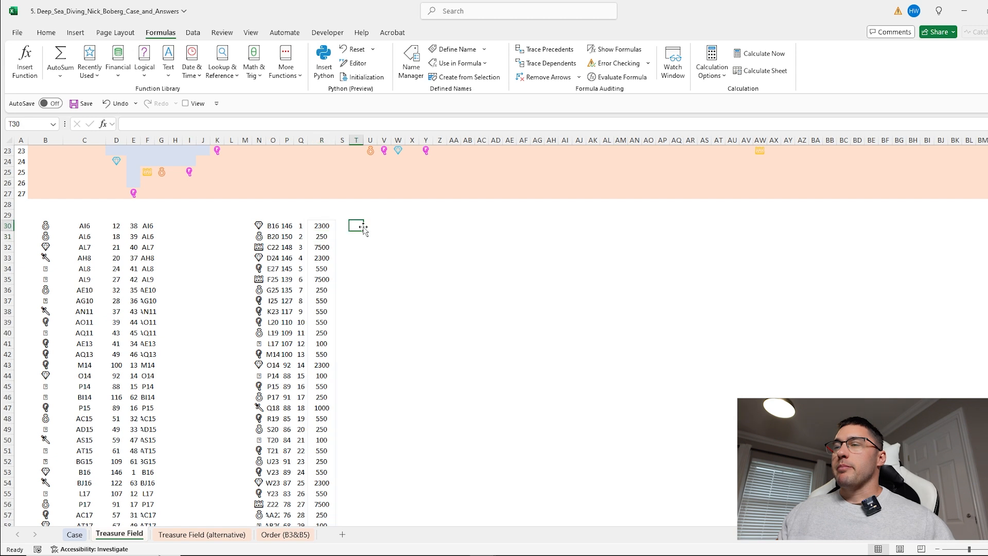
left_click(344, 226)
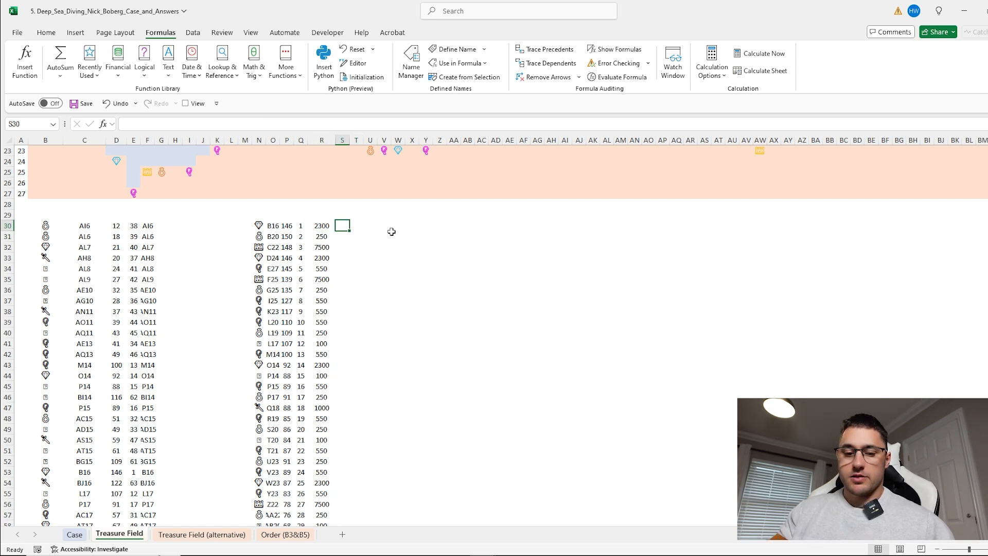
type("=sum")
key("Tab")
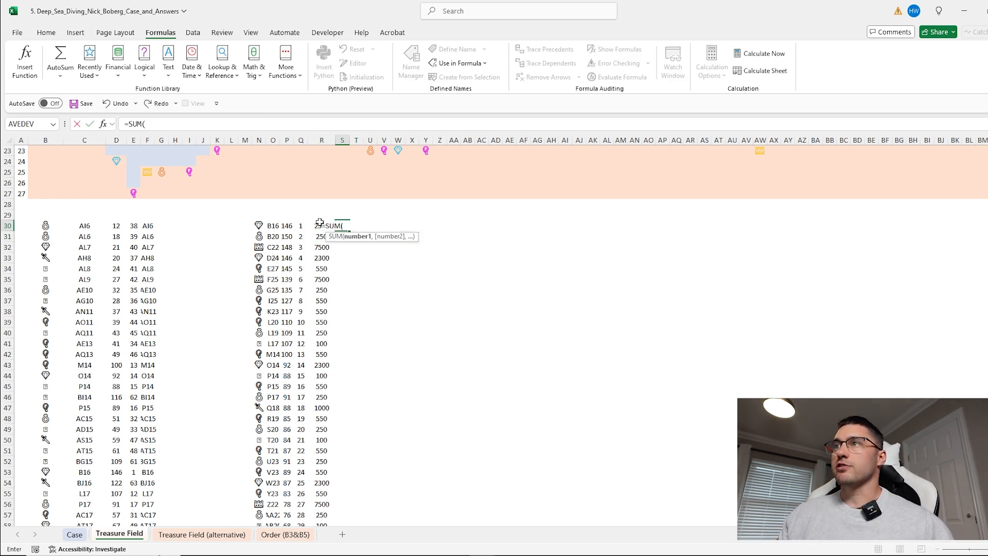
left_click(315, 228)
left_click_drag(315, 227, 322, 268)
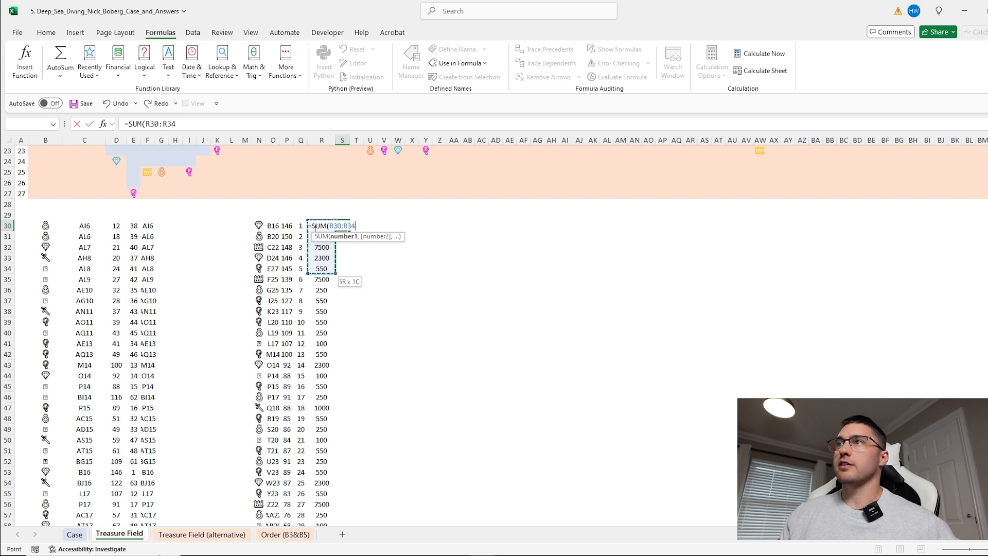
key("Return")
left_click_drag(349, 140, 370, 140)
Fill the five-item sum from S30 down to the end of the sorted treasure list
left_click(360, 227)
left_click(371, 230)
left_click(360, 227)
double_click(370, 231)
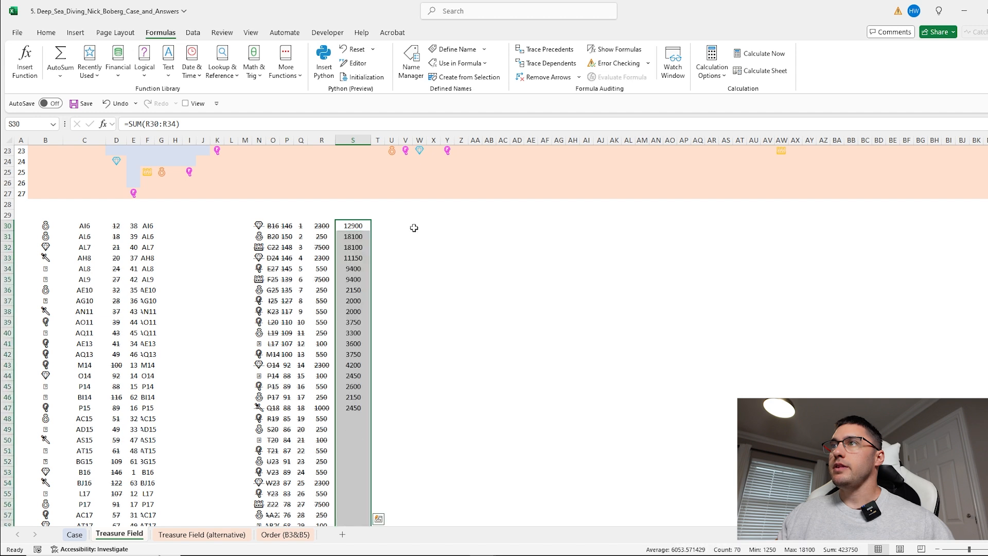
Enter a MAX formula in Y30 over the five-item sums in column S, starting at S30
left_click(450, 227)
type("=MAX(")
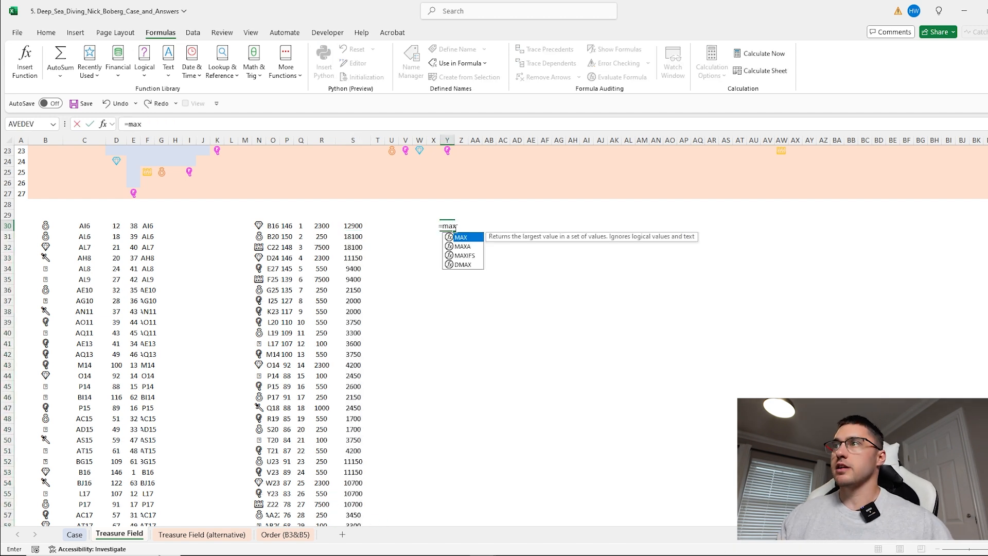
left_click(353, 226)
key("ctrl+shift+Down")
key("Return")
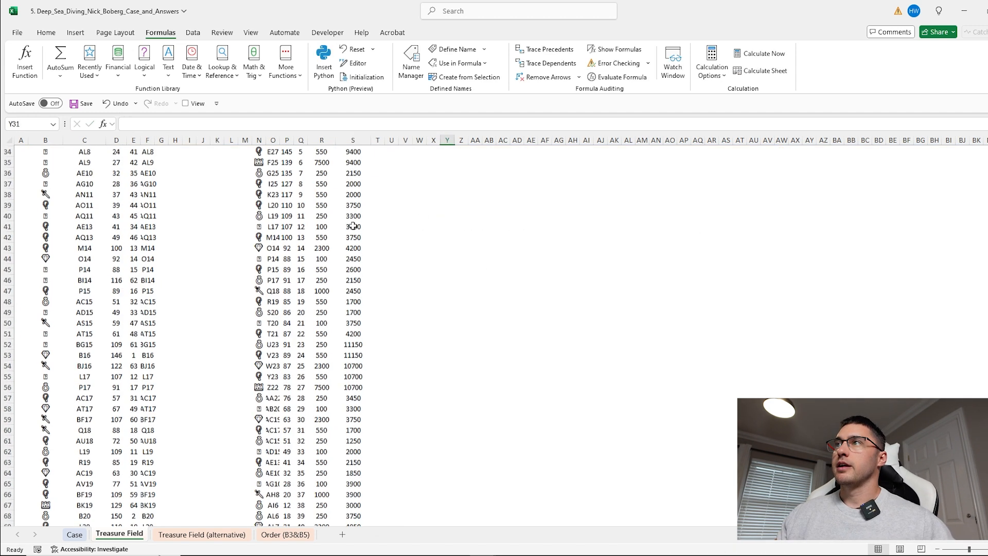
Widen column Y, then paste the maximum haul from Y30 as a value into the Bonus 3 answer cell E41
left_click(447, 311)
double_click(454, 140)
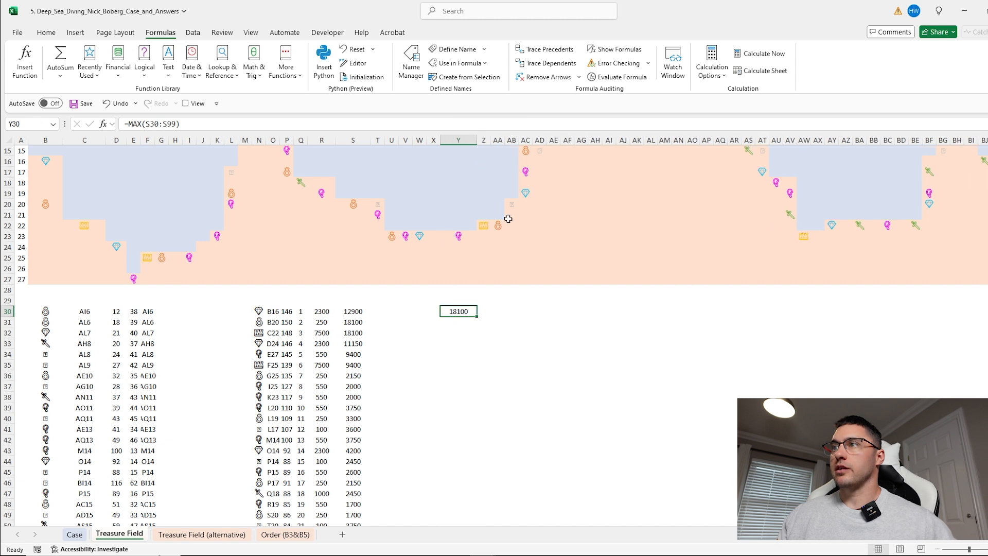
key("ctrl+c")
left_click(74, 534)
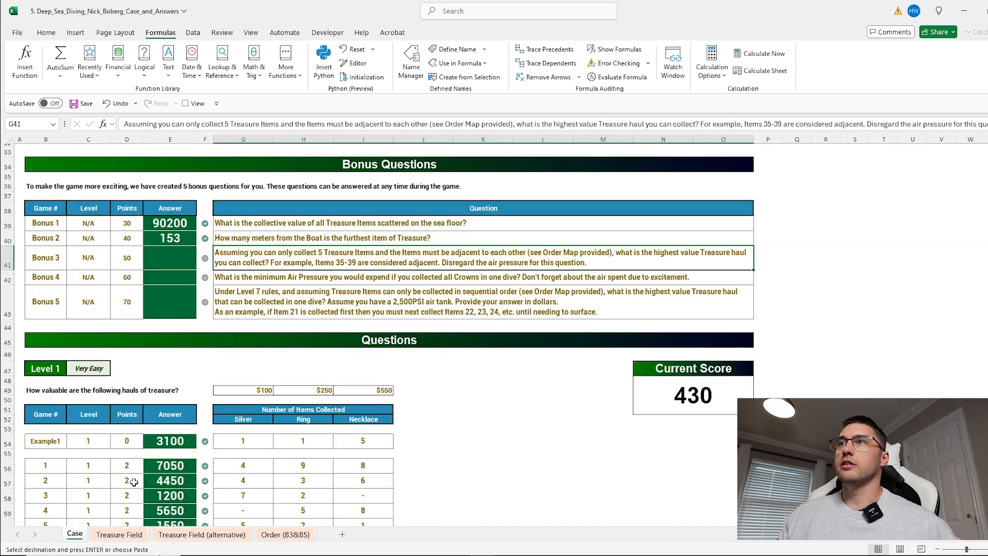
left_click(167, 258)
key("ctrl+shift+v")
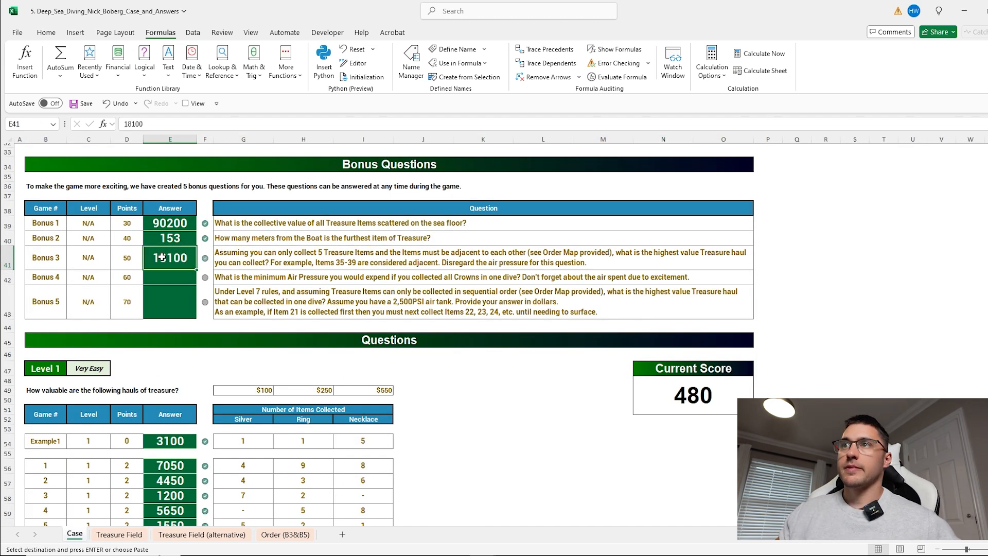
Read the Bonus 4 and Bonus 5 questions about collecting all Crowns and the best sequential haul
left_click(237, 279)
left_click(278, 301)
left_click(243, 278)
left_click(242, 300)
left_click(231, 278)
left_click(237, 298)
In Level 5, enter =distance("AI2",G181) in H181 to get the swimming distance for game 81's treasure location
scroll(326, 330, "down", 5)
scroll(326, 331, "down", 20)
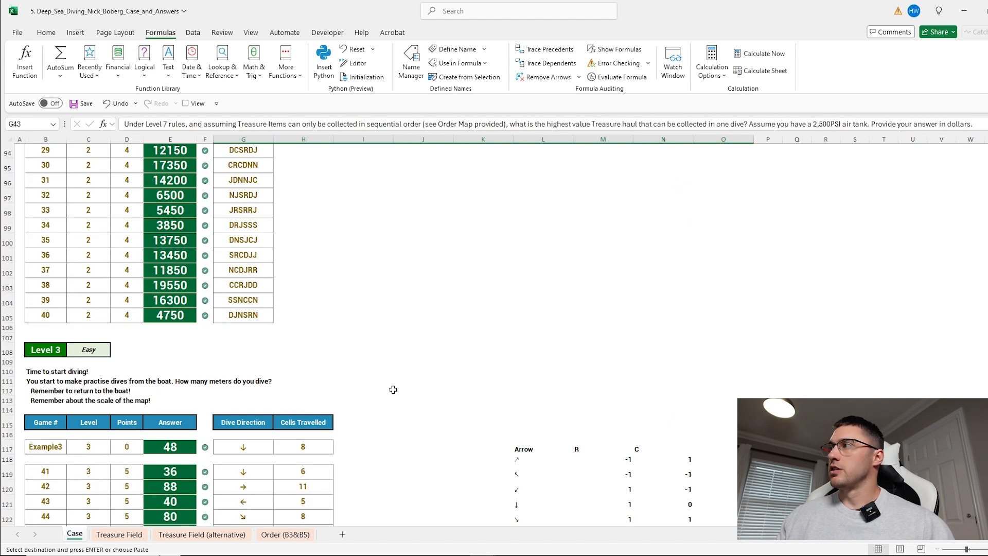
scroll(439, 383, "down", 7)
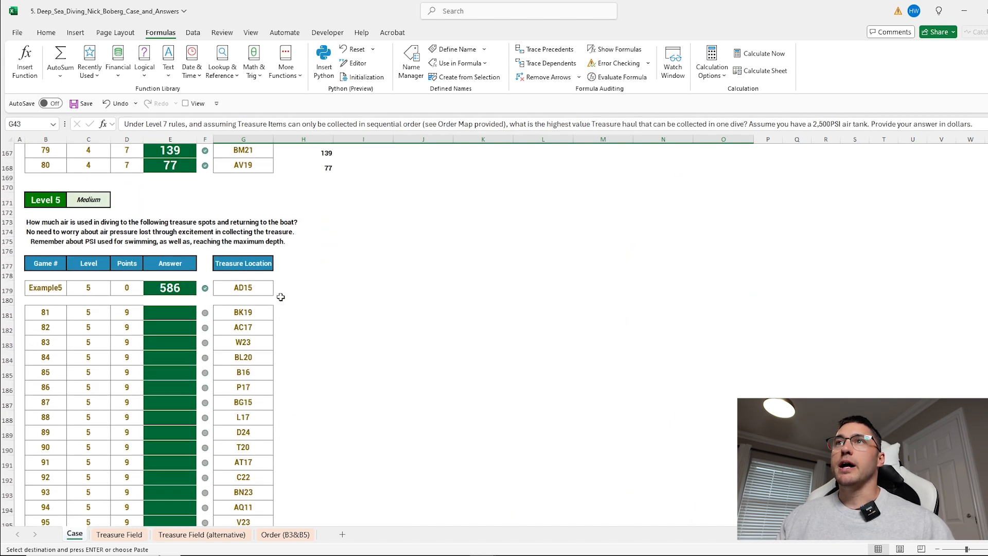
left_click(174, 317)
left_click(268, 314)
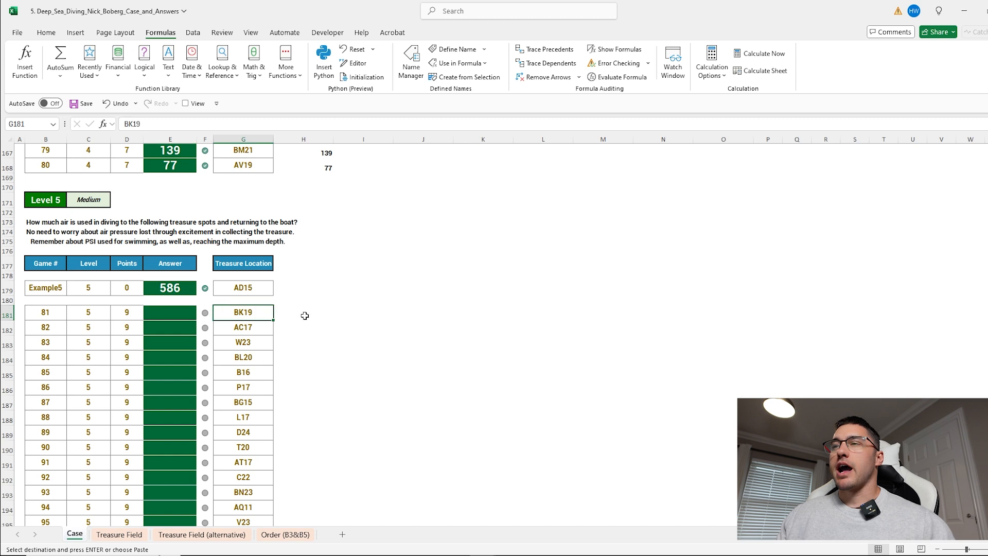
left_click(304, 316)
scroll(417, 329, "down", 1)
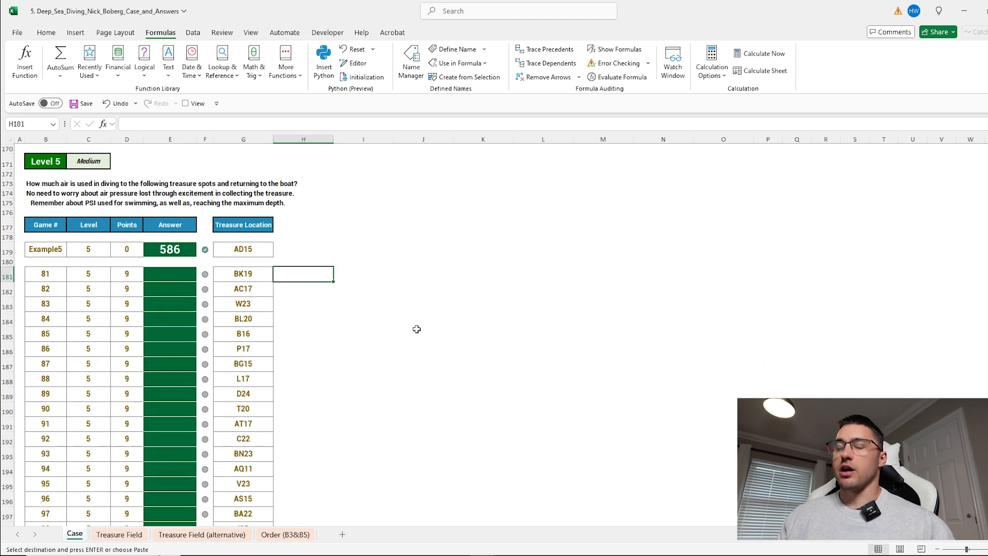
type("=di")
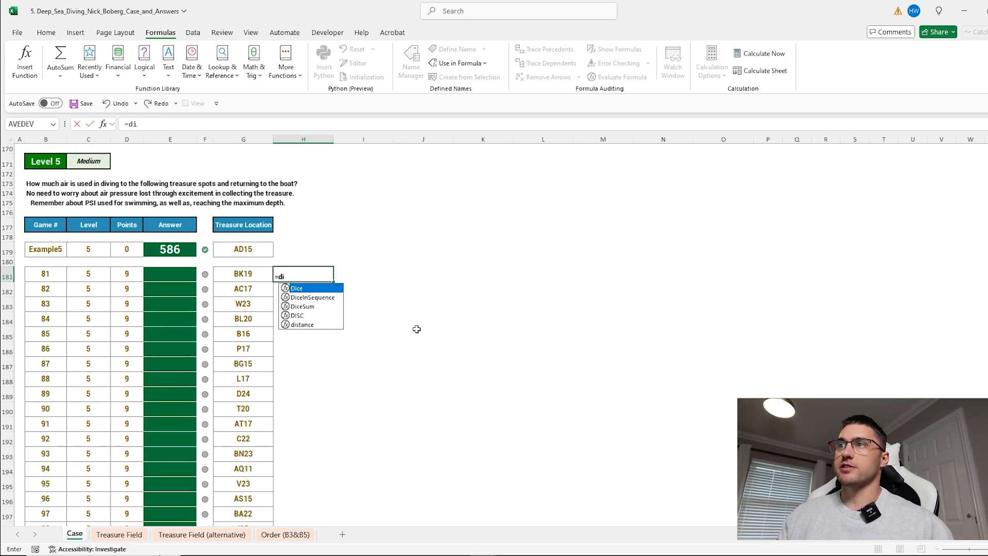
type("s")
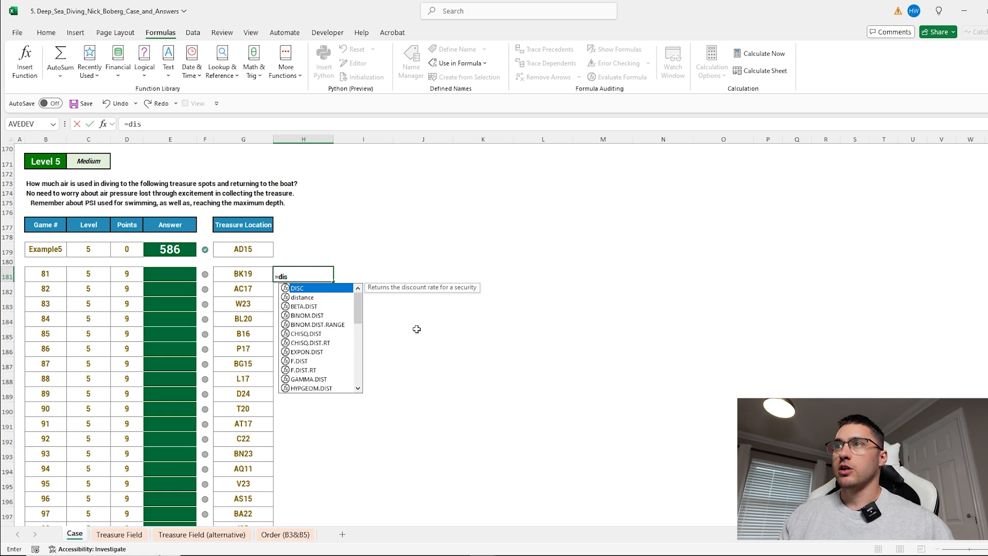
key("Down")
key("Tab")
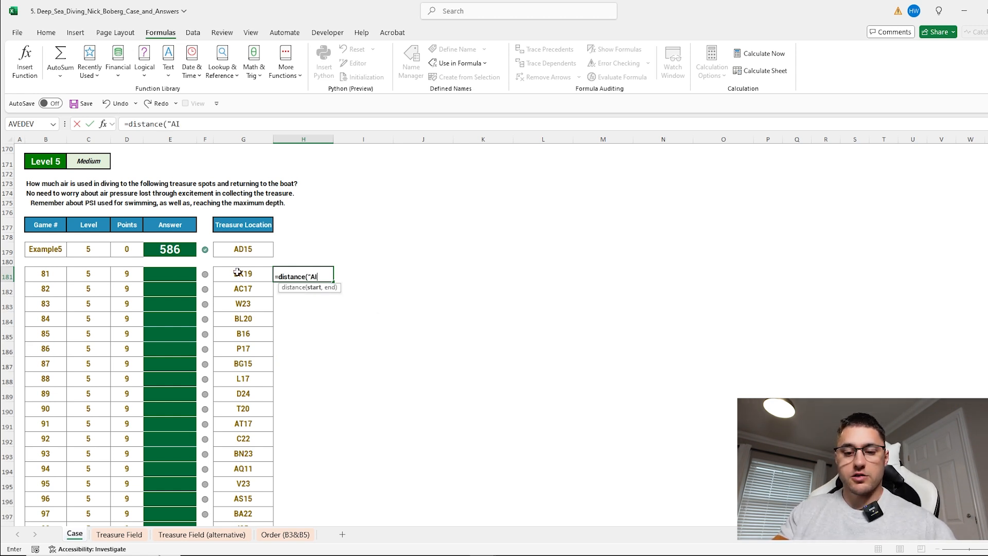
type("\"AI2\",")
left_click(237, 272)
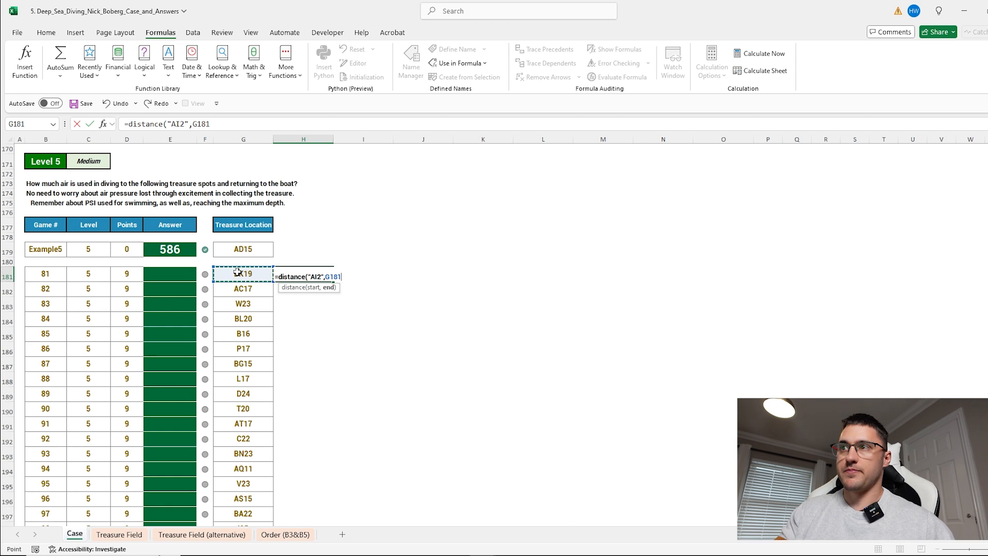
key("Return")
left_click(297, 272)
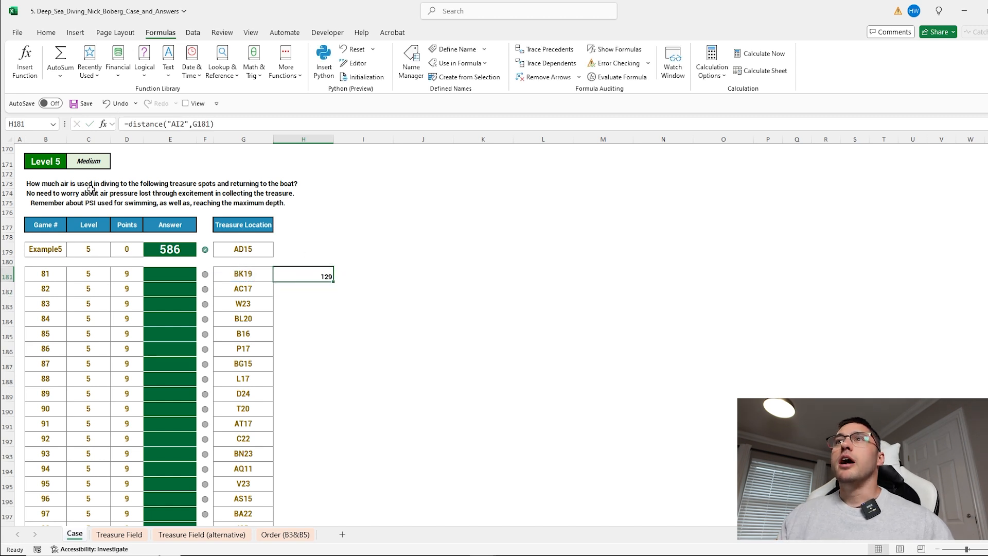
Multiply the distance formula in H181 by 4 to convert the distance into air used for swimming
left_click(47, 194)
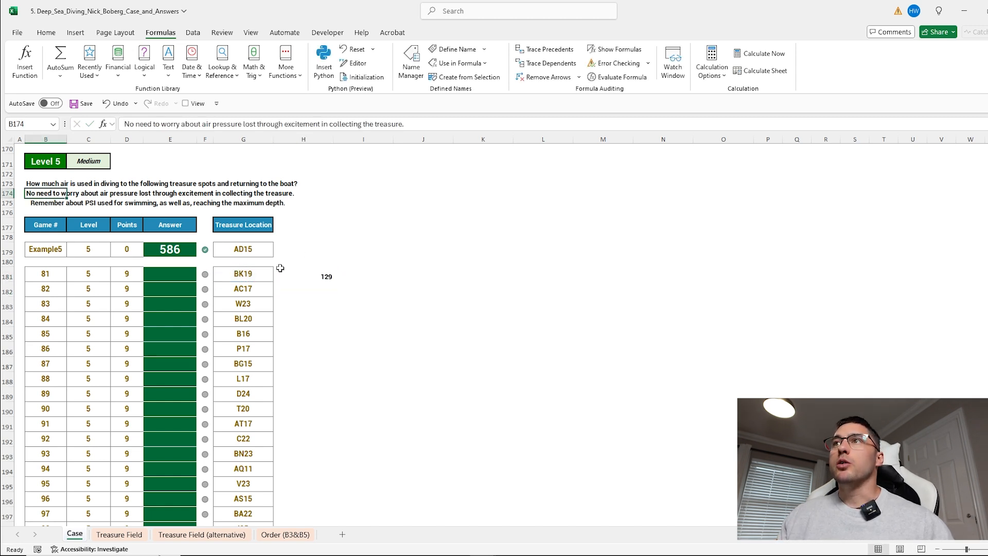
left_click(326, 275)
left_click(343, 125)
type("*")
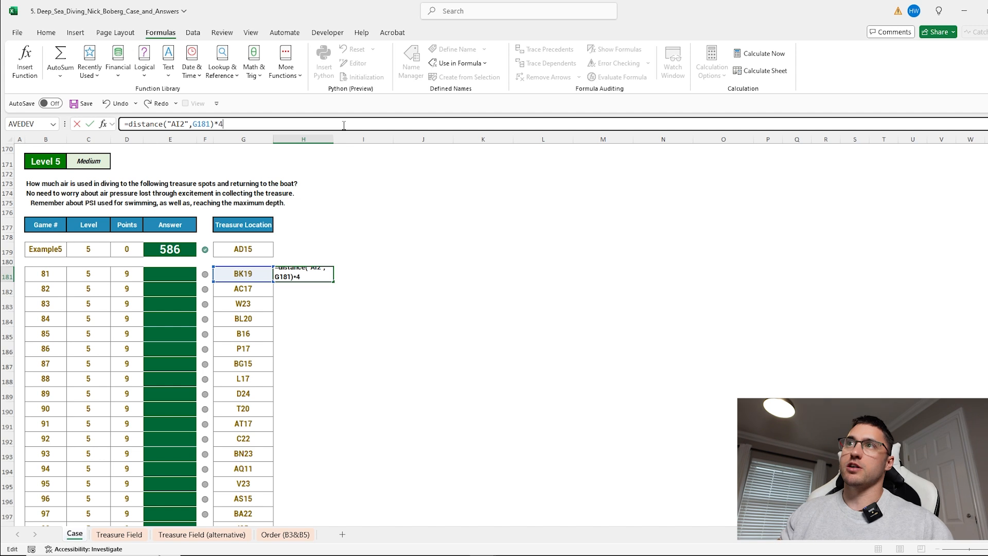
key("Return")
Copy the swimming air formula from H181 to H179 for the Example5 row
mouse_move(323, 275)
left_mouse_down()
mouse_move(361, 277)
mouse_move(322, 286)
left_mouse_up()
key("ctrl+c")
left_click(320, 250)
key("ctrl+v")
Enter =ROW(INDIRECT(G179))-2 in I179 to find the depth of Example5's treasure below the boat
left_click(361, 250)
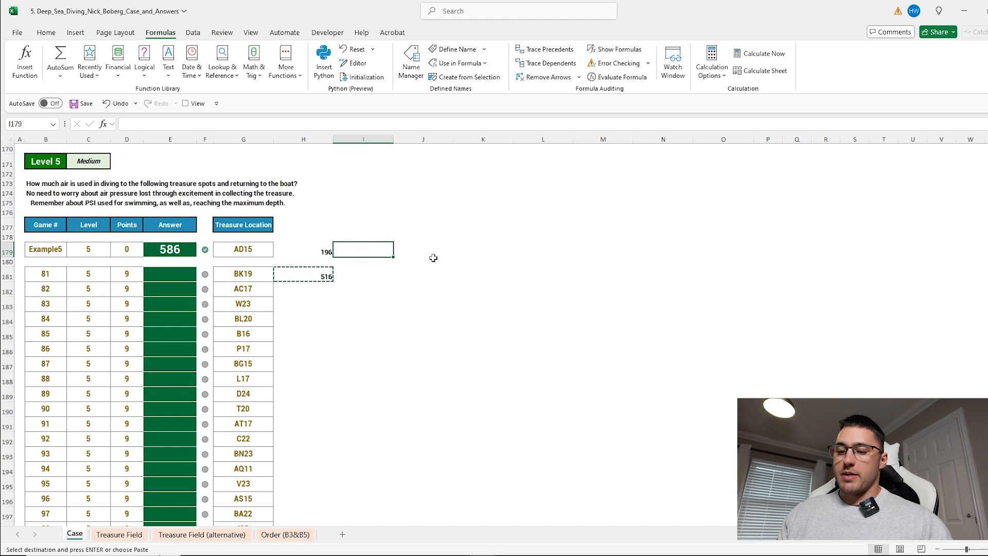
key("Escape")
type("=")
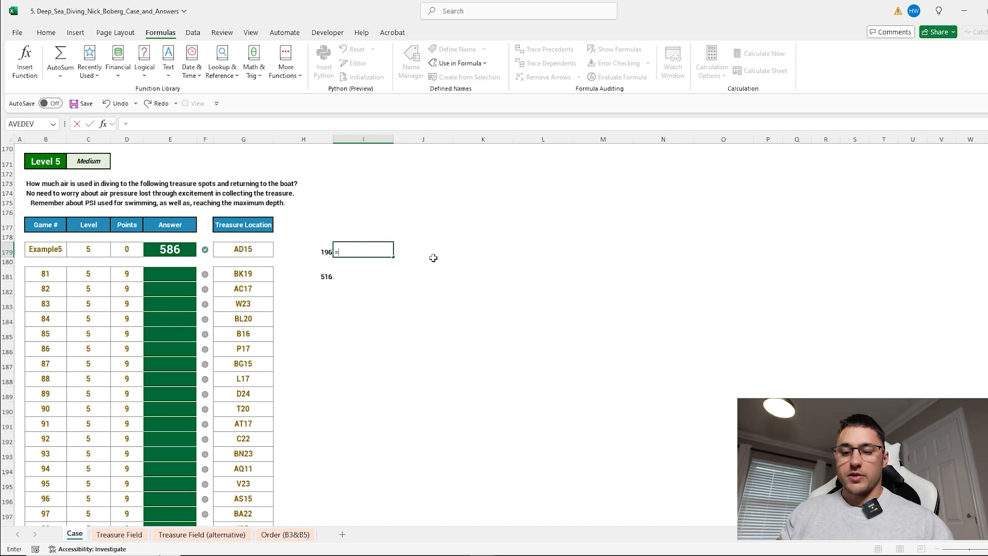
type("row")
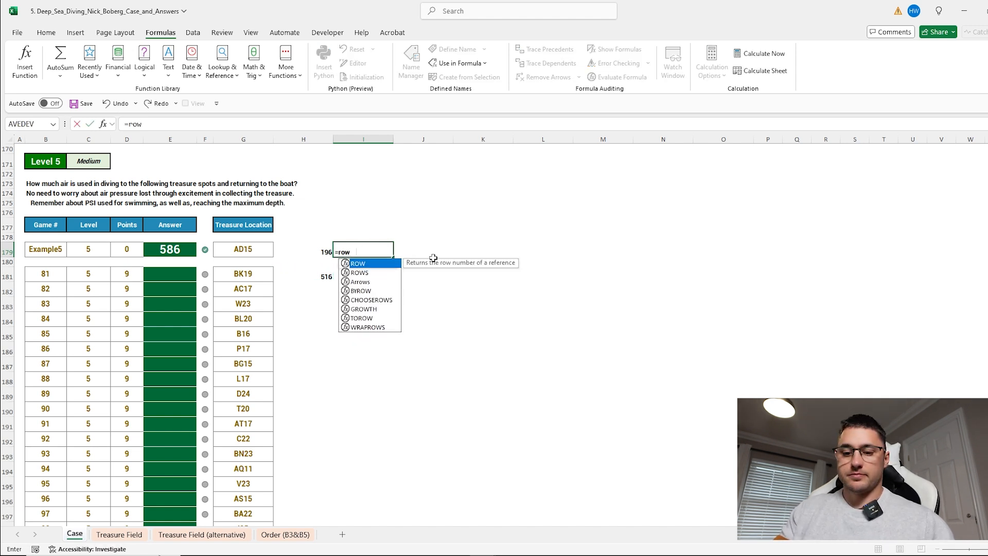
key("Tab")
type("indir")
key("Tab")
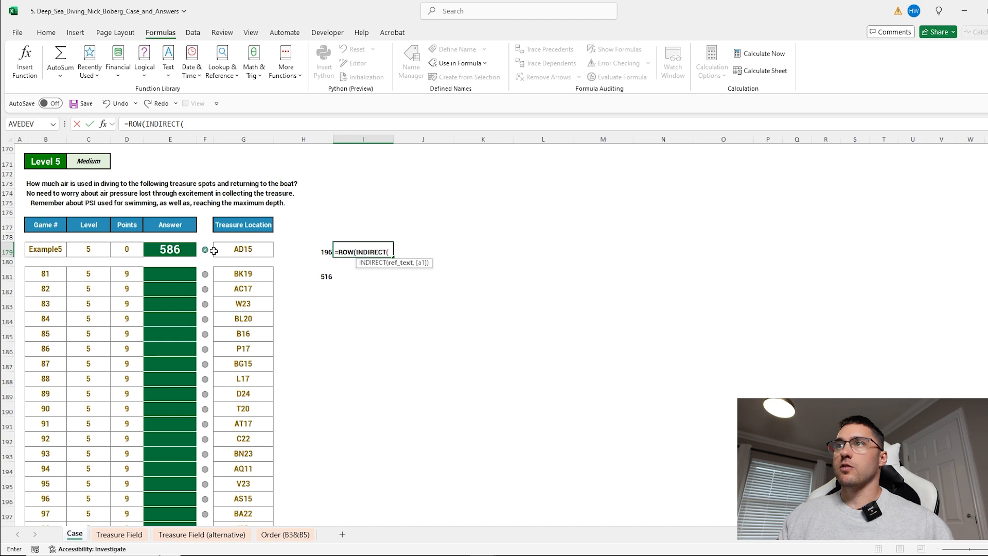
left_click(244, 249)
type(")")
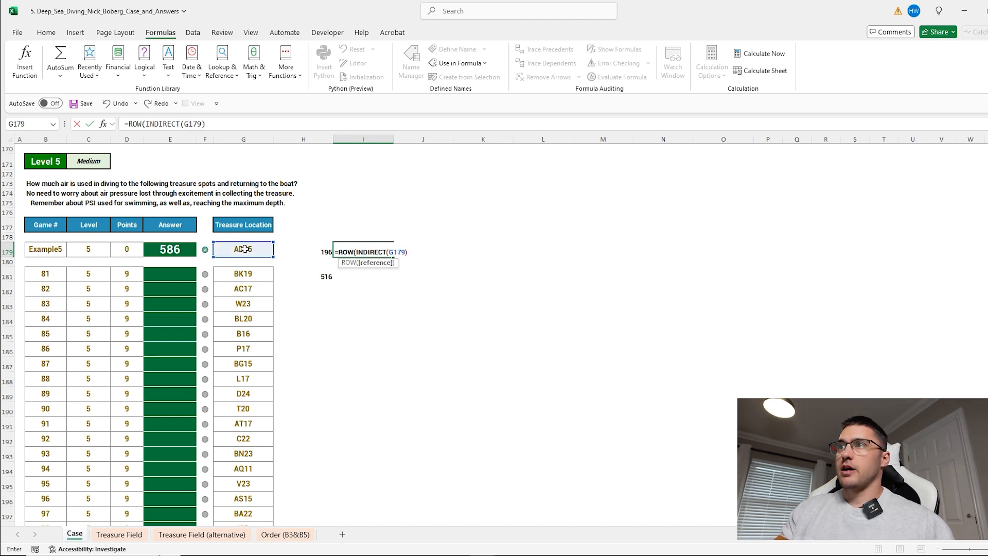
type(")")
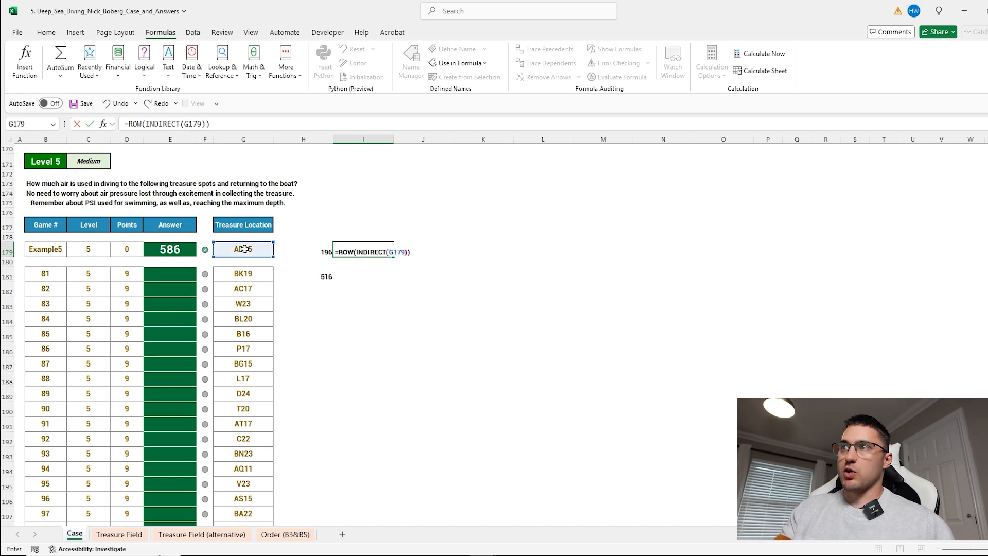
type("-2")
key("Return")
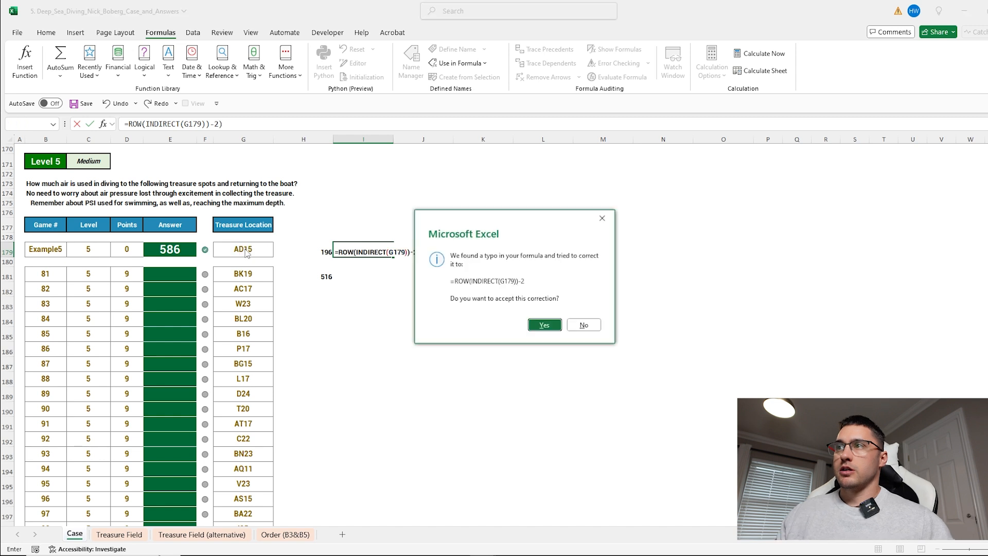
key("Return")
Check the boat's row on the Treasure Field sheet and change I179 on Case to =(ROW(INDIRECT(G179))-2)*3*10
left_click(119, 535)
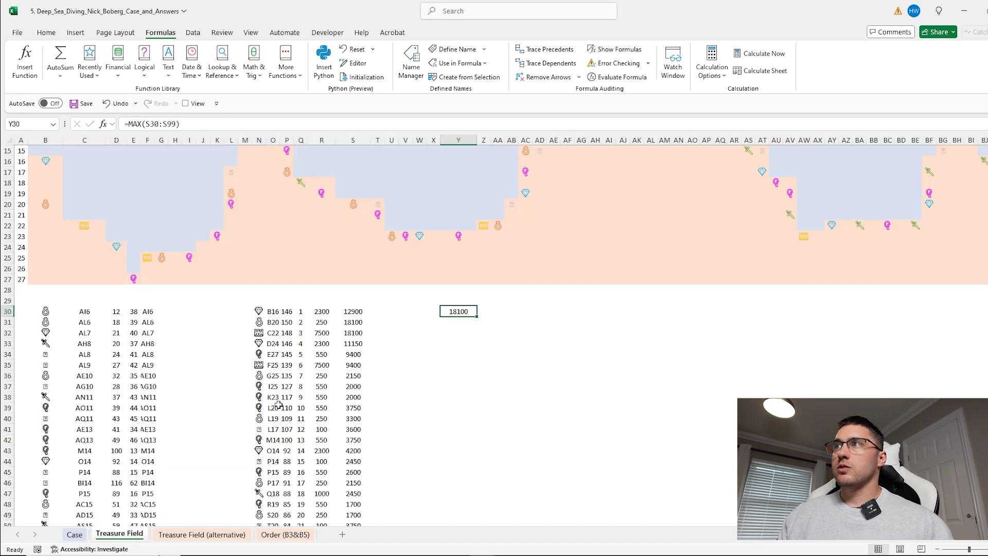
scroll(492, 322, "up", 3)
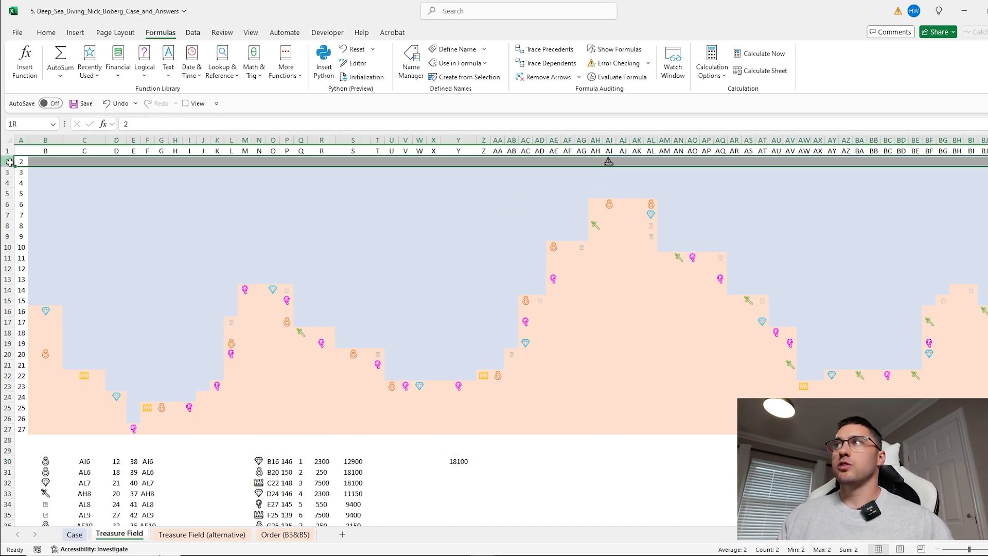
key("ctrl+Page_Up")
left_click(383, 248)
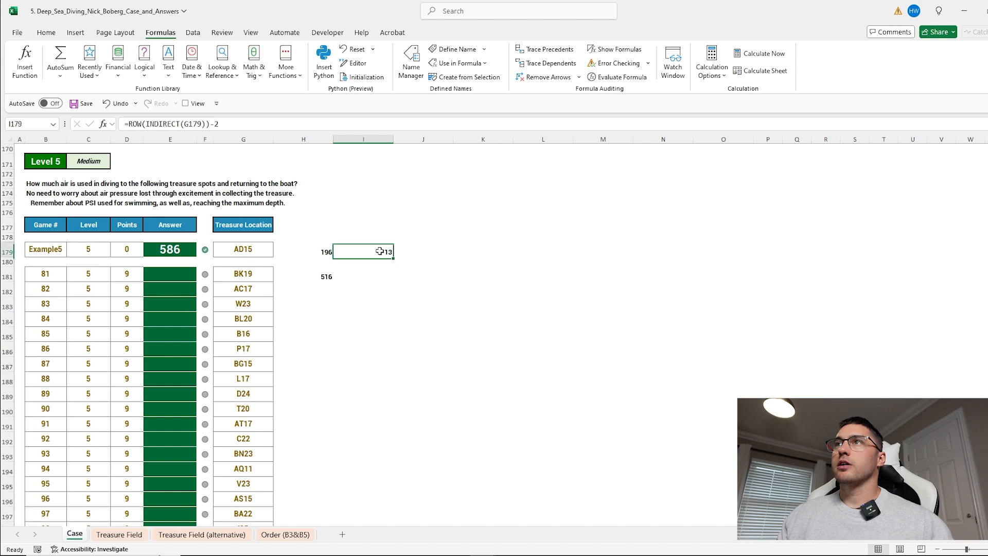
left_click(234, 124)
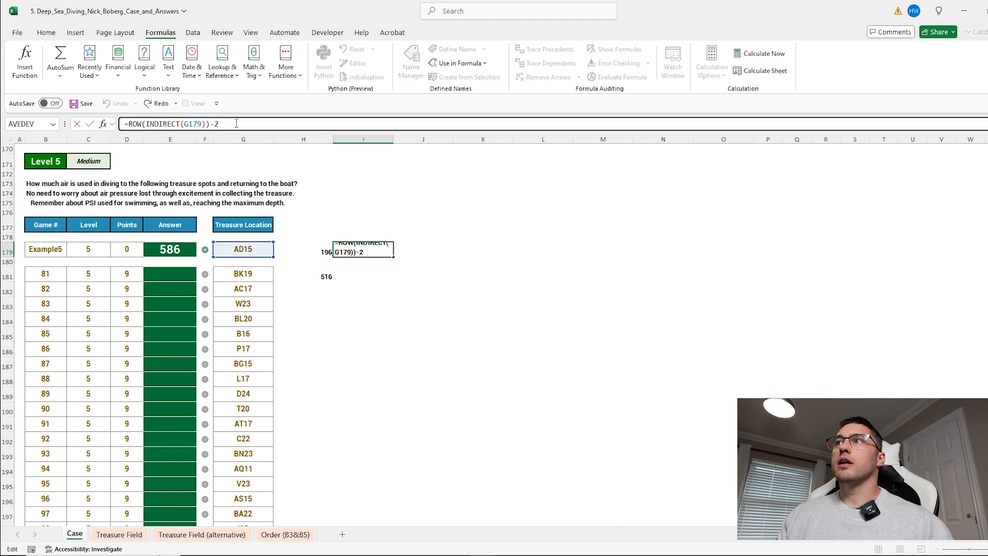
type(")")
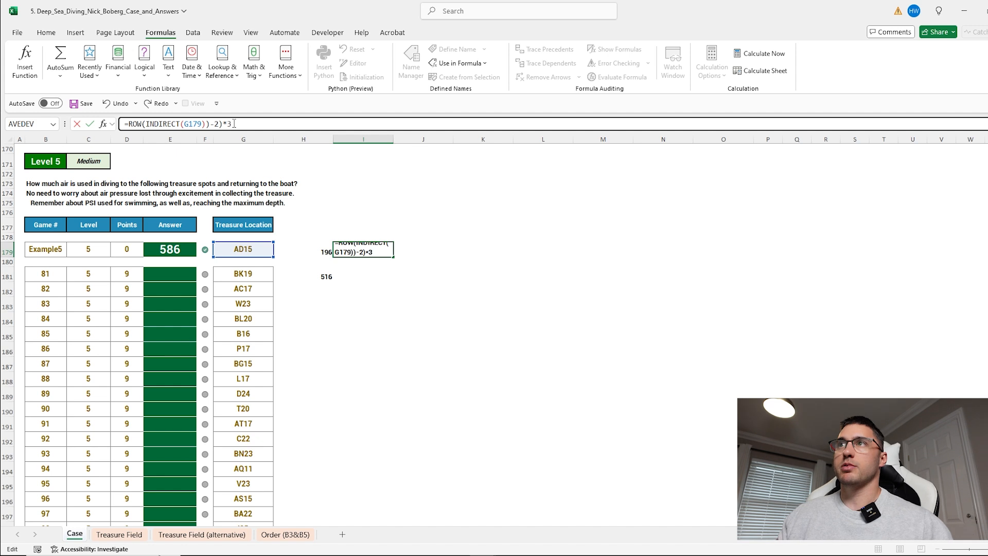
type("*3")
left_click(131, 123)
type("(")
left_click(256, 123)
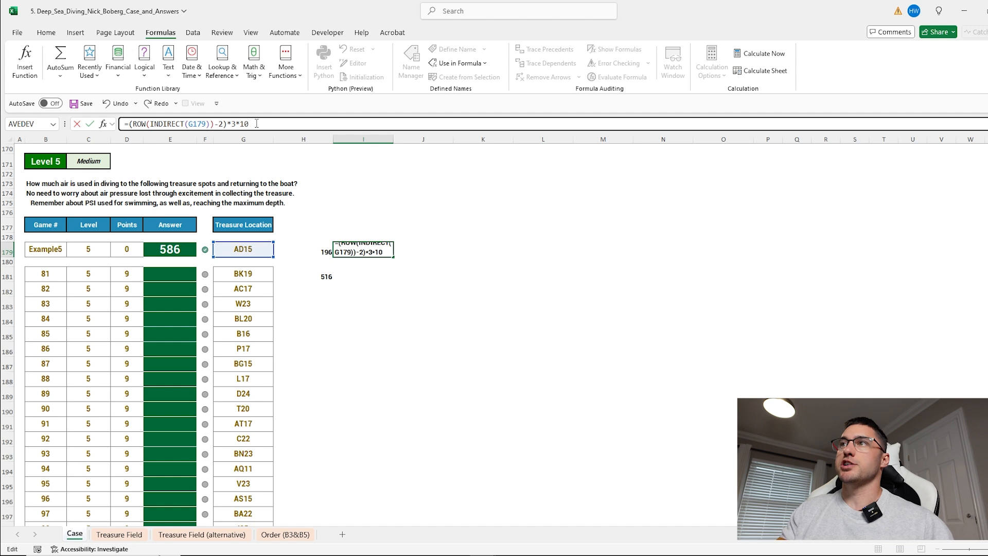
type("*10")
key("Return")
Sum H179:I179 in J179 and fill the H179:J179 formulas down through the last Level 5 game
left_click_drag(323, 252, 362, 250)
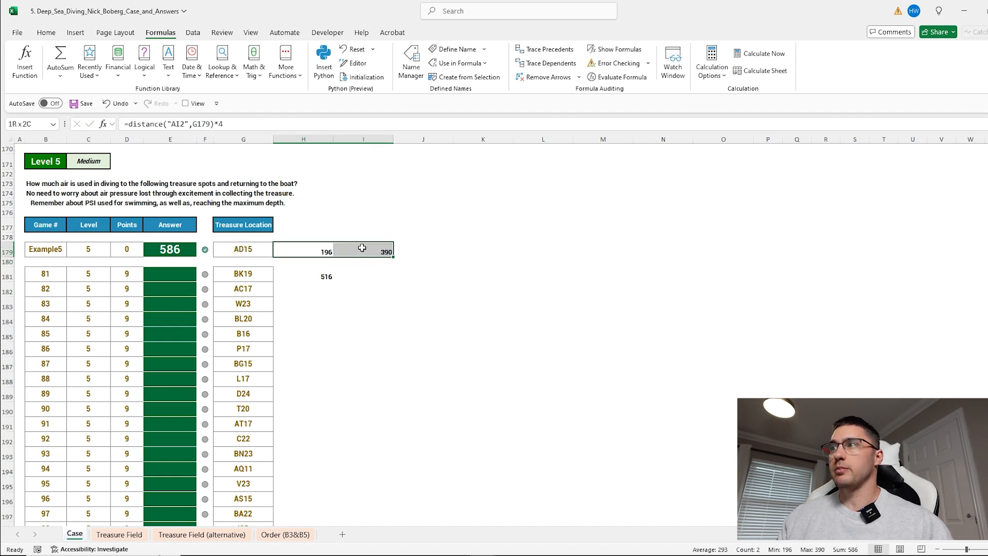
left_click(407, 245)
key("alt+equal")
key("Return")
left_click_drag(322, 253, 454, 258)
double_click(455, 257)
Paste the air totals from J181:J200 as values into the Level 5 answers starting at E181
scroll(422, 287, "down", 2)
left_click_drag(423, 222, 423, 507)
key("ctrl+c")
left_click(177, 216)
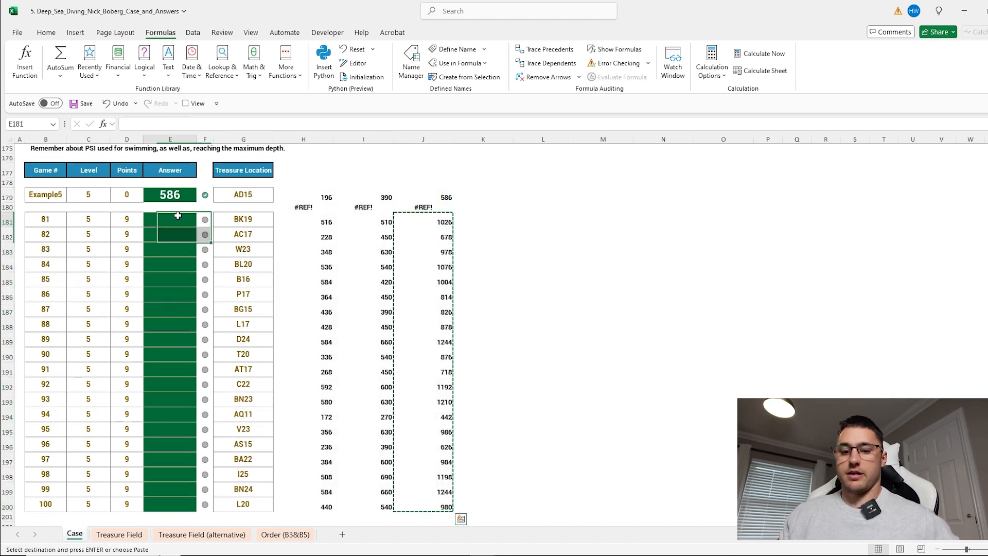
key("ctrl+shift+v")
Examine the Level 6 question, its Example6 row, and the treasure location and initial air pressure inputs
scroll(473, 270, "down", 8)
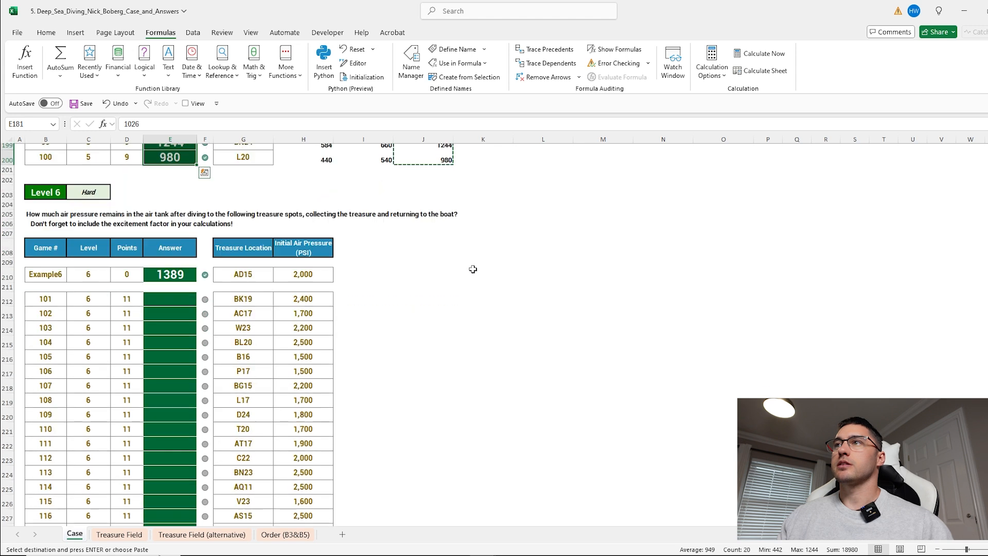
left_click(423, 274)
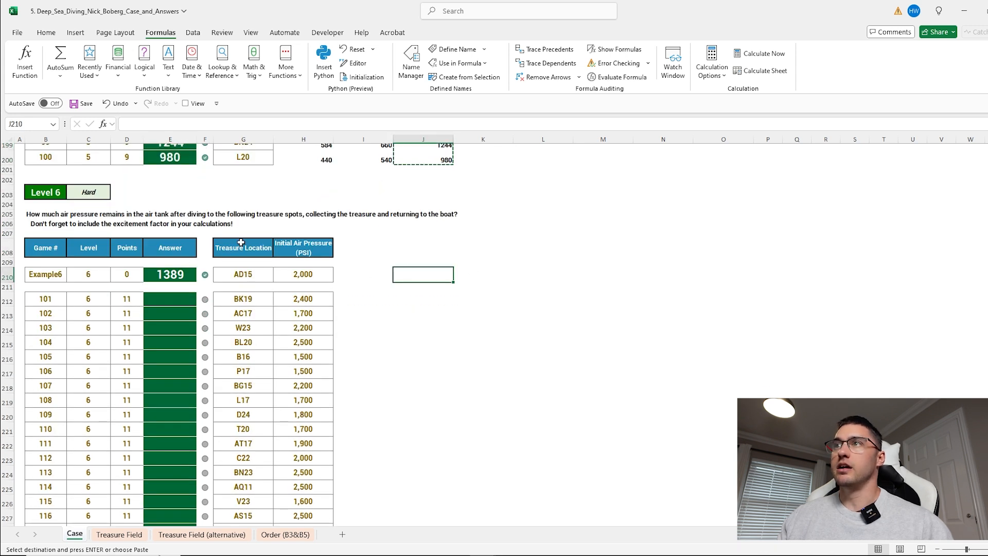
left_click(304, 275)
left_click_drag(308, 249, 312, 380)
left_click(299, 271)
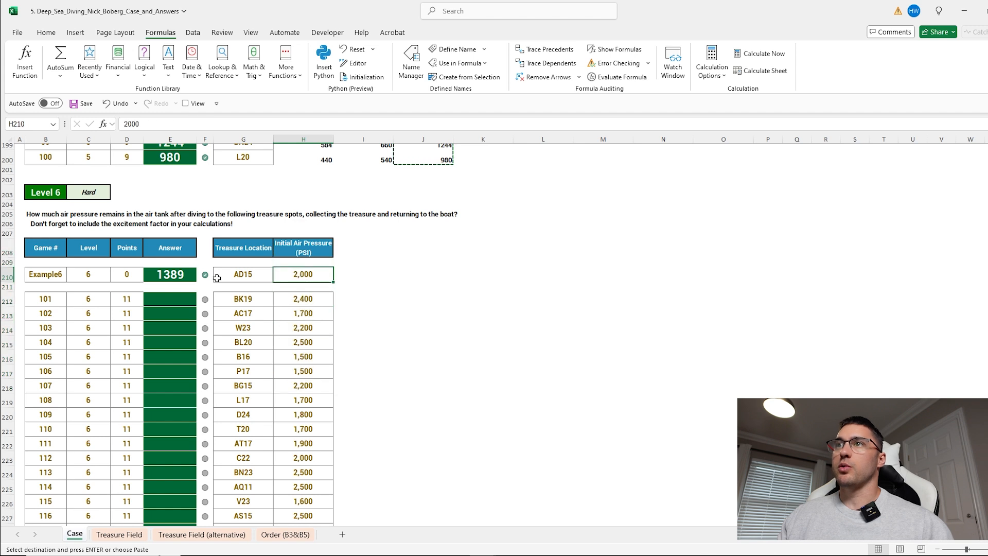
left_click(355, 278)
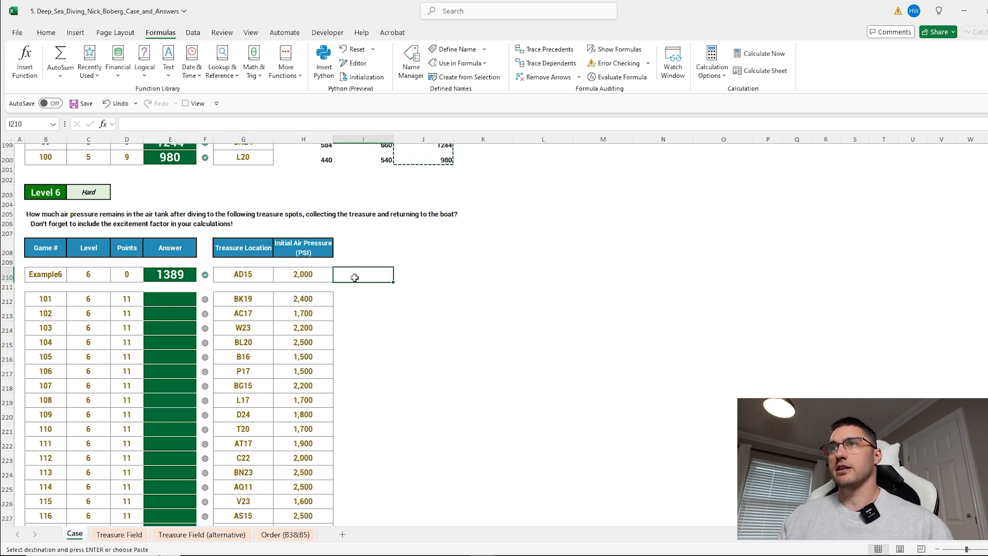
scroll(345, 360, "down", 1)
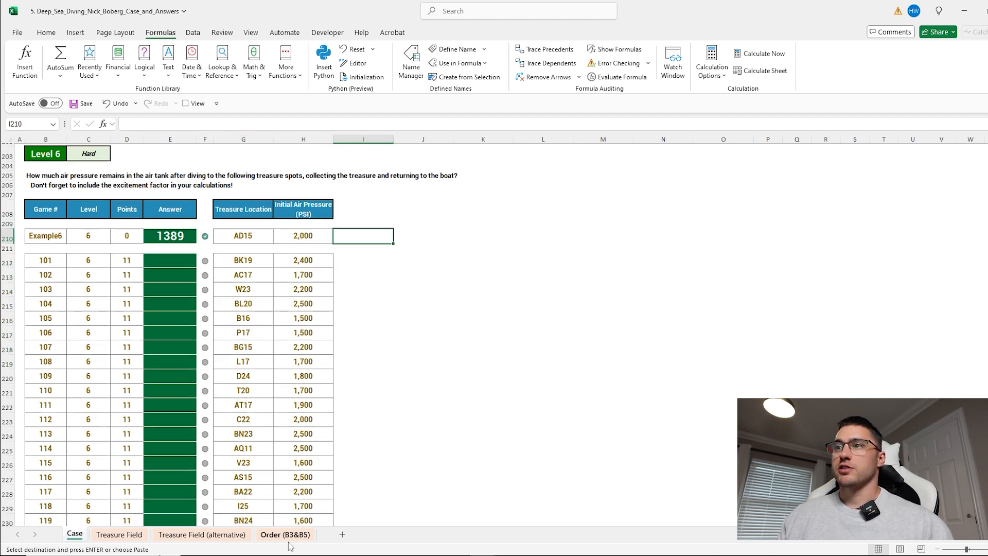
Add a new worksheet after Case and enter example6 in A1
left_click(343, 535)
type("example6")
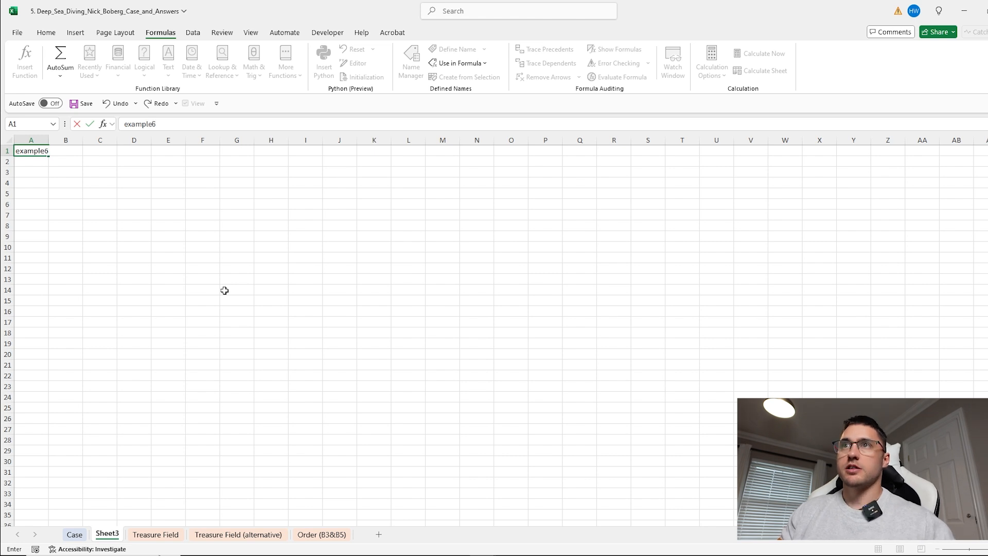
key("Tab")
In B1, use XLOOKUP to find A1 in Case column B and return the treasure location and initial air pressure from Case columns G:H
type("=xl")
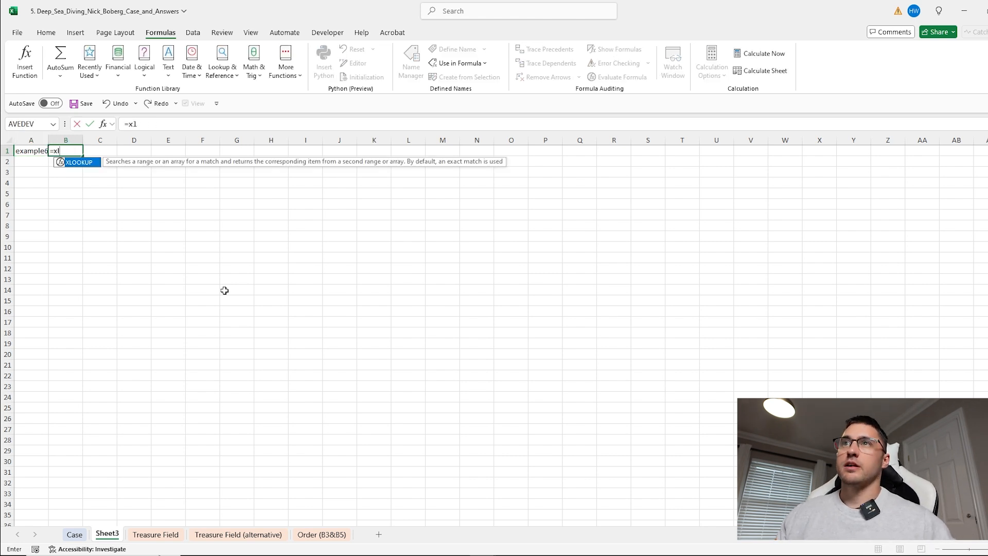
key("Tab")
left_click(30, 151)
type(",")
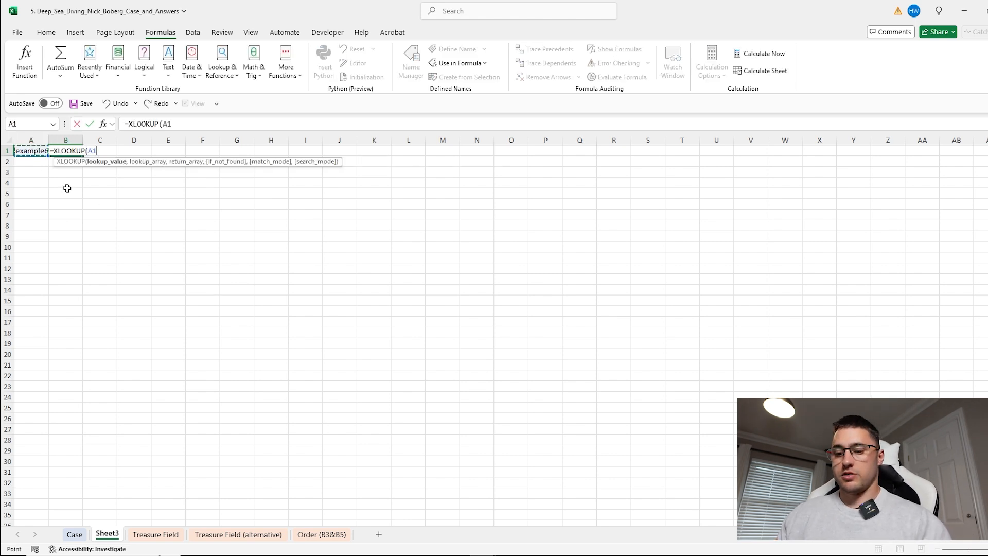
left_click(74, 536)
left_click(46, 139)
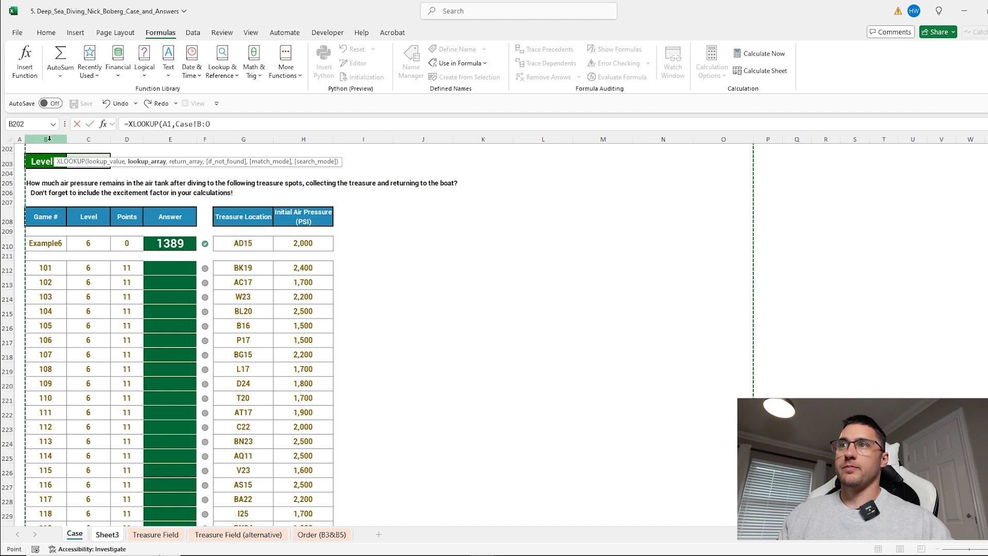
type(",")
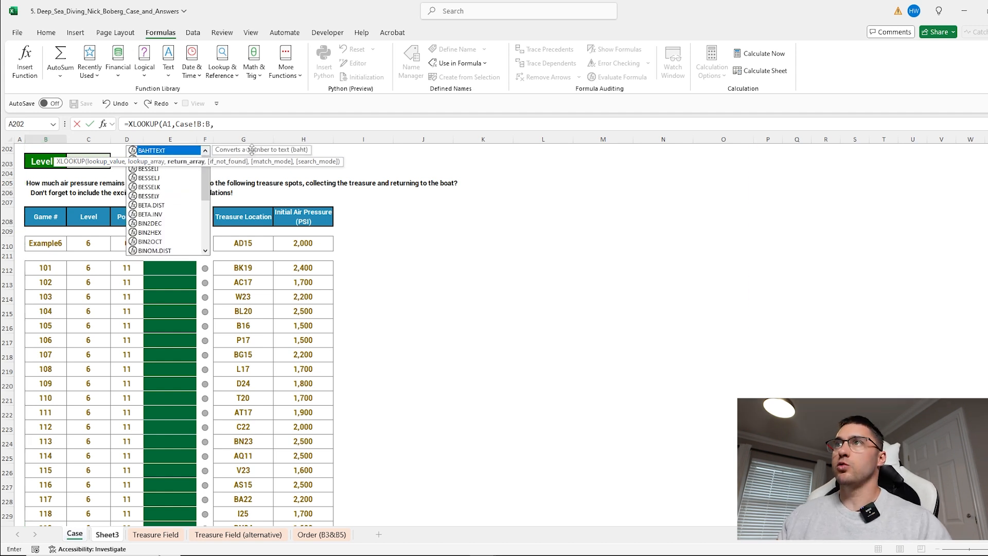
left_click(259, 139)
key("BackSpace")
key("BackSpace")
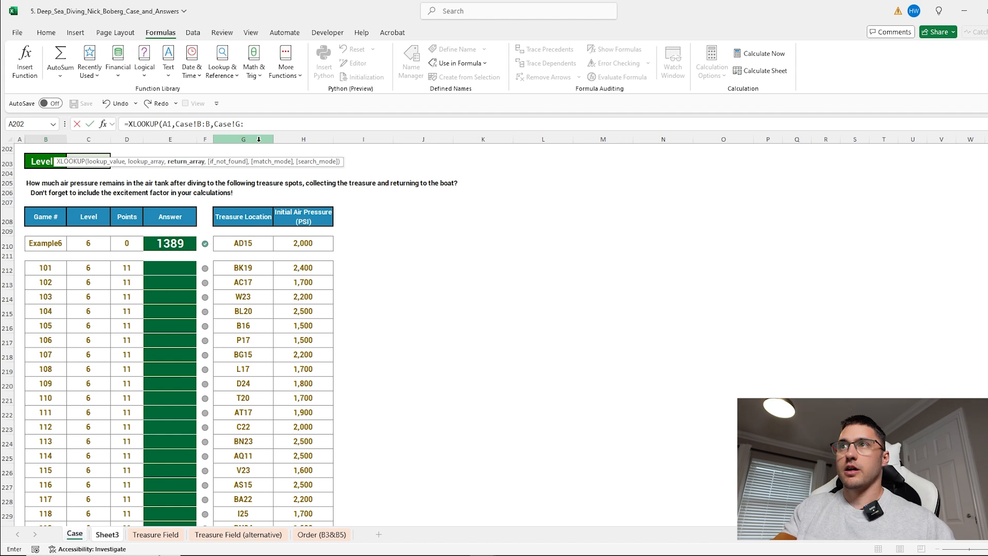
key("Return")
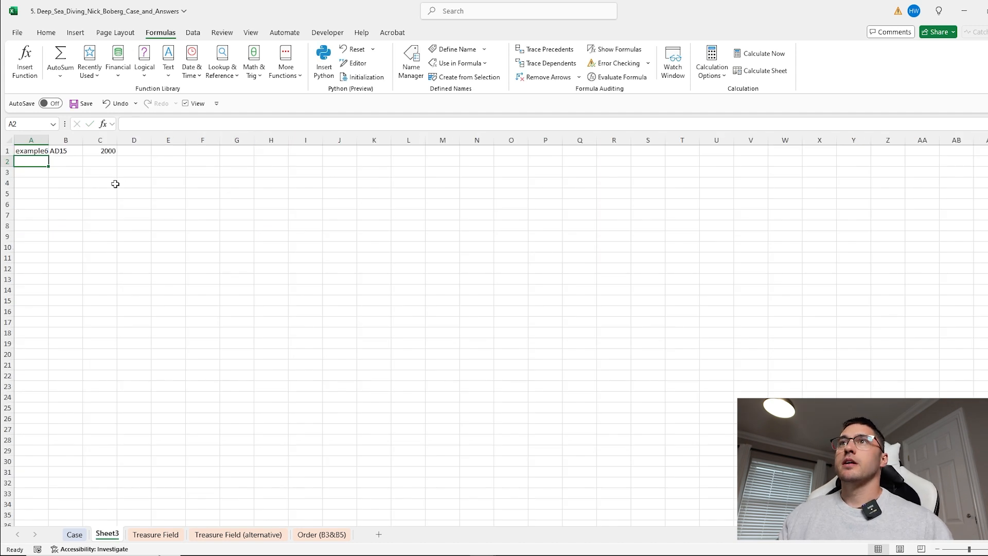
Enter the headers start, end, oxy dist and oxy depth in B4:E4 and widen column E to fit
left_click(91, 186)
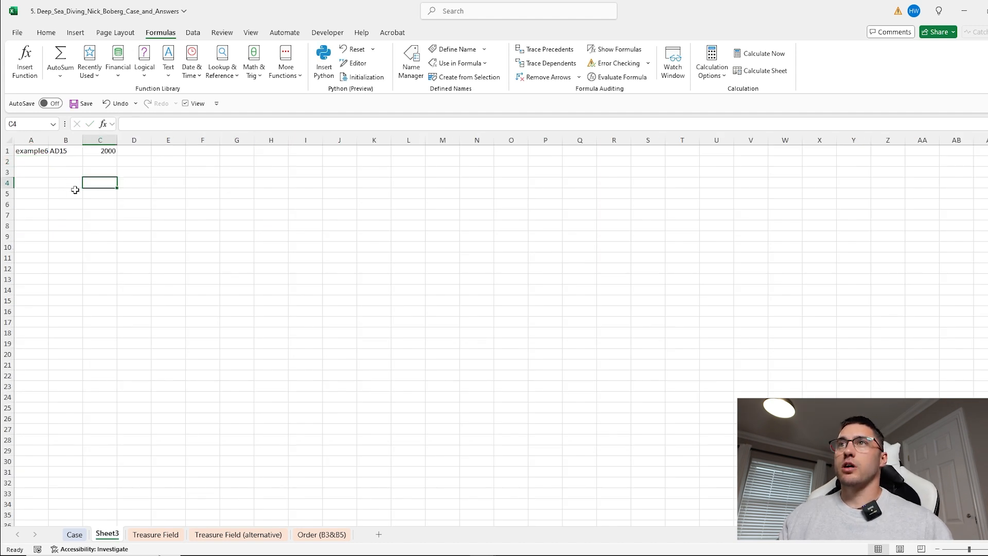
left_click(76, 187)
type("start")
key("Tab")
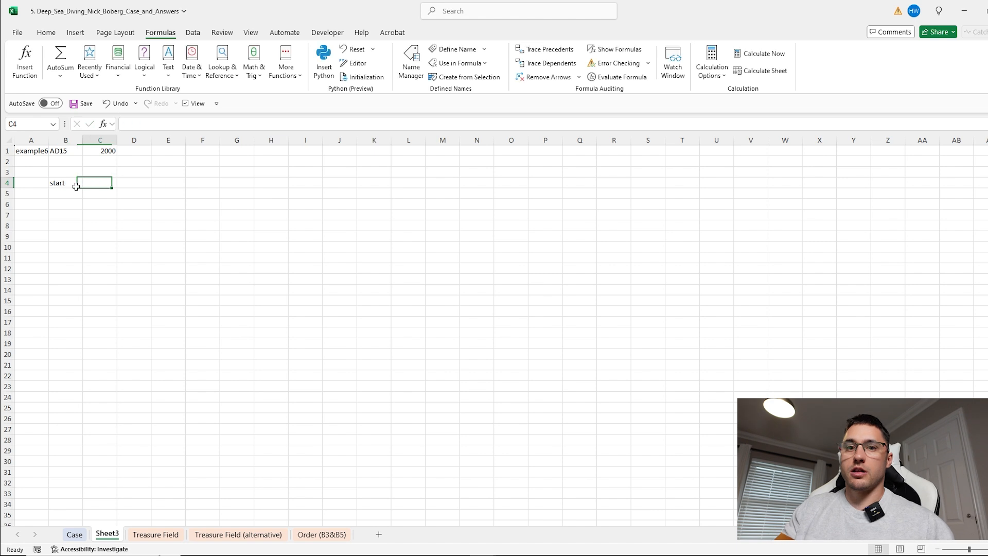
type("end")
key("Tab")
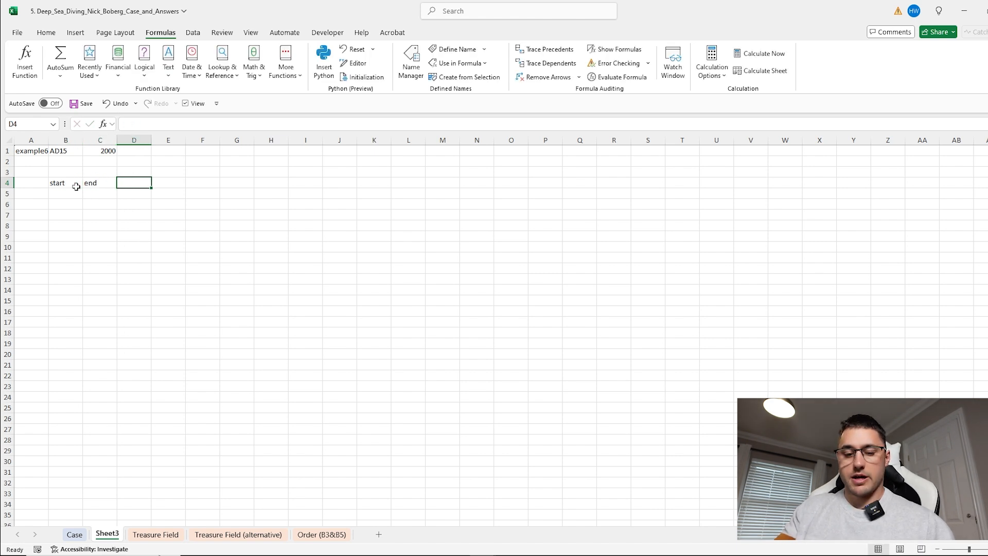
type("ox")
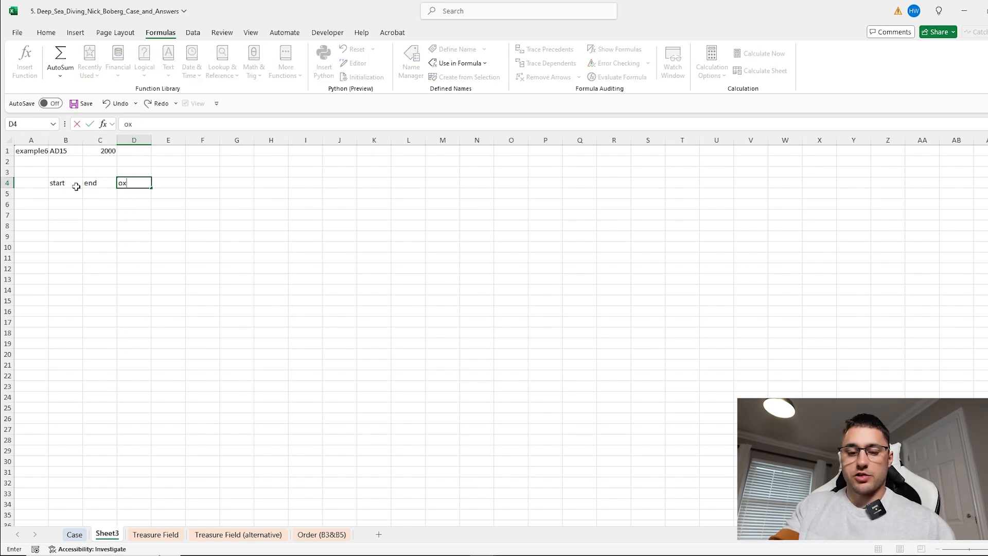
type("y dist")
key("Tab")
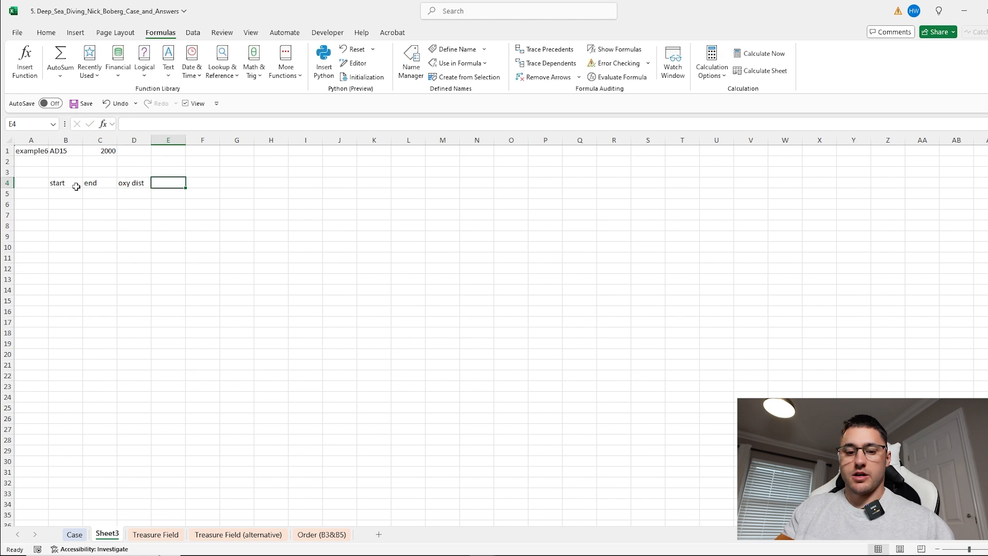
type("oxy depth")
key("Tab")
left_click_drag(185, 140, 195, 140)
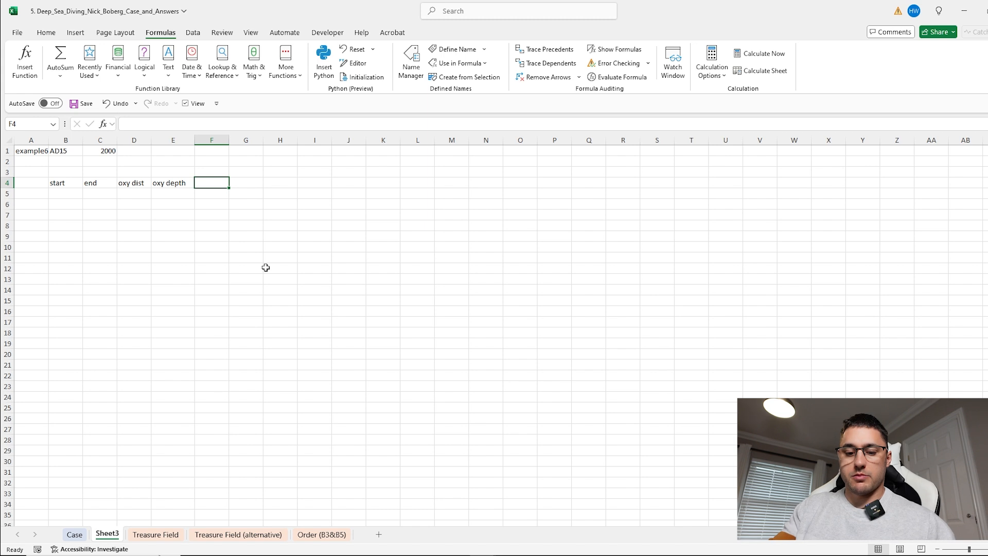
Add the headers back to boat and Exitement in F4:G4 and widen column F to fit
type("back to boat")
key("Tab")
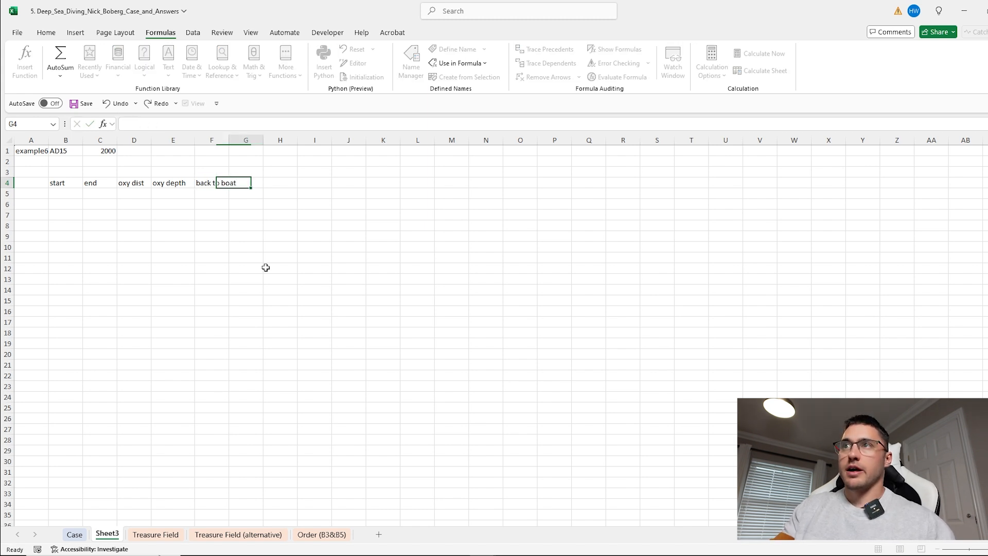
type("E")
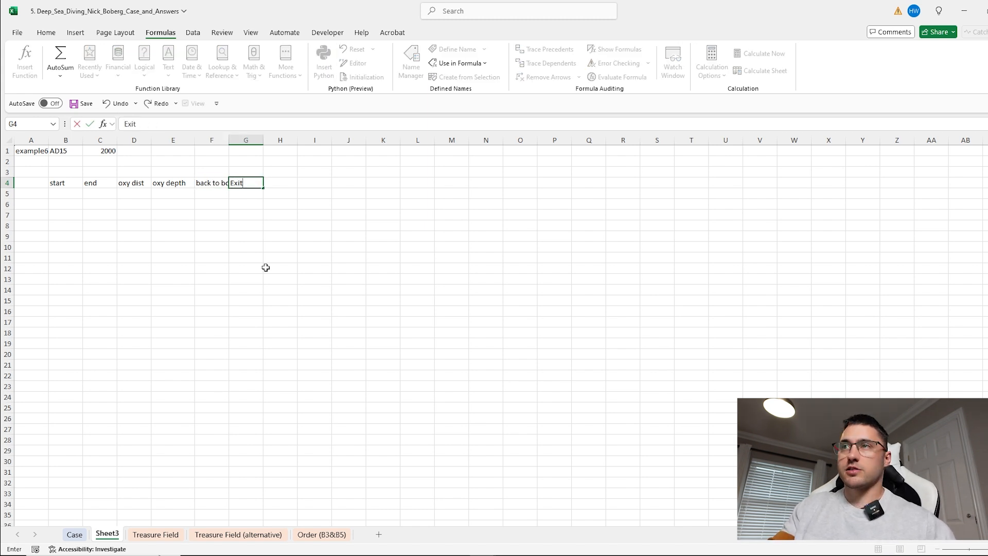
type("xit")
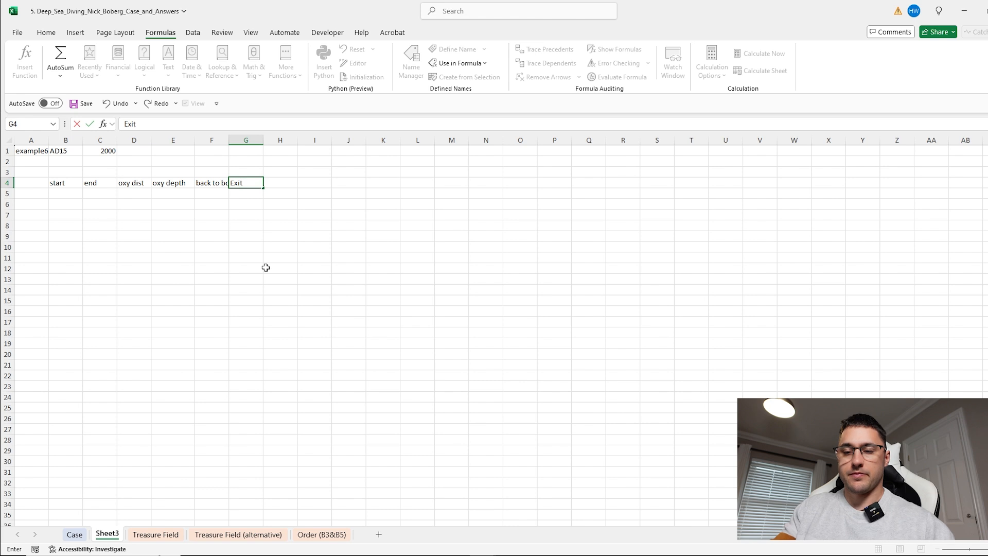
type("ement")
key("Return")
left_click_drag(229, 140, 245, 139)
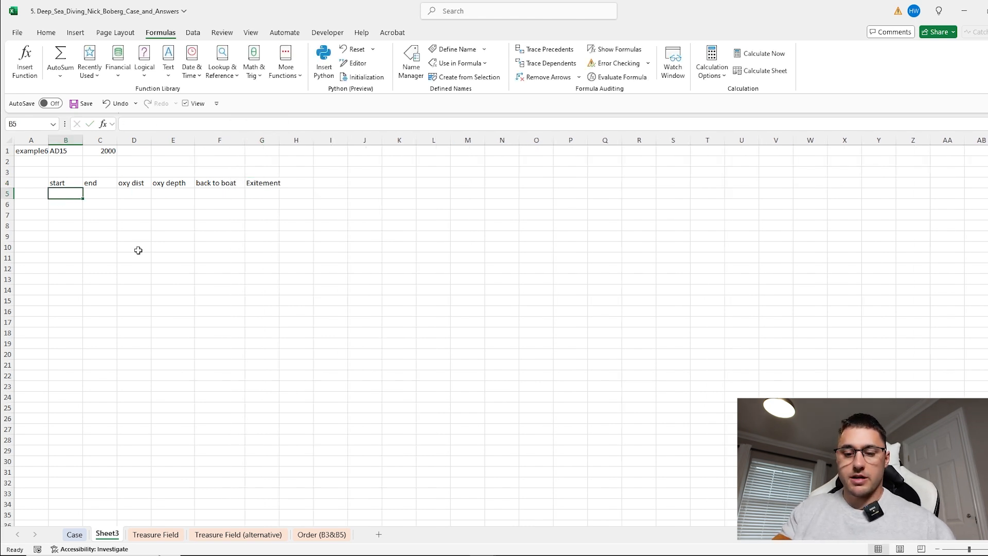
Enter AI2 as the start in B5 and link the end in C5 to the treasure location with =B1
type("AI2")
key("Tab")
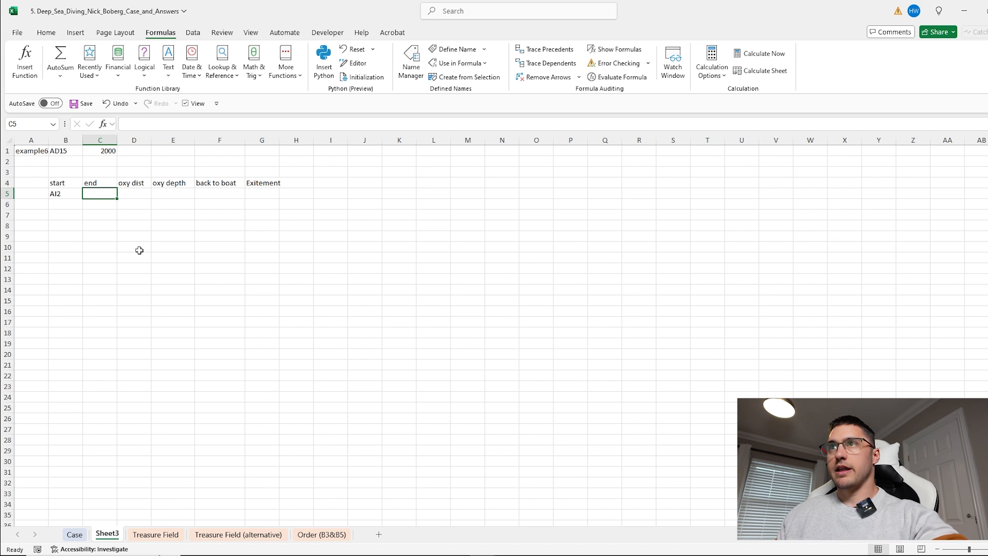
type("=")
left_click(54, 151)
key("Return")
Calculate the oxy dist in D5 with =distance(B5,C5)*2
left_click(134, 193)
type("=di")
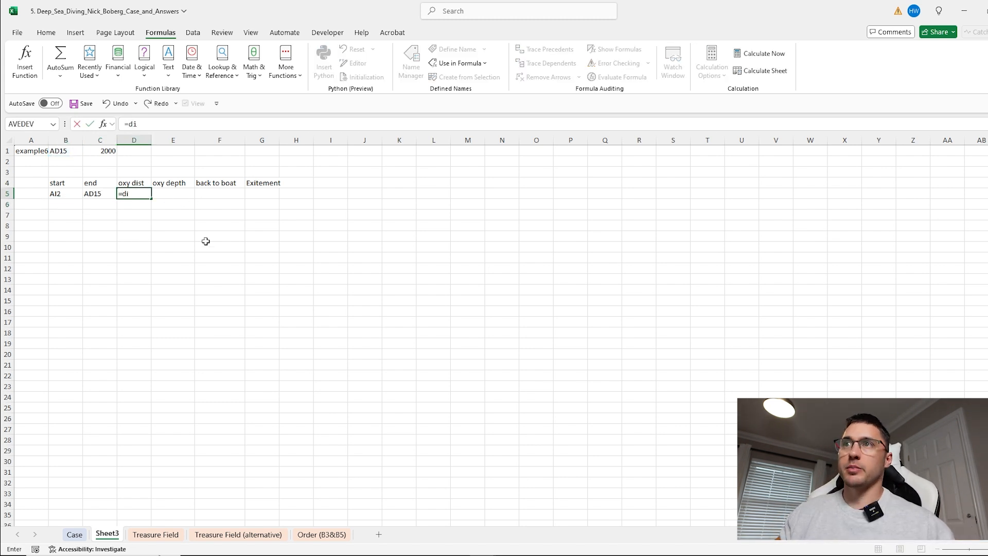
type("s")
key("Down")
key("Tab")
left_click(70, 194)
type(",")
left_click(100, 194)
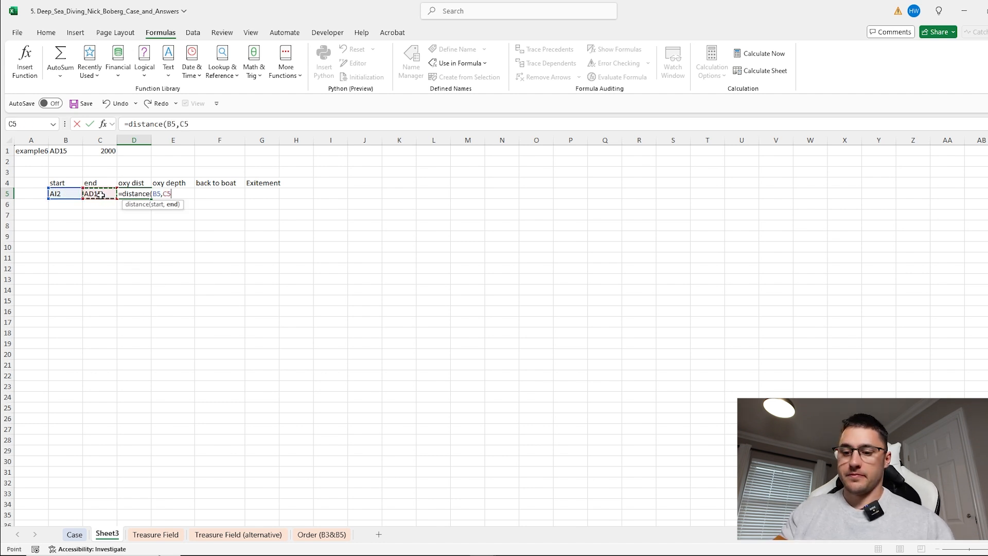
type(")*2")
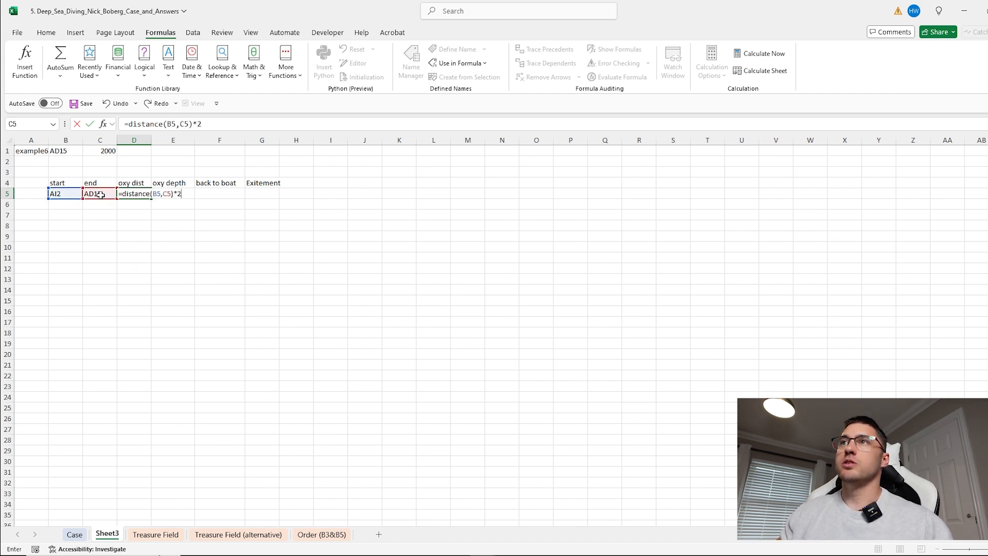
key("Return")
Copy the Level 5 depth formula from Case column I and paste only the formula into E5 as =(ROW(INDIRECT(C5))-2)*3*10
left_click(174, 196)
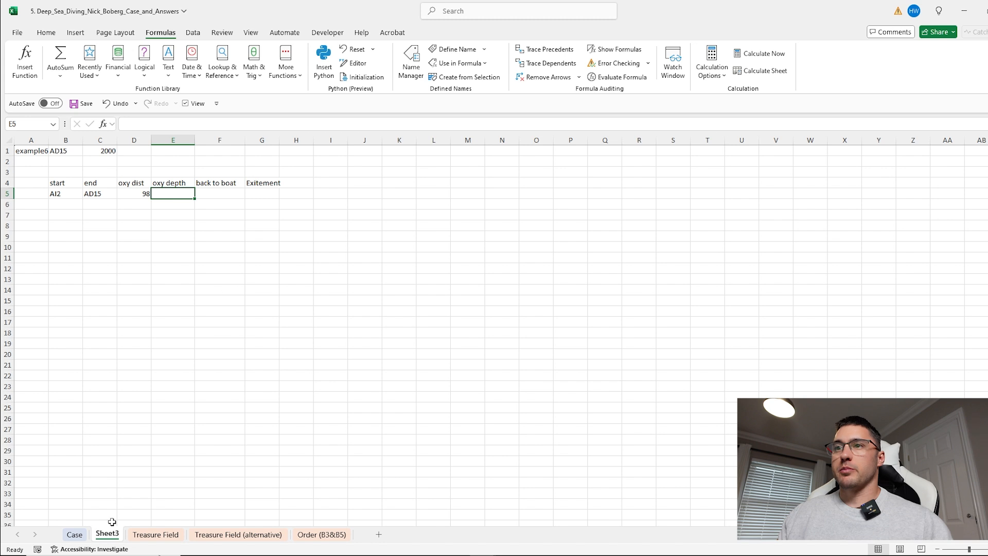
left_click(74, 535)
scroll(371, 309, "up", 8)
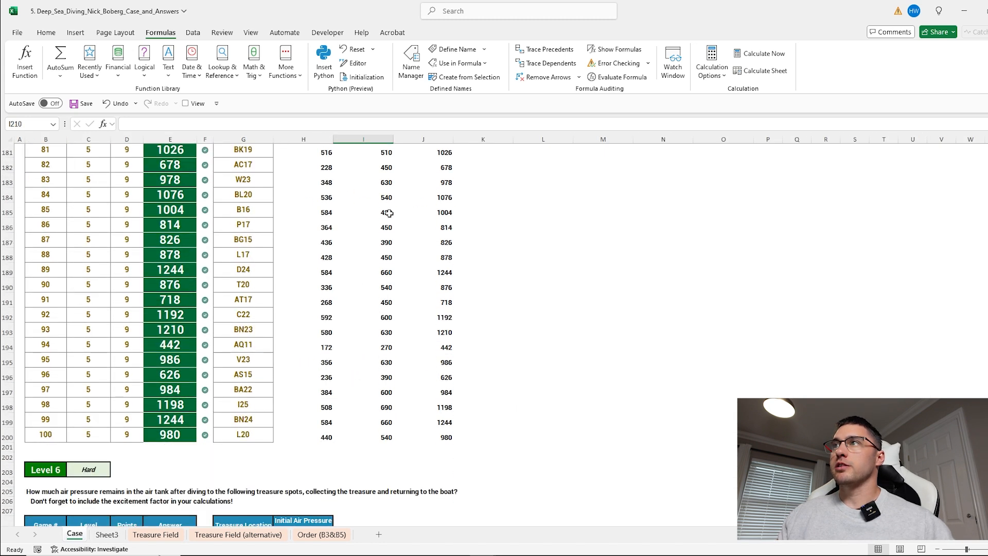
scroll(389, 213, "up", 3)
left_click(385, 244)
key("ctrl+c")
left_click(107, 534)
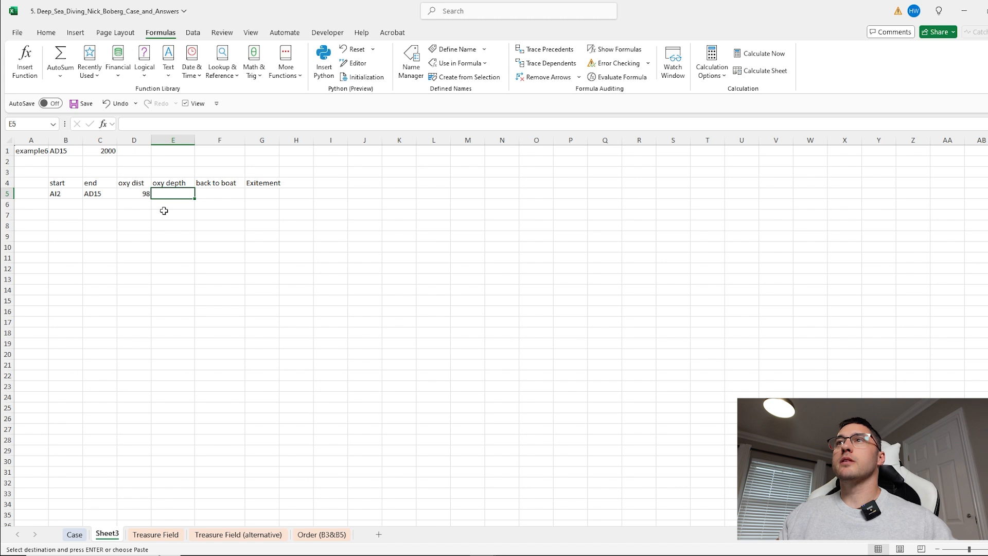
key("ctrl+v")
key("ctrl+z")
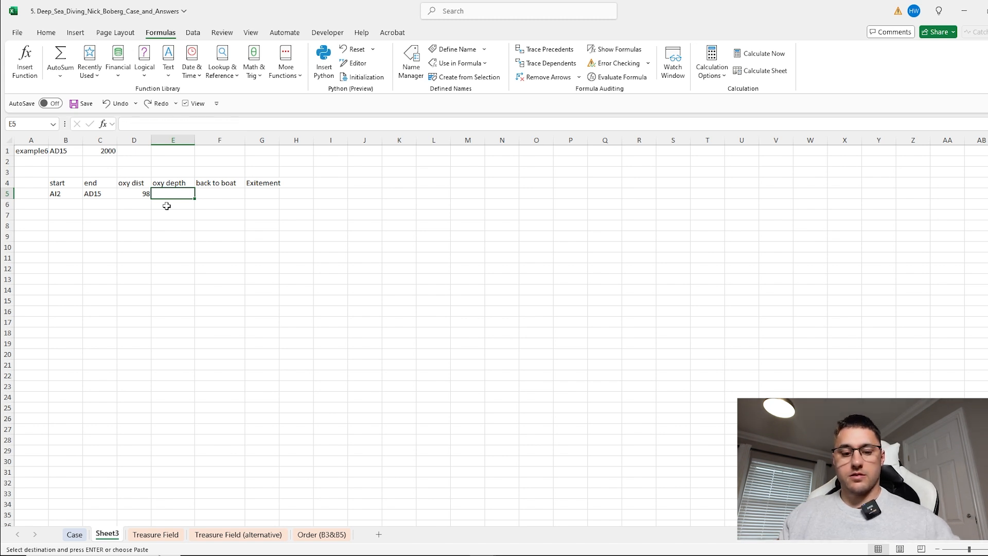
key("ctrl+alt+v")
key("f")
key("Return")
key("F2")
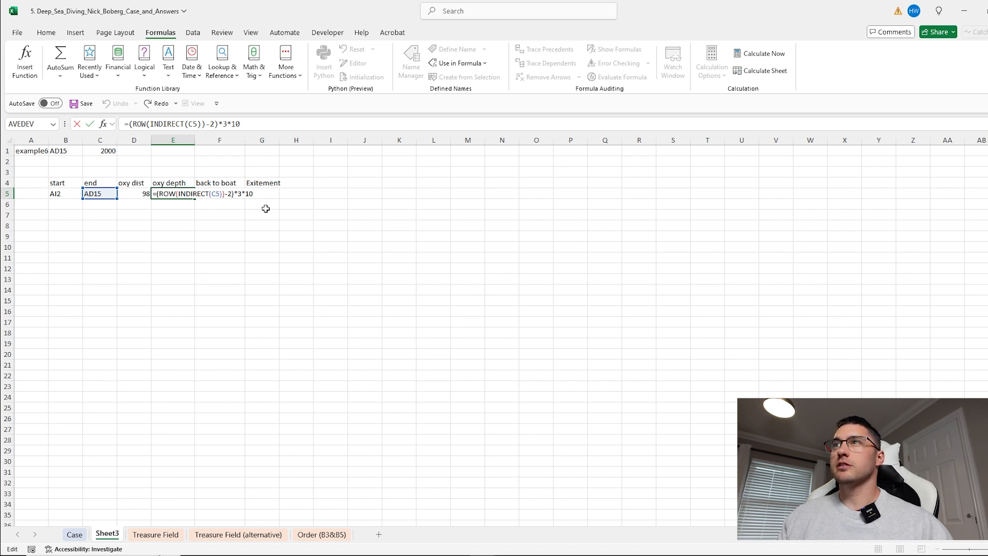
key("ctrl+Return")
Calculate the back to boat distance in F5 with =distance(C5,"AI2")
left_click(220, 194)
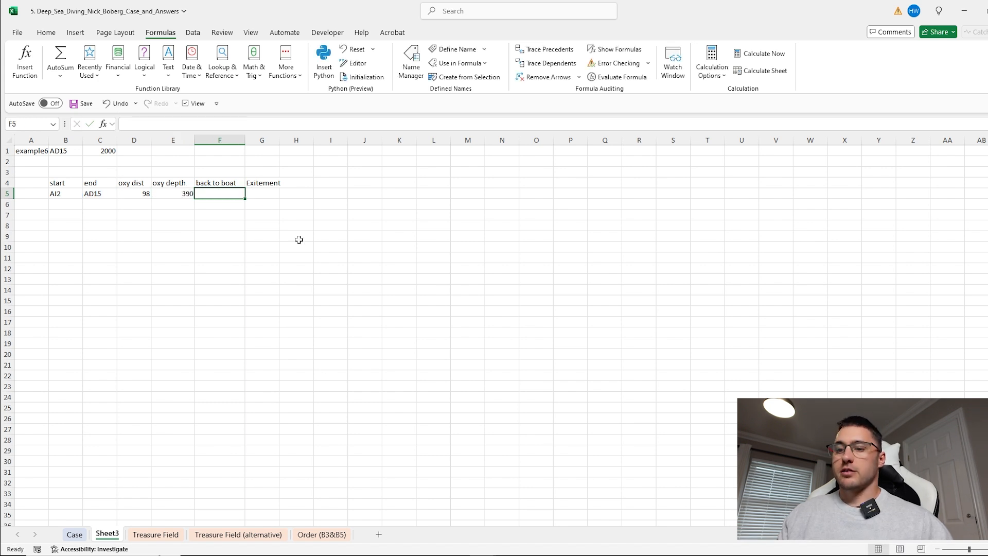
type("=dis")
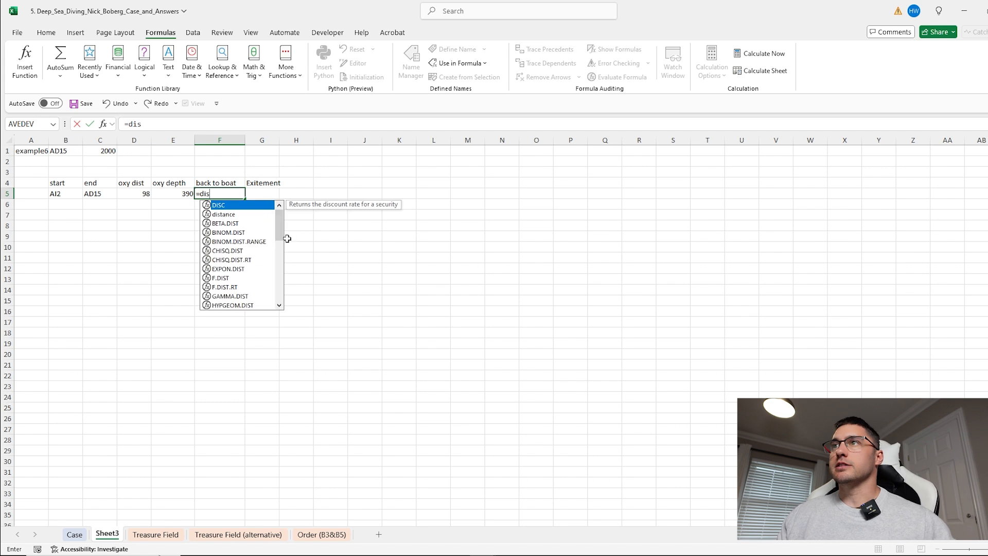
key("Down")
key("Tab")
left_click(105, 192)
type(",\"")
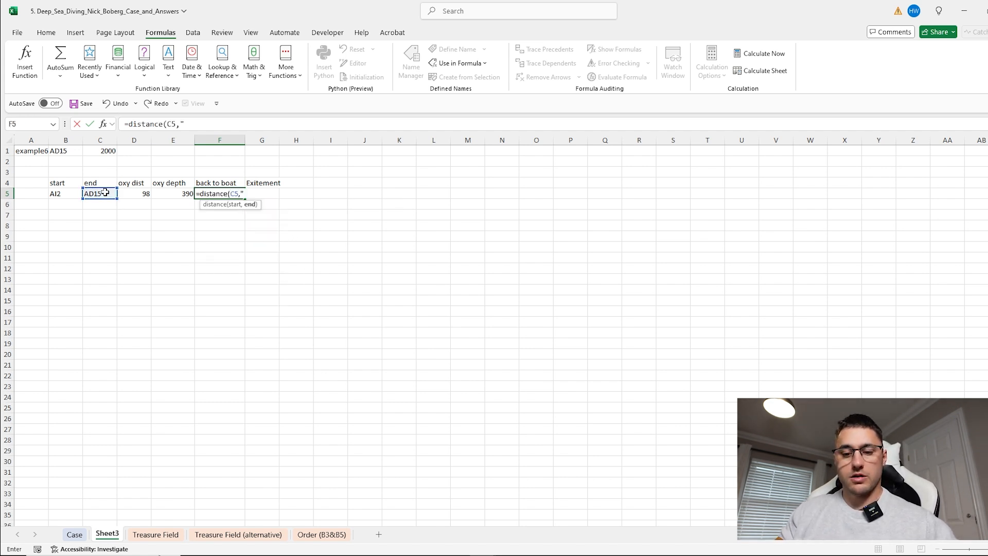
type("AI2\")")
key("Return")
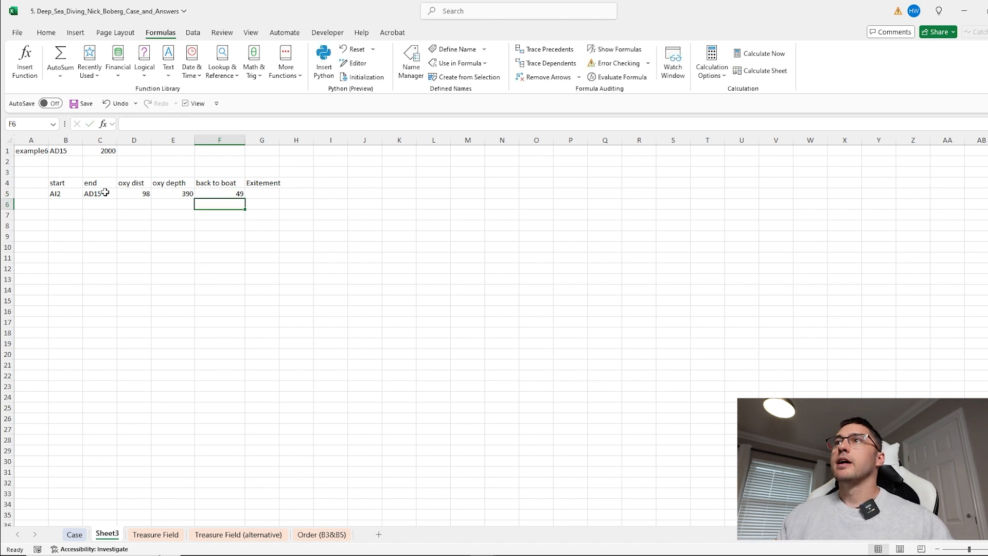
Rename the Treasure Field sheet to M
left_click(273, 192)
type("=")
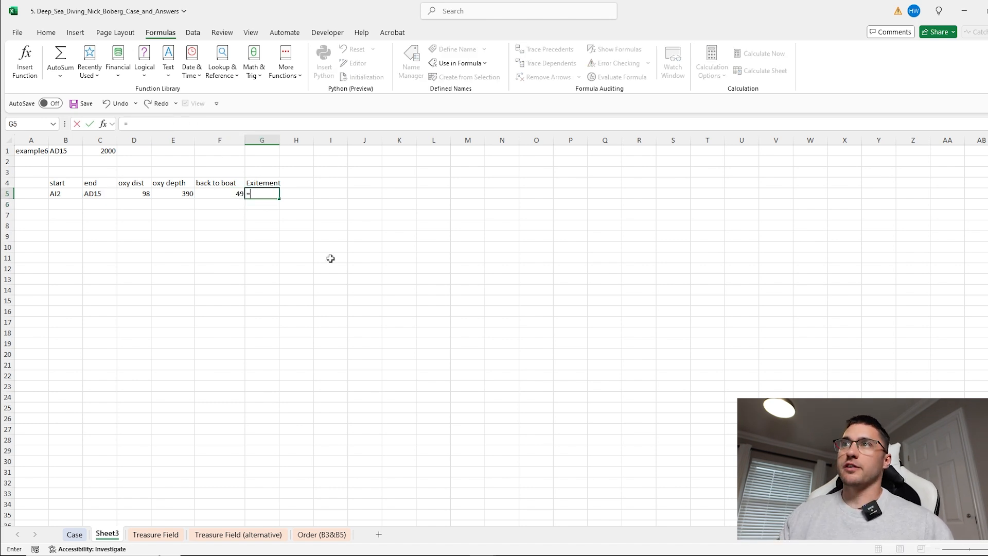
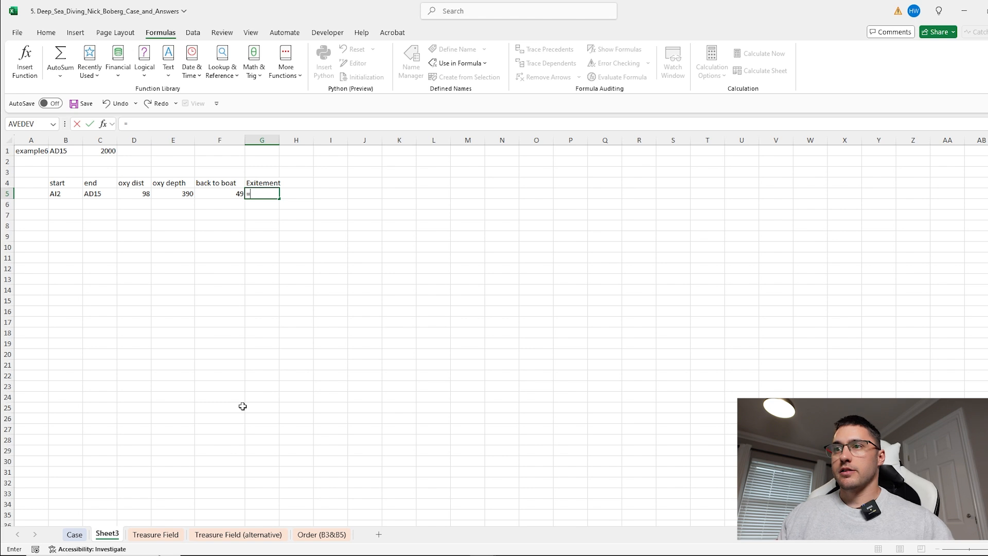
key("Escape")
left_click(171, 535)
type("M")
key("Return")
Retrieve the treasure at the end location on sheet M by entering =INDIRECT("M!"&C5) in G5 of Sheet3
key("ctrl+Page_Up")
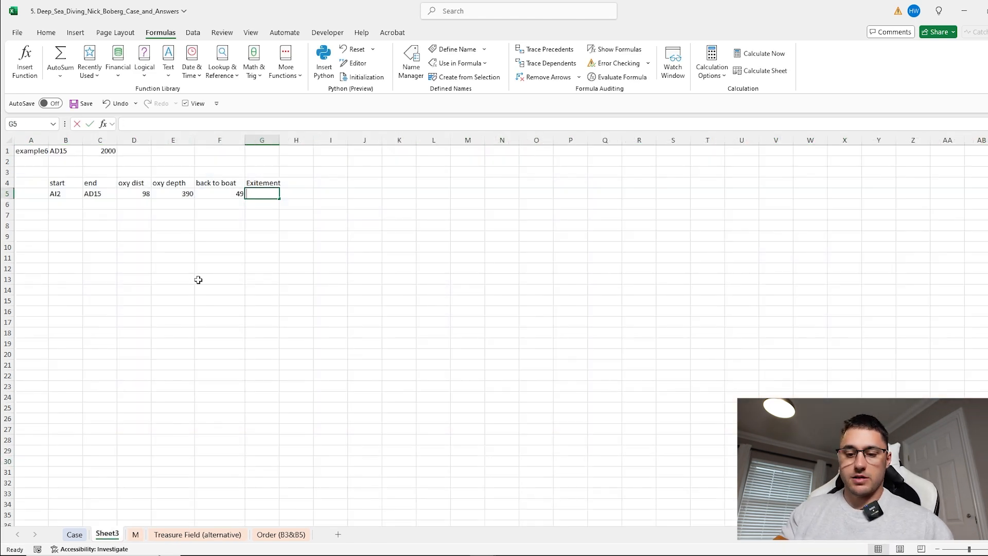
type("=indir")
key("Tab")
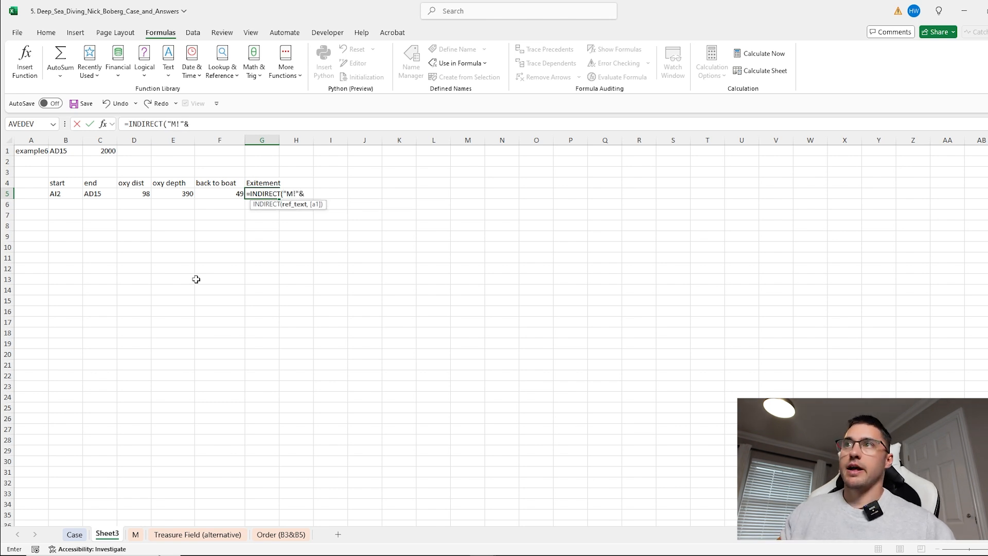
left_click(104, 191)
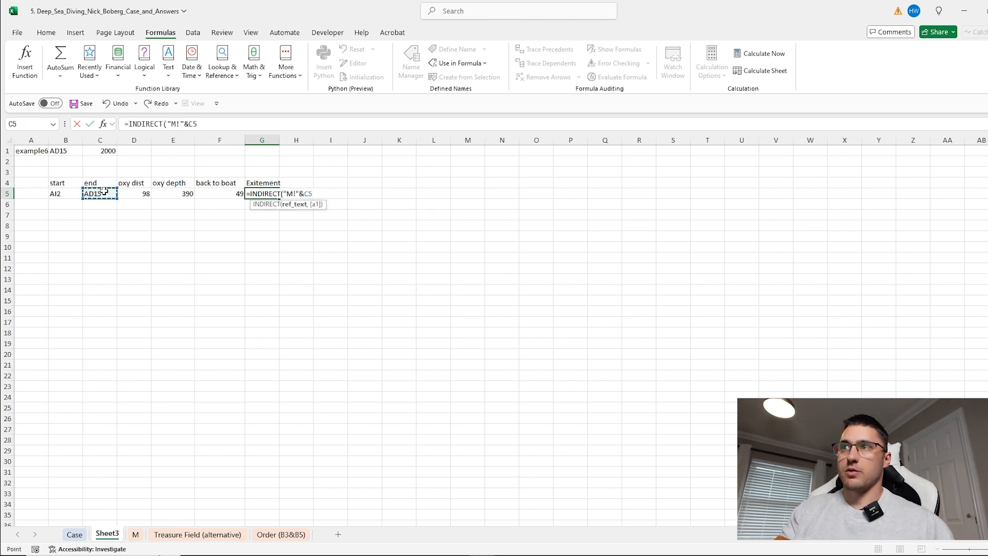
key("Return")
Wrap the G5 formula in an XLOOKUP that searches treasure and returns excite: =XLOOKUP(INDIRECT("M!"&C5),treasure,excite)
left_click(264, 195)
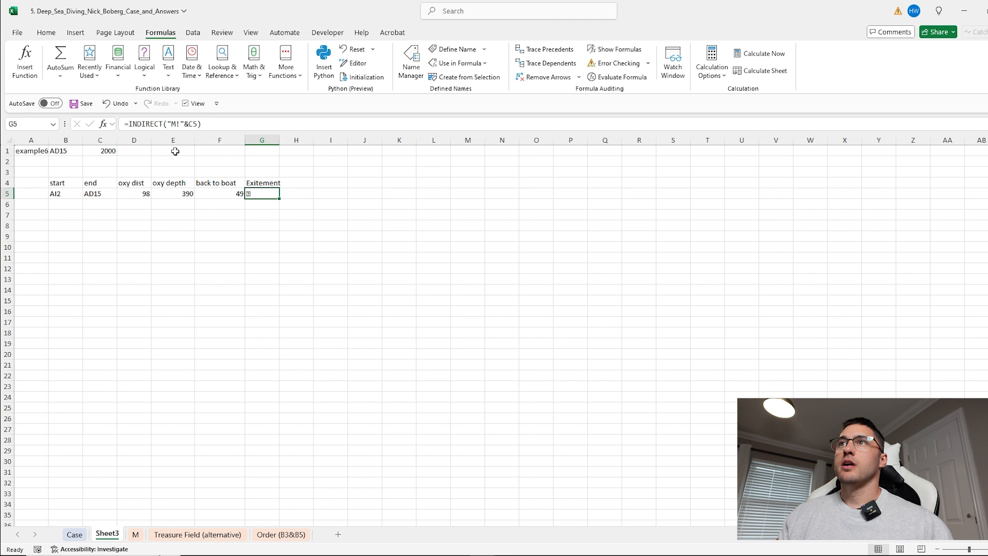
left_click(130, 124)
type("XLOOKUP(INDIRECT(\"M!\"&C5)")
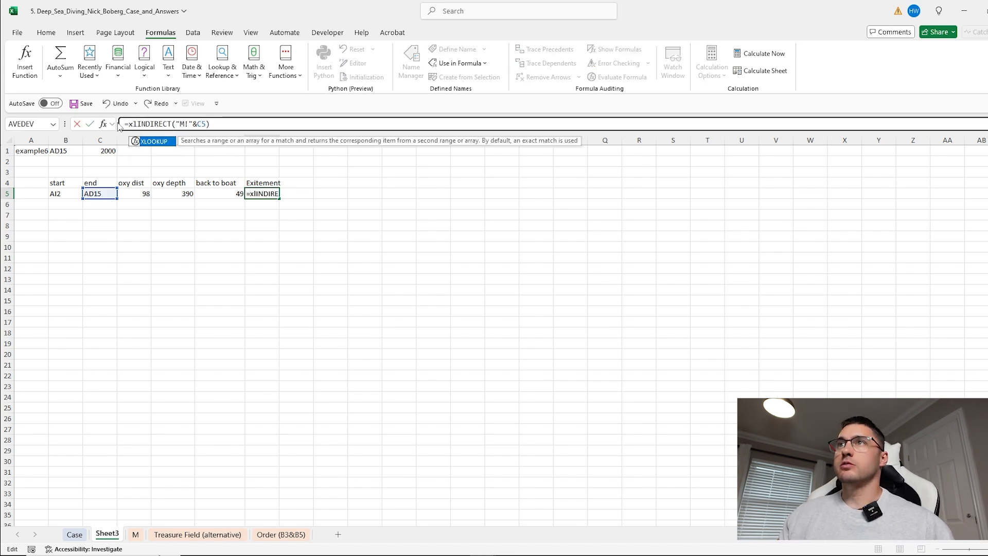
type(",tr")
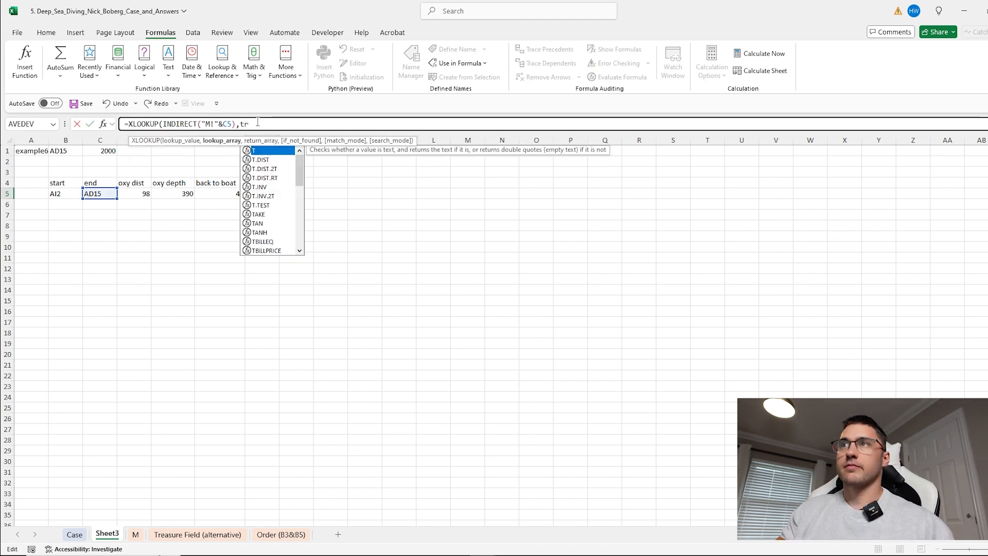
type("easure,ex")
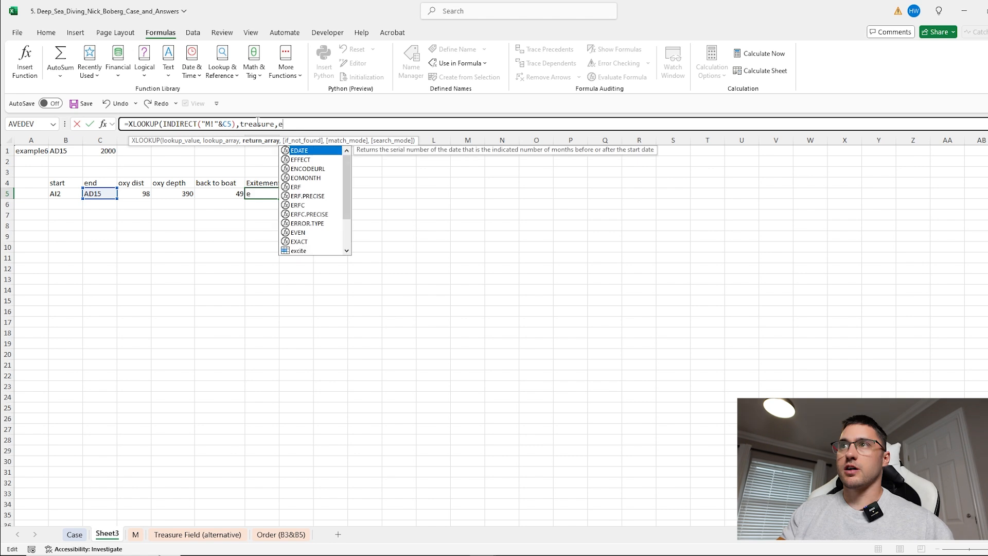
key("Tab")
type(")")
key("Return")
Multiply the excitement lookup in G5 by 25
left_click(252, 193)
left_click(311, 125)
type("*25")
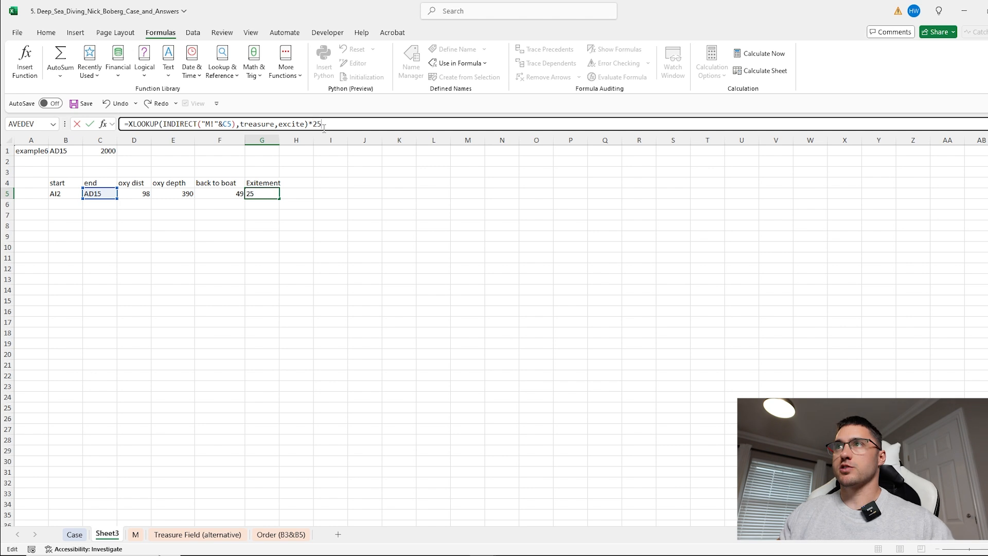
key("Return")
left_click(271, 192)
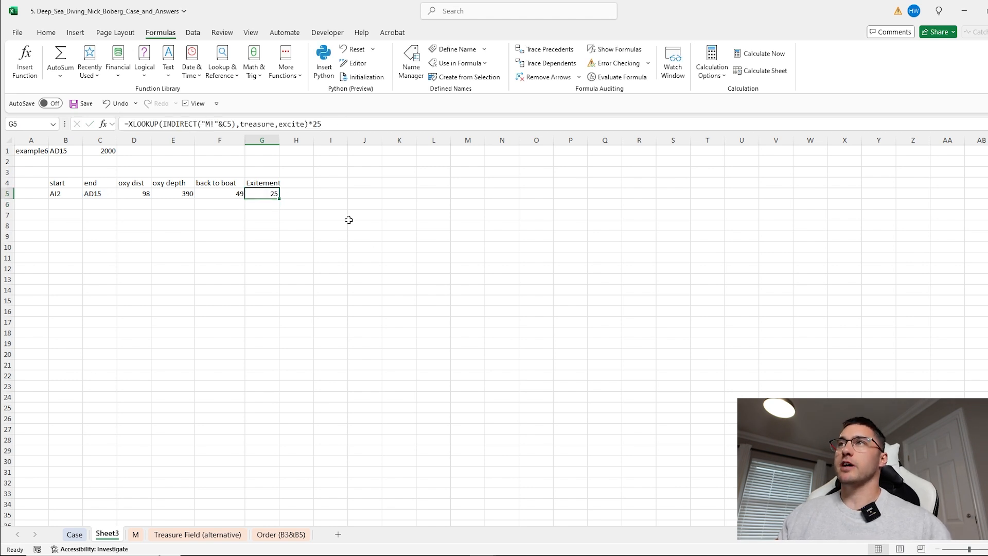
Add the header "oxy remaining" in H4 and widen columns G and H to fit their headers
left_click_drag(279, 140, 288, 140)
left_click(304, 182)
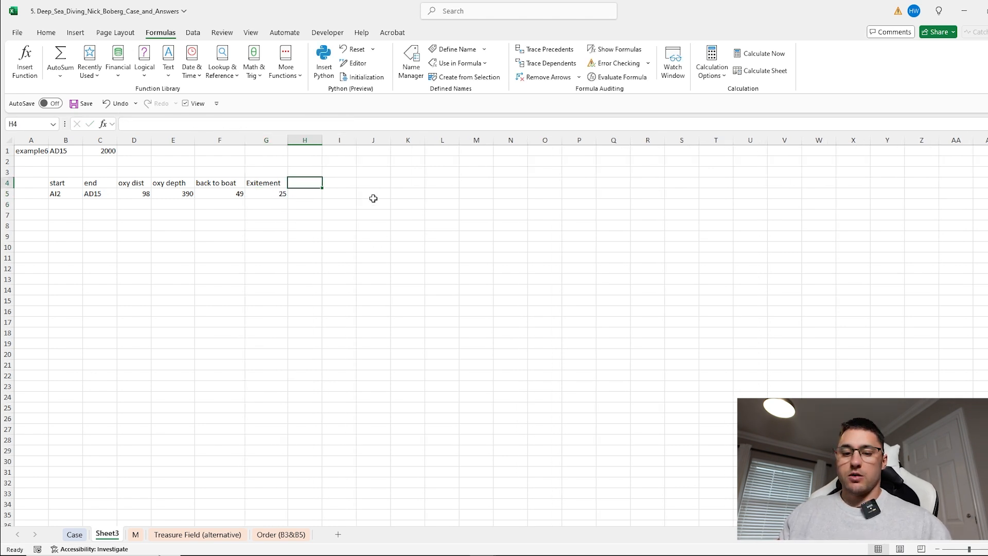
type("oxy remaining")
key("Return")
left_click_drag(324, 139, 355, 253)
Calculate the remaining oxygen in H5 with =$C$1-SUM(D5:G5), accepting the closing-parenthesis correction
type("=")
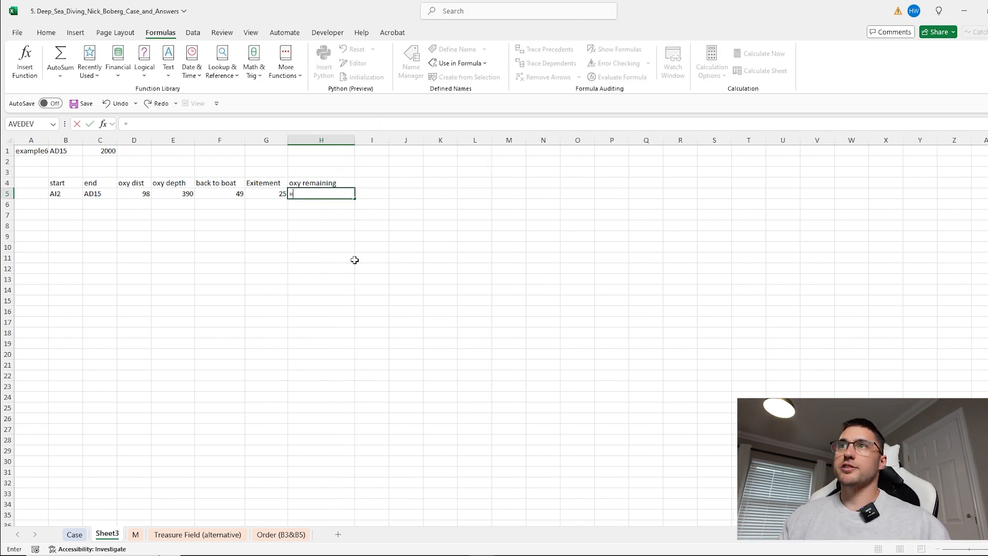
left_click(105, 150)
key("F4")
type("-")
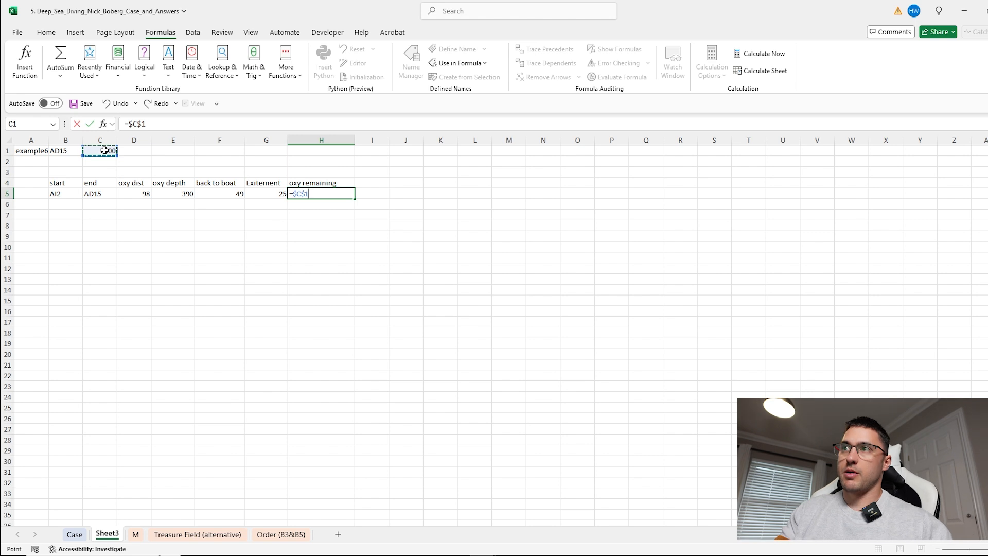
type("sum(")
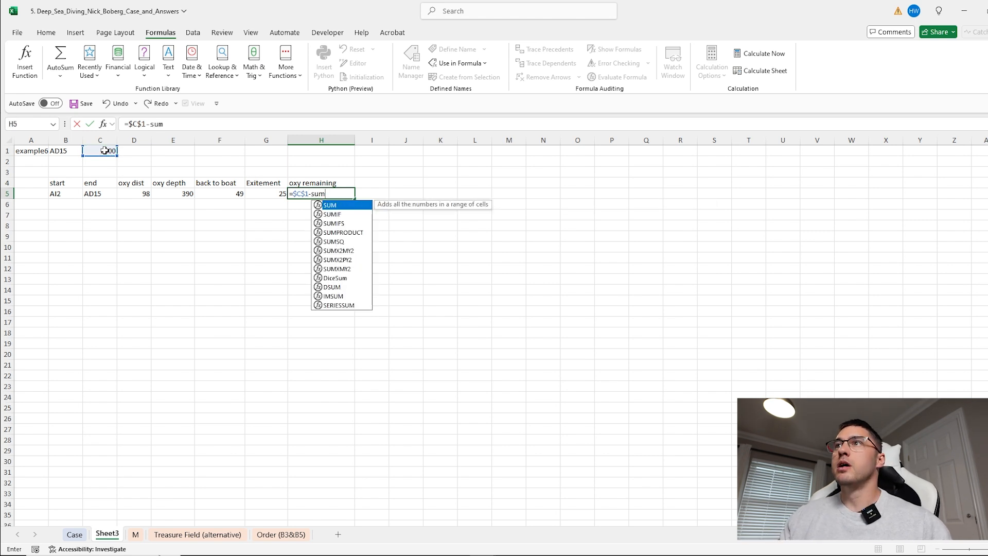
left_click_drag(261, 193, 123, 194)
key("Return")
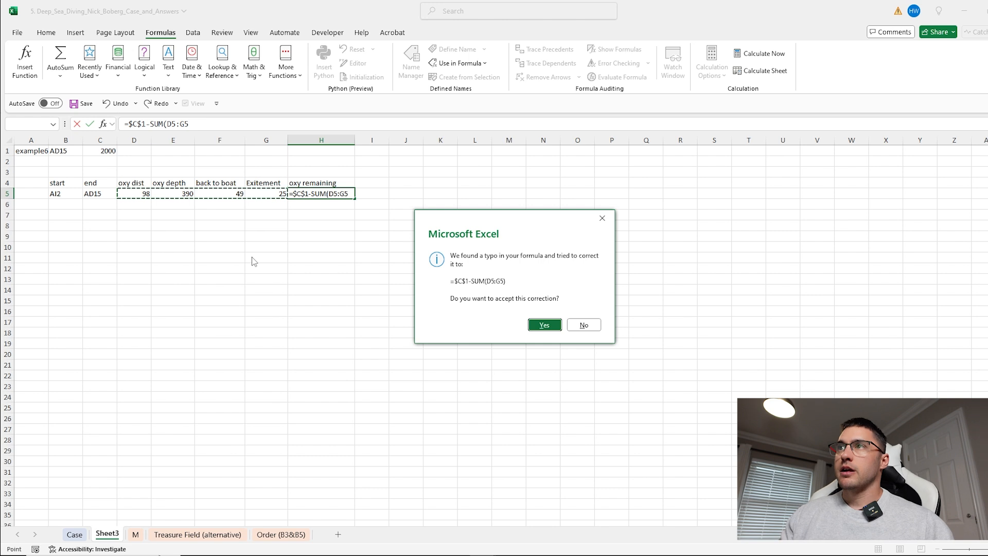
key("Return")
left_click(332, 195)
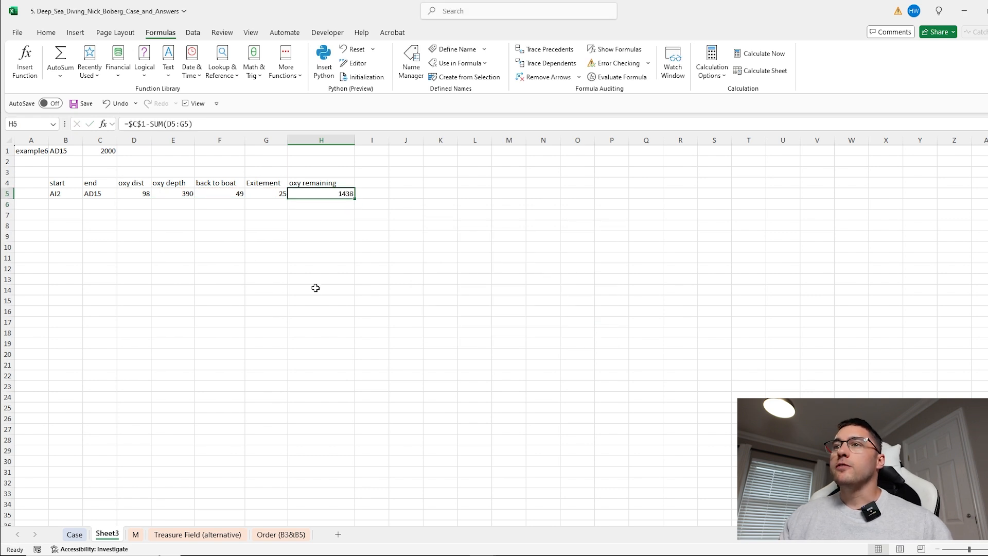
Compare the remaining oxygen with the Example6 answer on the Case sheet and check the formulas in D5 and E5
key("ctrl+Page_Up")
scroll(255, 415, "down", 10)
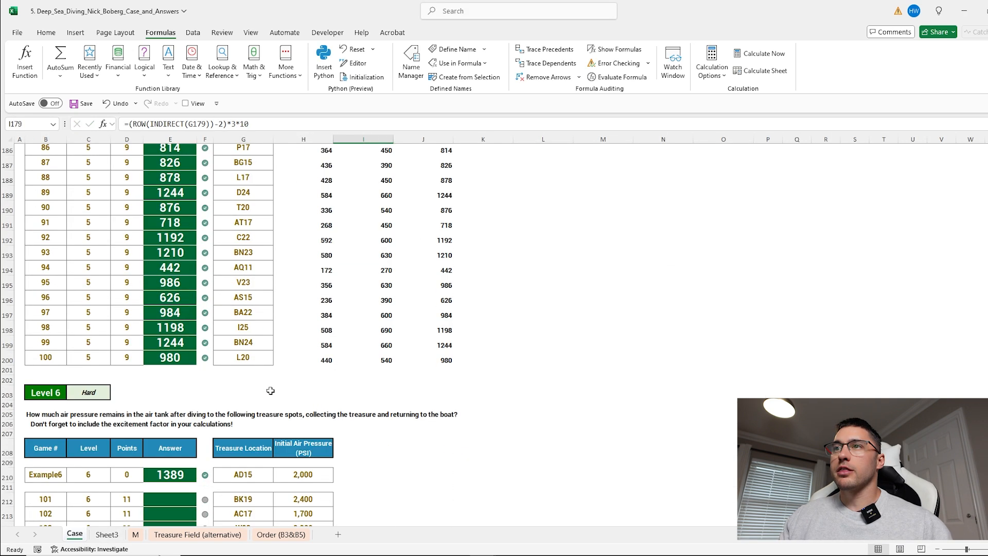
left_click(192, 286)
key("ctrl+Page_Down")
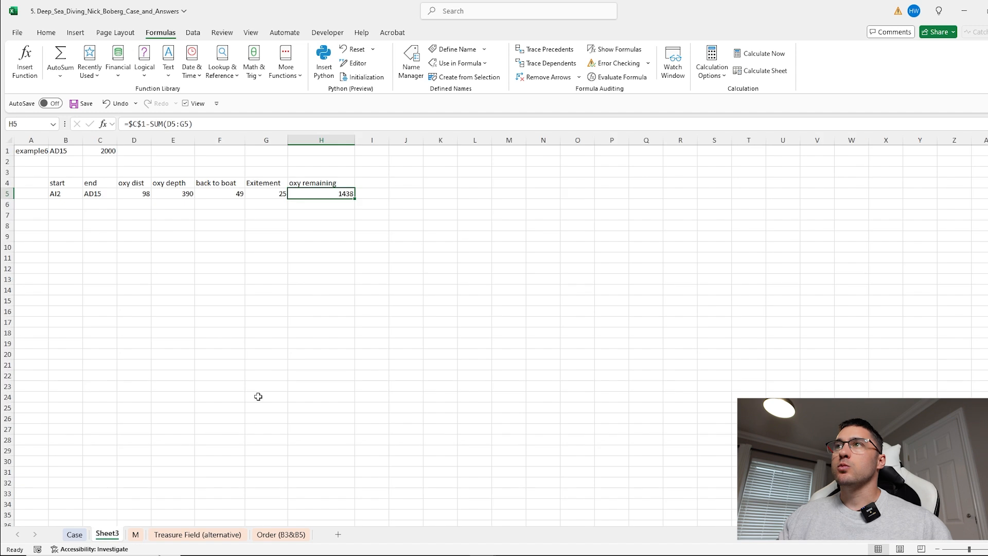
left_click(126, 195)
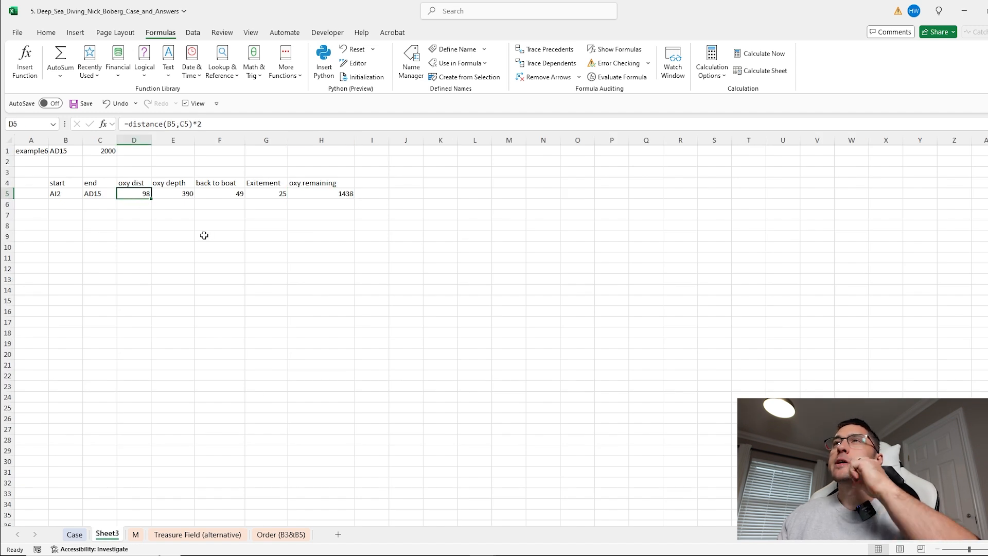
left_click(175, 196)
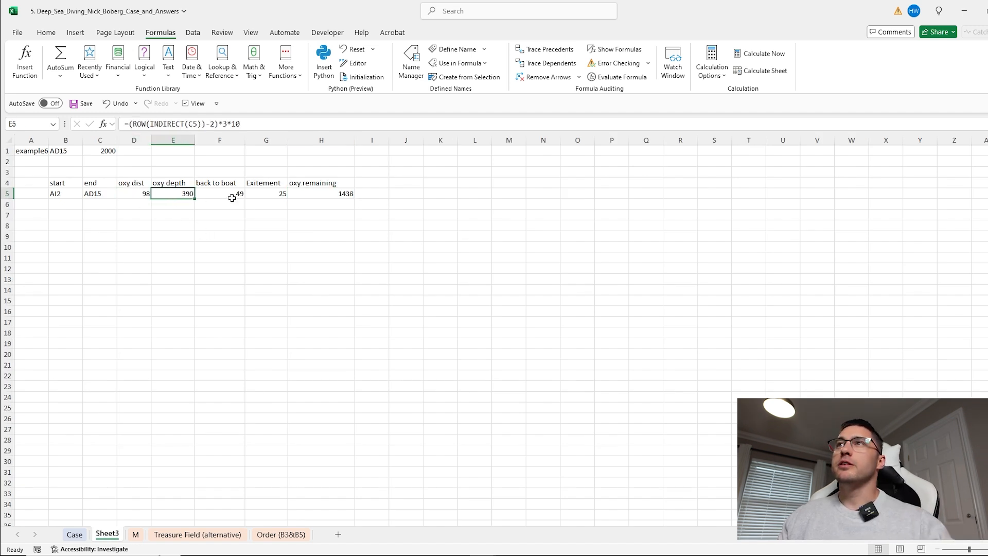
left_click(250, 124)
key("Escape")
Change the back to boat formula in F5 to =distance(C5,"AI2")*2 and check H5 against the Example6 answer
left_click(232, 195)
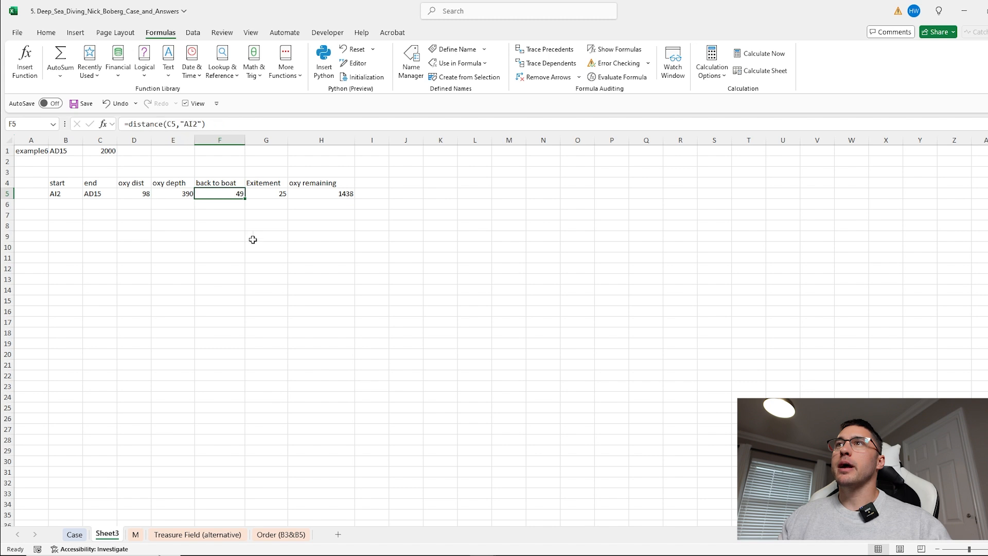
left_click(212, 123)
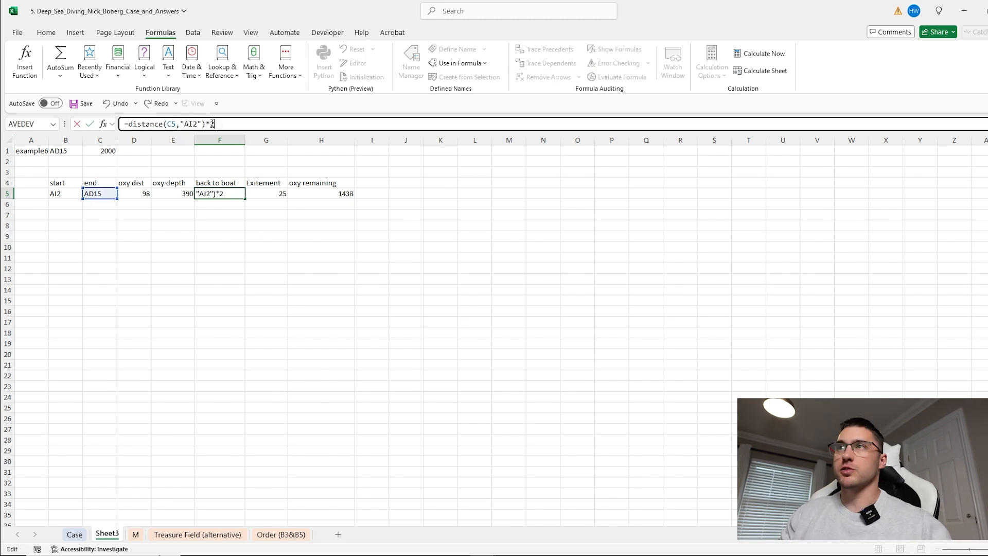
key("Return")
key("Up")
left_click(338, 193)
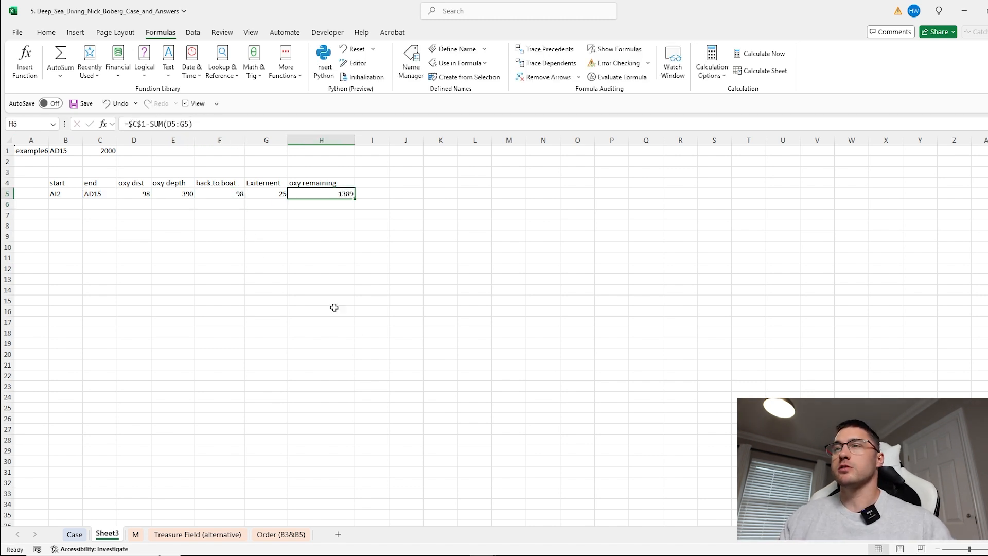
left_click(75, 536)
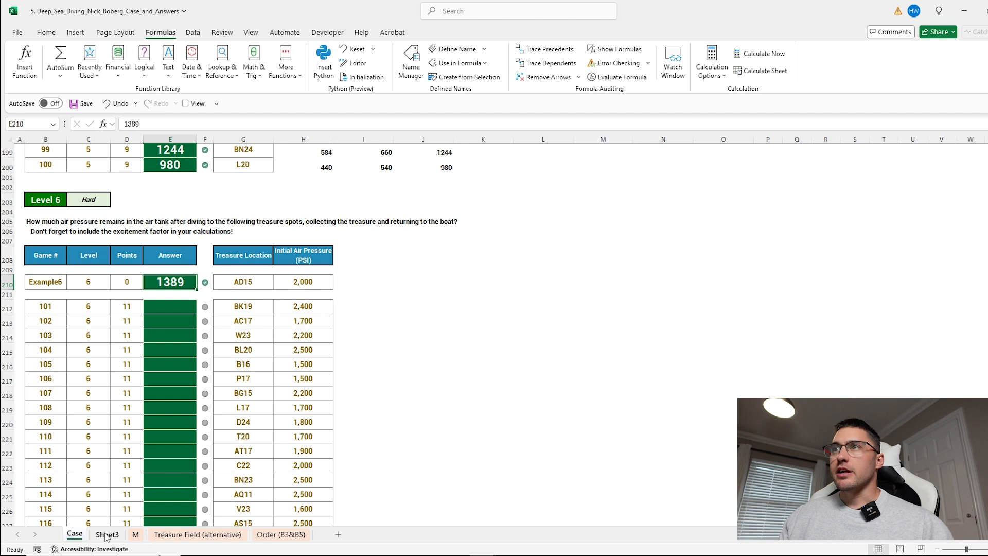
left_click(106, 535)
Copy the Level 6 game numbers 101 to 120 from the Case sheet into Sheet3 starting at K7
left_click(75, 535)
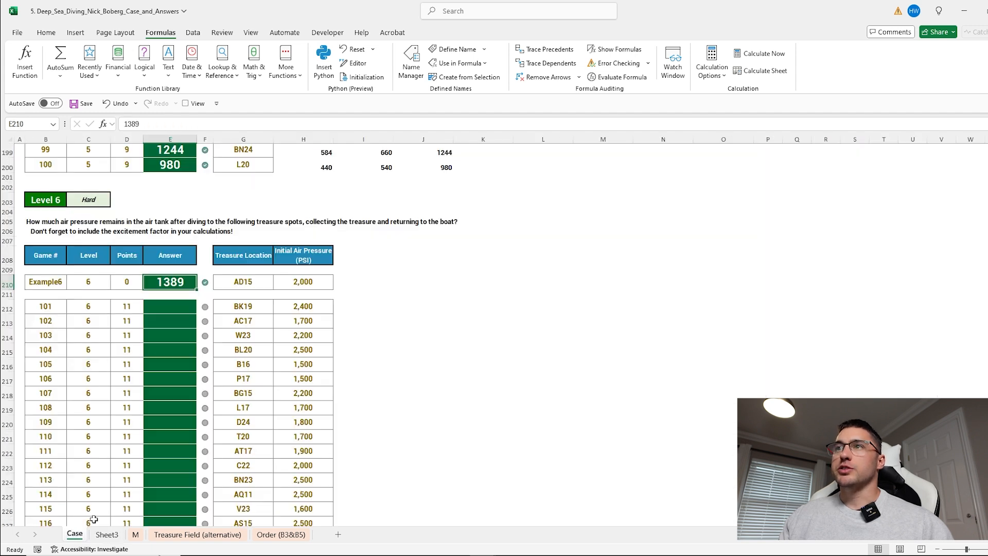
left_click(73, 305)
key("ctrl+shift+Down")
key("ctrl+c")
left_click(108, 534)
left_click(454, 212)
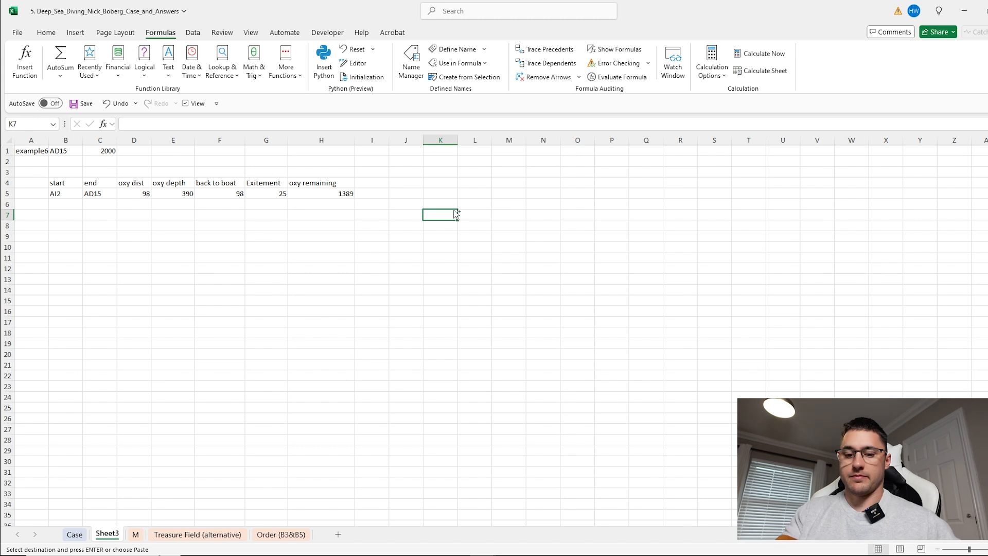
key("ctrl+v")
Link L6 to the remaining oxygen result with =H5
left_click(471, 203)
type("=")
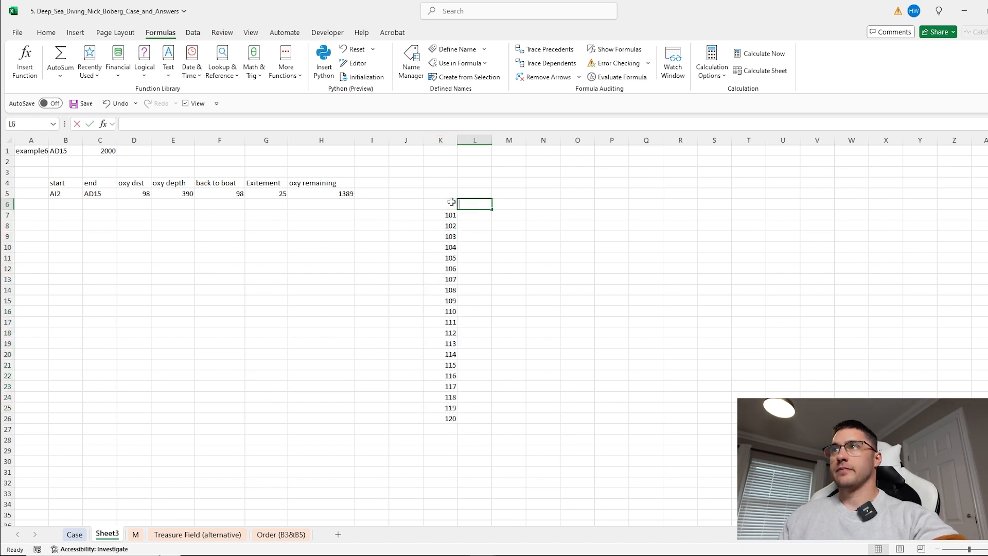
left_click(345, 192)
key("Return")
Create a what-if data table over K6:L26 with A1 as the column input cell
left_click_drag(435, 204, 475, 226)
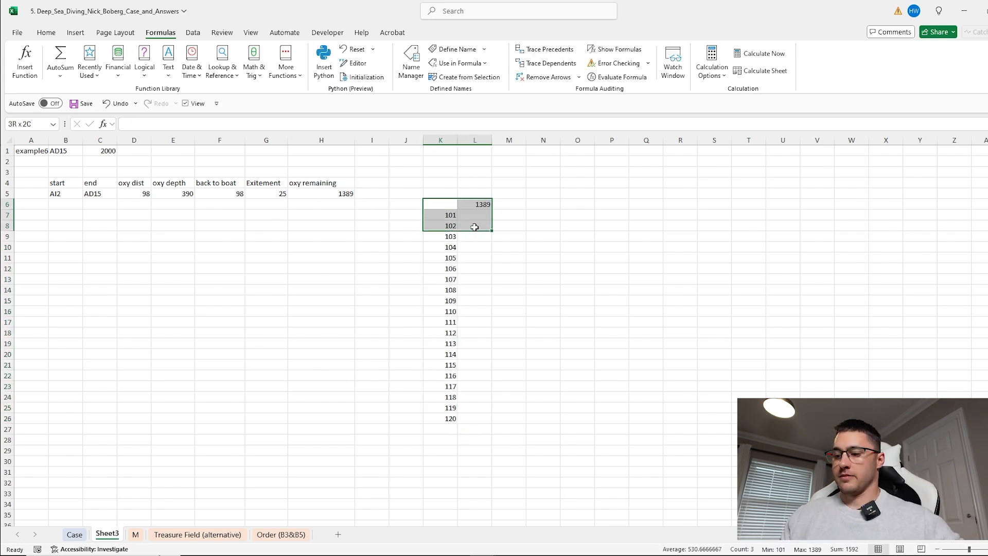
key("ctrl+shift+Down")
key("alt+a")
key("w")
key("t")
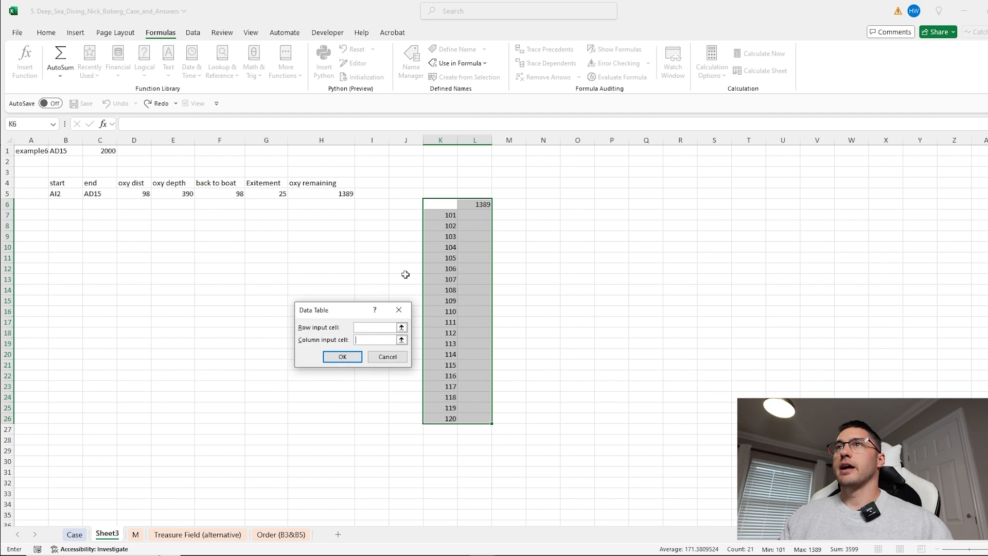
left_click(26, 151)
key("Return")
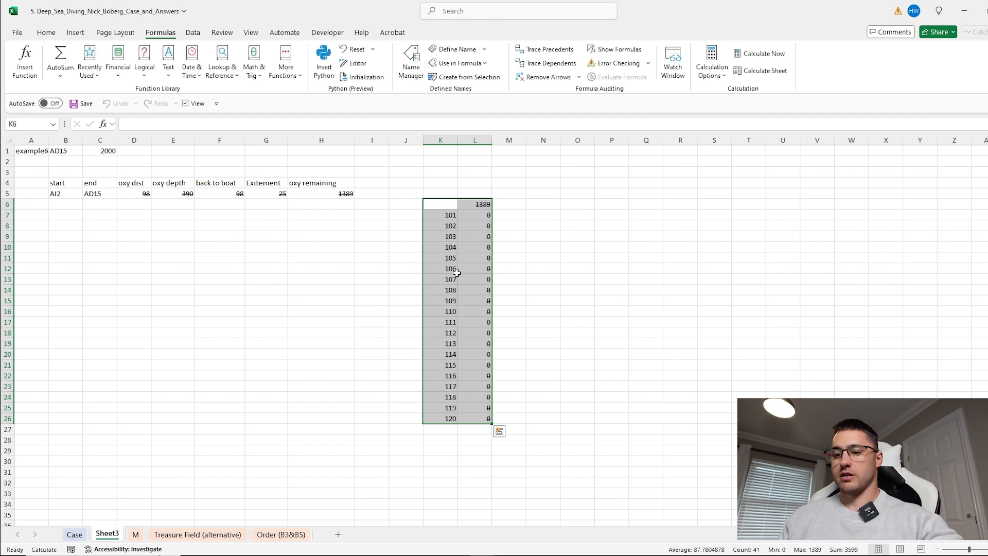
Copy the data table results in L7:L26 and paste them as values into the Level 6 answers from E212 on Case
left_click_drag(484, 215, 483, 419)
key("ctrl+c")
left_click(74, 534)
left_click(176, 244)
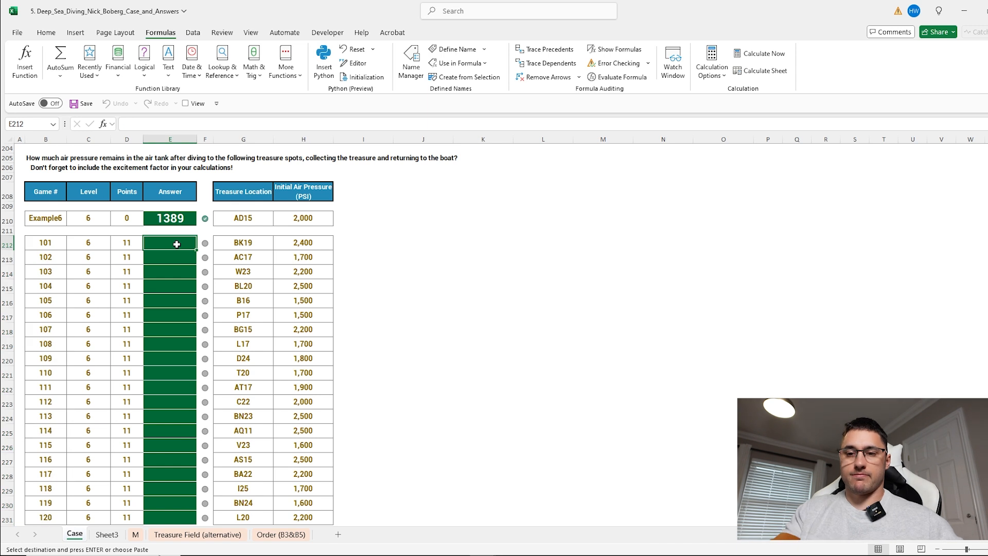
key("ctrl+v")
Read the Level 7 instructions, its 200PSI safety requirement and the planned routes on the Case sheet
scroll(216, 311, "down", 5)
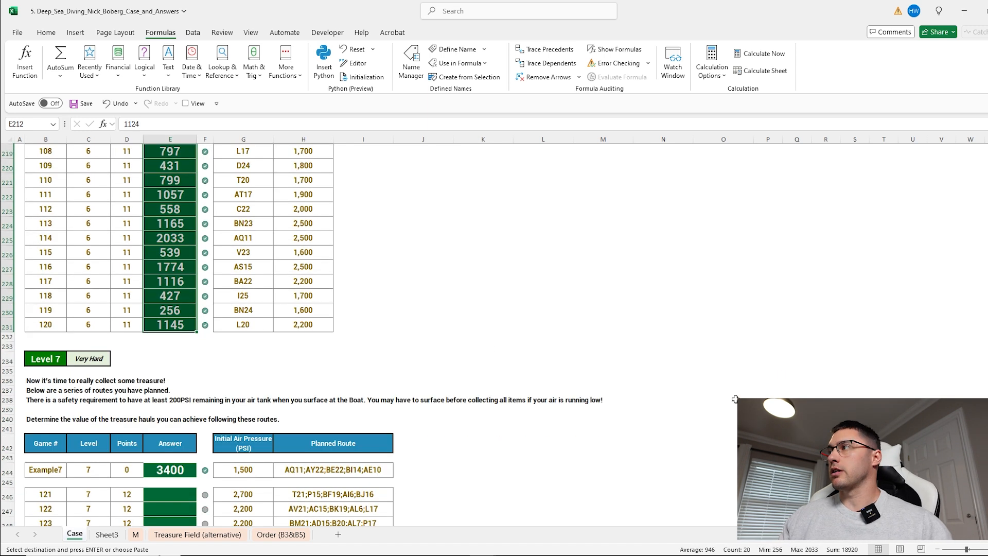
left_click(484, 336)
scroll(561, 398, "down", 6)
scroll(539, 377, "up", 1)
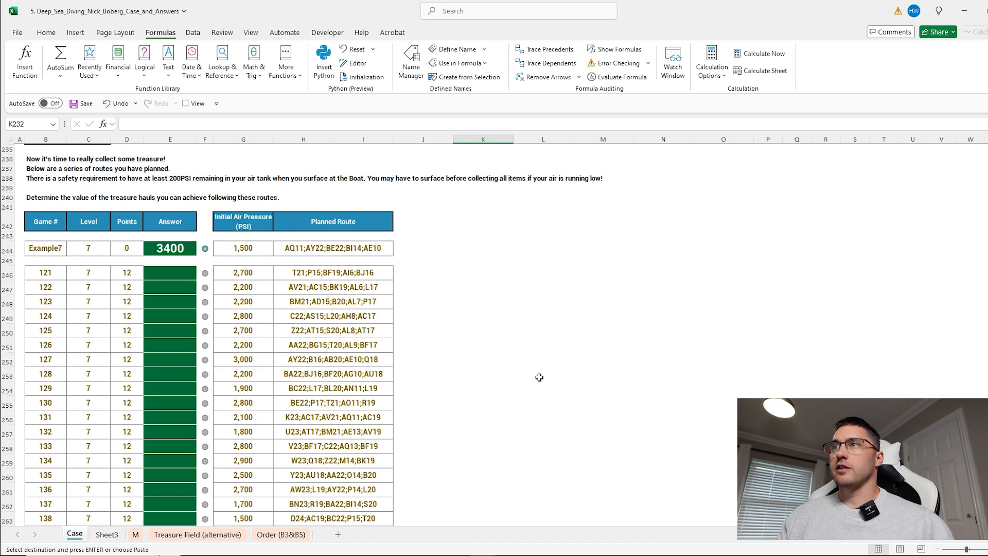
left_click(295, 276)
scroll(130, 241, "up", 1)
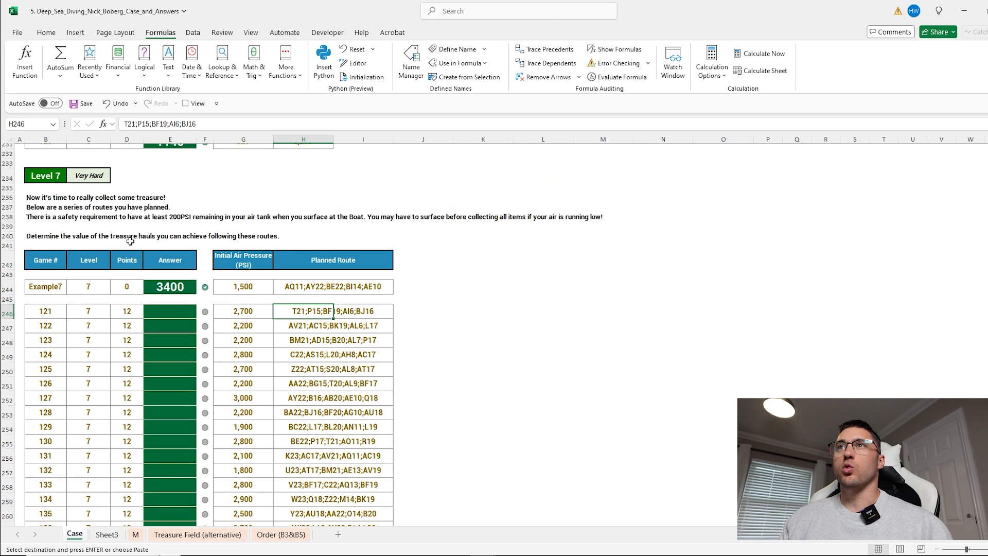
left_click_drag(39, 198, 41, 218)
scroll(153, 495, "down", 1)
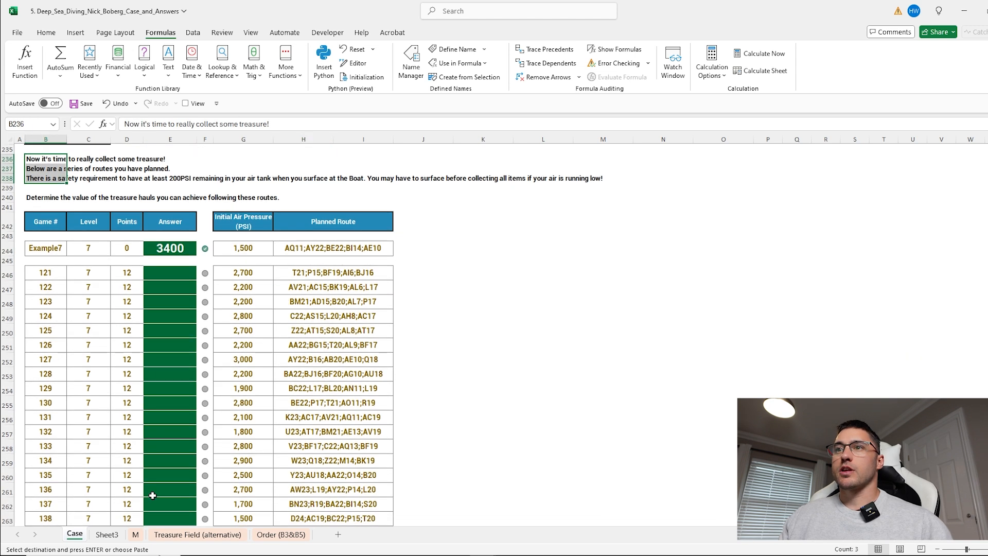
Set the game selector in A1 on Sheet3 to example7
left_click(107, 535)
left_click(33, 152)
left_click(177, 125)
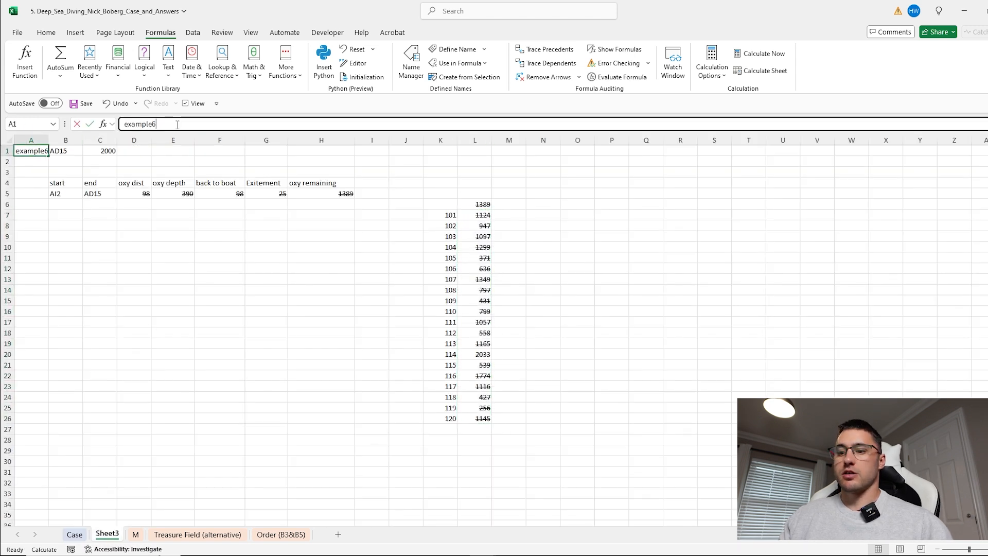
type("7")
key("Return")
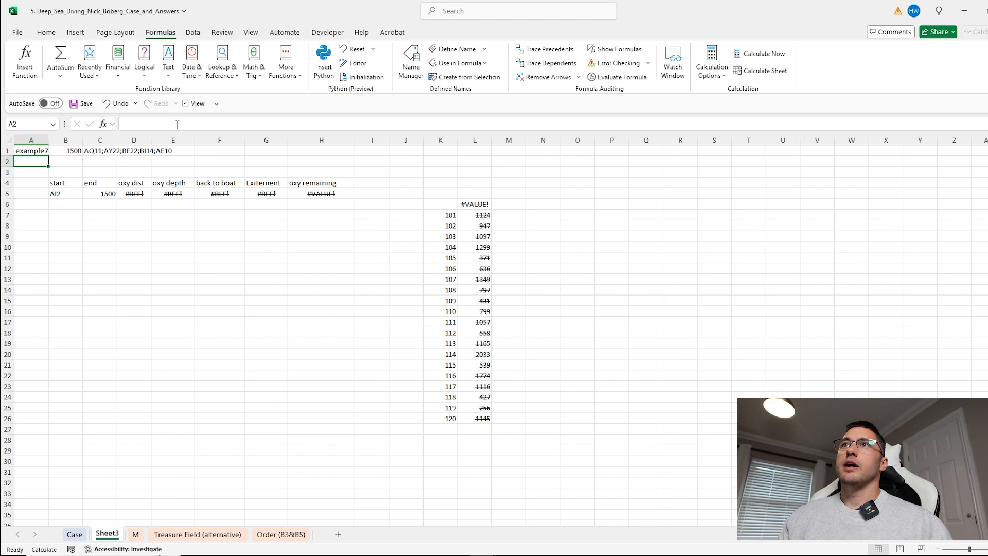
Split the planned route into the end column by entering =TEXTSPLIT(C1,,";") in C5
left_click(102, 194)
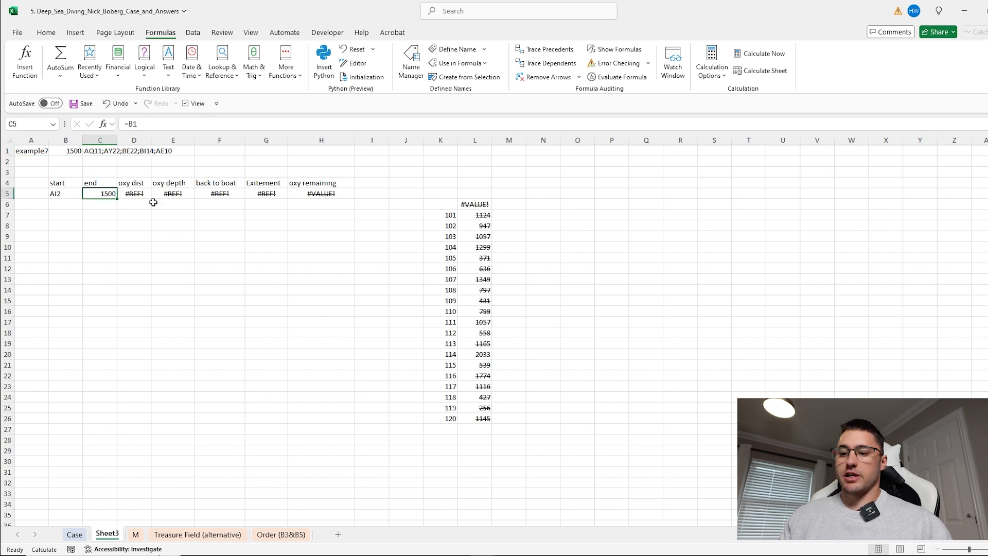
type("=text")
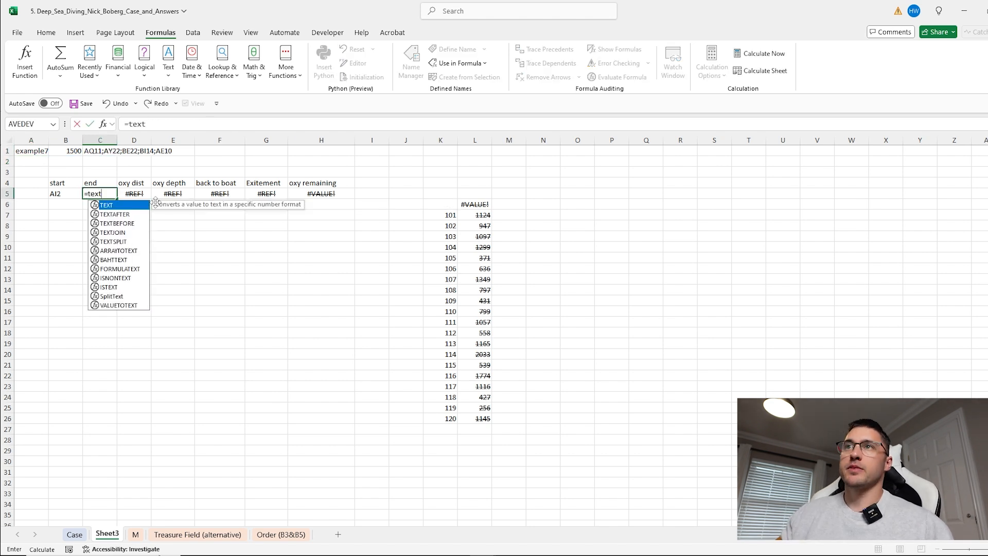
type("s")
key("Tab")
left_click(108, 151)
type(",,")
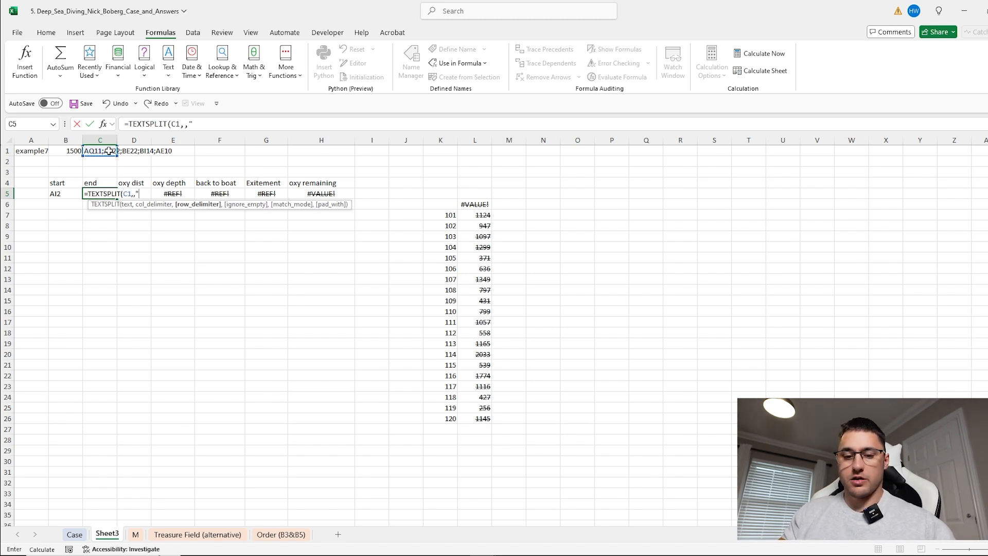
type("\";\")")
key("Return")
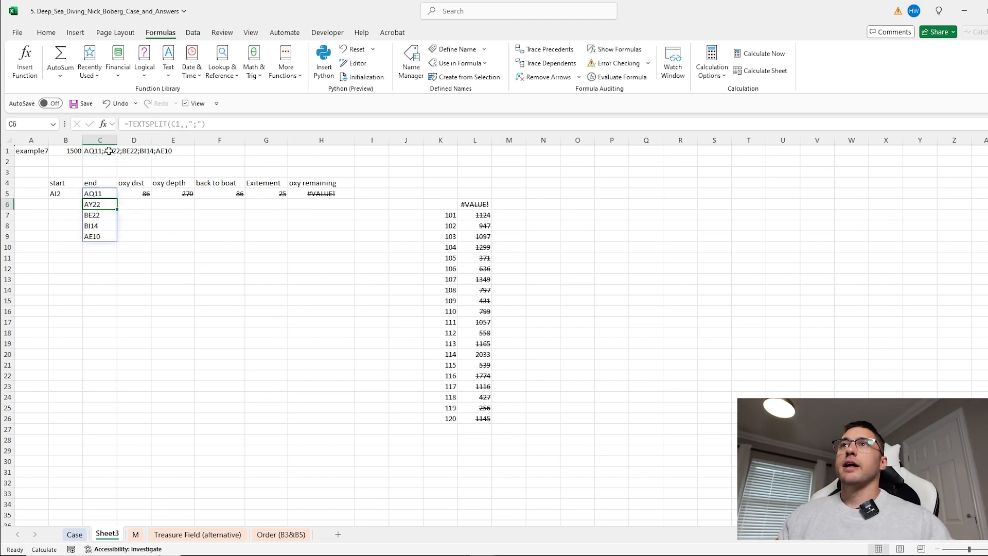
Link start cell B6 to the previous end point with =C5 and fill it down to B9
left_click(61, 203)
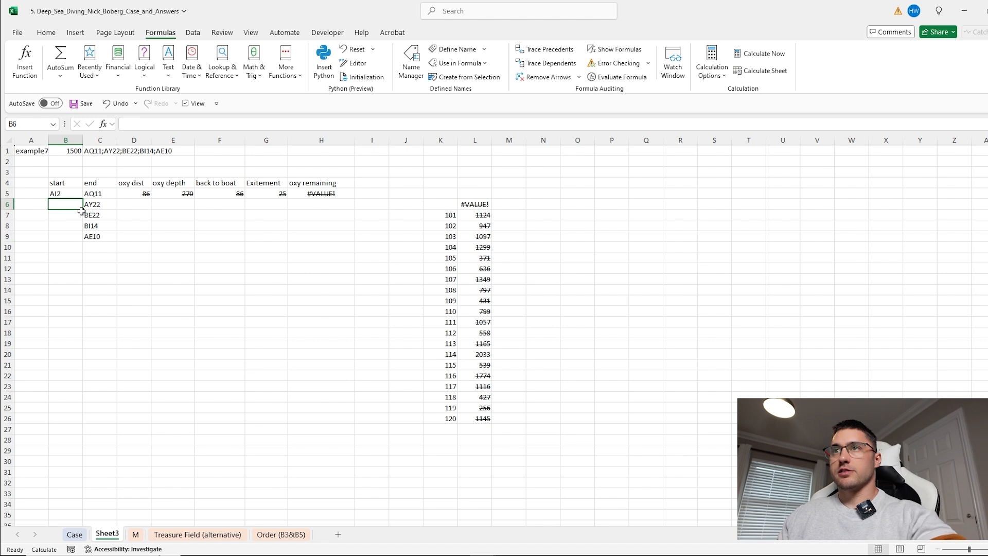
type("=")
left_click(99, 193)
key("Return")
left_click(77, 203)
double_click(83, 209)
Fill the formulas in D5:G5 down through row 9
left_click_drag(142, 194, 352, 195)
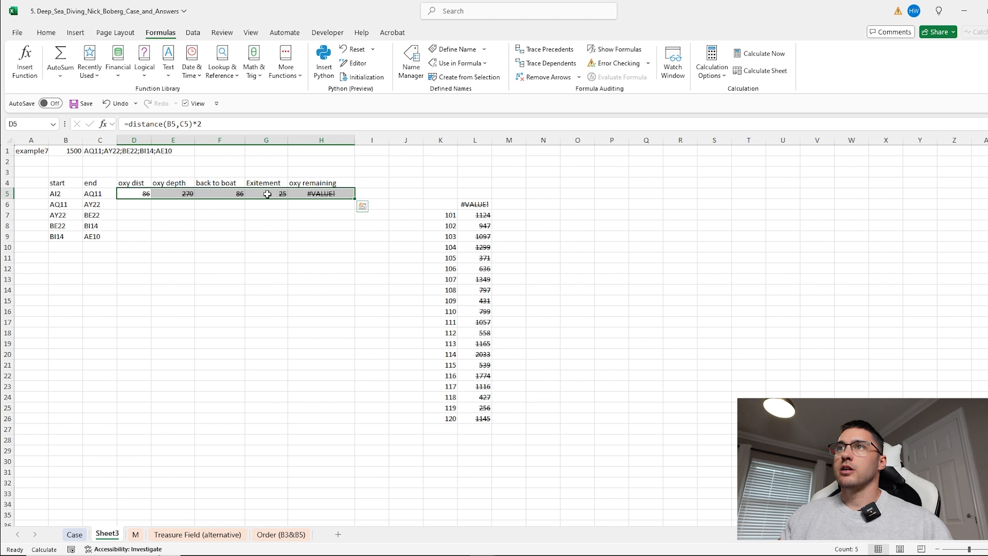
left_click_drag(267, 194, 136, 195)
double_click(288, 198)
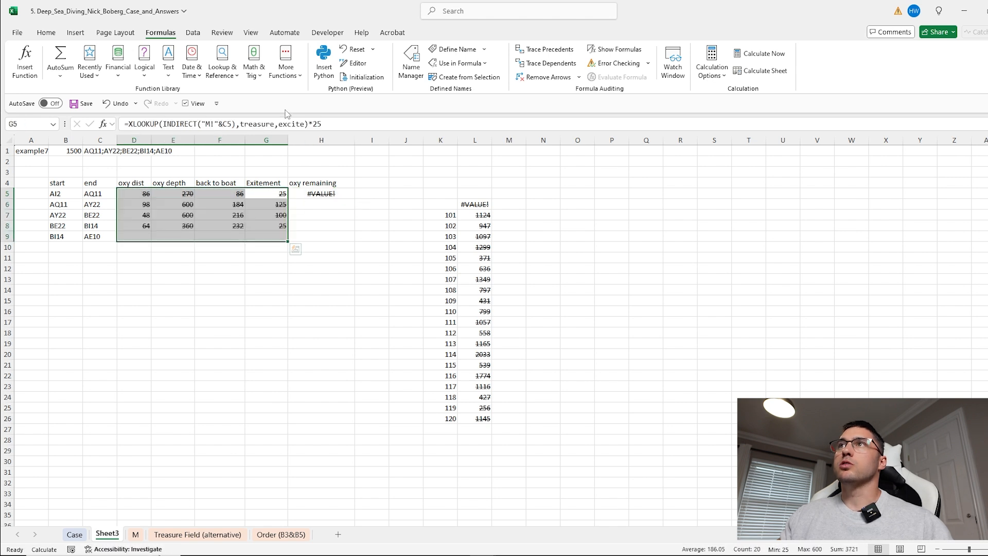
Set the workbook's calculation mode to Automatic
left_click(674, 63)
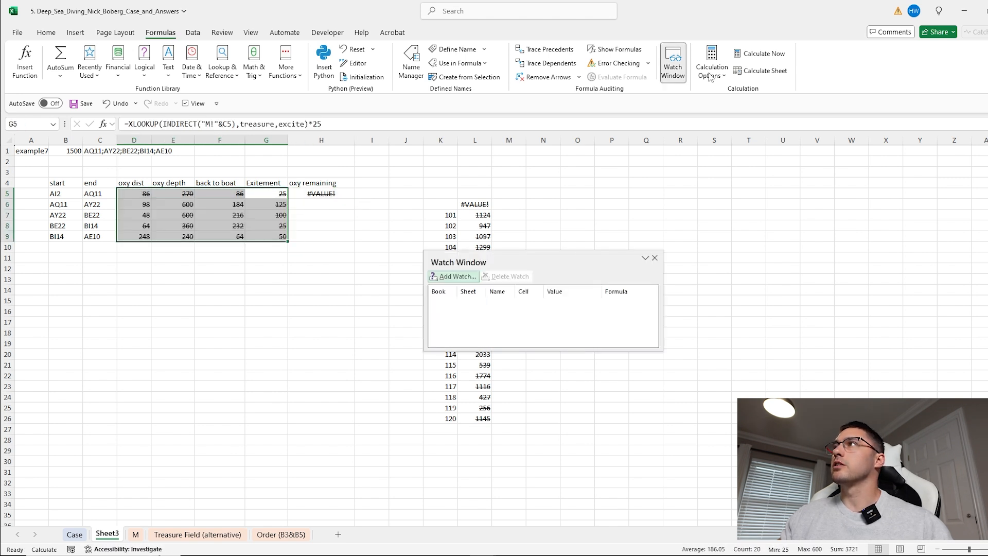
left_click(655, 259)
left_click(712, 67)
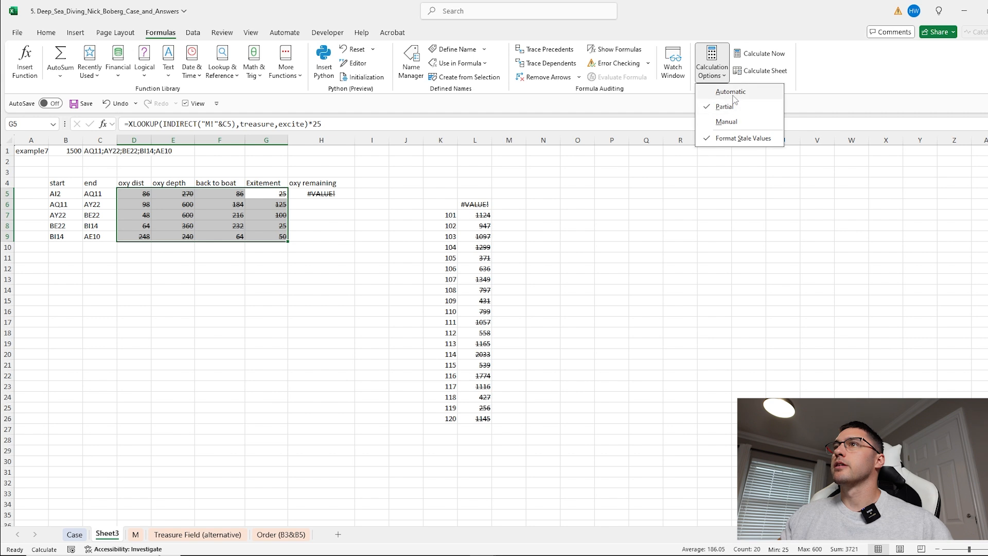
left_click(741, 91)
left_click(265, 269)
Make oxy dist cumulative by changing D6 to =distance(B6,C6)*2+D5 and filling it down to D9
left_click(140, 194)
left_click(140, 204)
left_click(227, 125)
type("+")
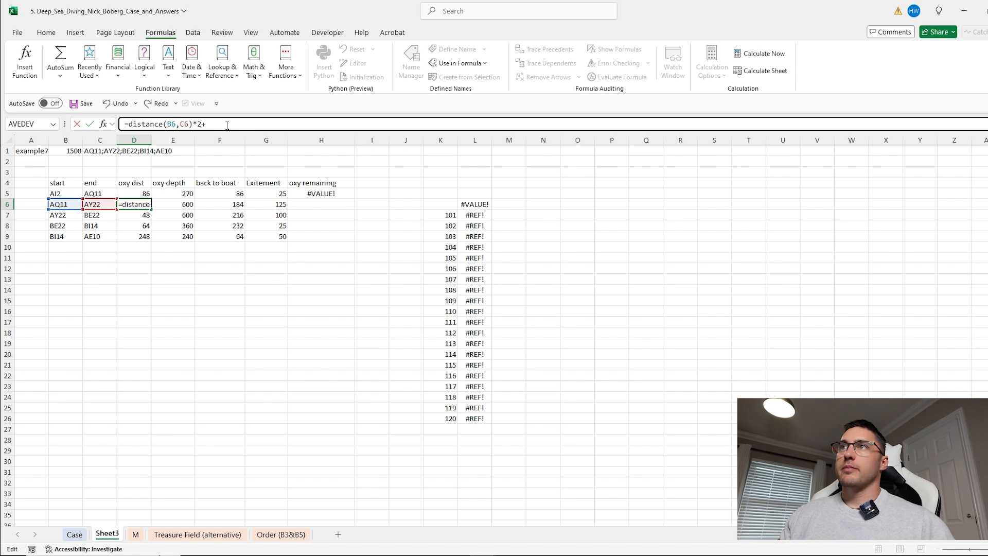
left_click(144, 194)
key("Return")
left_click(149, 206)
left_click_drag(152, 210, 150, 240)
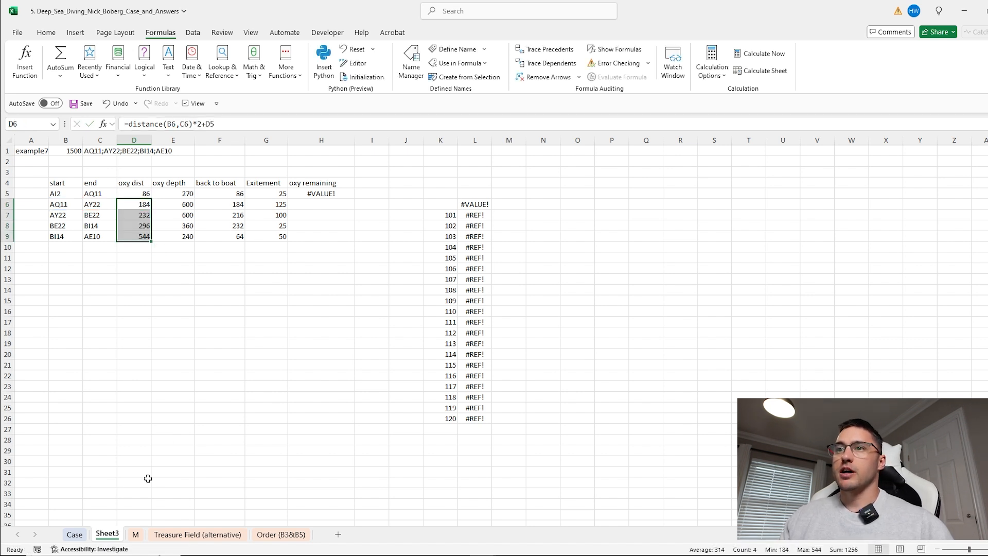
Review the air tank safety requirement on the Case sheet and the oxy depth formulas in E5:E9 on Sheet3
left_click(75, 535)
left_click(46, 178)
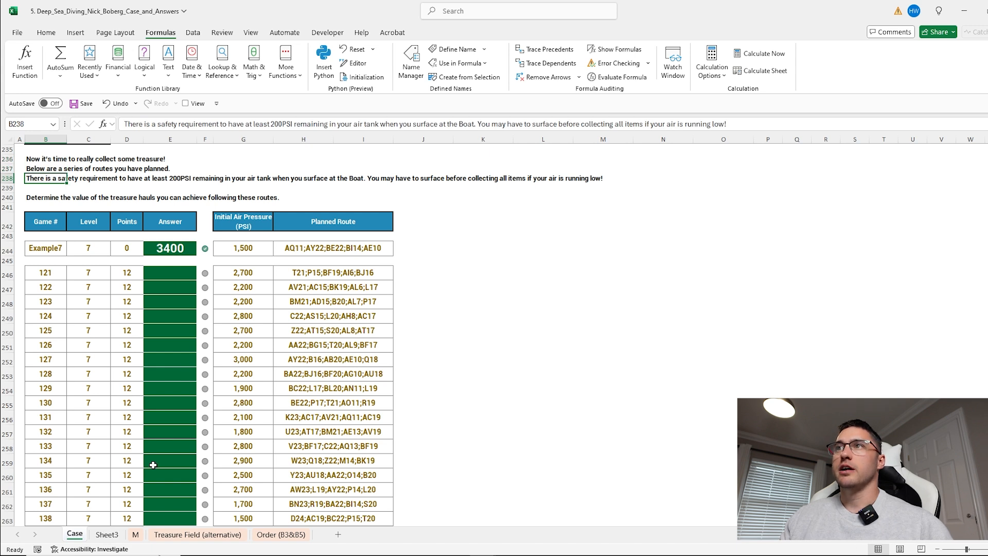
left_click(179, 254)
left_click(119, 533)
left_click(178, 205)
left_click(177, 195)
left_click(182, 207)
left_click_drag(180, 207, 181, 237)
Make oxy depth a running maximum with =MAX(E5,(ROW(INDIRECT(C6))-2)*3*10) in E6, filled down the remaining route rows
left_click(178, 205)
left_click(131, 124)
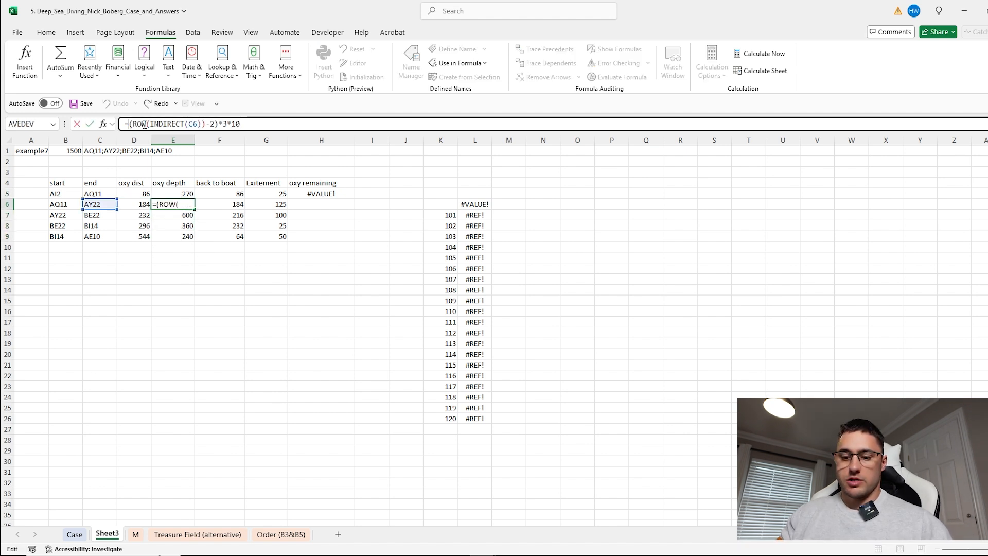
type("max(")
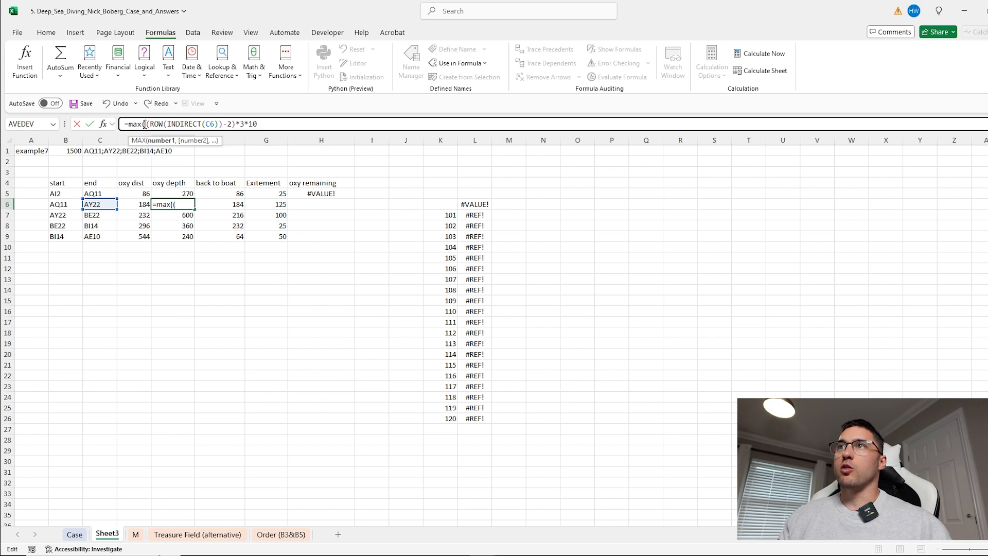
left_click(182, 193)
type(",")
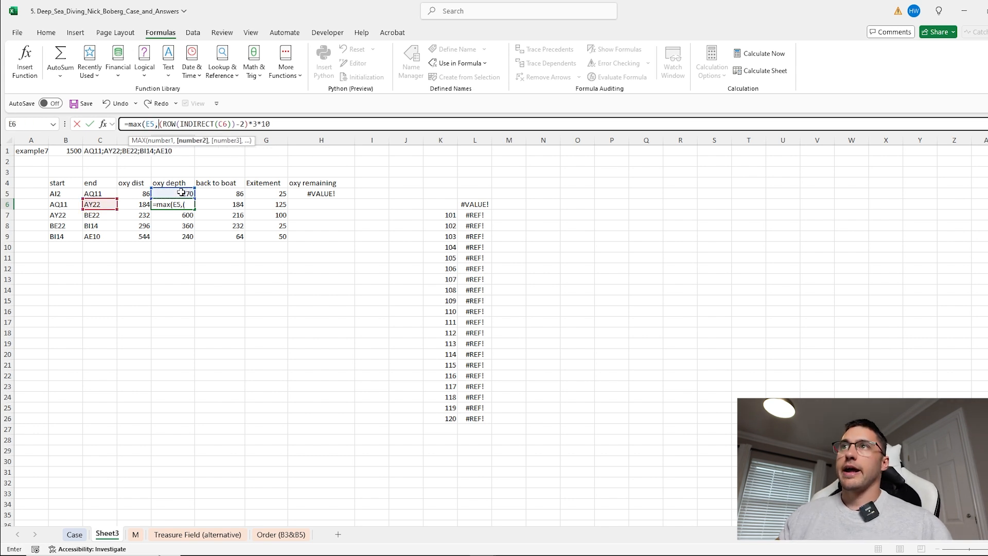
left_click(301, 124)
type(")")
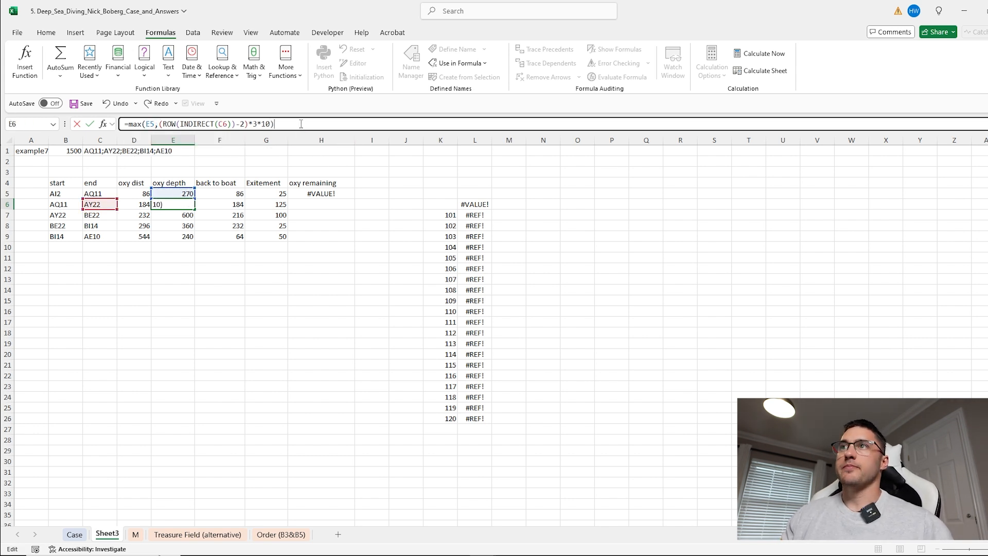
key("Return")
left_click(195, 206)
left_click_drag(195, 209, 200, 231)
left_click(182, 230)
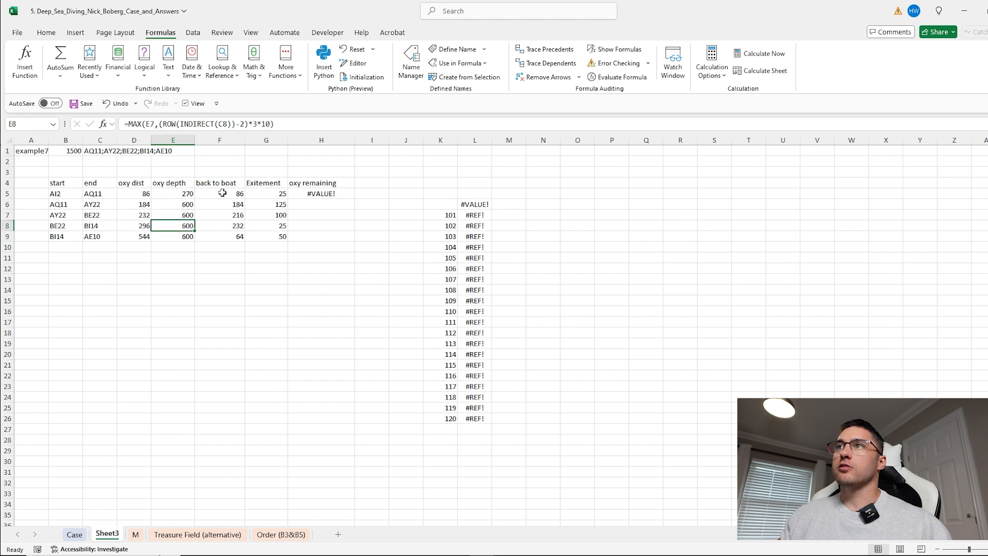
Examine the back to boat formulas in F5:F9 for each stop on the route
left_click(234, 204)
key("Down")
key("Down")
key("Down")
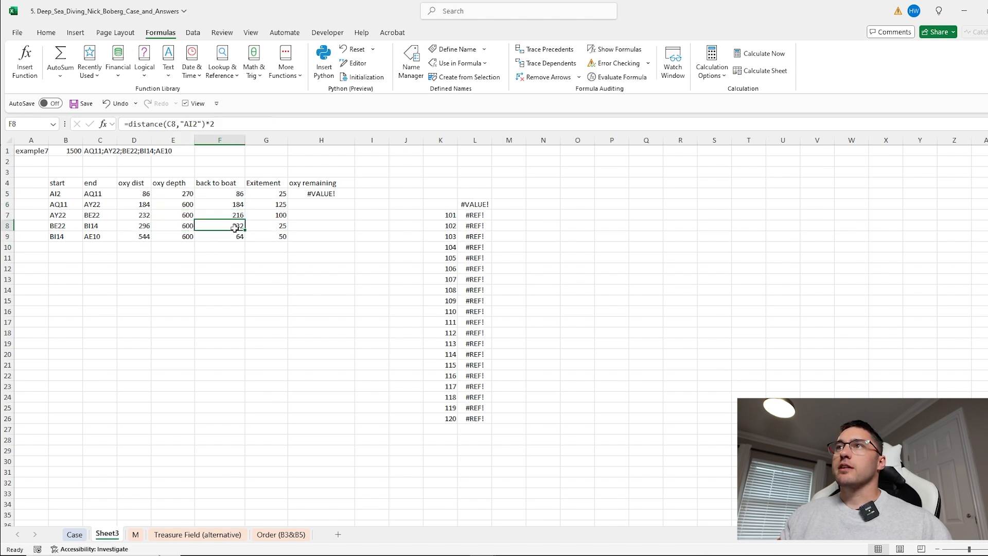
left_click_drag(232, 194, 234, 237)
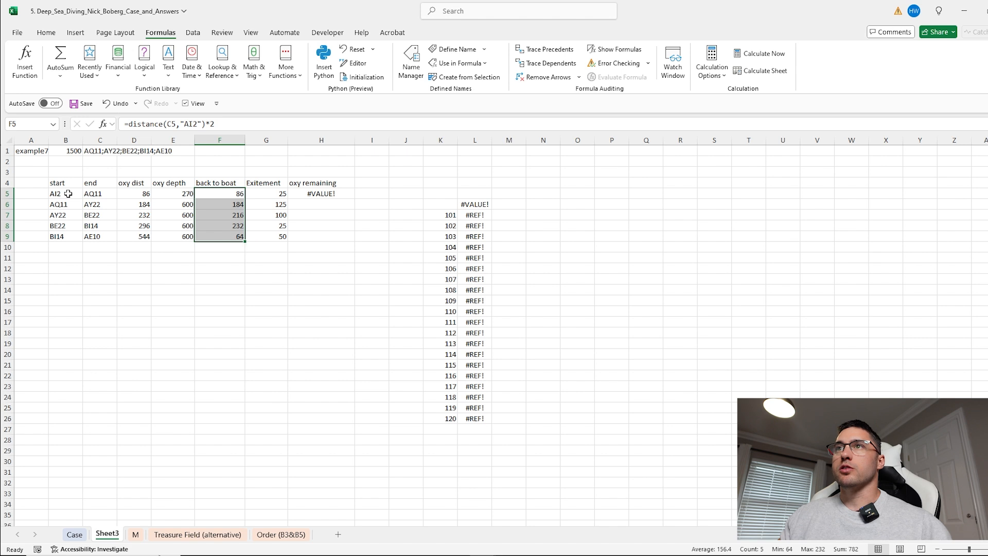
left_click(225, 203)
left_click(229, 215)
left_click(230, 225)
left_click(234, 234)
Make excitement cumulative by adding +G5 to the XLOOKUP formula in G6 and filling it down to G9
left_click(262, 197)
left_click(273, 206)
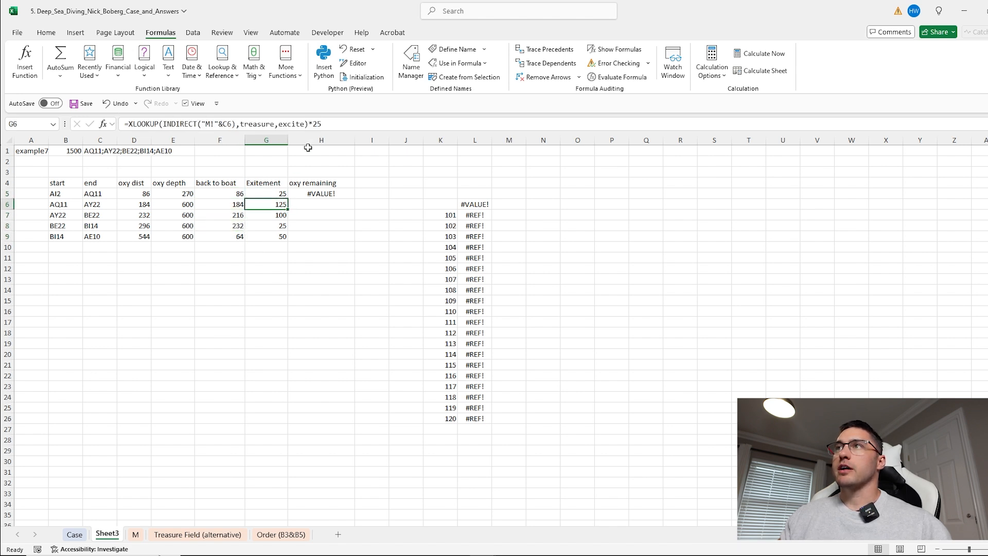
left_click(335, 122)
type("+")
left_click(280, 194)
key("Return")
left_click(273, 204)
left_click_drag(287, 209, 288, 238)
Correct the oxygen remaining formula in H5 to =$B$1-SUM(D5:G5) and fill it down to H9
left_click(336, 192)
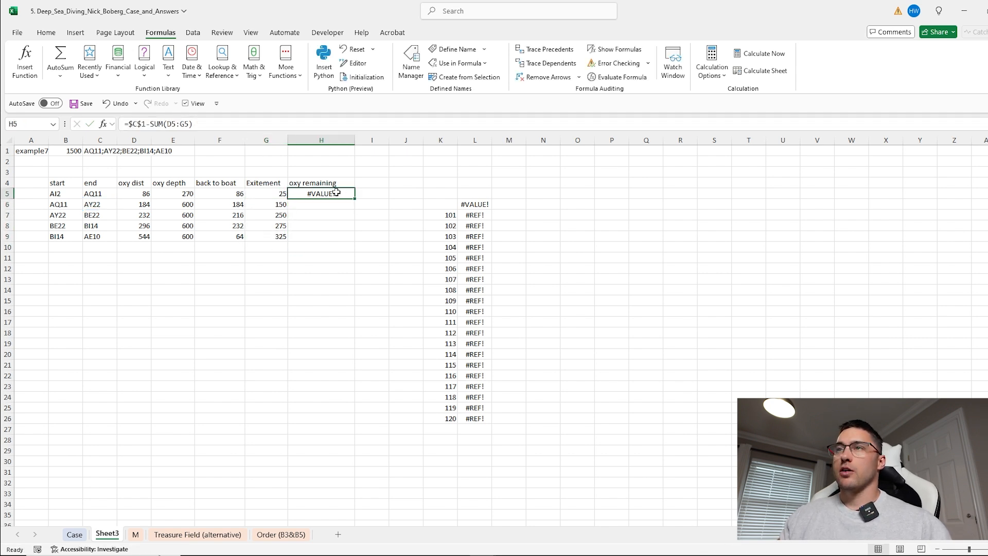
left_click(150, 124)
left_click_drag(102, 157, 79, 152)
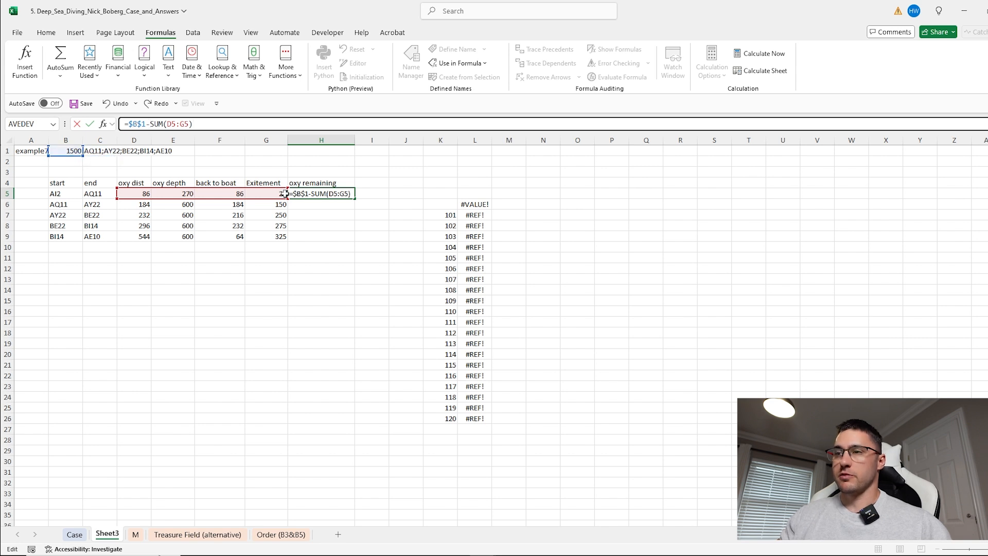
key("Return")
left_click(326, 192)
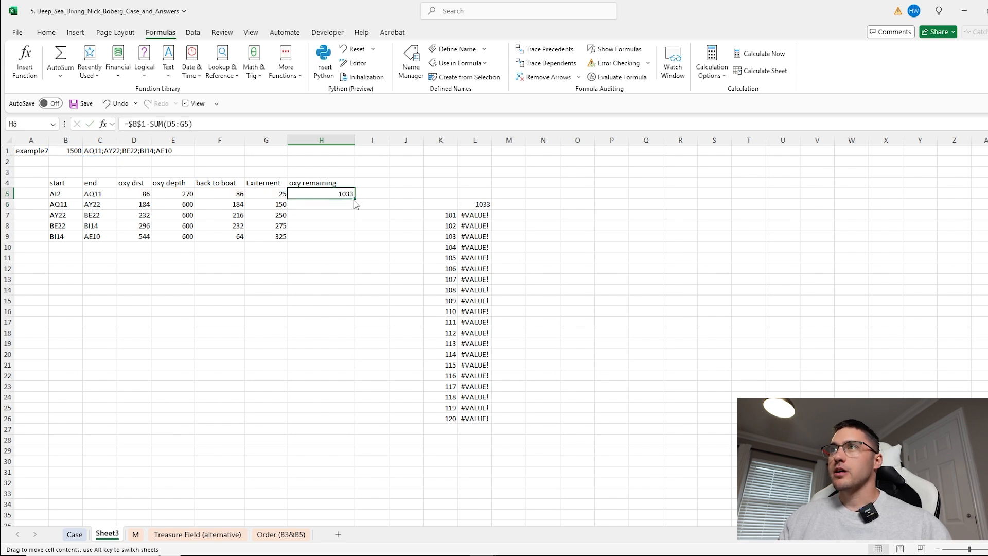
left_click_drag(354, 199, 350, 238)
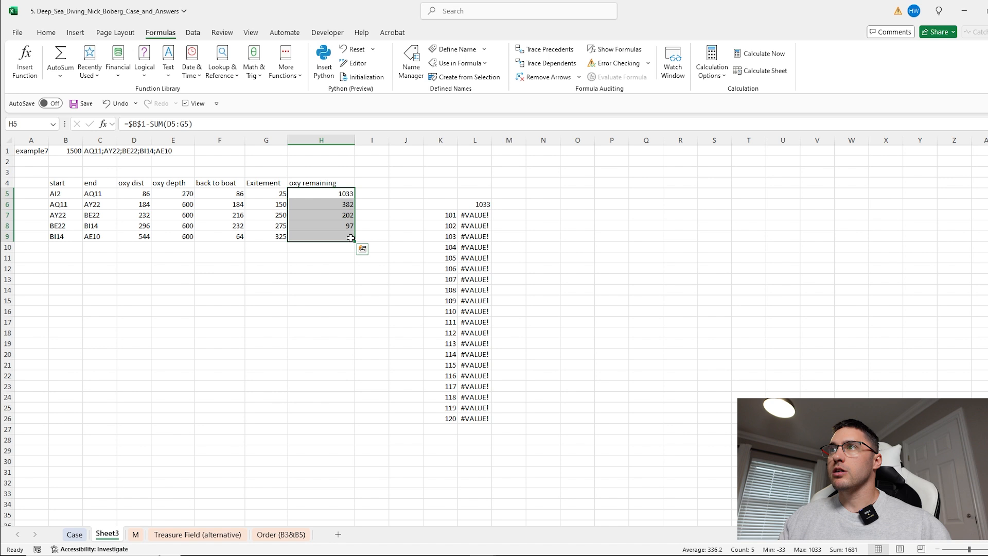
left_click(331, 215)
left_click(221, 216)
Add the heading Value in I4
left_click(372, 180)
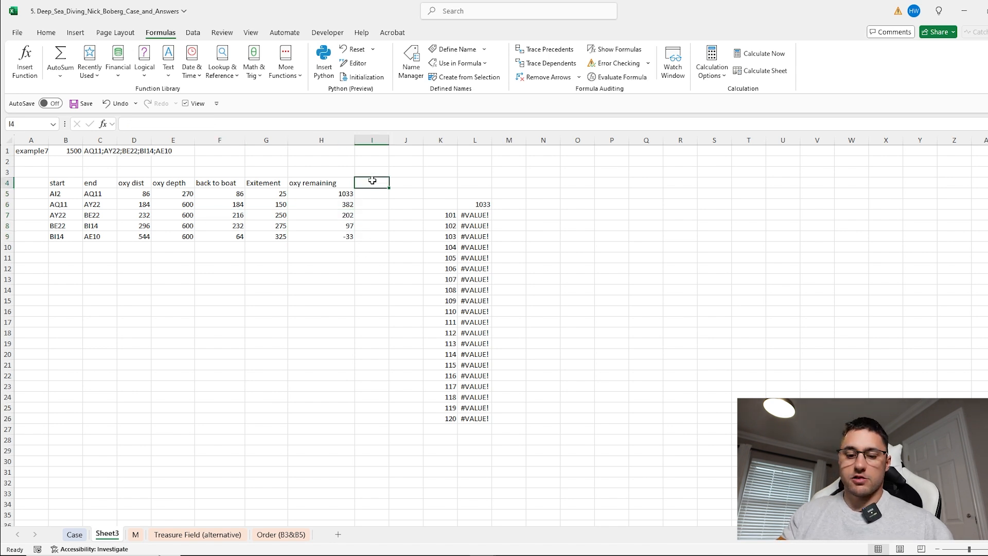
type("Value")
key("Return")
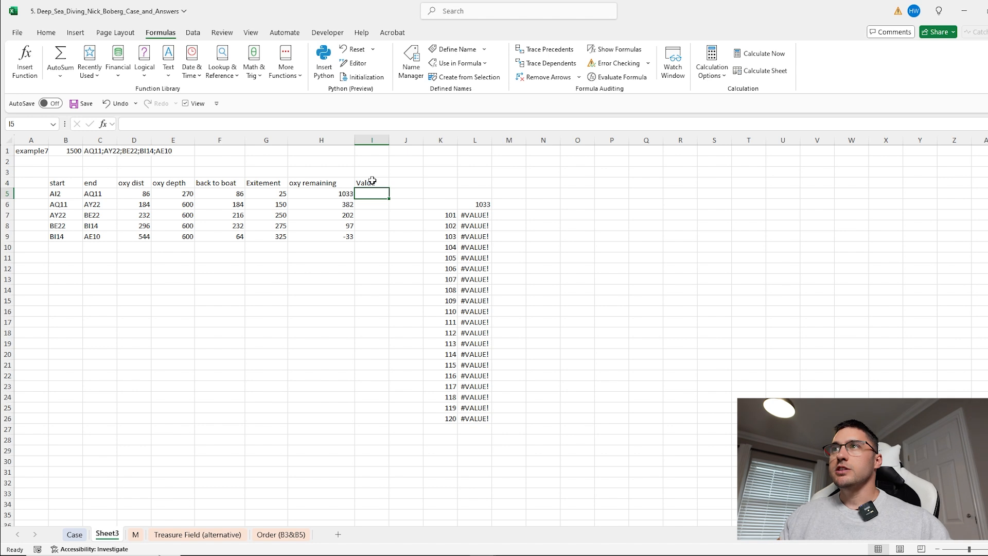
Copy the XLOOKUP formula text from G5 into I5
left_click(266, 194)
left_click_drag(321, 124, 128, 127)
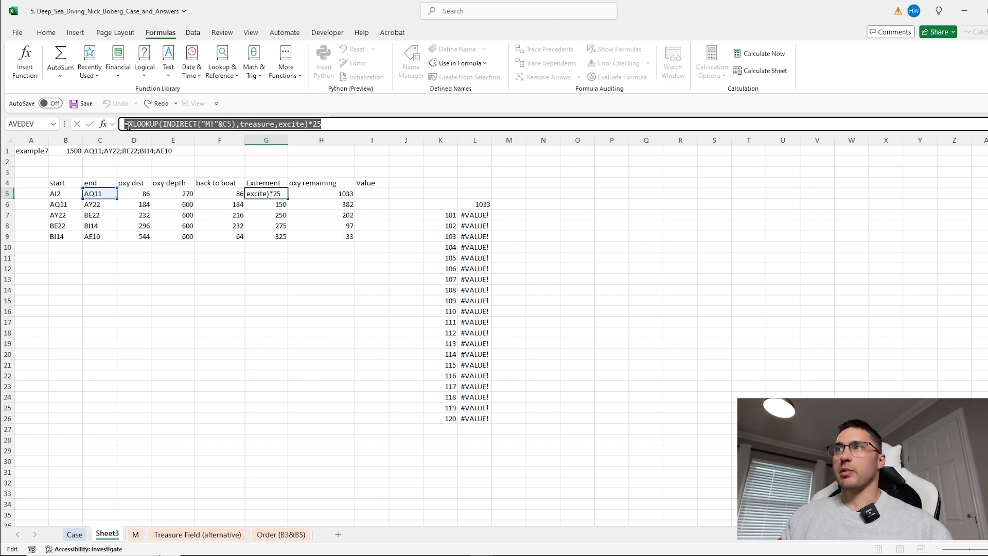
key("ctrl+c")
key("Escape")
left_click(370, 193)
key("ctrl+v")
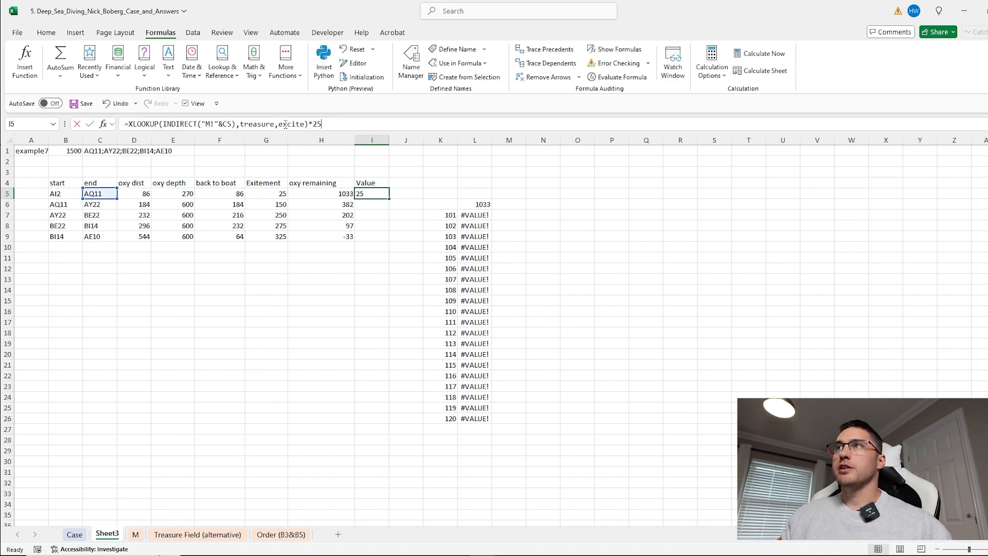
Change I5 to =XLOOKUP(INDIRECT("M!"&C5),treasure,value) and fill it down to I9
left_click(285, 125)
left_click_drag(279, 125, 298, 125)
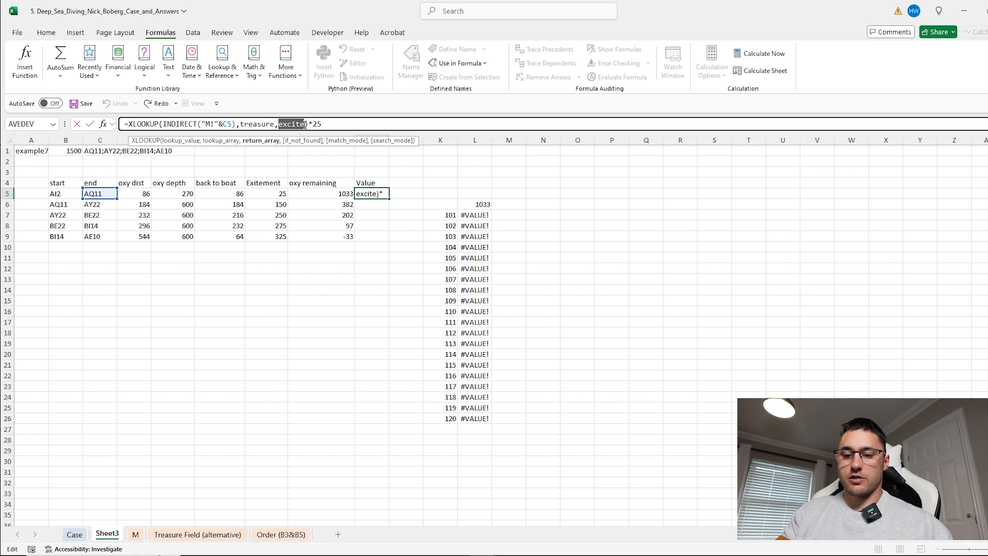
type("value")
left_click(328, 124)
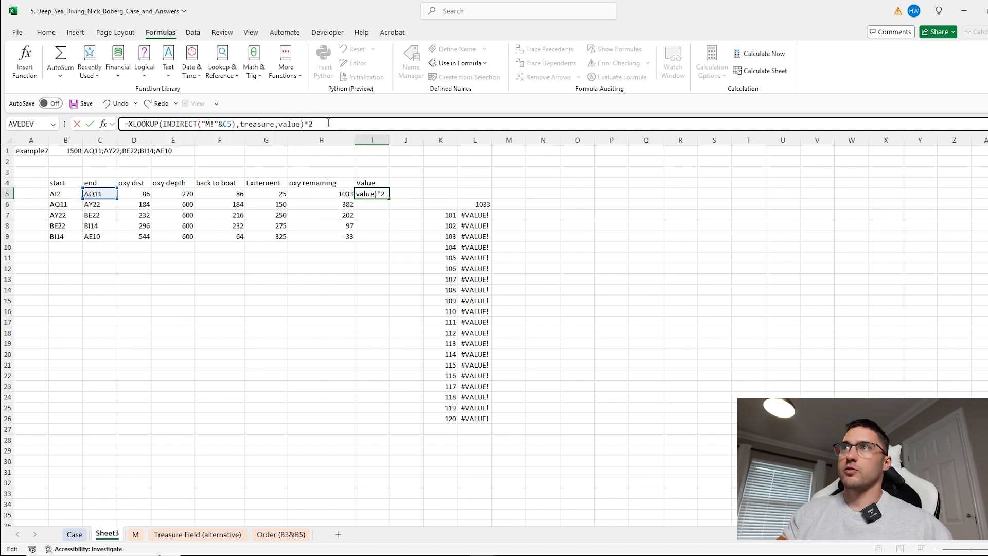
key("Return")
left_click(372, 191)
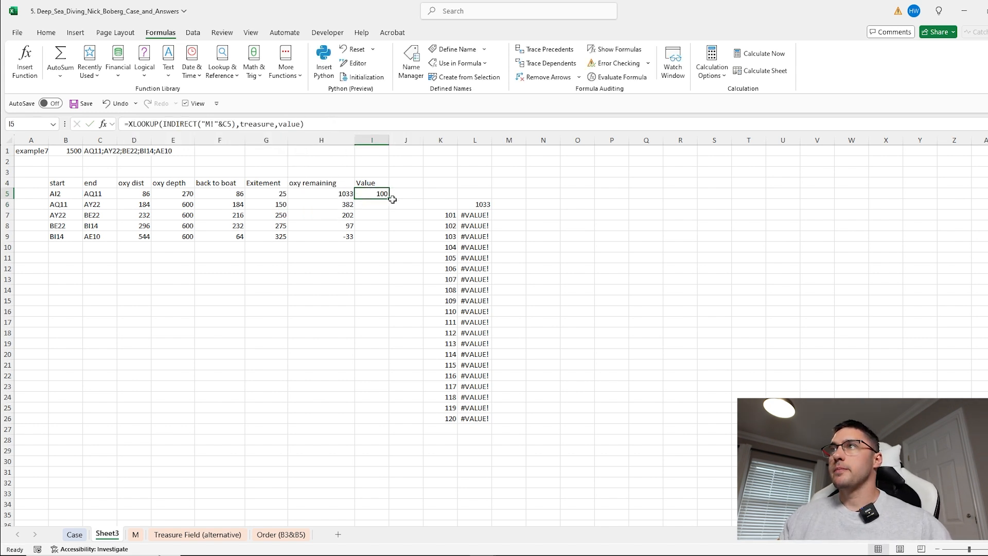
left_click_drag(391, 199, 389, 237)
Make the treasure value cumulative by adding +I5 to the formula in I6 and filling it down to I9
left_click(372, 205)
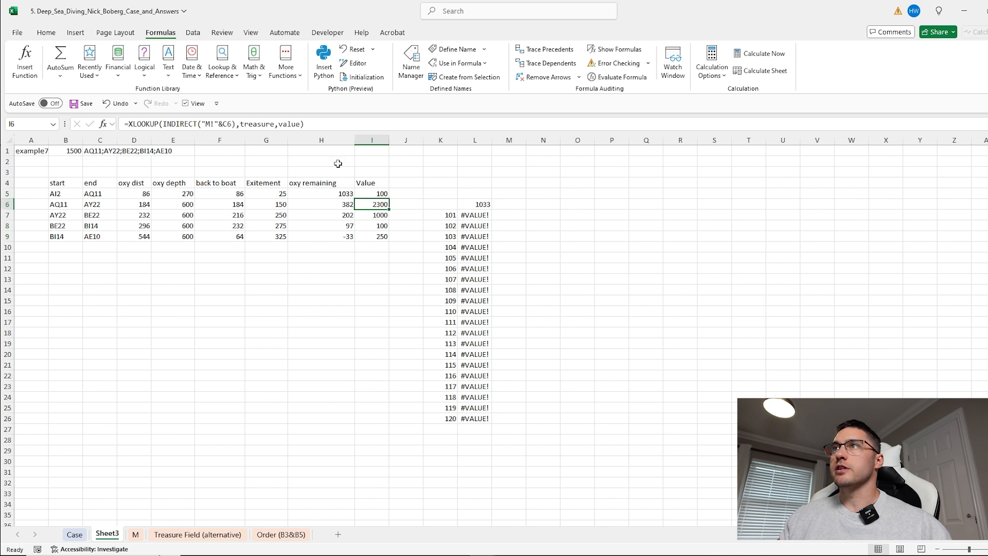
left_click(335, 124)
left_click(377, 194)
key("Return")
left_click(383, 206)
left_click_drag(388, 210, 387, 237)
left_click(372, 290)
left_click(377, 216)
left_click(342, 215)
left_click_drag(326, 200, 324, 237)
left_click(324, 215)
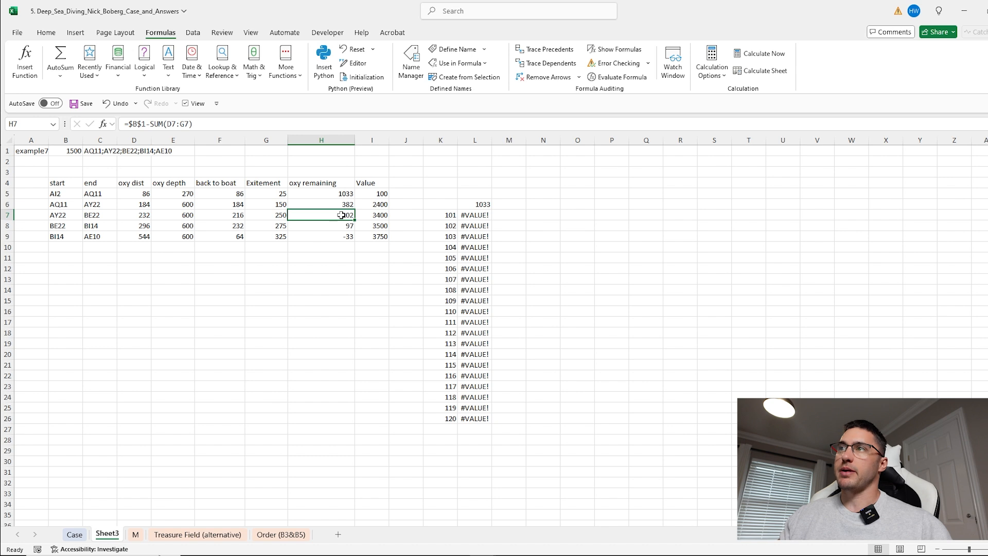
Replace the formula in L6 with =XLOOKUP(200,H5:H9,I5:I9,,1) to return the value reachable with at least 200 PSI remaining
left_click(472, 204)
type("=XLOOKUP(")
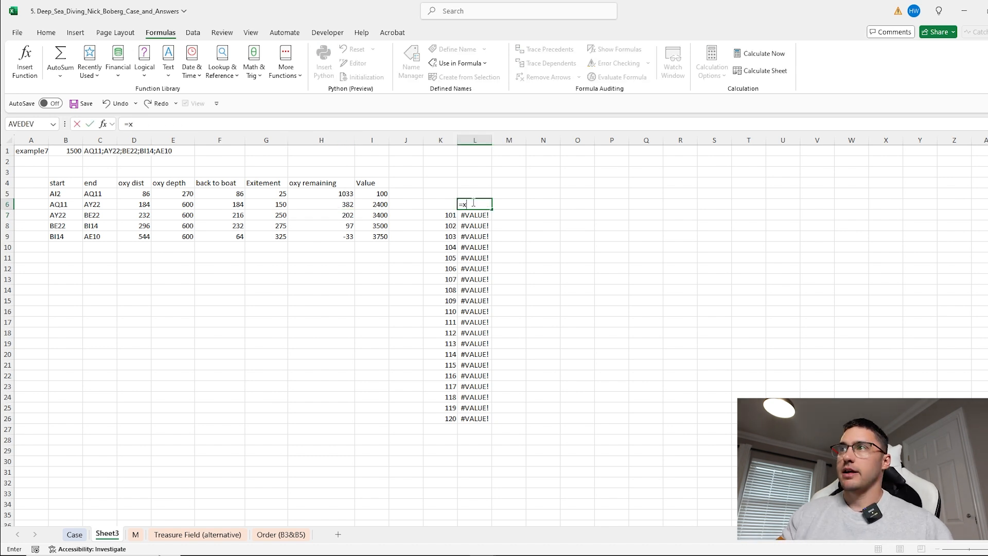
type("200,")
left_click_drag(341, 192, 340, 234)
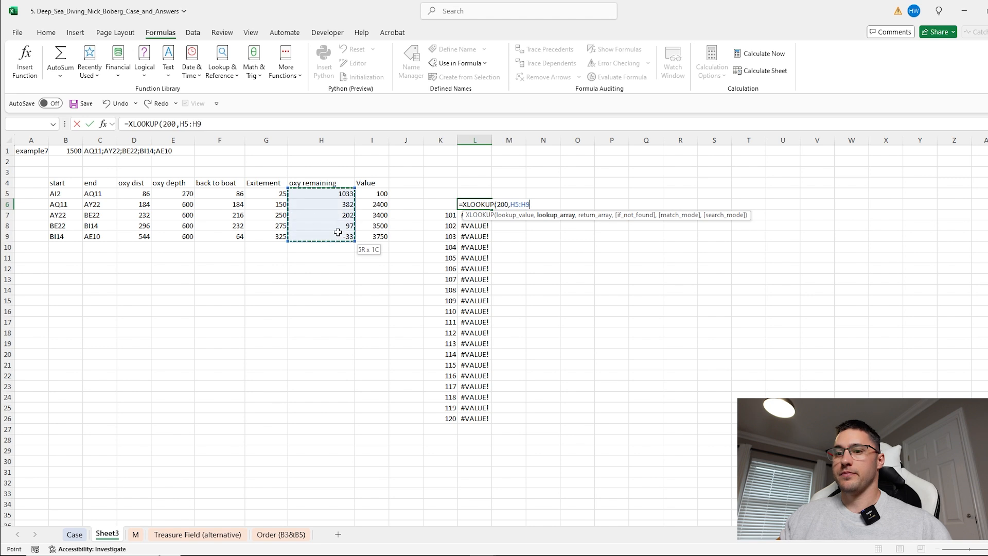
type(",")
left_click_drag(380, 191, 376, 237)
type(",,1")
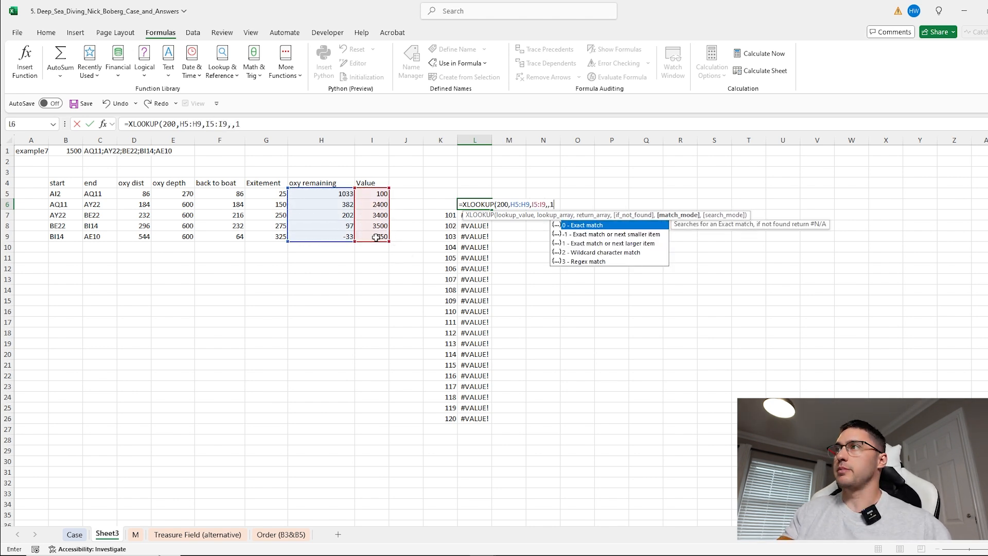
type("0)")
key("Return")
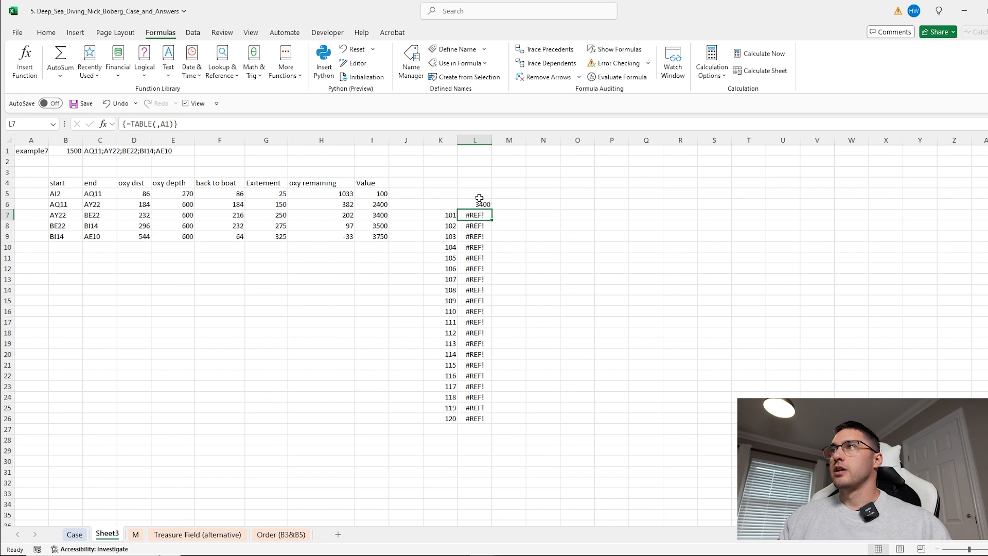
Copy the Level 7 game numbers 121 to 140 from the Case sheet into K7:K26 of Sheet3
left_click(487, 205)
left_click(72, 535)
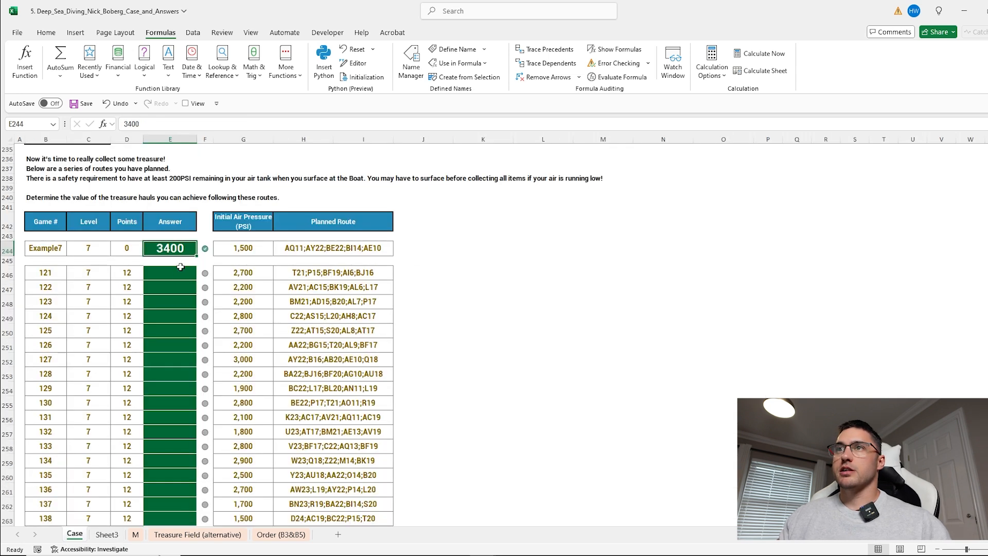
left_click(46, 272)
key("ctrl+shift+Down")
key("ctrl+c")
key("ctrl+Page_Down")
left_click(440, 215)
key("ctrl+v")
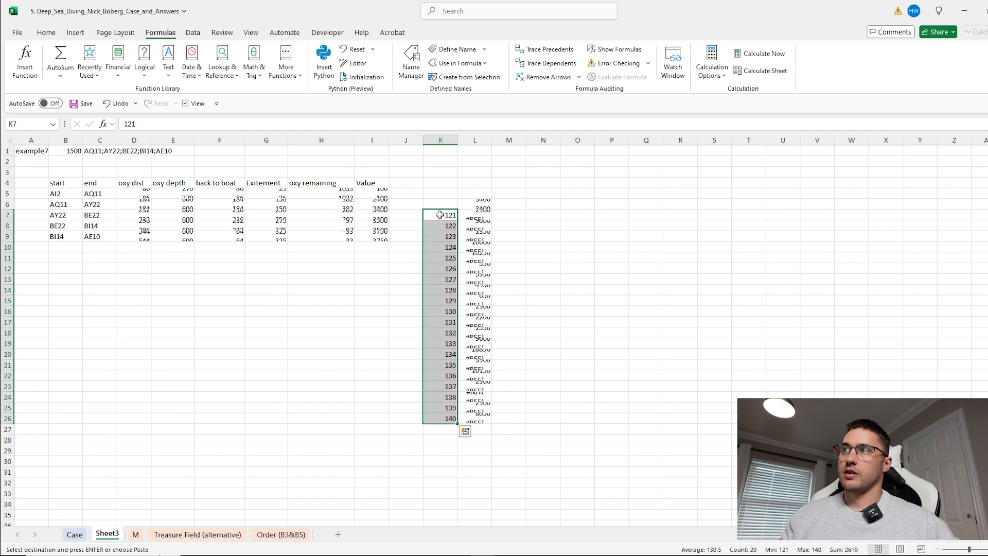
Try game 138 in A1 to inspect the cause of its error, checking the oxygen formula in H5, and undo the entry
left_click(481, 236)
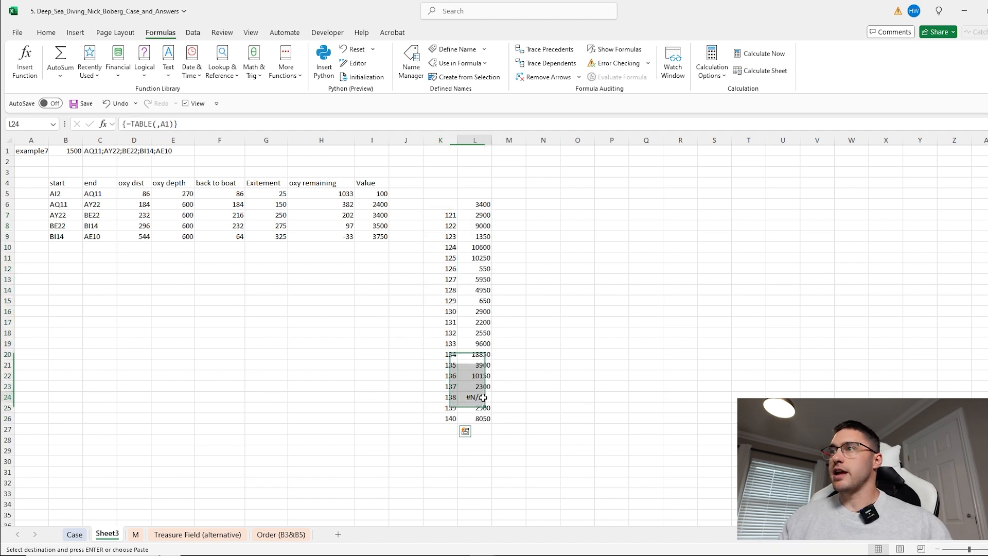
left_click(26, 152)
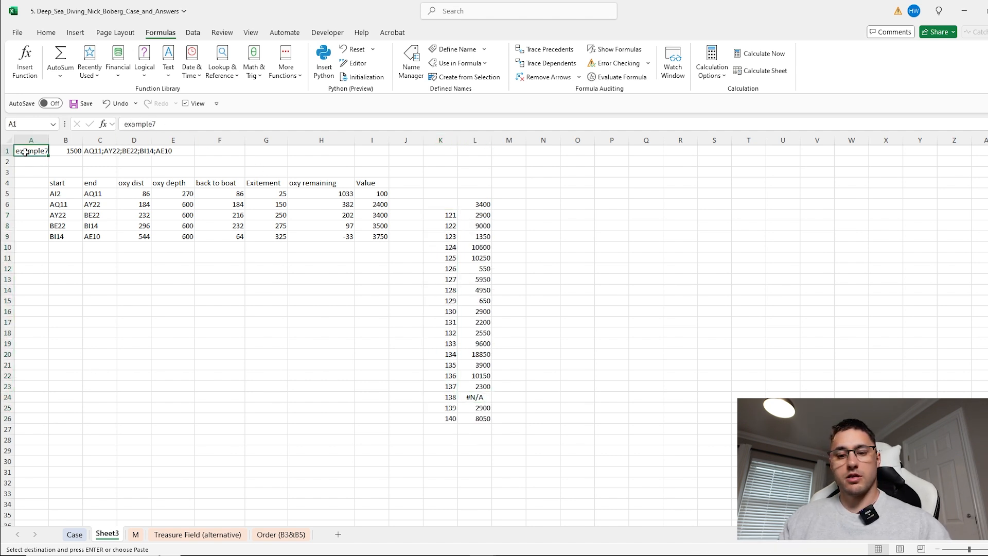
type("138")
key("Return")
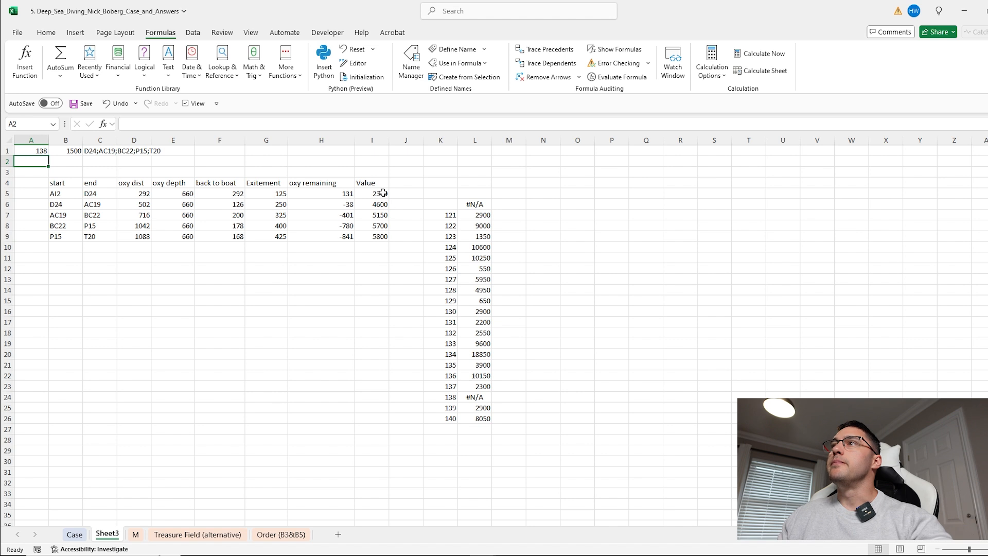
left_click(342, 194)
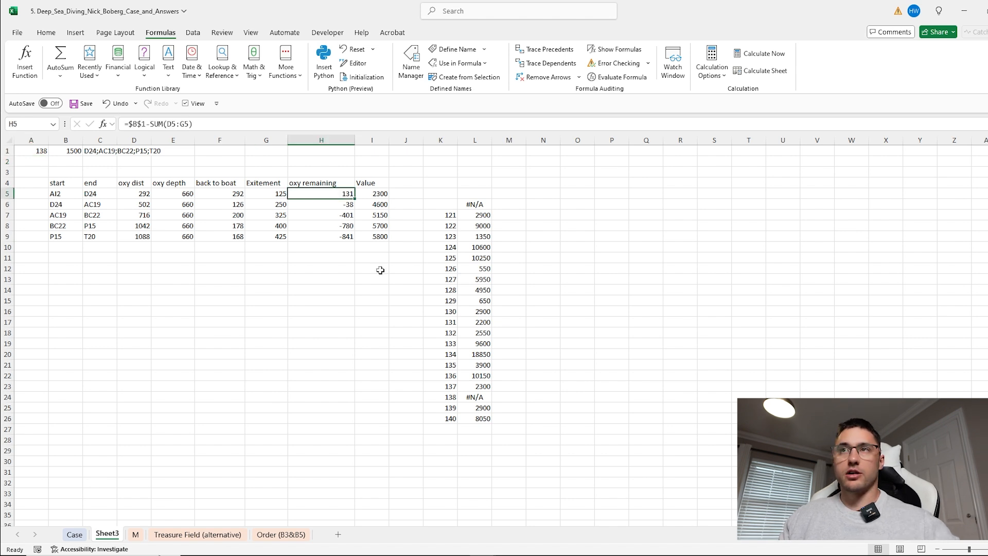
key("ctrl+z")
Copy the data table results in L7:L26 and paste them as values into the Level 7 answers from E246 on the Case sheet
left_click_drag(482, 214, 486, 419)
key("ctrl+c")
left_click(75, 535)
left_click(168, 255)
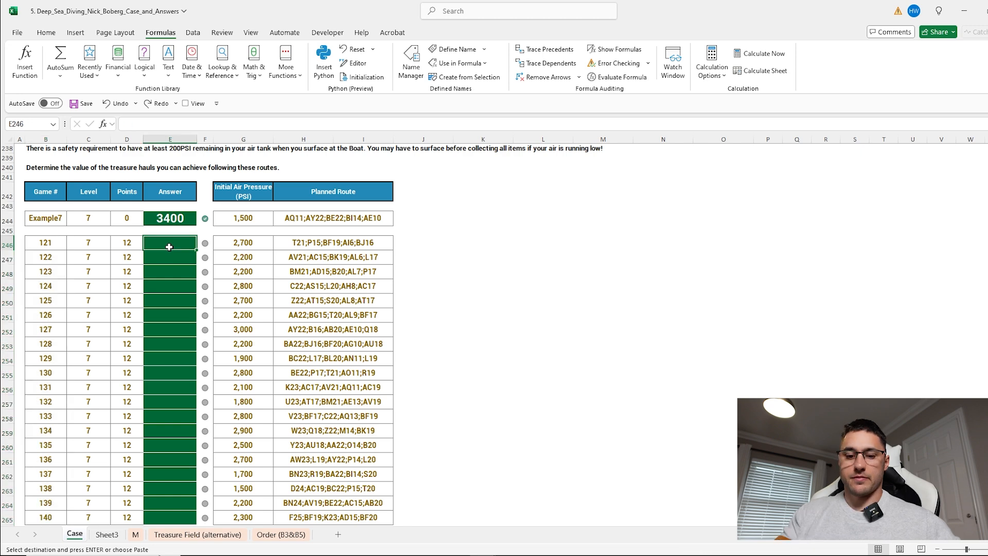
key("ctrl+v")
Set the Level 7 answer for game 138 to 0
scroll(169, 283, "down", 3)
scroll(168, 283, "down", 1)
left_click(170, 334)
type("0")
key("Return")
For Bonus 4, list the crown locations in X30 of sheet M with =FILTER(O30:O99,N30:N99=N32)
scroll(479, 356, "up", 20)
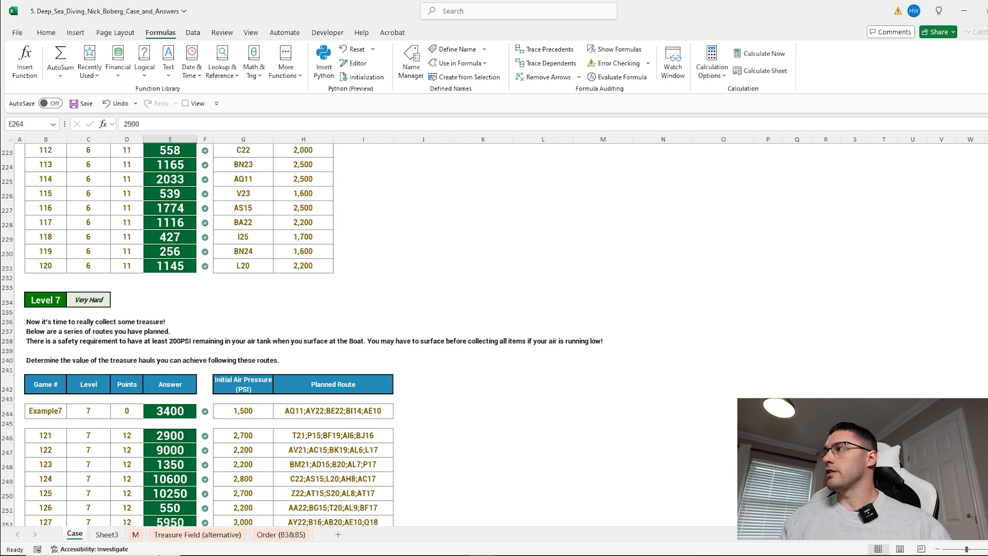
scroll(326, 354, "up", 4)
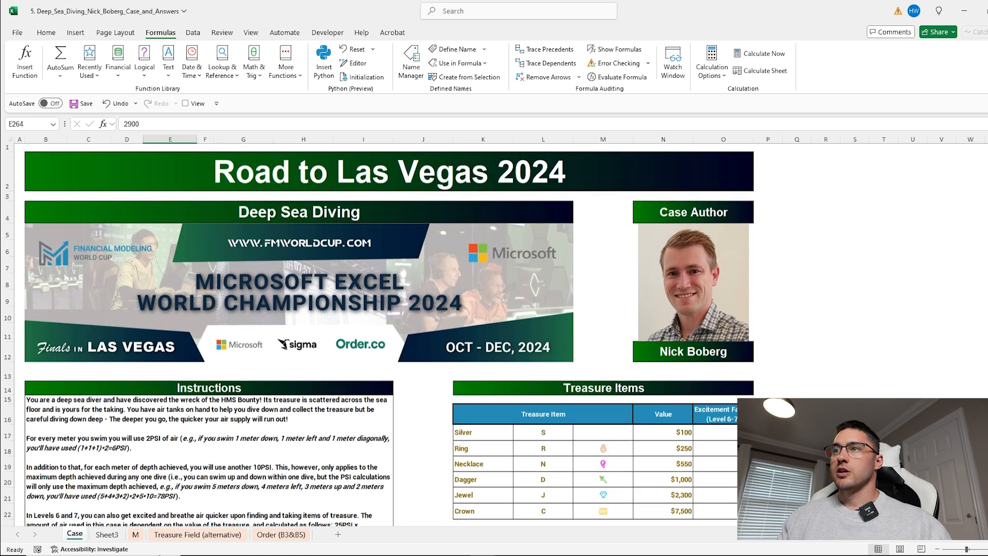
scroll(327, 354, "down", 9)
left_click(327, 354)
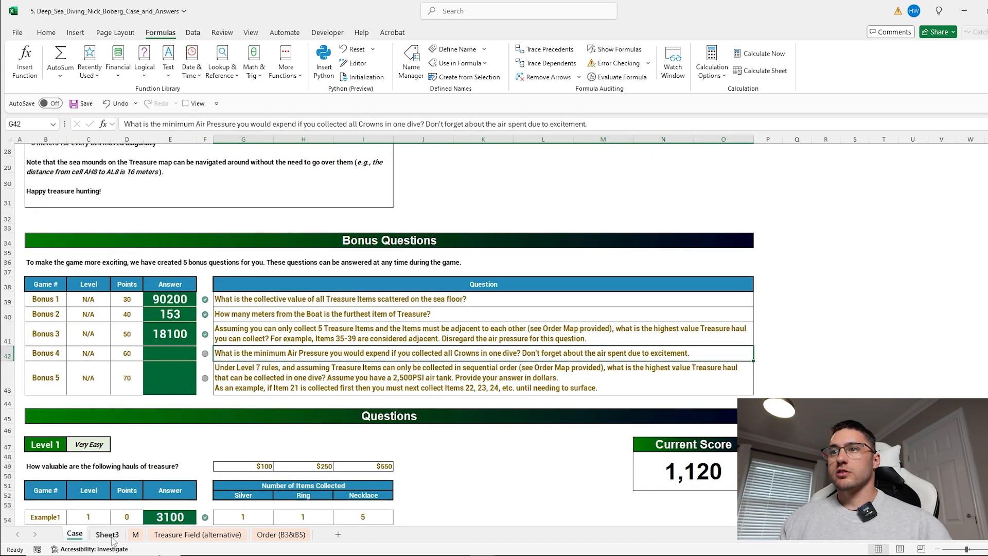
left_click(135, 534)
scroll(403, 296, "down", 7)
left_click_drag(258, 248, 356, 364)
left_click(454, 250)
key("Delete")
key("Left")
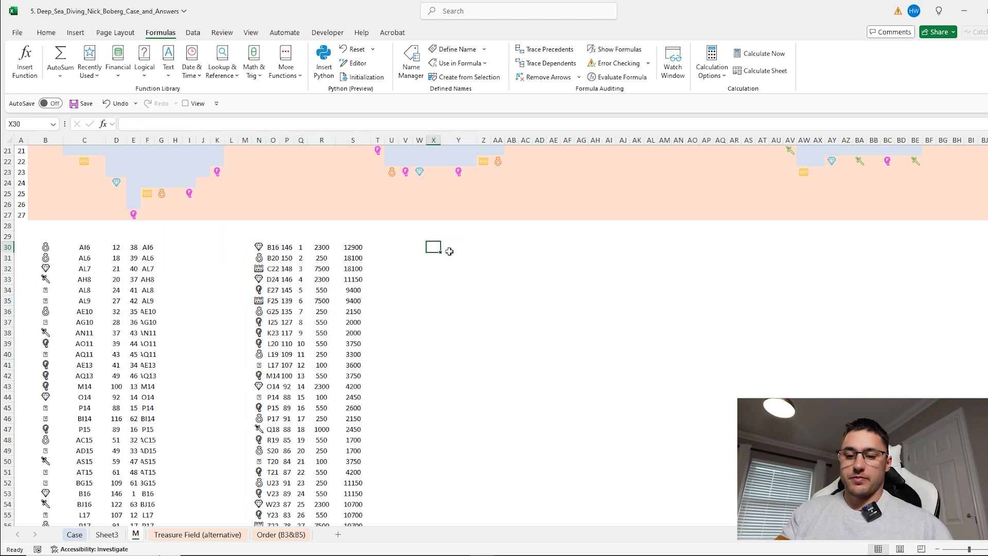
type("=filter")
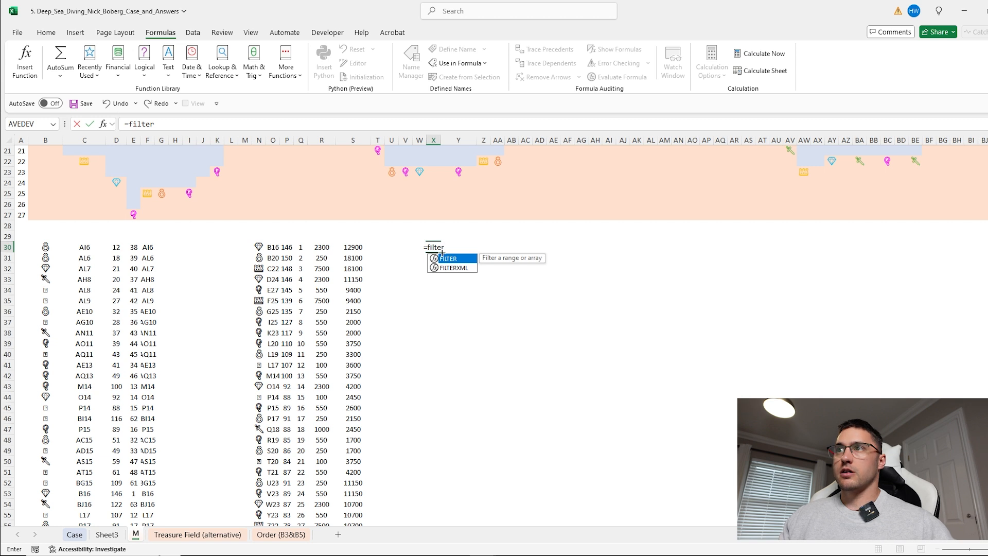
key("Tab")
left_click(273, 247)
key("ctrl+shift+Down")
type(",")
left_click(256, 514)
key("ctrl+shift+Up")
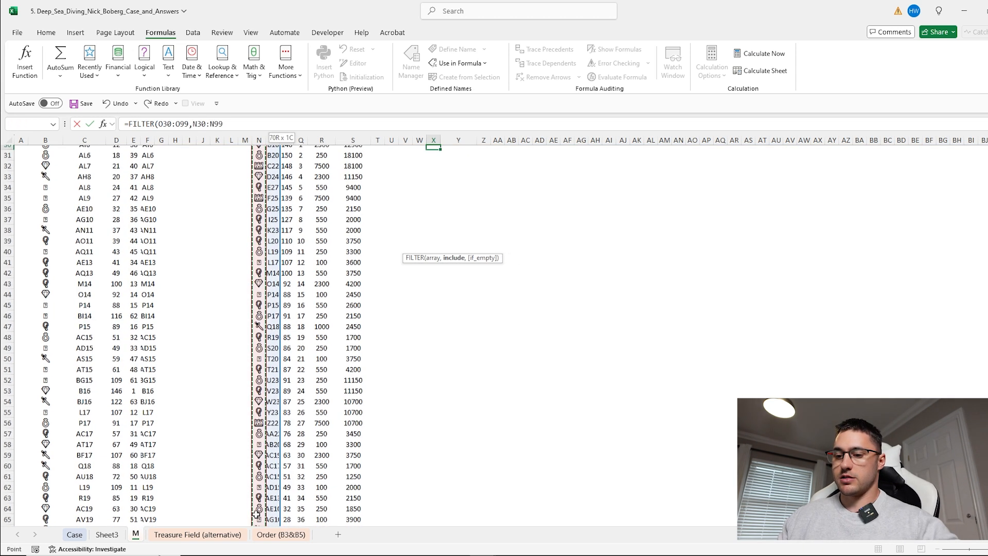
type("=")
scroll(258, 361, "up", 6)
left_click(258, 343)
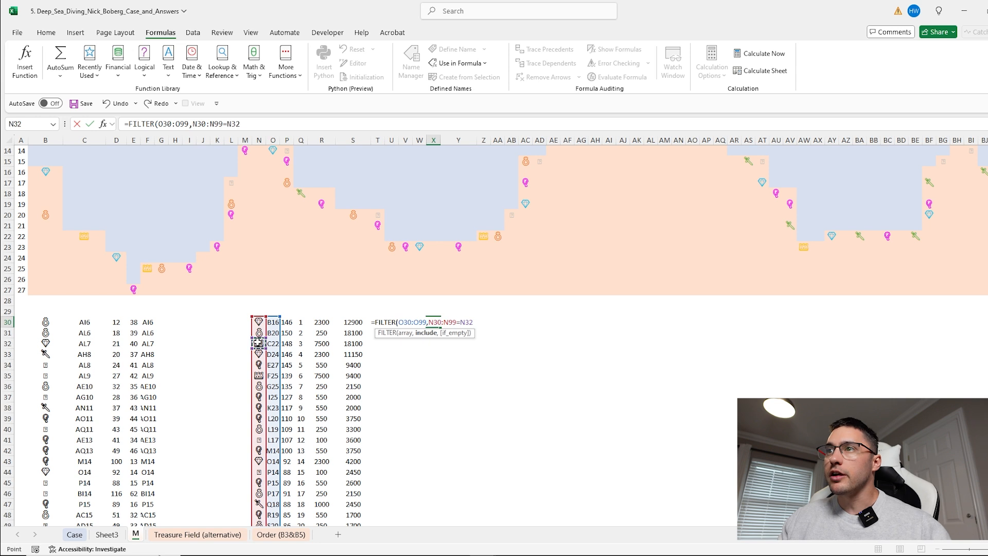
key("Return")
Copy the five crown locations in X30:X34 and paste them as values into the end column, C5:C9, of Sheet3
left_click_drag(431, 321, 431, 367)
key("ctrl+Page_Up")
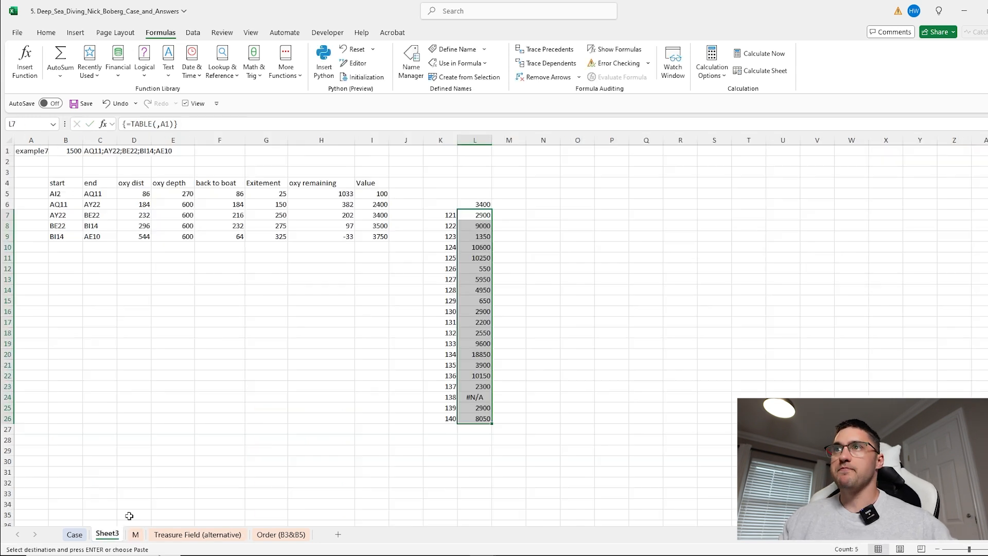
left_click(101, 192)
key("ctrl+v")
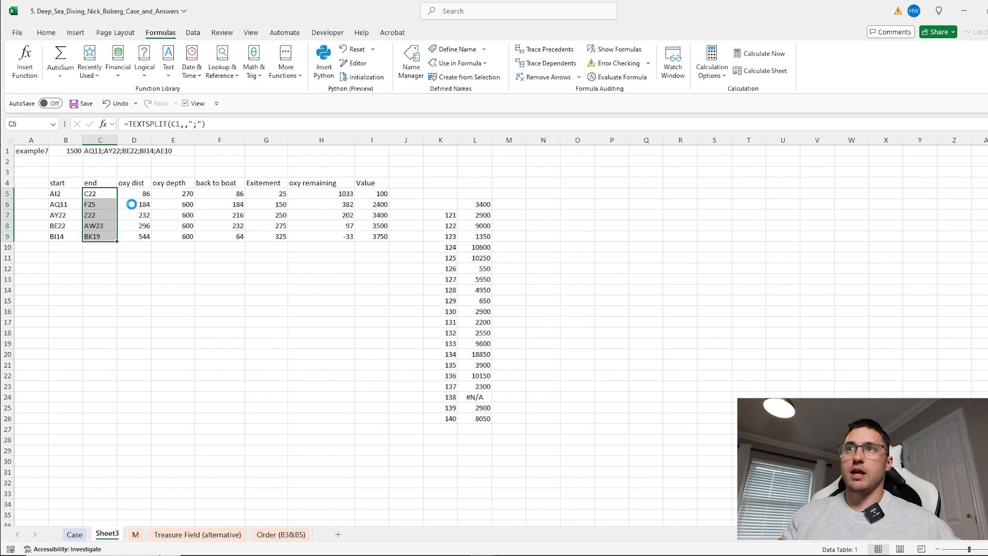
Set the starting air pressure in B1 to 0 and check the oxygen remaining in H5:H9
left_click(66, 150)
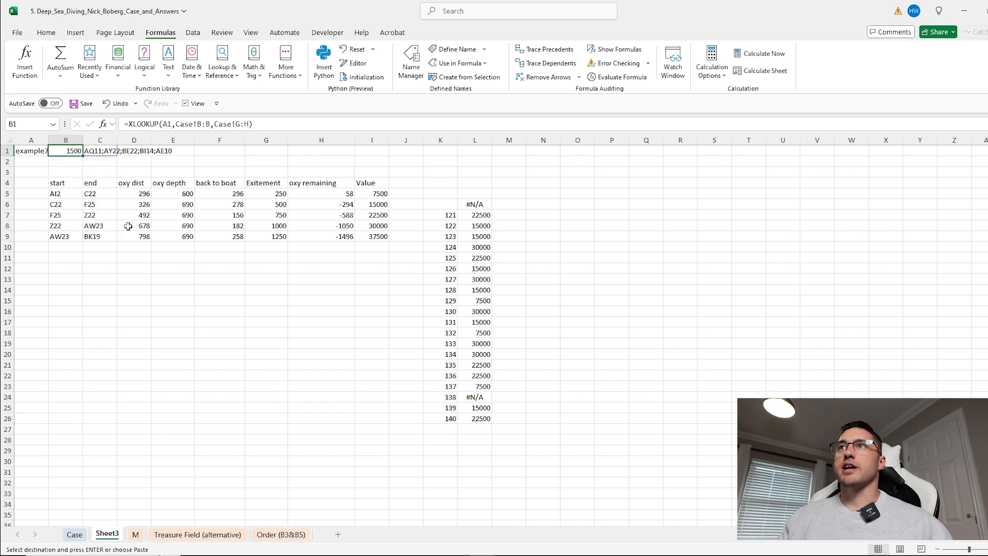
key("F2")
key("shift+Home")
type("0")
key("Return")
left_click_drag(304, 197, 324, 237)
left_click(329, 236)
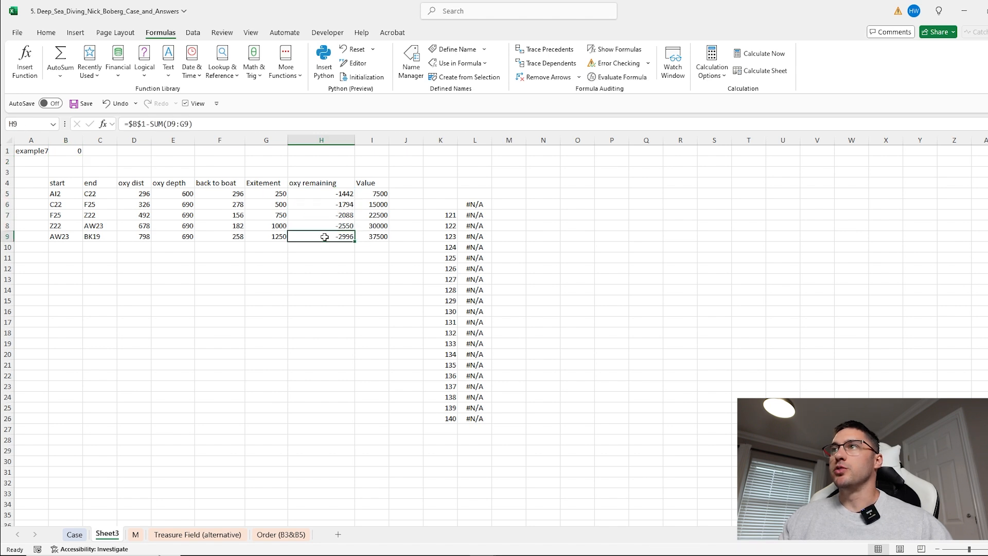
Enter 2996 as the Bonus 4 answer on the Case sheet
left_click(74, 534)
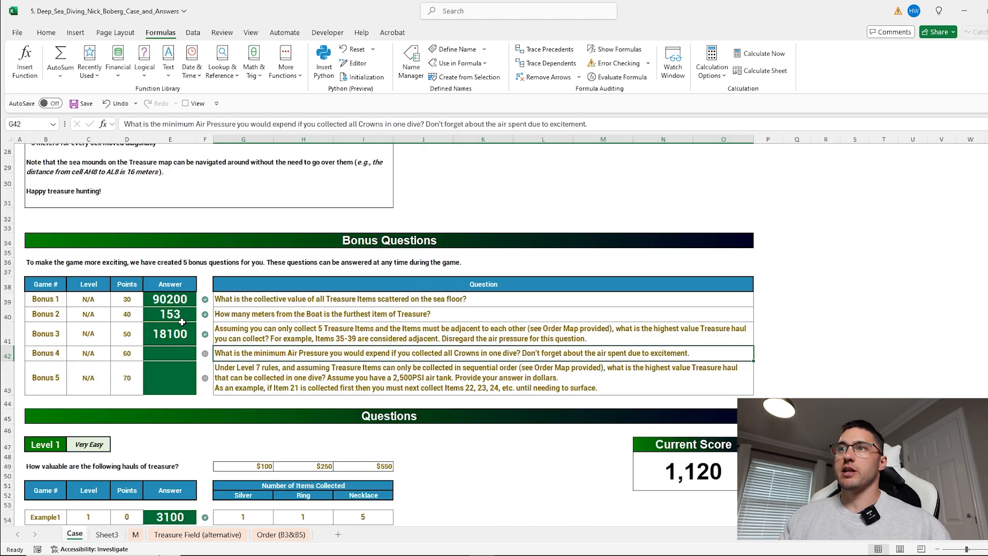
left_click(172, 350)
type("2996")
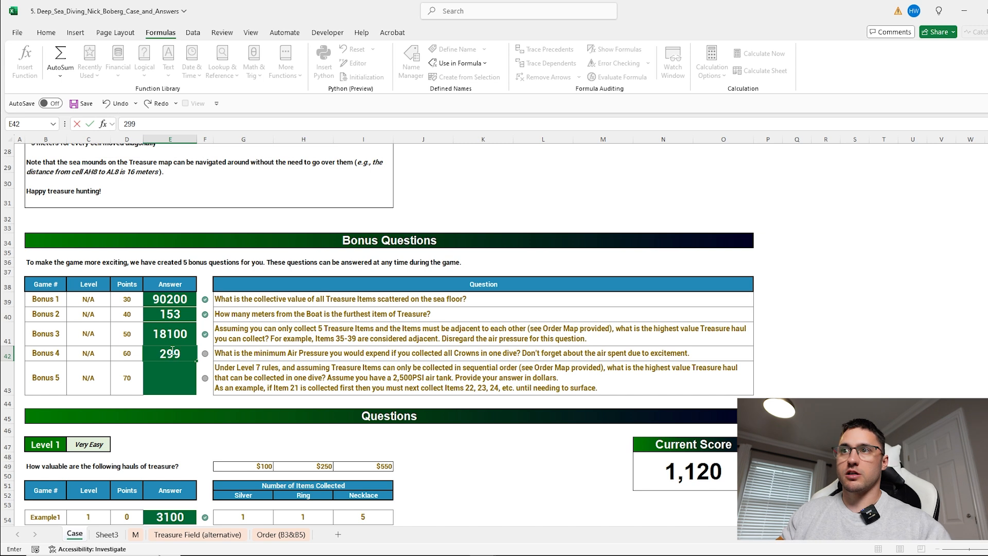
key("Return")
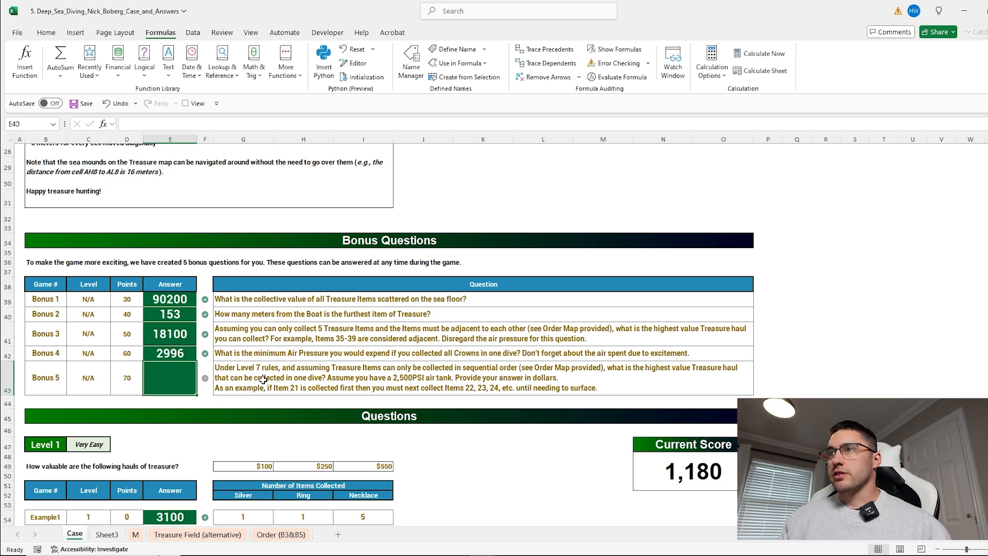
Read the Bonus 5 question and set the starting air pressure in B1 of Sheet3 to 2500
left_click(240, 370)
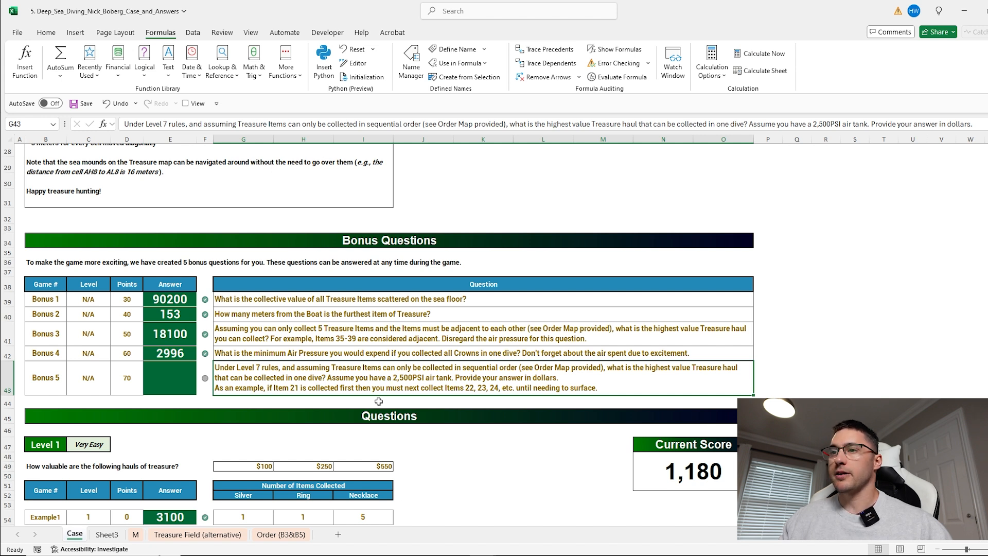
left_click(107, 534)
left_click(73, 153)
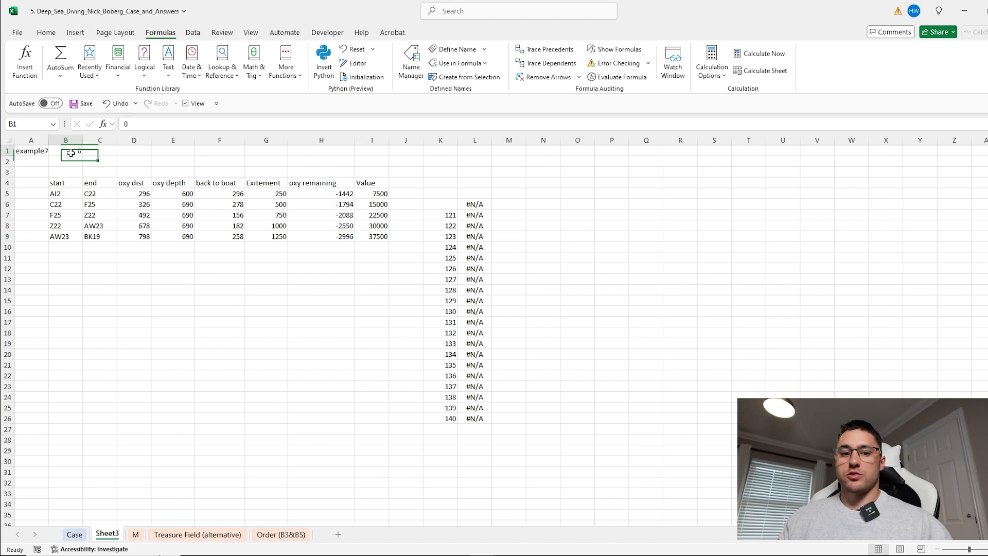
type("2500")
key("Return")
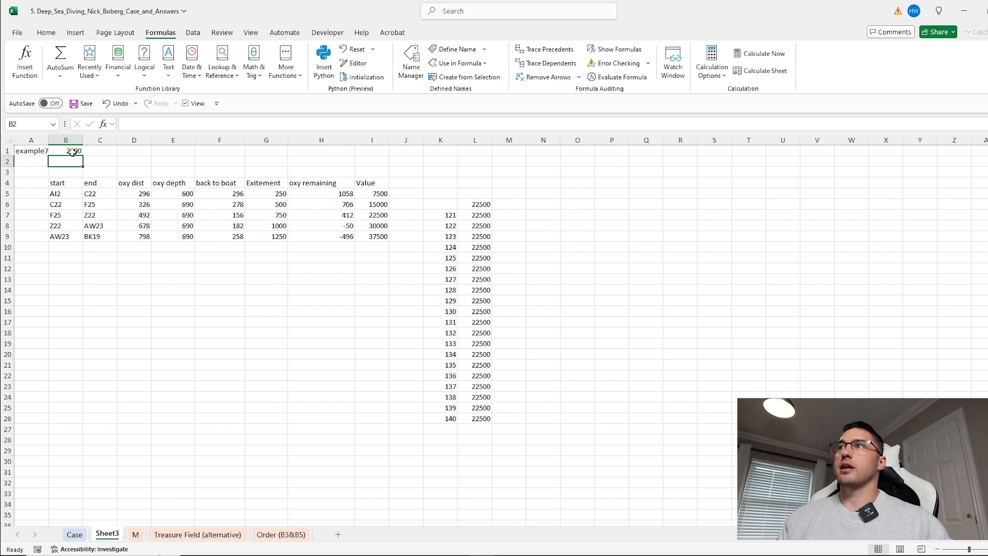
Review the oxygen and value formulas on Sheet3, the Bonus 5 wording, and the treasure order and map on sheet M
left_click(315, 236)
left_click(477, 205)
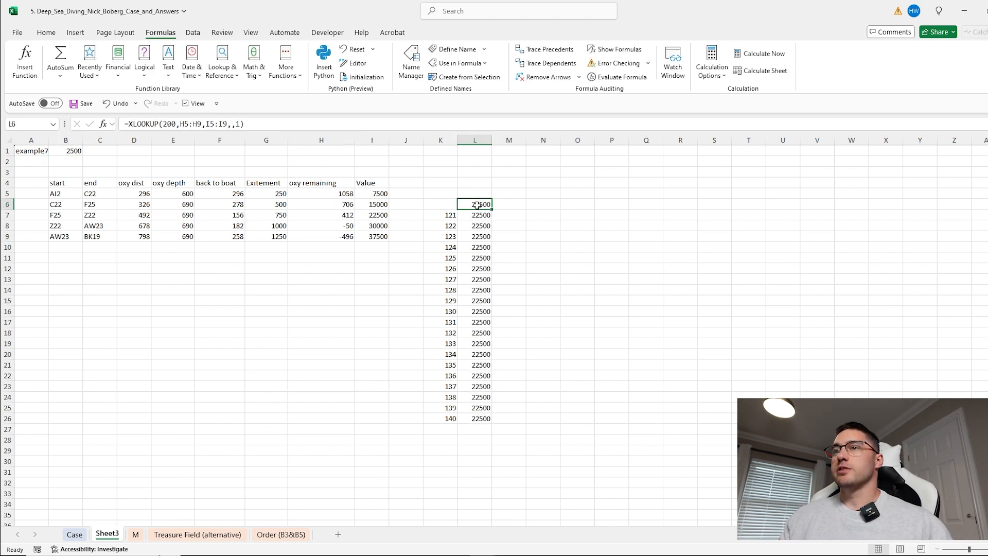
left_click(75, 535)
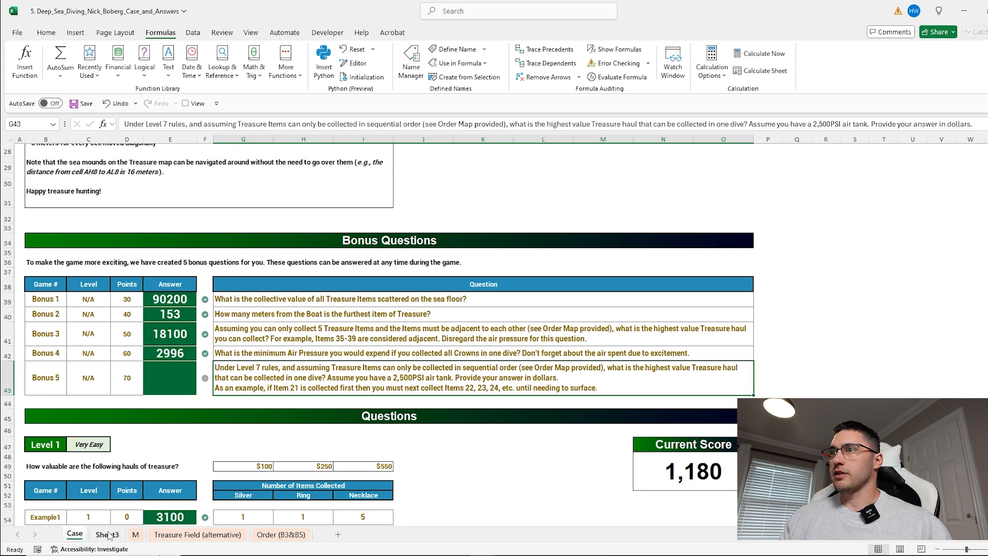
left_click(108, 534)
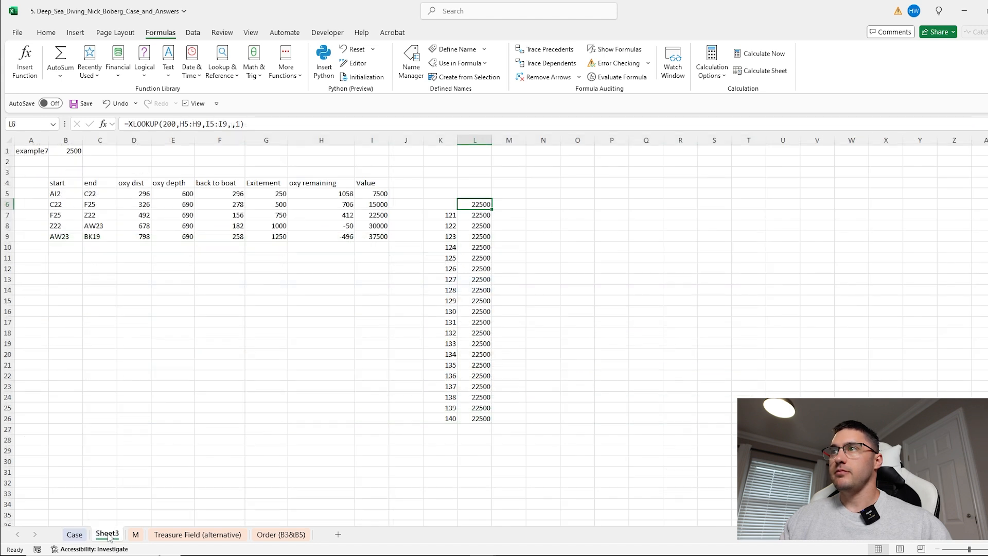
left_click(450, 206)
left_click(316, 224)
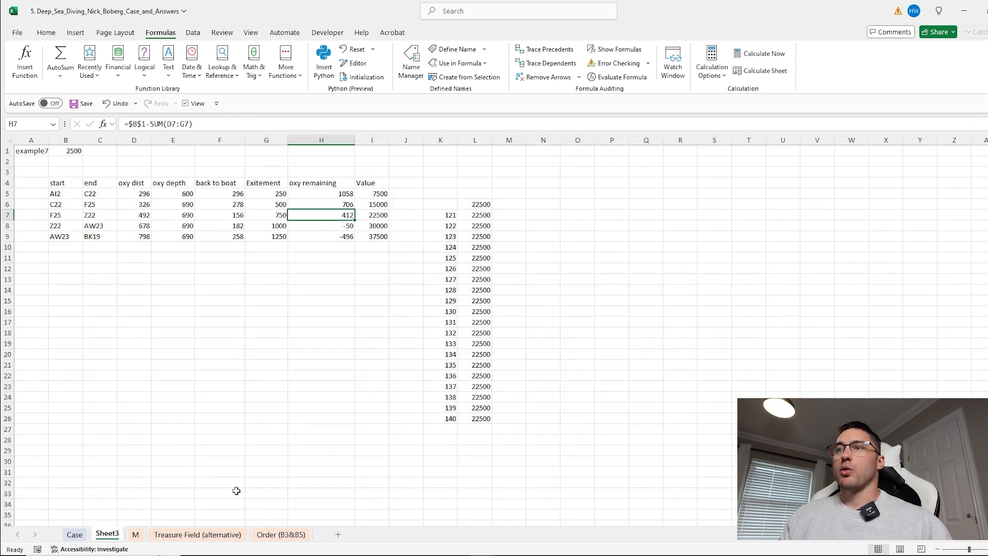
left_click(135, 535)
left_click(293, 323)
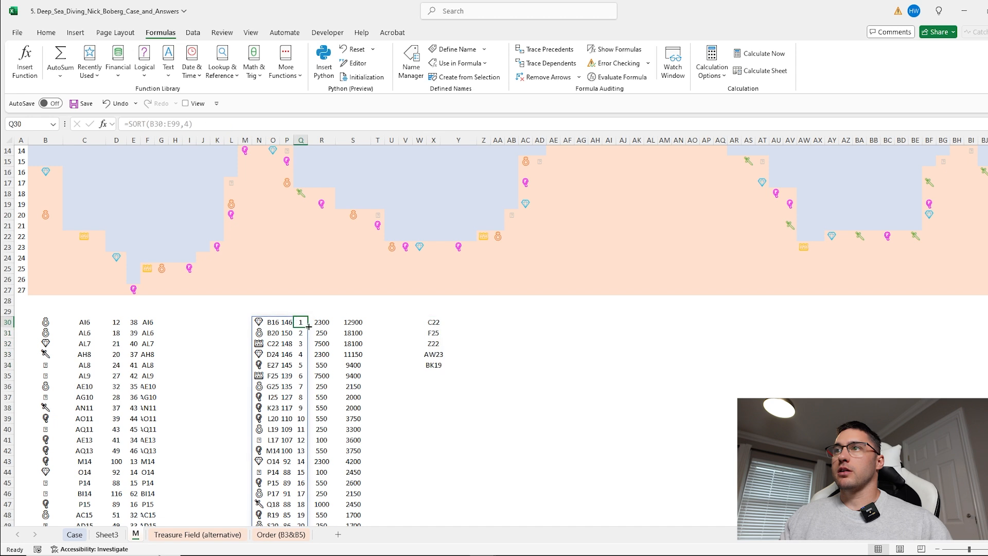
scroll(561, 192, "up", 4)
left_click_drag(45, 309, 895, 380)
left_click(484, 238)
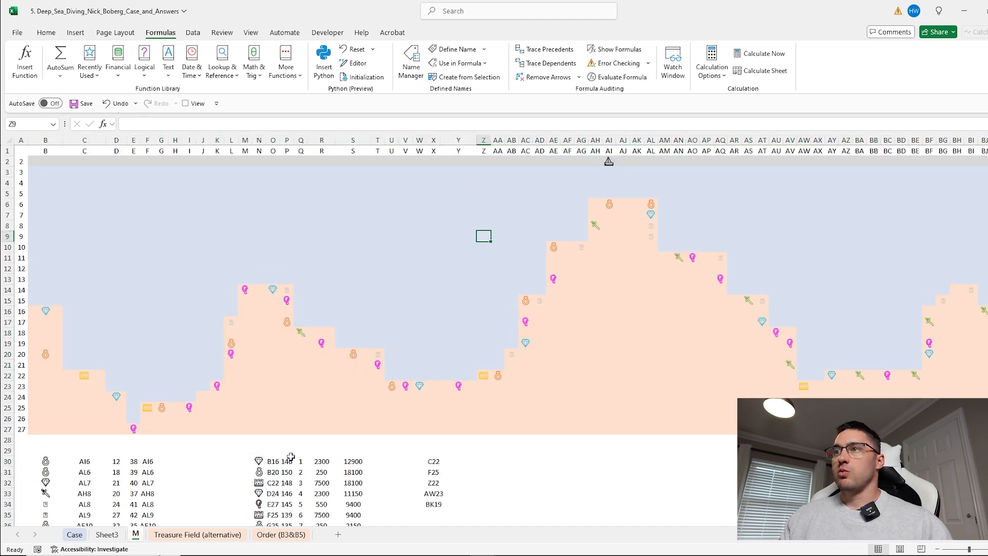
Copy the sorted treasure locations from O30 down on sheet M into the end column of Sheet3, starting at C5
scroll(291, 457, "down", 4)
left_click(287, 334)
key("Left")
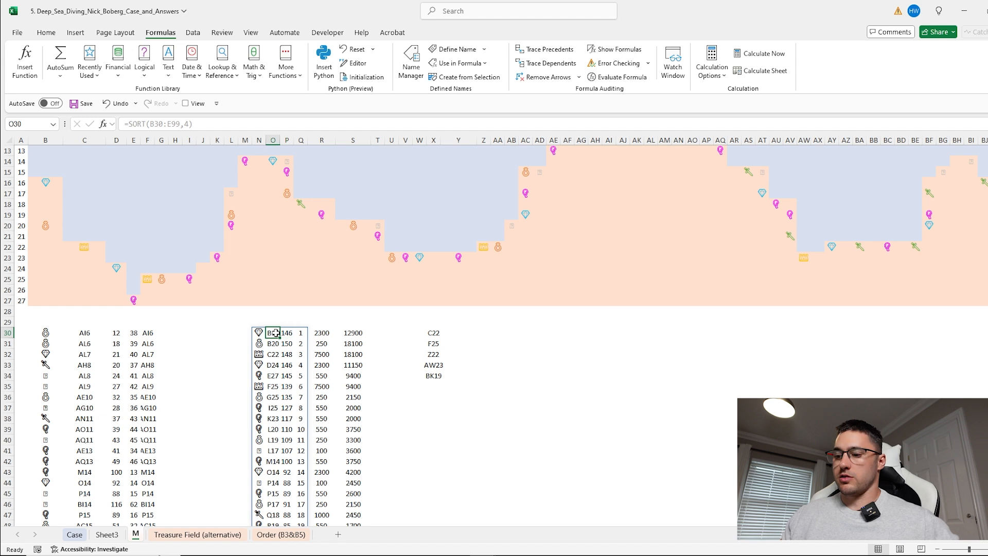
key("ctrl+shift+Down")
key("ctrl+c")
left_click(107, 534)
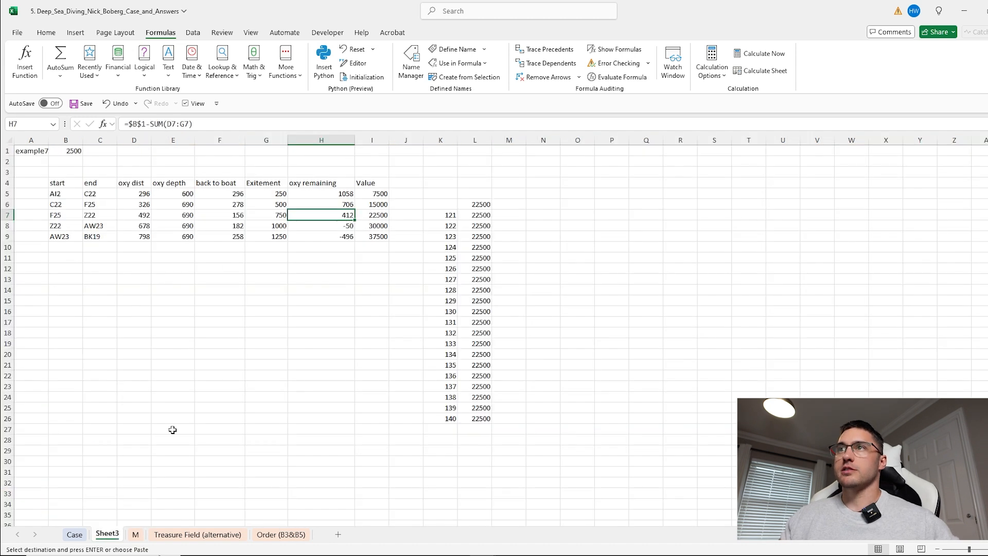
left_click(102, 193)
key("ctrl+v")
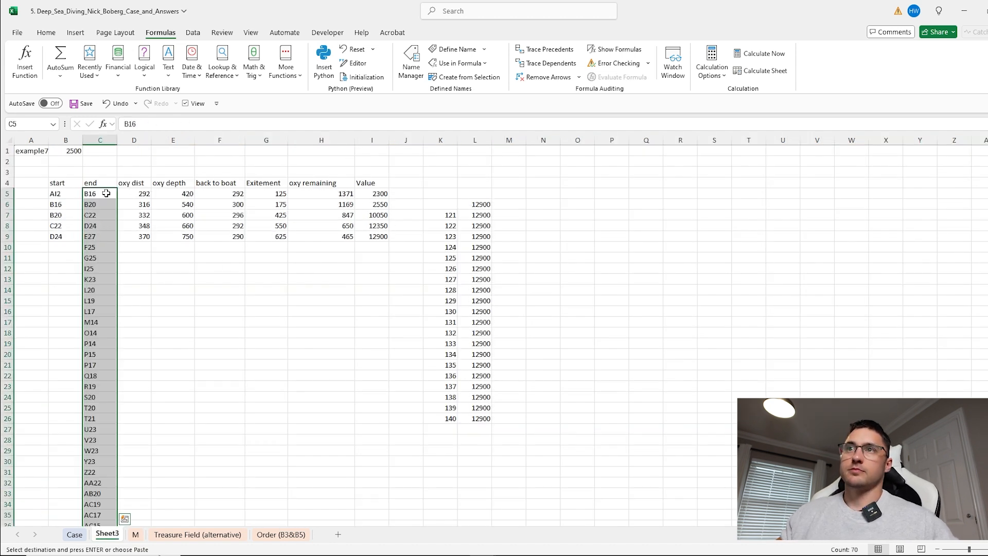
Fill the start, oxygen and value formulas in row 9 down alongside the full list of treasure locations
left_click(72, 237)
double_click(83, 240)
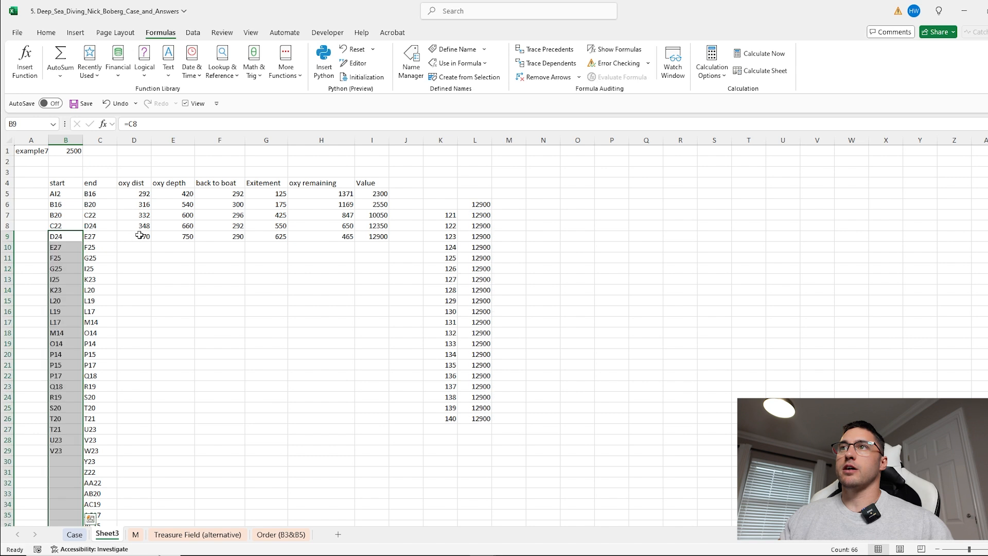
left_click(135, 237)
left_click_drag(135, 236, 381, 236)
double_click(389, 242)
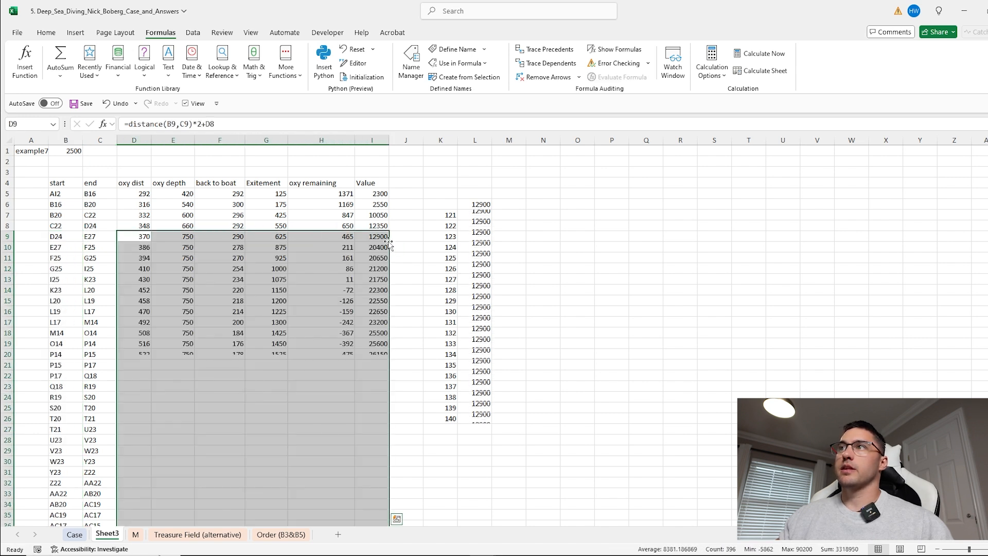
left_click(484, 206)
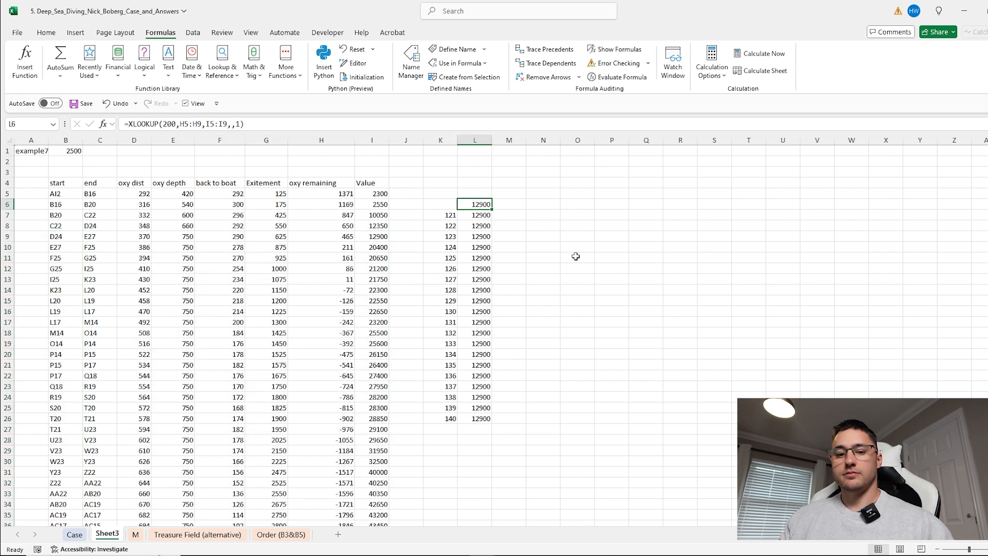
key("F2")
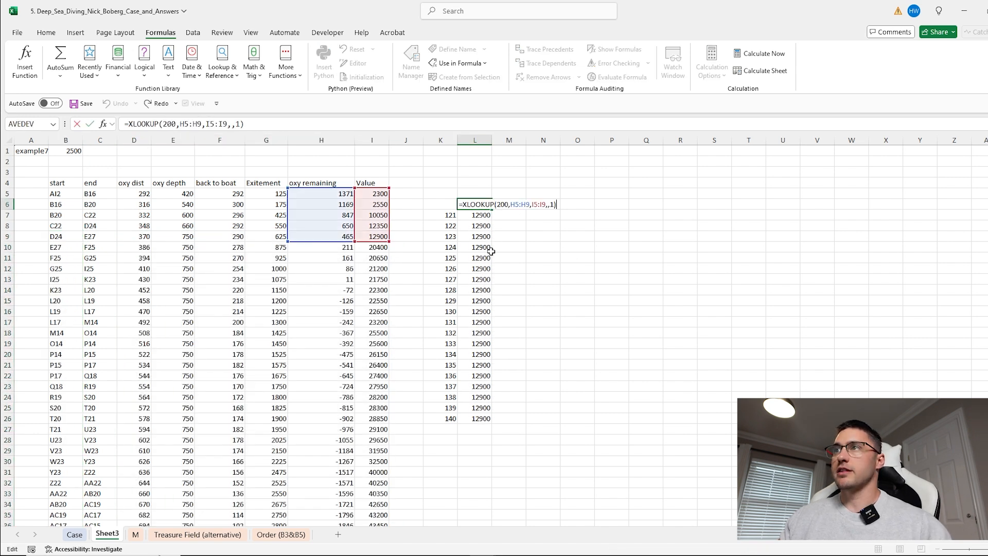
left_click(328, 197)
key("ctrl+shift+Down")
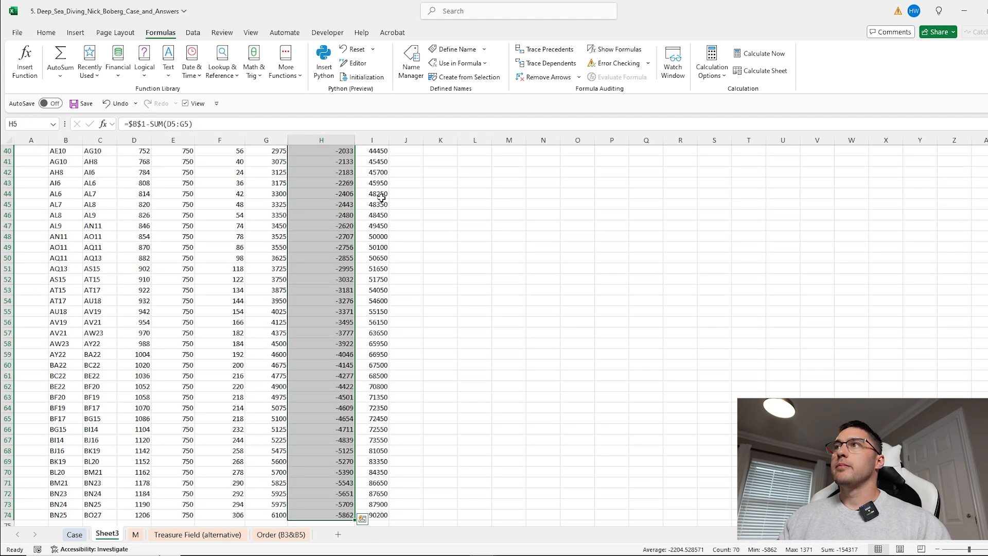
type(",")
scroll(411, 297, "up", 2)
key("Escape")
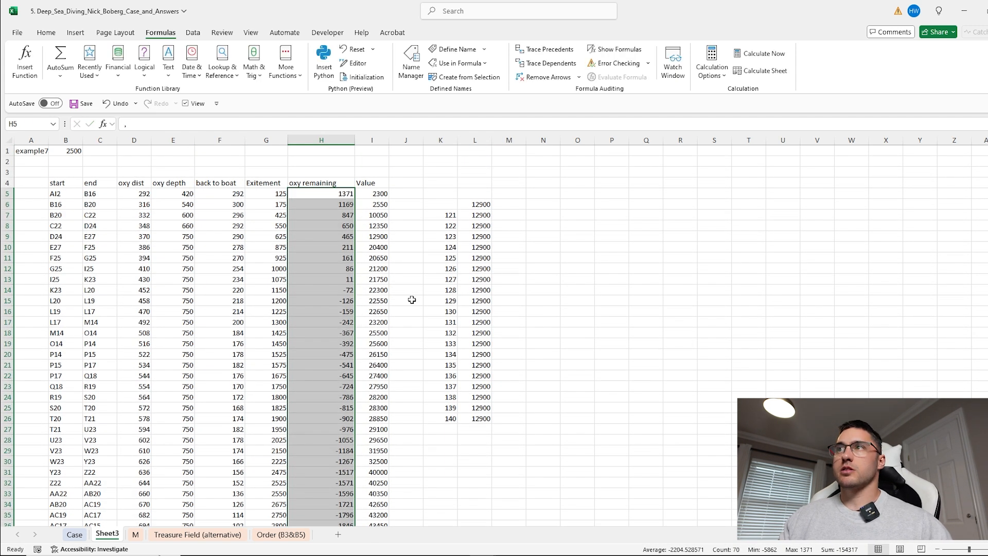
Extend the XLOOKUP in L6 so its remaining-oxygen and value ranges reach row 74
left_click(477, 203)
left_click_drag(181, 124, 229, 124)
left_click(327, 194)
key("ctrl+shift+Down")
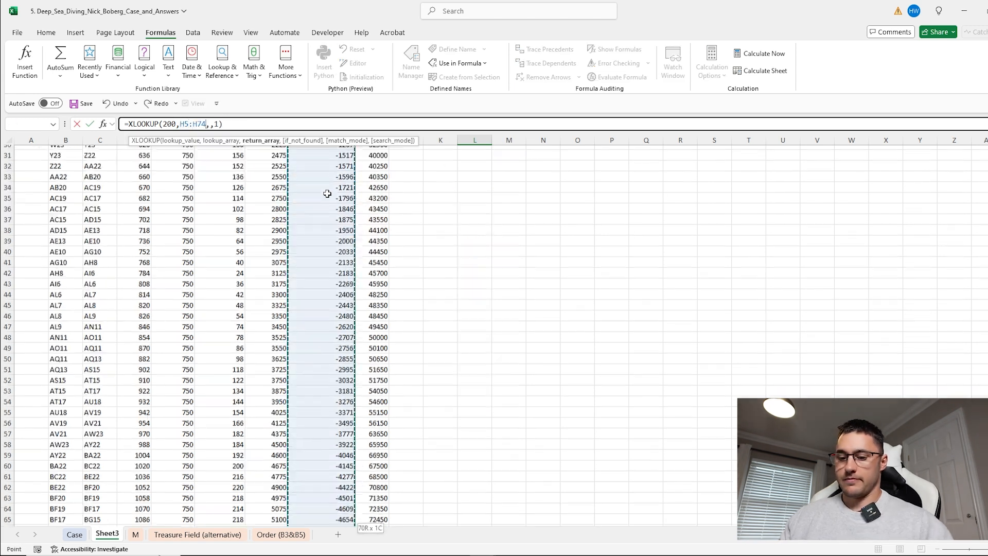
type(",")
left_click(373, 517)
key("ctrl+shift+Up")
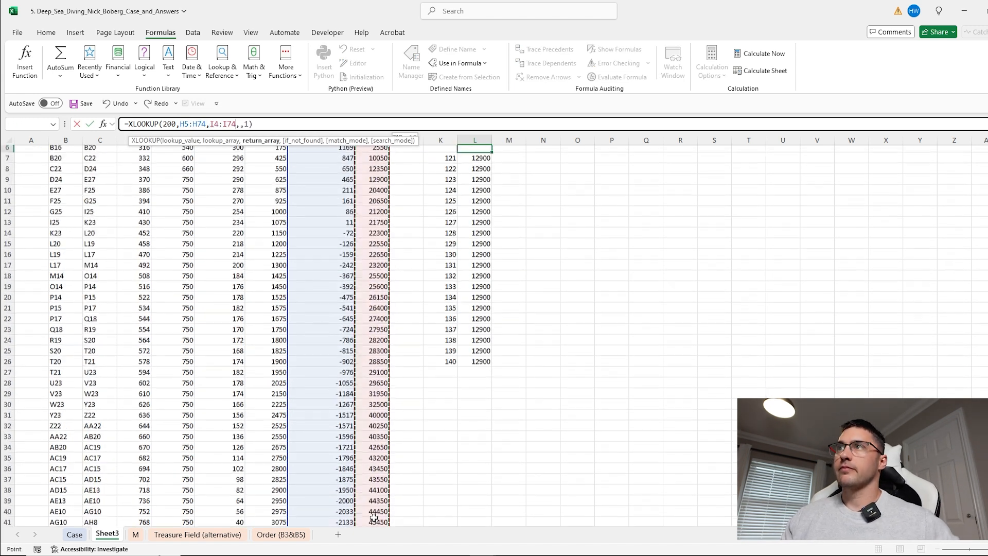
key("Return")
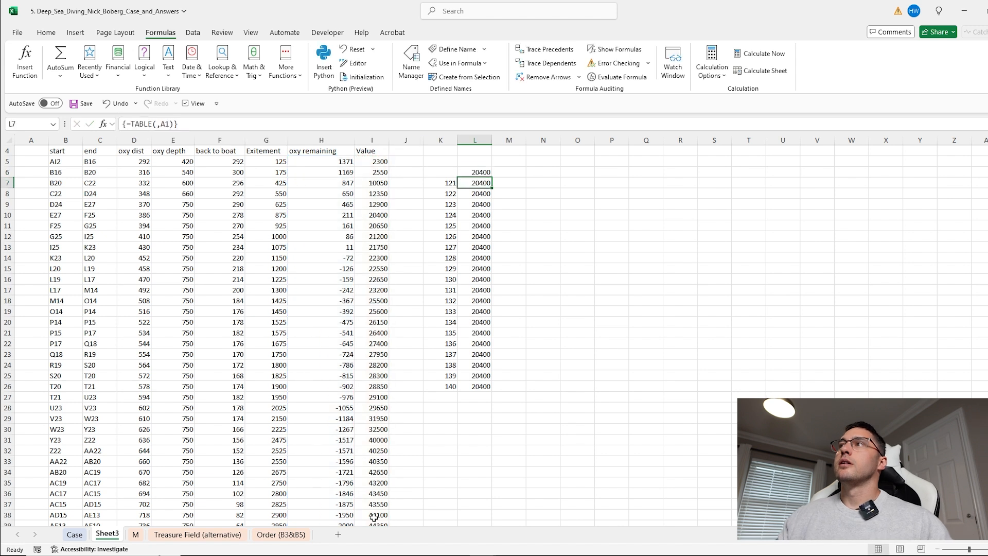
left_click(470, 175)
left_click(578, 194)
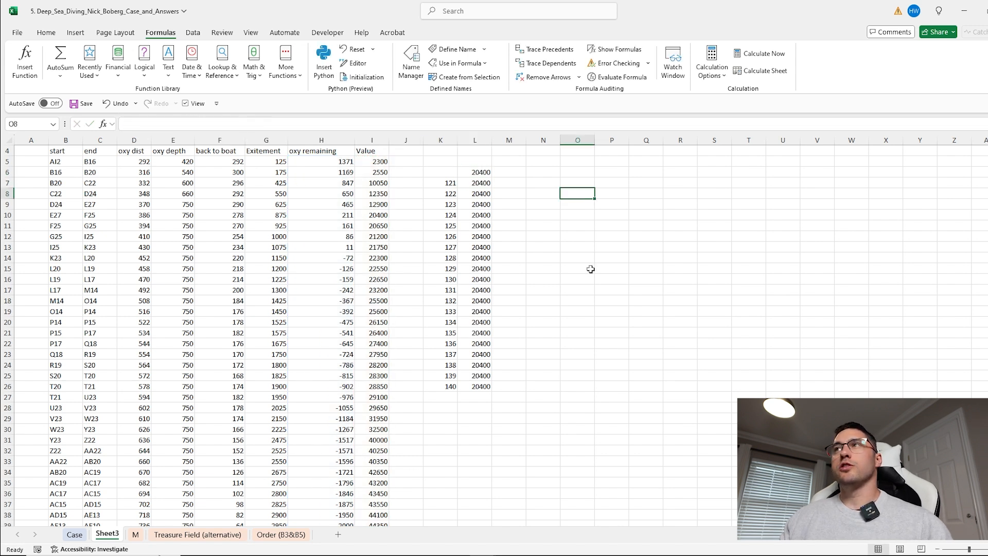
Delete the old data table in K7:L26
scroll(278, 172, "up", 1)
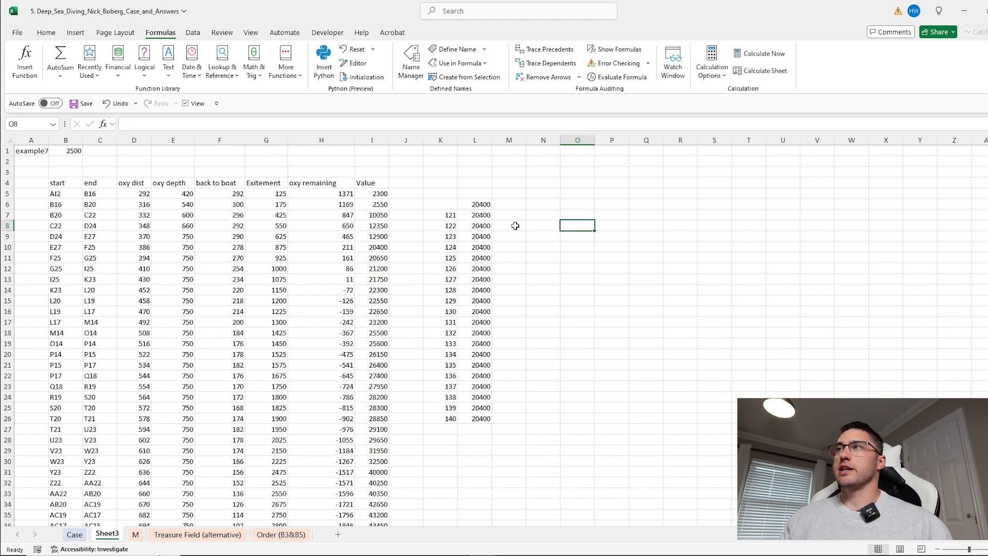
left_click_drag(444, 213, 489, 415)
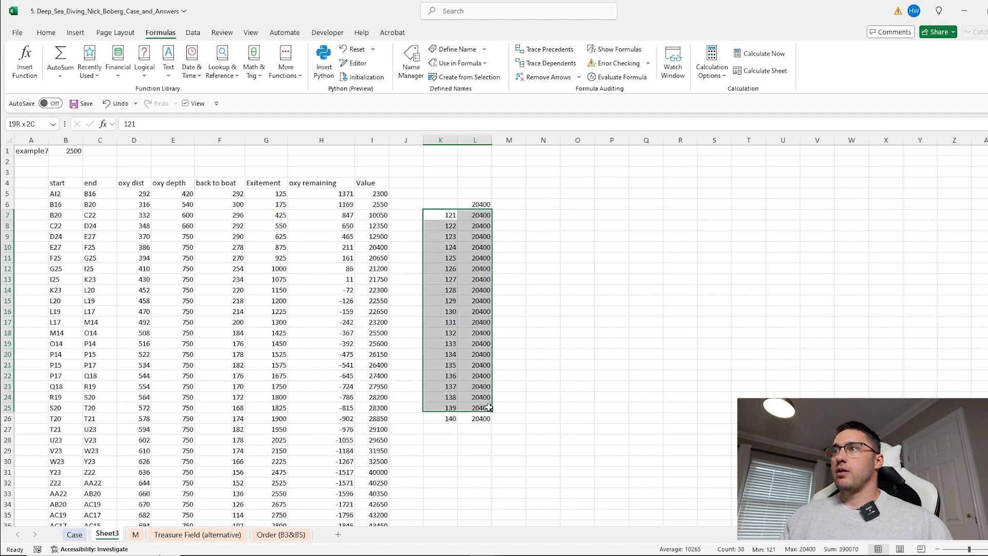
key("Delete")
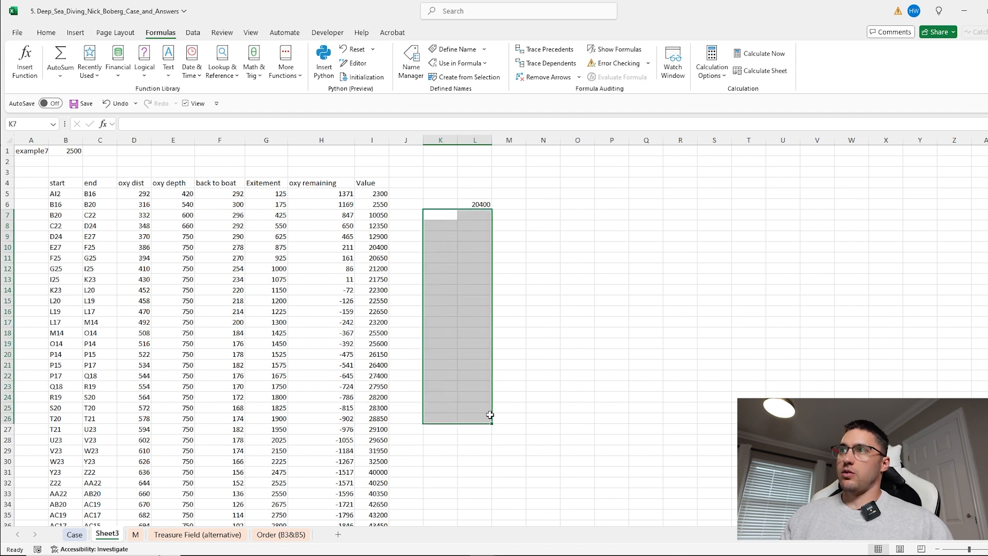
Copy the full end list from C5 down into column Q, starting at Q5
left_click(116, 193)
key("ctrl+shift+Down")
key("ctrl+c")
scroll(566, 236, "up", 10)
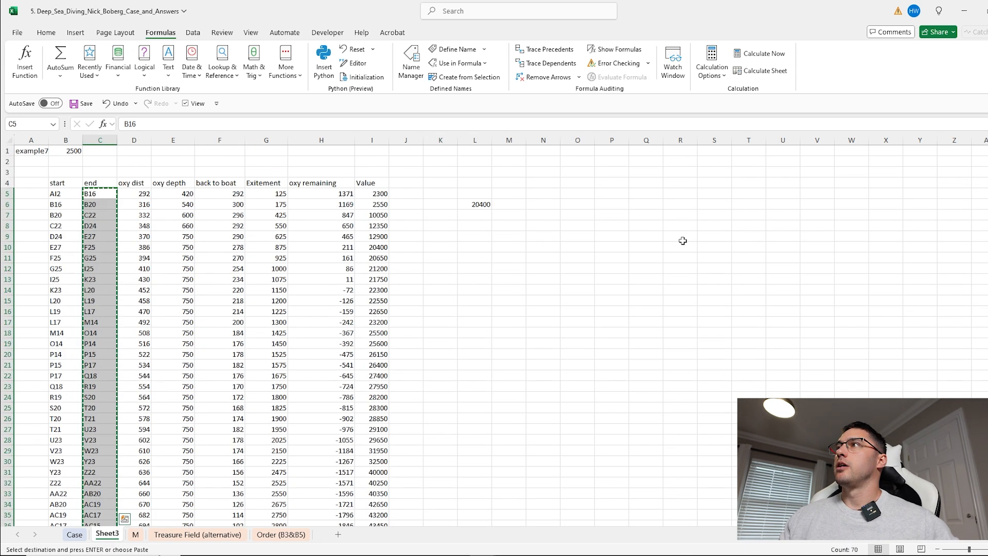
left_click(658, 193)
key("ctrl+v")
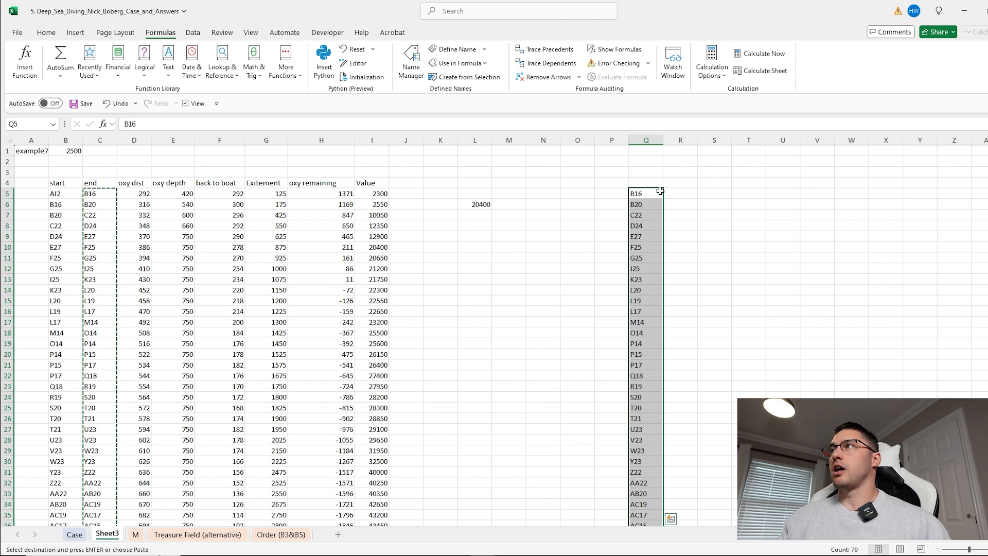
left_click_drag(646, 195, 640, 473)
left_click_drag(647, 215, 637, 437)
left_click(649, 195)
Enter 0 in A2 of Sheet3 as the number of treasures to skip
left_click(35, 161)
type("0")
key("Return")
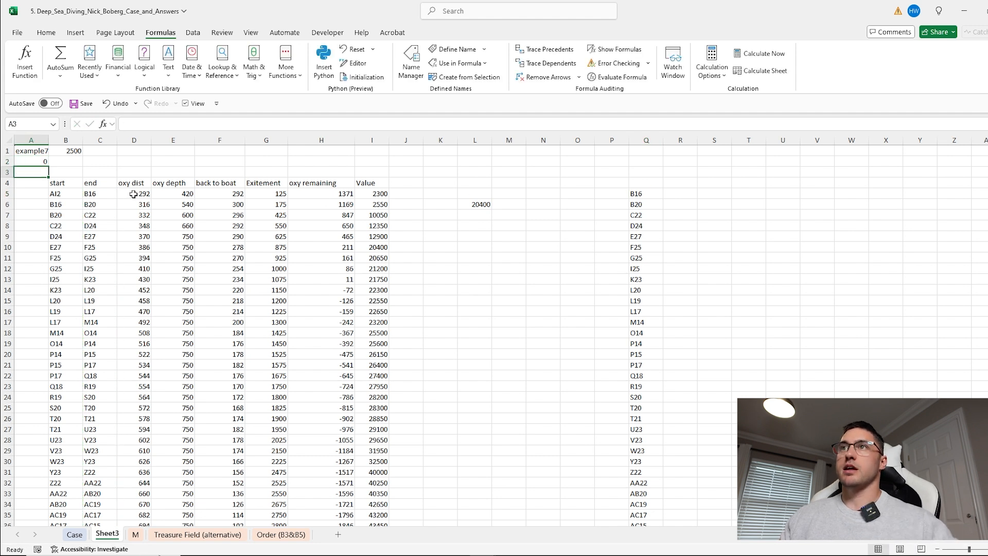
Replace the end list with the spilled reference =Q5:Q74 in C5, clearing the old entries below it
left_click(101, 192)
type("=")
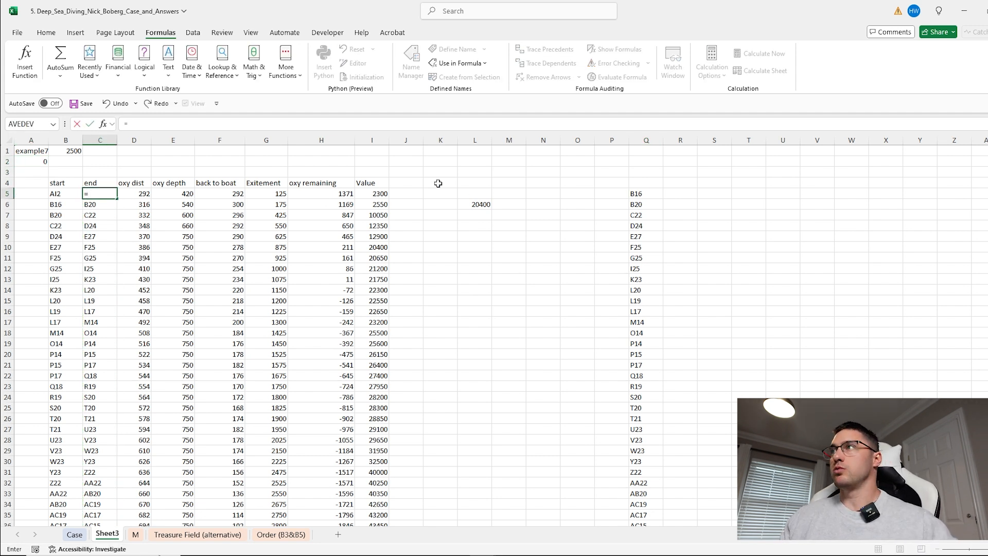
left_click(638, 191)
key("ctrl+shift+Down")
key("Return")
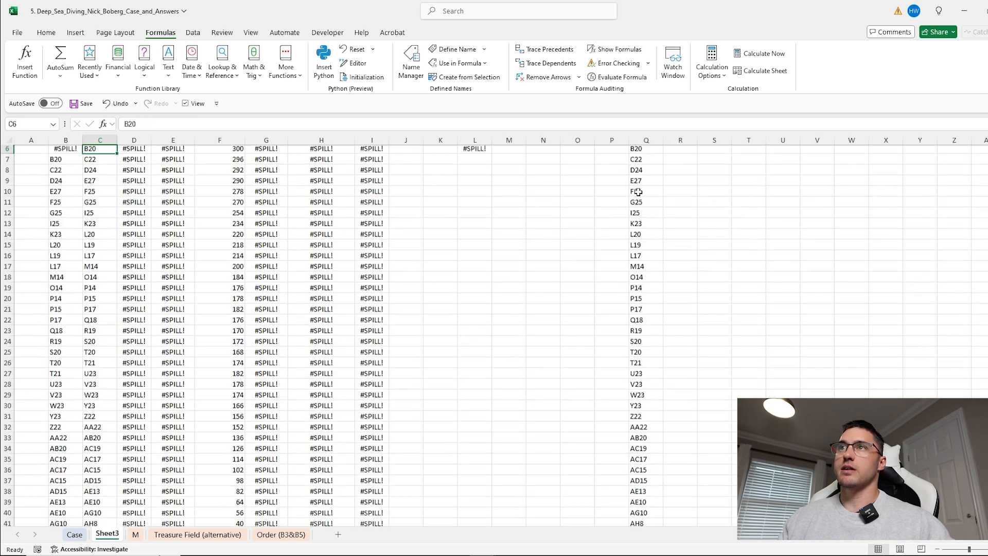
key("ctrl+shift+Down")
key("Delete")
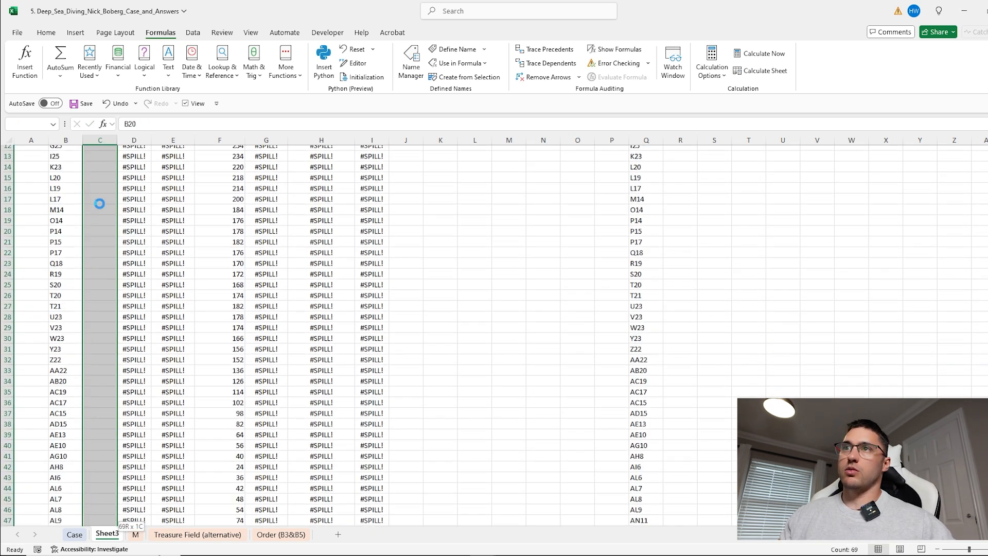
left_click_drag(98, 193, 100, 397)
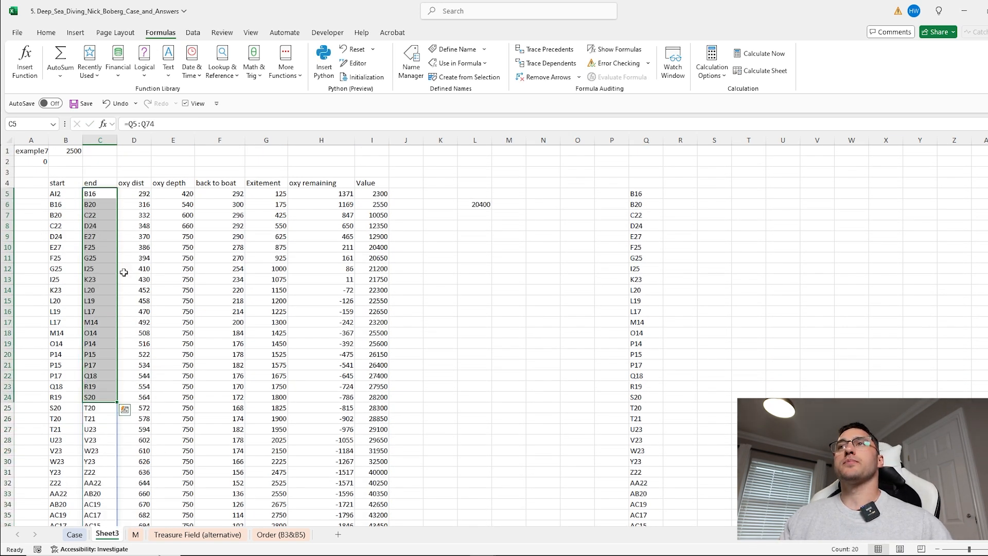
left_click(102, 194)
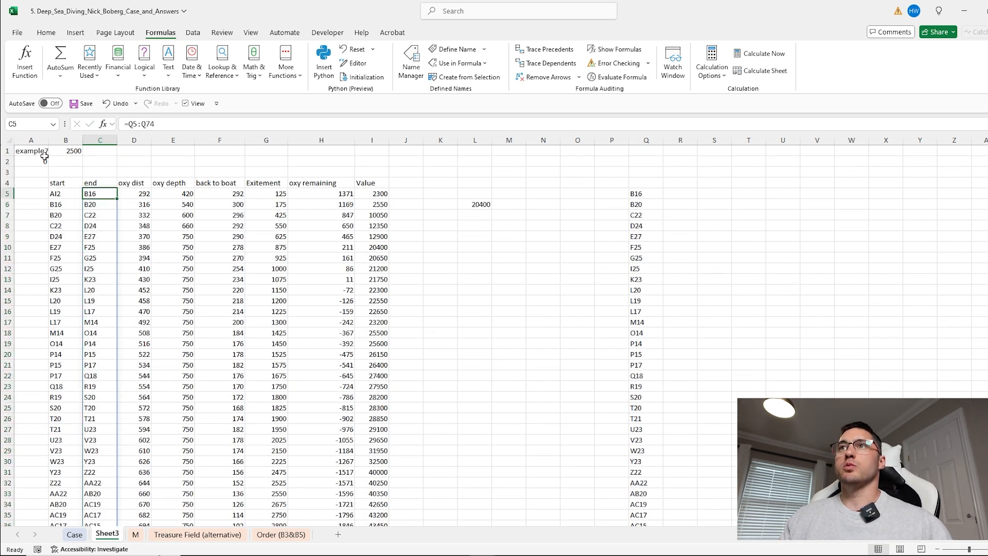
Wrap the C5 reference in DROP with A2 as the row count: =DROP(Q5:Q74,A2)
left_click(132, 124)
type("DROP(")
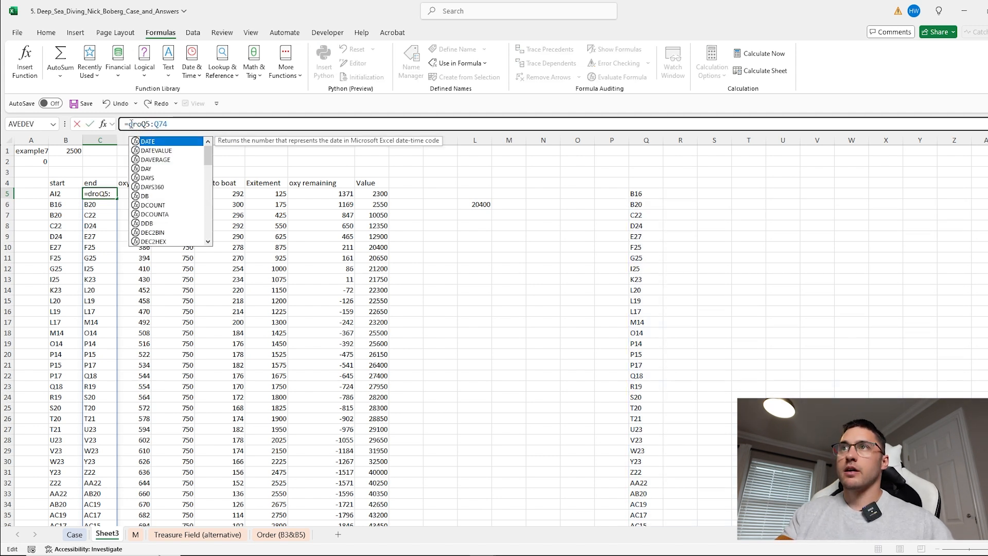
left_click(220, 123)
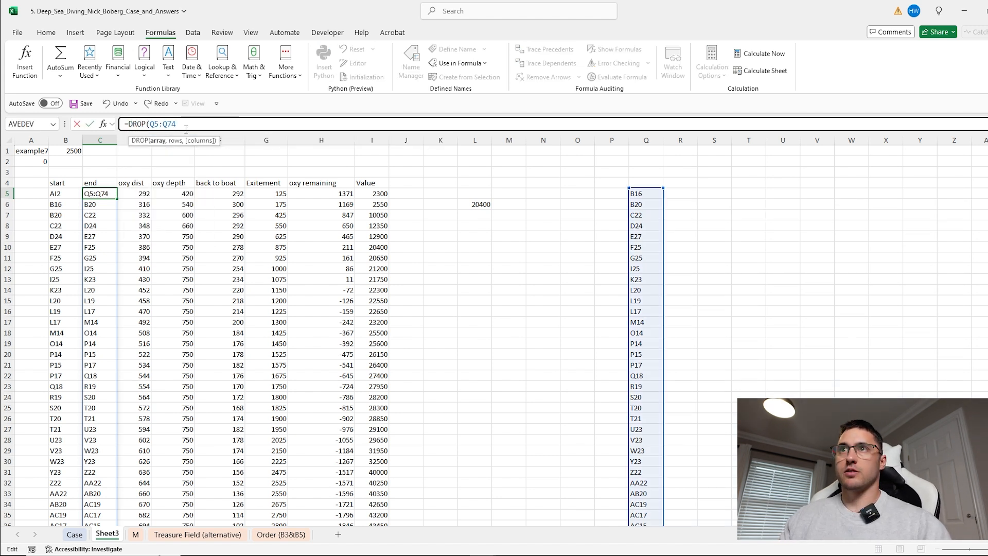
type(",")
left_click(41, 159)
key("Return")
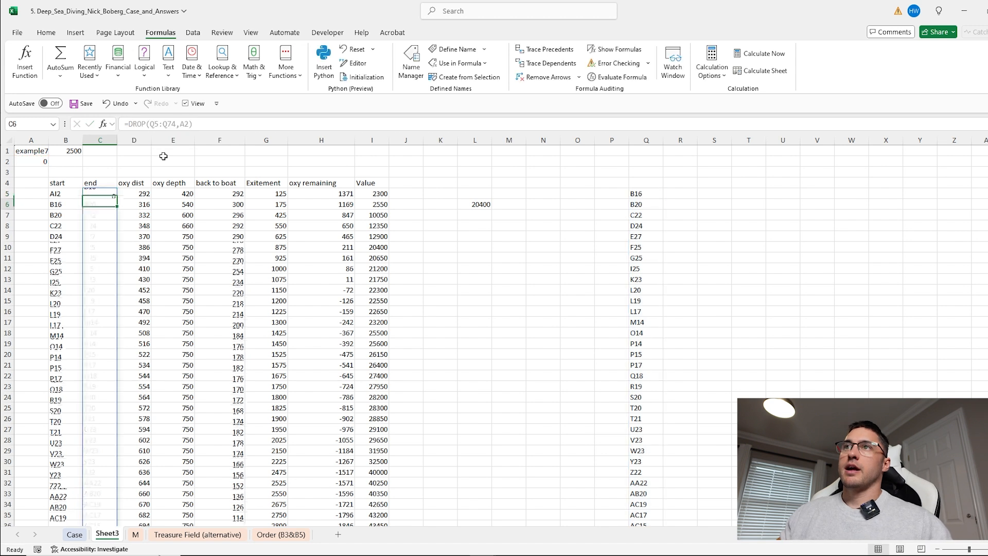
left_click(38, 161)
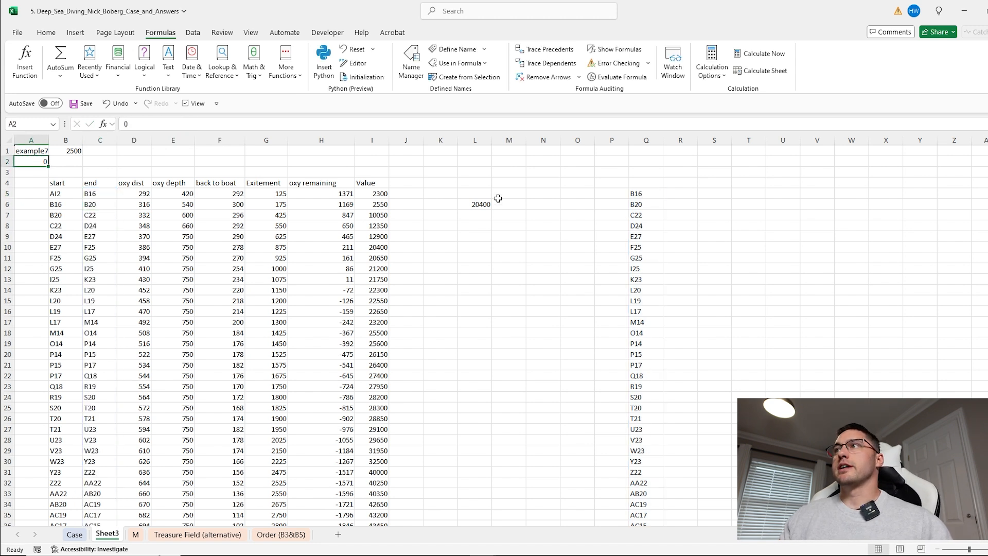
Generate a 71-row sequence starting at 0 in K7 with SEQUENCE
left_click(451, 212)
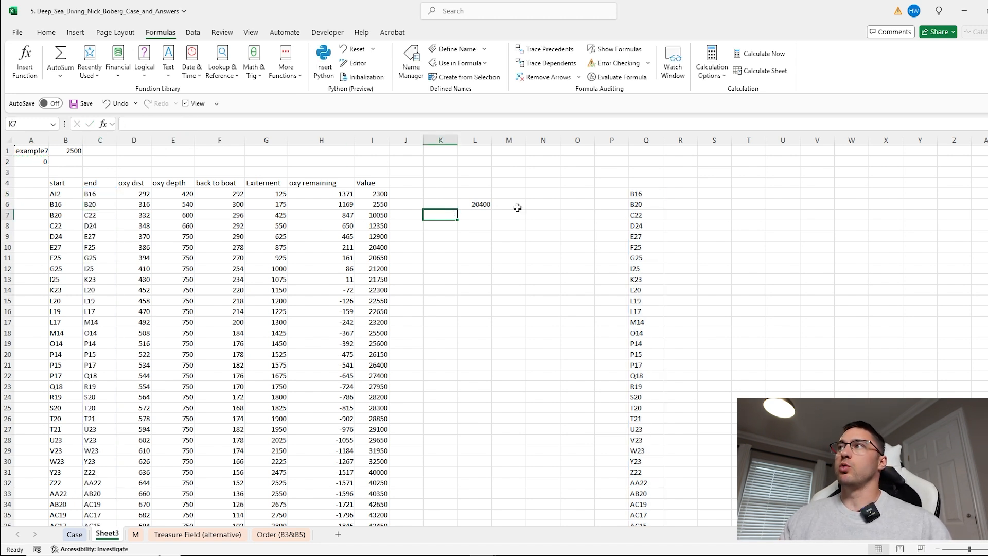
left_click(647, 150)
key("ctrl+space")
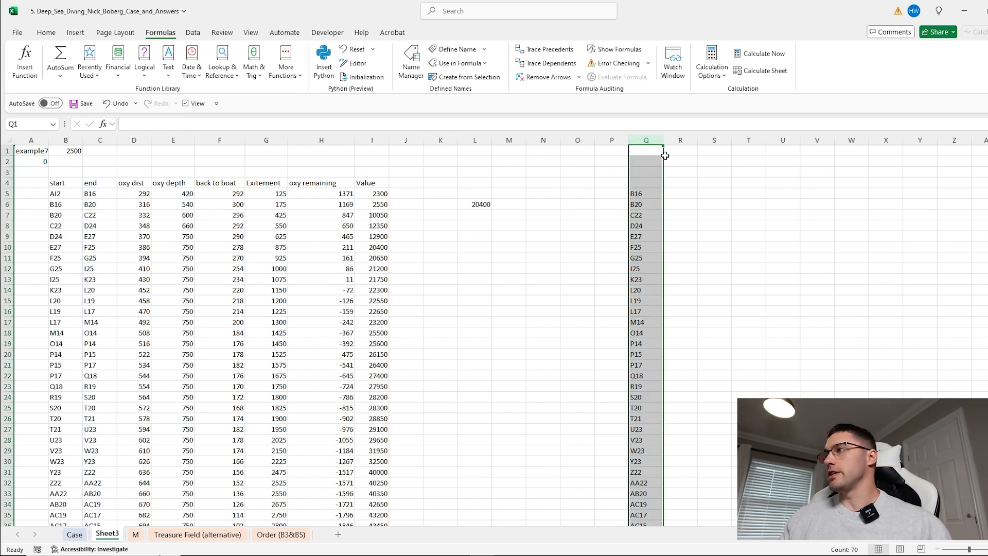
left_click(451, 214)
type("=seq")
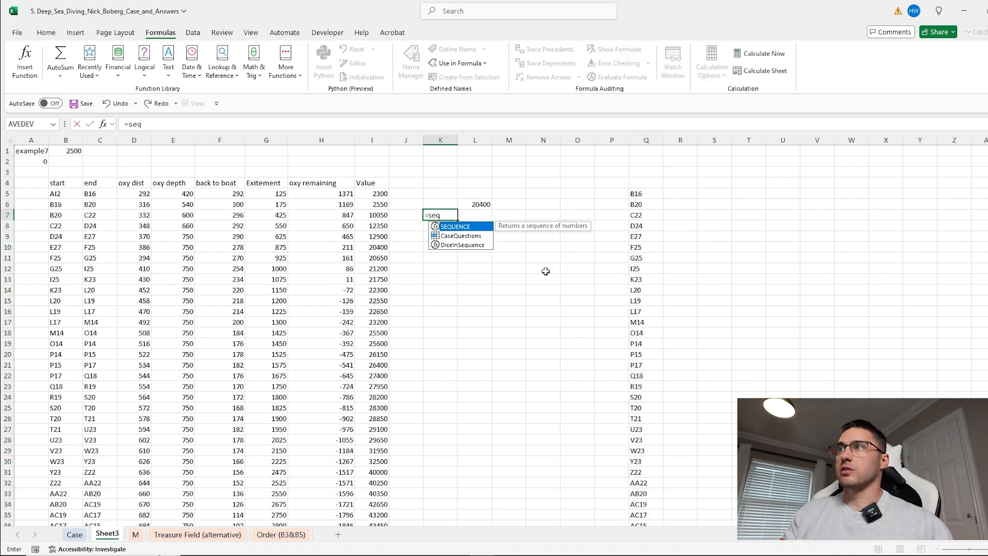
key("Tab")
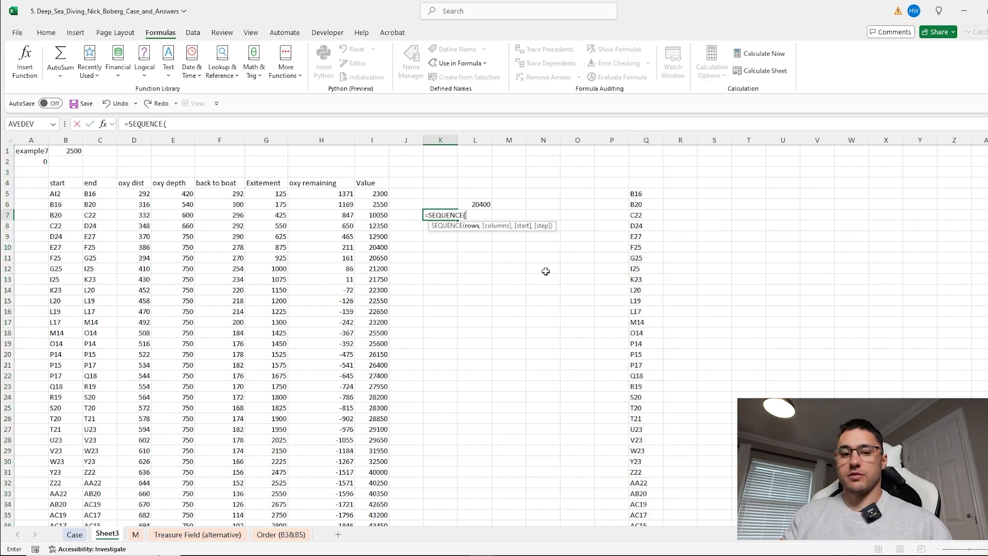
type("71,0")
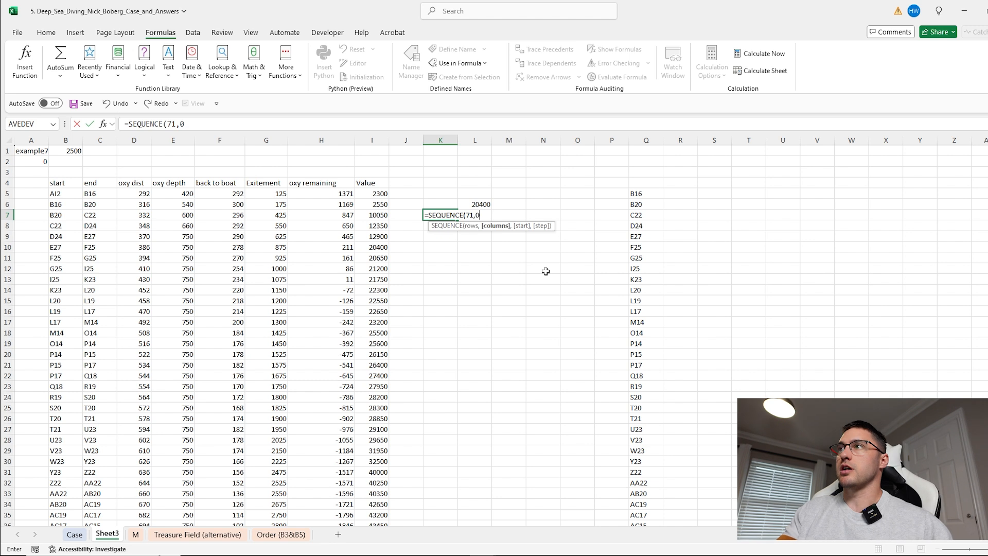
type(")")
key("Return")
left_click(444, 216)
left_click(180, 128)
type(",")
key("Return")
Create a one-variable data table over K6:L77 with A2 as the column input cell
left_click_drag(441, 204, 463, 223)
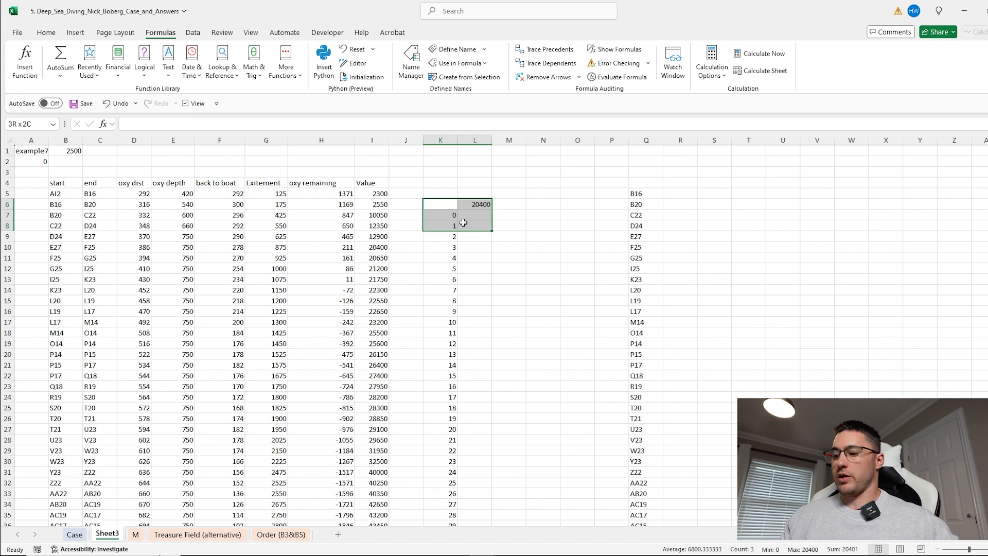
key("ctrl+shift+Down")
key("alt+d")
key("t")
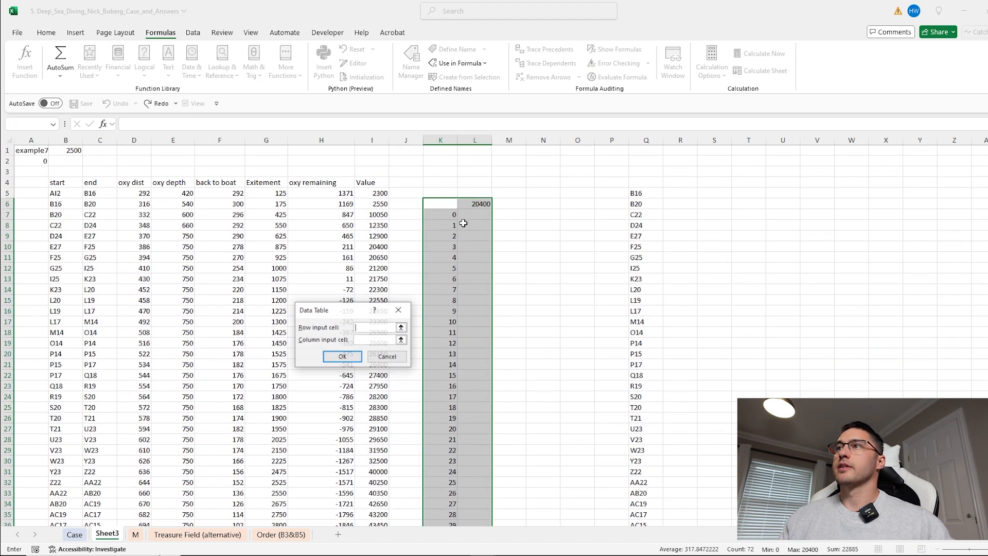
left_click(39, 162)
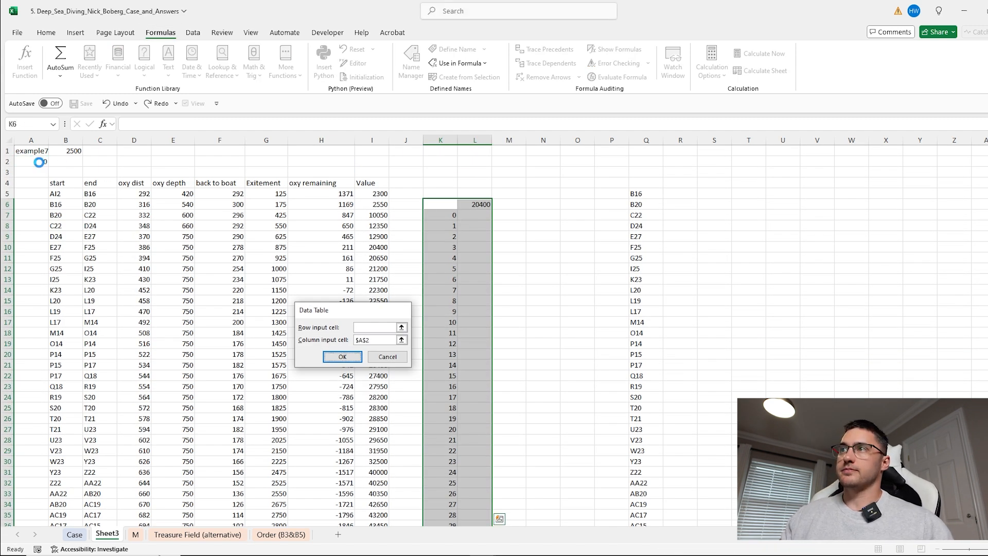
key("Return")
left_click(475, 215)
Enter =MAX(L:L) in N8 to find the highest haul value in the data table results
left_click(543, 225)
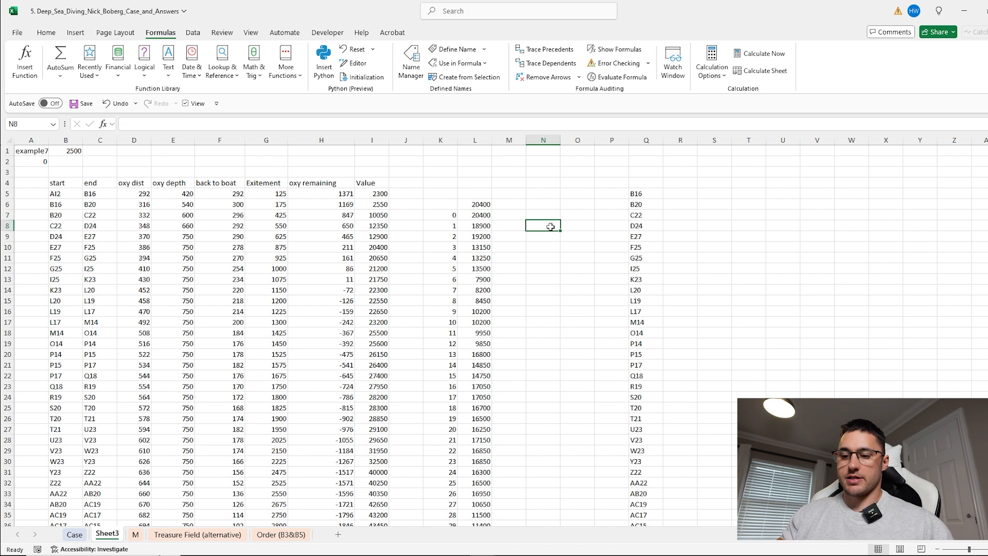
type("=max")
key("Tab")
left_click(474, 140)
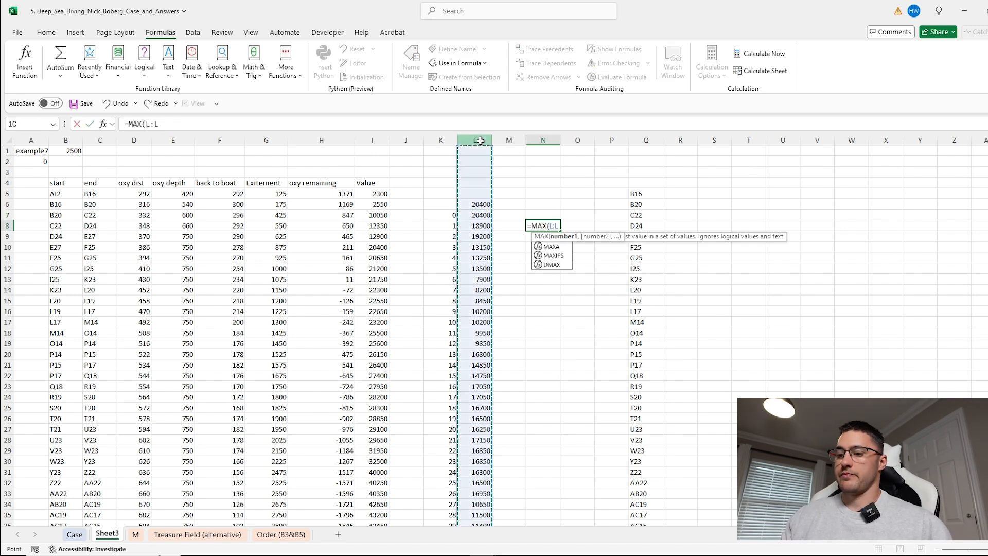
key("Return")
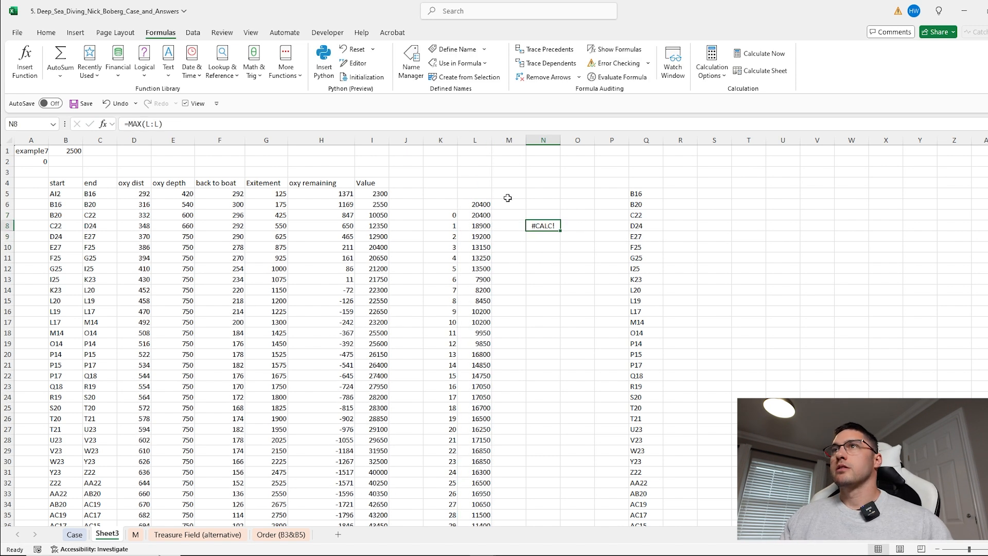
Restrict the range of the MAX formula in N8 to L7:L76, leaving out the data table's last row
key("F2")
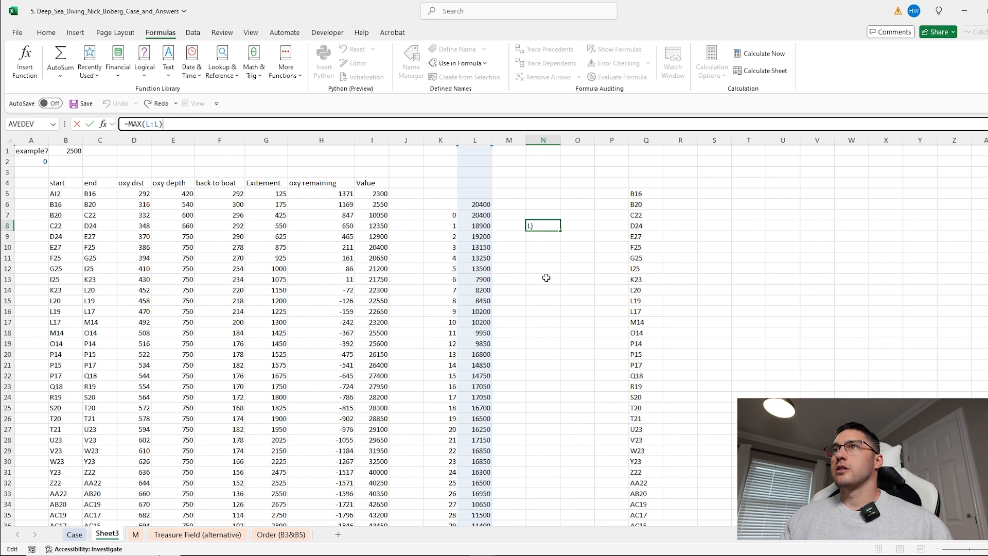
scroll(545, 279, "down", 5)
scroll(589, 359, "down", 9)
scroll(589, 359, "up", 12)
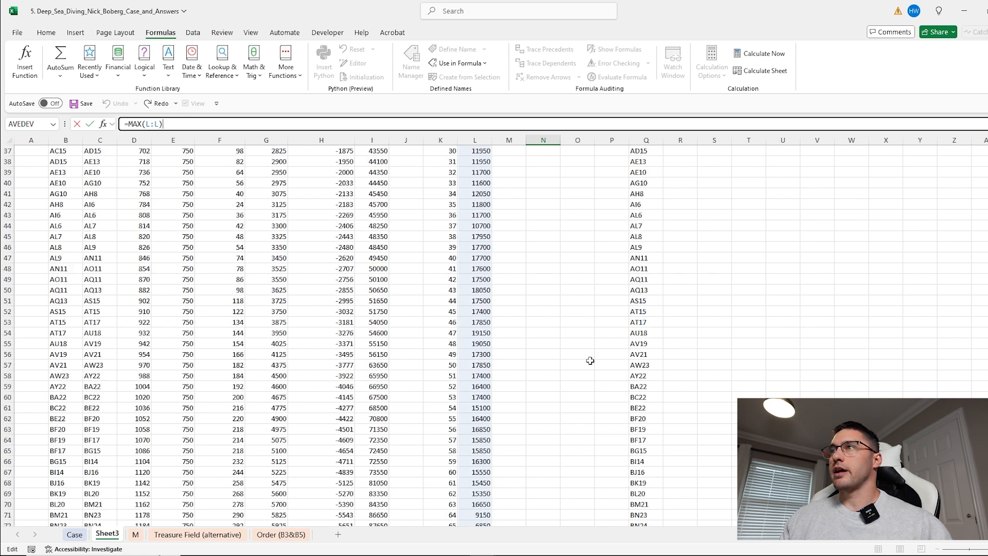
scroll(587, 360, "up", 3)
left_click(446, 214)
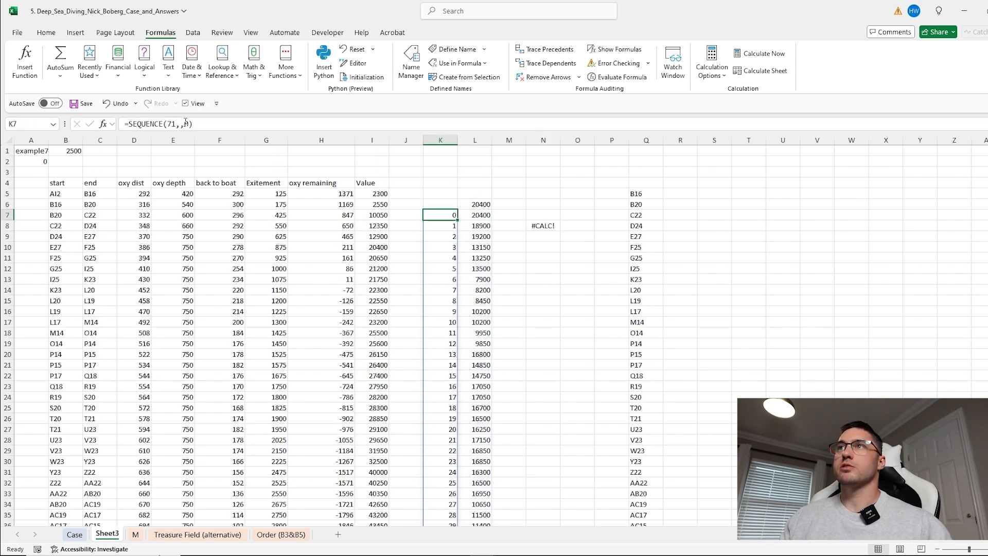
left_click(541, 226)
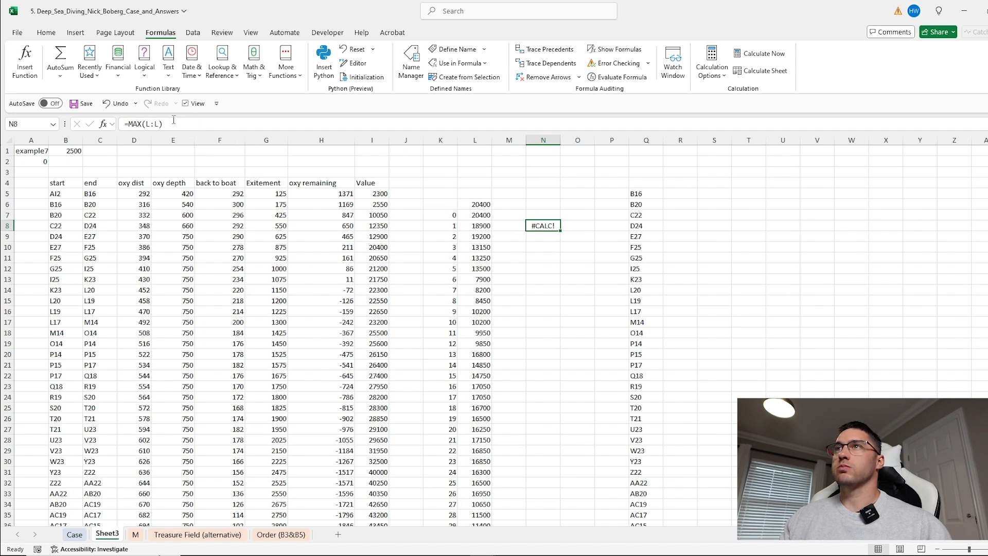
left_click(153, 124)
double_click(153, 124)
scroll(479, 342, "down", 8)
scroll(478, 342, "down", 8)
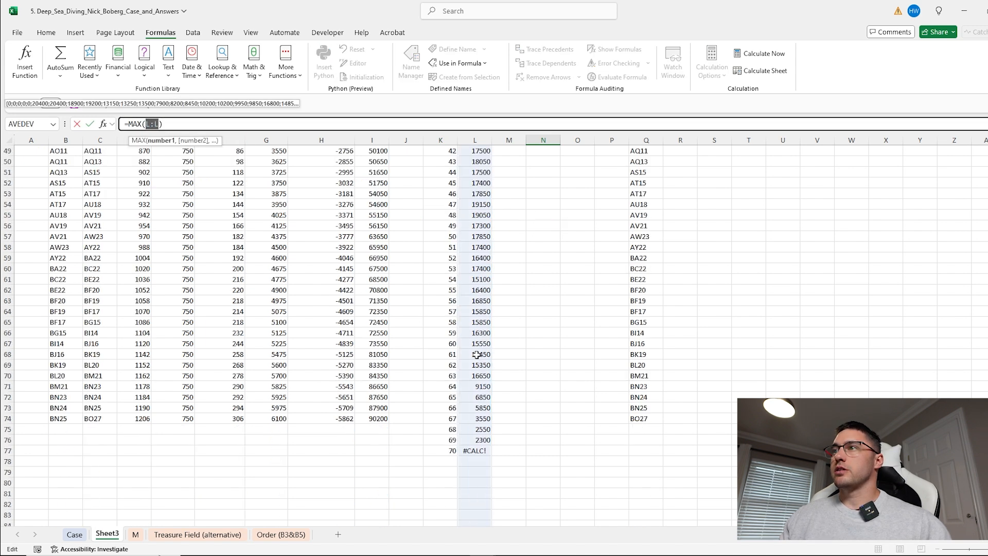
left_click_drag(480, 355, 476, 172)
key("Return")
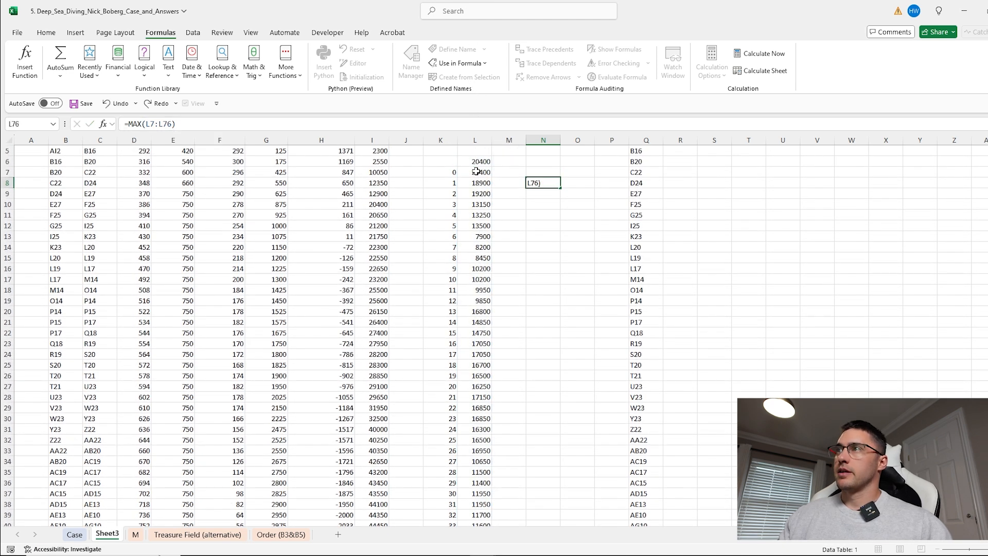
left_click(548, 184)
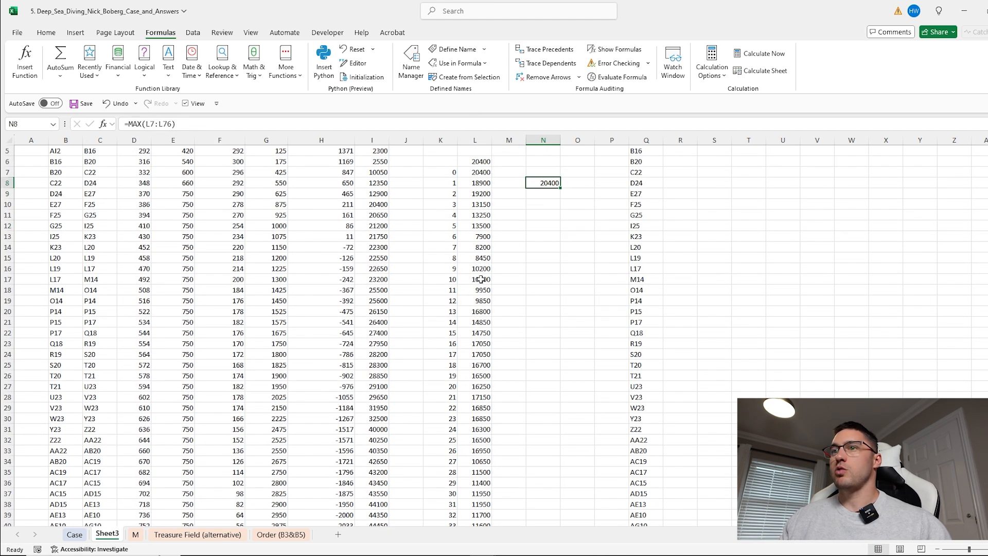
Enter 20400 as the Bonus 5 answer in E43 on the Case sheet
left_click(86, 536)
left_click(167, 377)
type("20400")
key("Return")
scroll(279, 312, "down", 4)
scroll(279, 312, "up", 9)
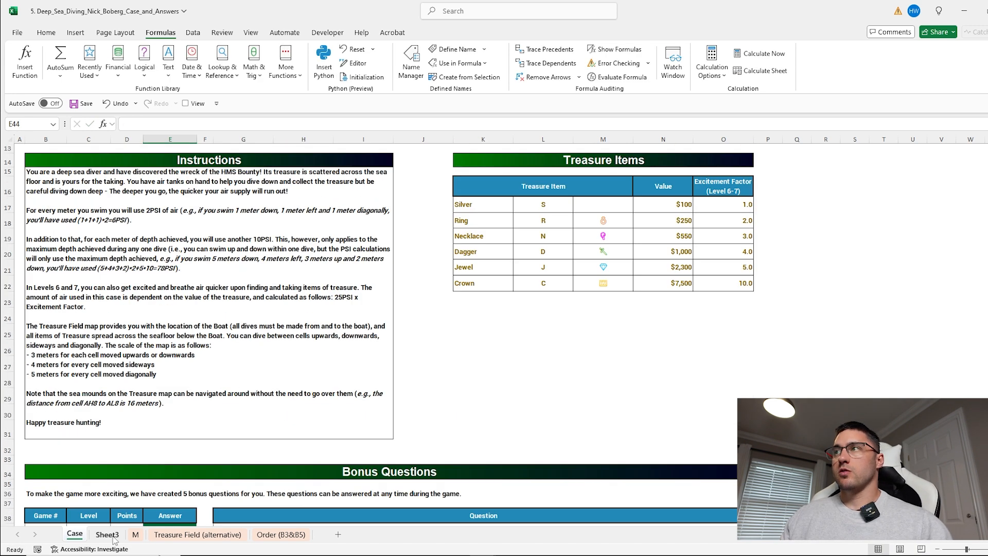
Review the calculation columns A:I on Sheet3, including the skip count in A2 and the DROP formula in C5
left_click(115, 539)
left_click_drag(23, 140, 380, 140)
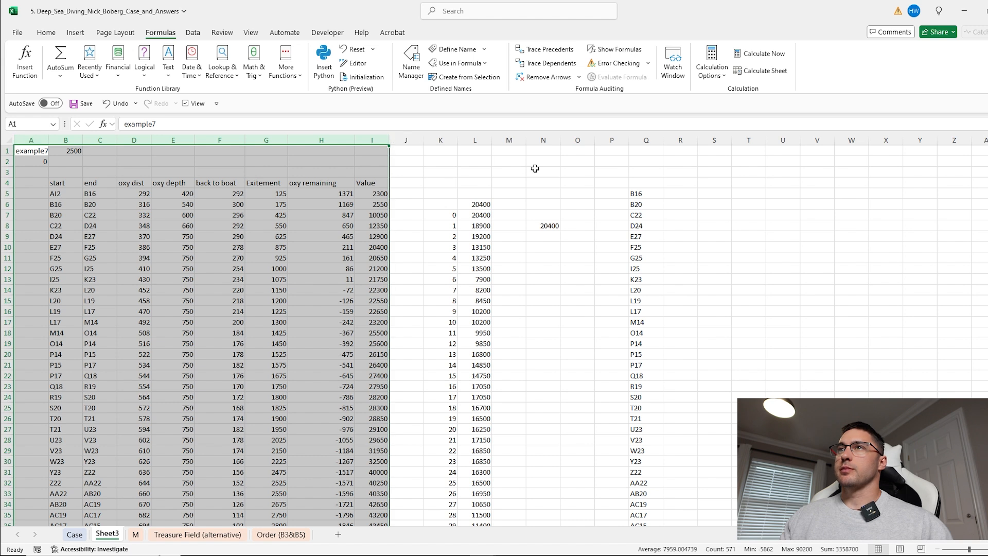
left_click(538, 170)
left_click(40, 163)
left_click(101, 193)
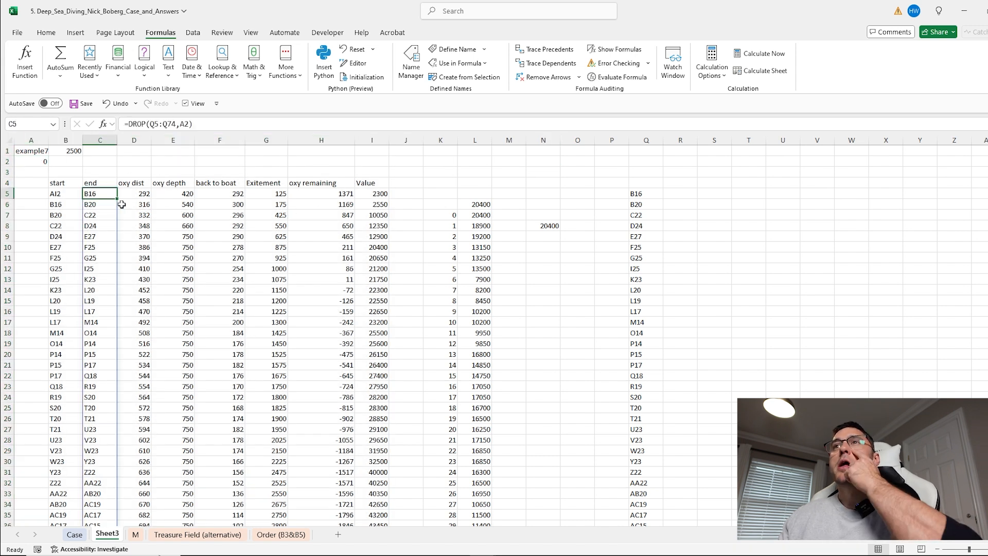